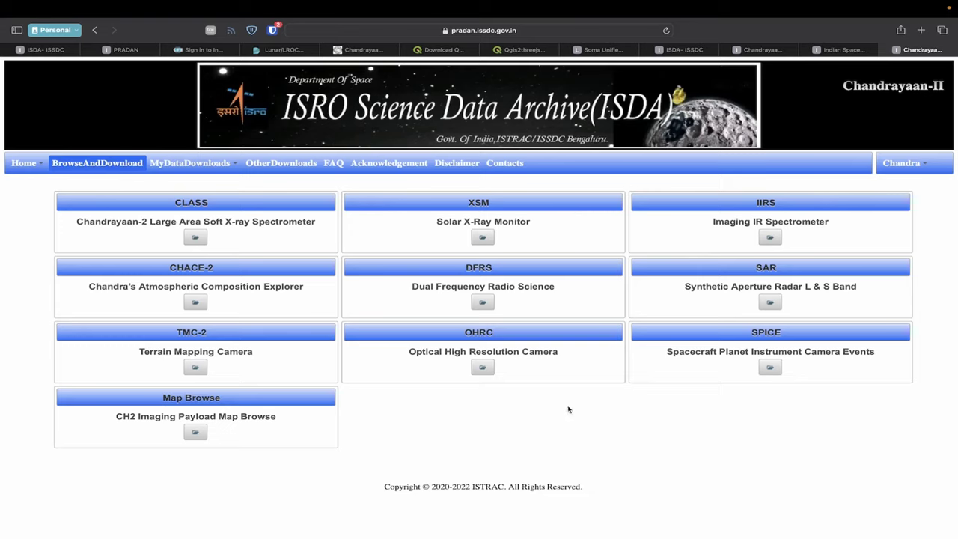
Open the data products listing for the Optical High Resolution Camera (OHRC) and look over its first page
{"action": "left_click", "coordinate": [485, 370]}
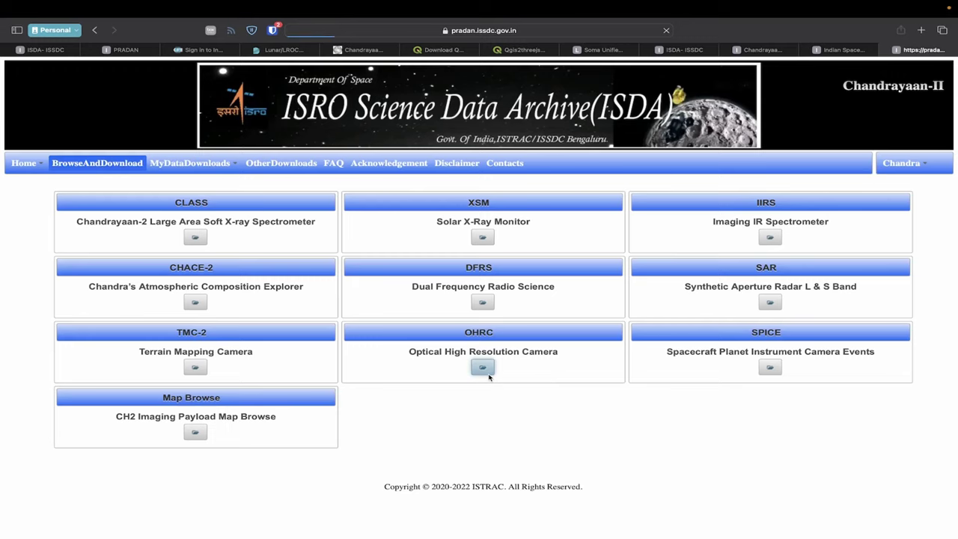
{"action": "scroll", "coordinate": [468, 320], "scroll_direction": "down", "scroll_amount": 3}
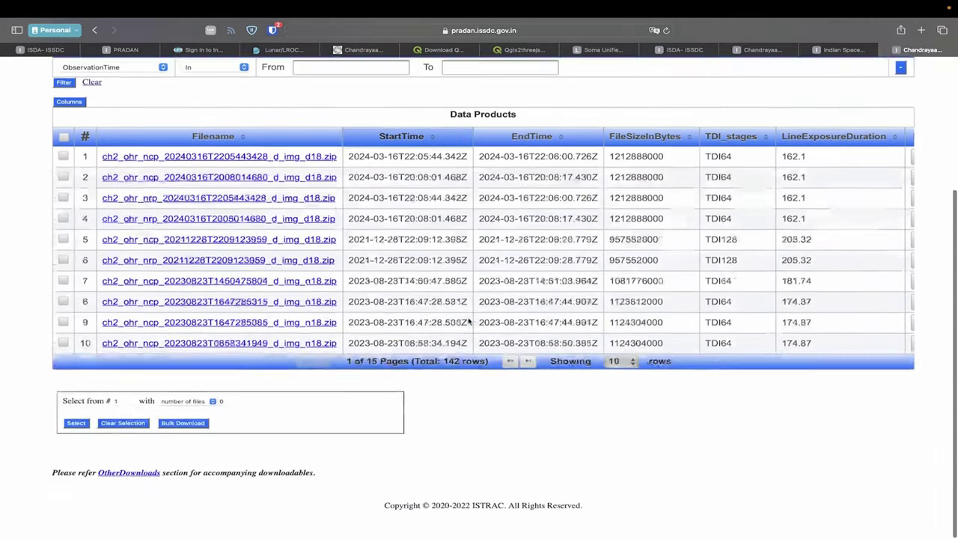
{"action": "scroll", "coordinate": [556, 387], "scroll_direction": "up", "scroll_amount": 2}
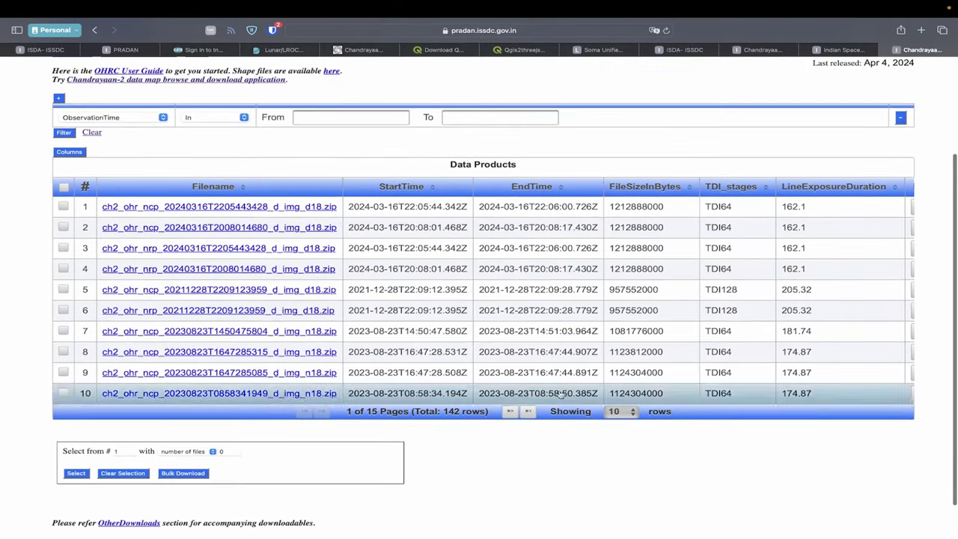
Page through the OHRC data products up to page 3, checking the file entries and the last release date
{"action": "left_click", "coordinate": [509, 411]}
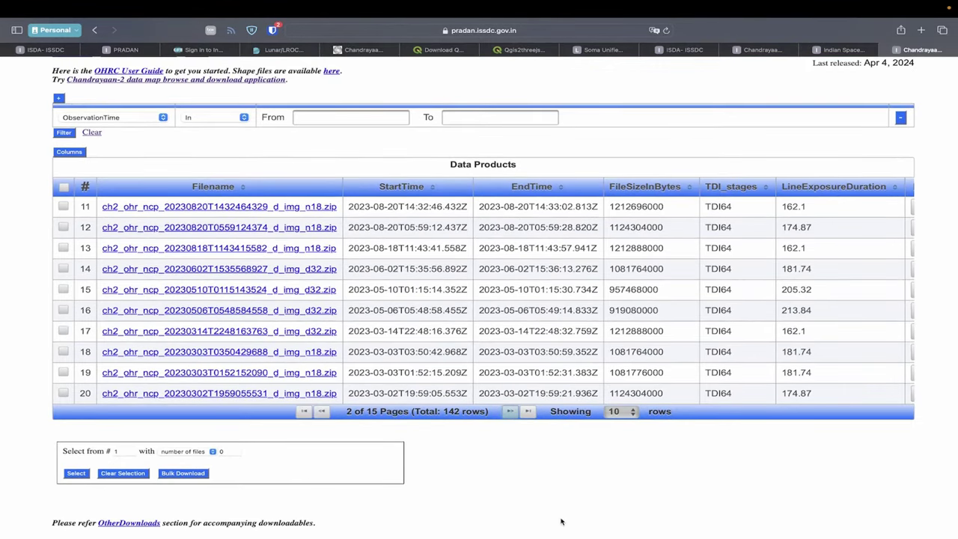
{"action": "scroll", "coordinate": [494, 389], "scroll_direction": "up", "scroll_amount": 2}
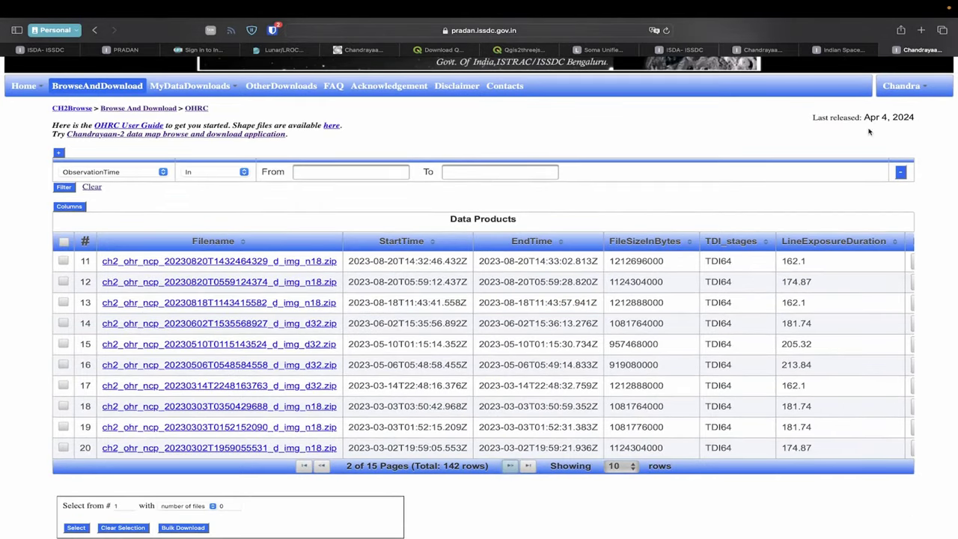
{"action": "scroll", "coordinate": [867, 126], "scroll_direction": "up", "scroll_amount": 3}
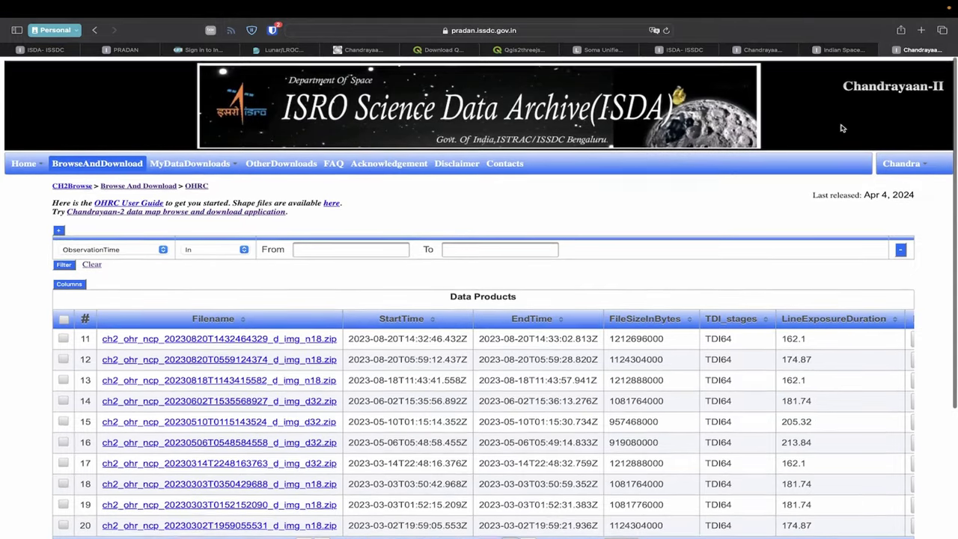
{"action": "mouse_move", "coordinate": [783, 4]}
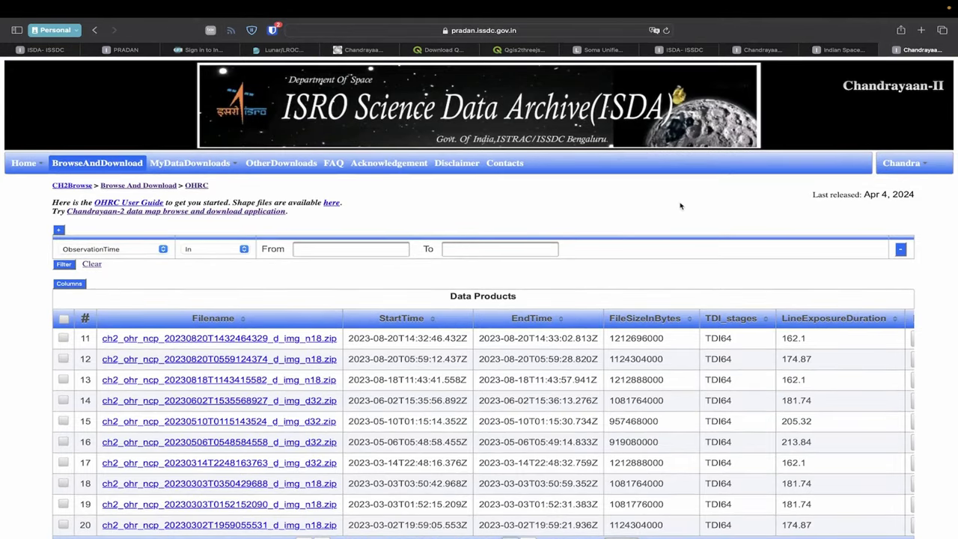
{"action": "scroll", "coordinate": [680, 208], "scroll_direction": "down", "scroll_amount": 1}
{"action": "scroll", "coordinate": [871, 208], "scroll_direction": "down", "scroll_amount": 2}
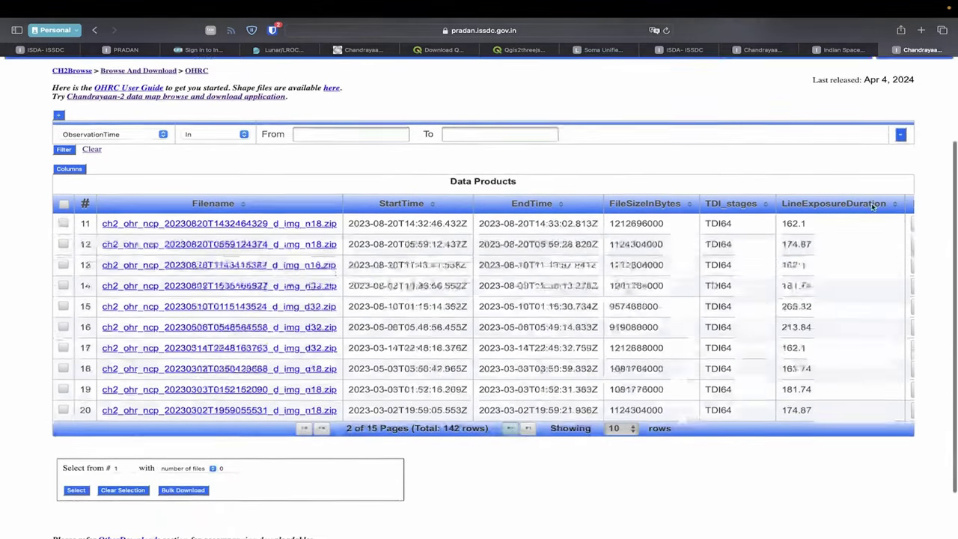
{"action": "left_click", "coordinate": [512, 415]}
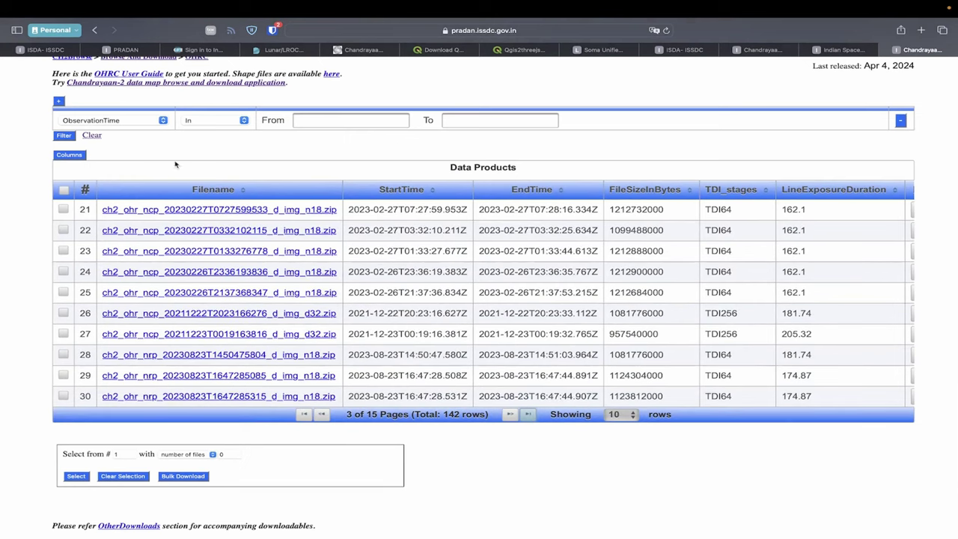
Set the data products filter field to Filename instead of ObservationTime
{"action": "left_click", "coordinate": [139, 121]}
{"action": "left_click", "coordinate": [254, 137]}
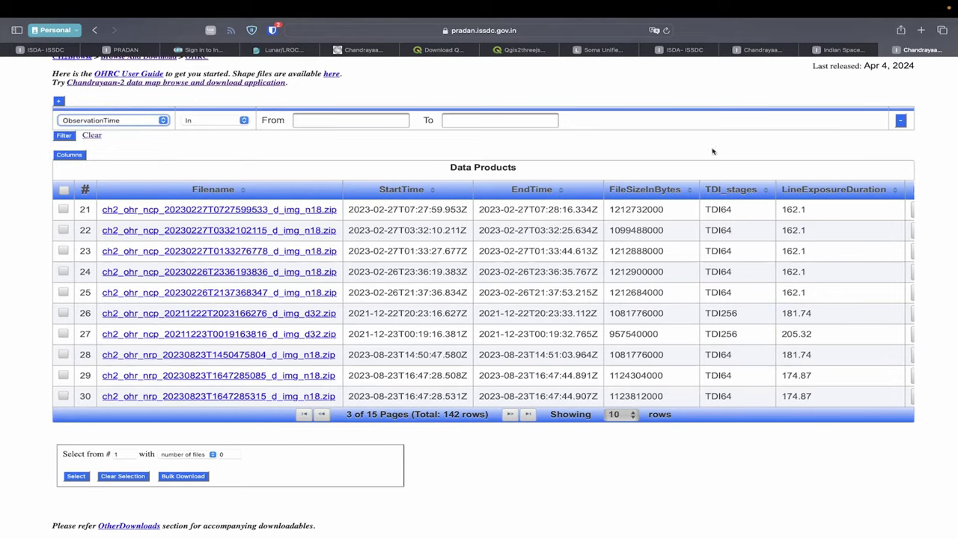
{"action": "scroll", "coordinate": [88, 189], "scroll_direction": "up", "scroll_amount": 2}
{"action": "left_click", "coordinate": [129, 191]}
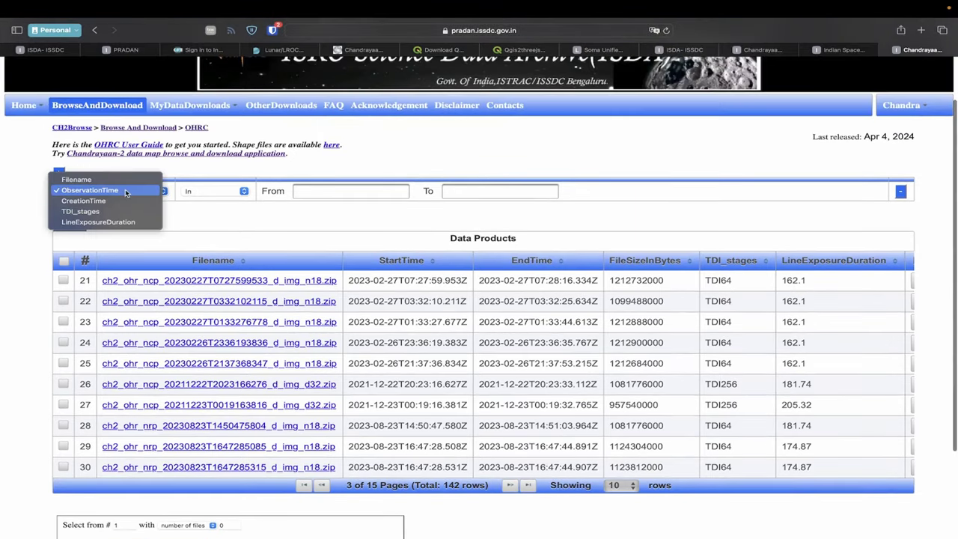
{"action": "left_click", "coordinate": [116, 178]}
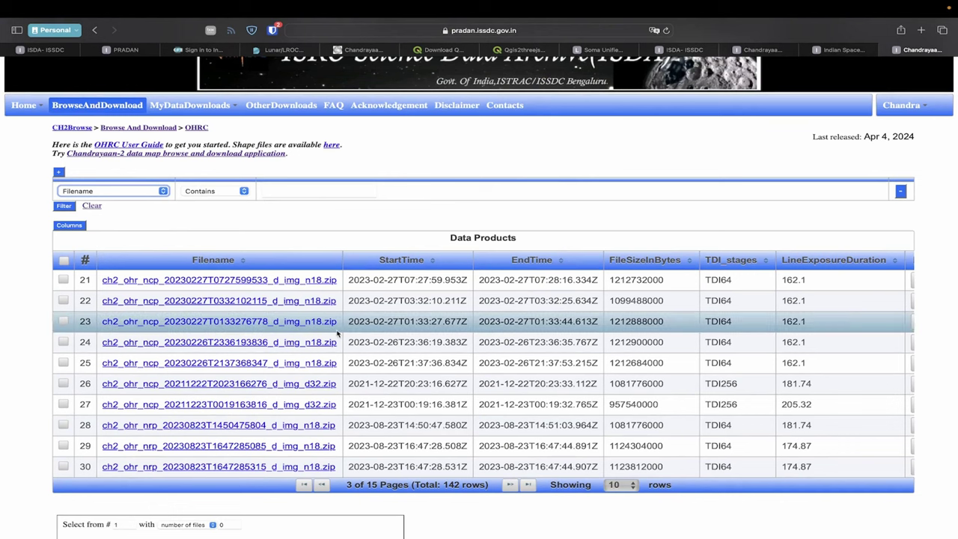
{"action": "left_click", "coordinate": [289, 192]}
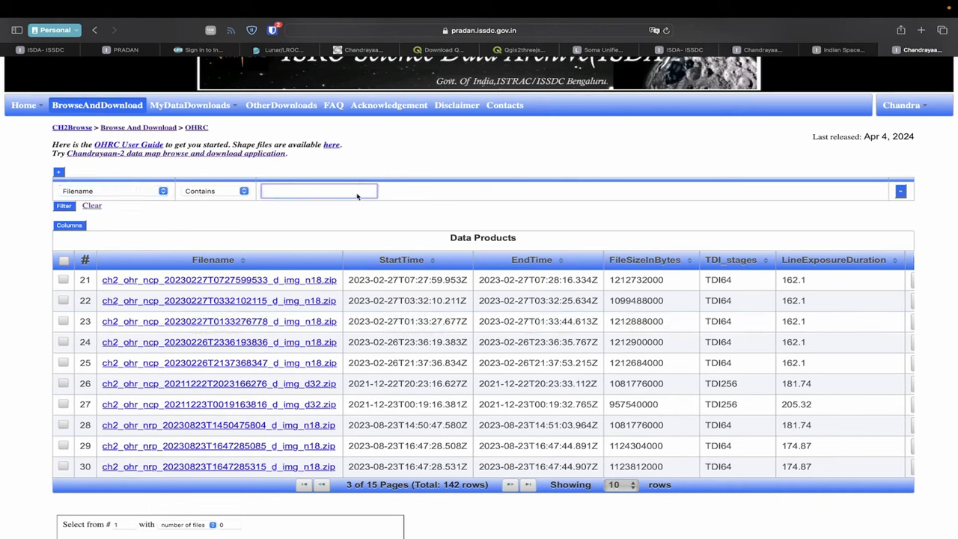
{"action": "left_click", "coordinate": [346, 285]}
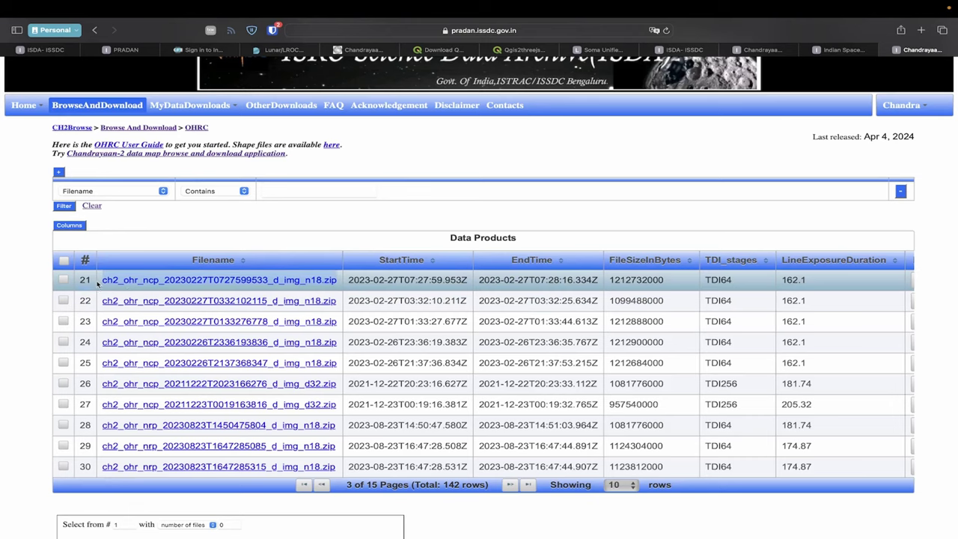
{"action": "left_click", "coordinate": [289, 196]}
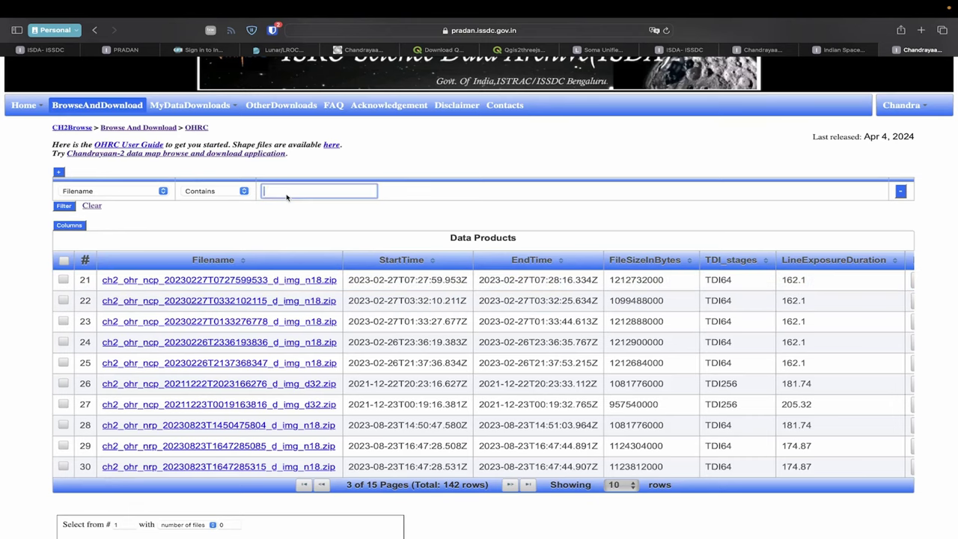
{"action": "key", "text": "super+v"}
{"action": "key", "text": "BackSpace"}
{"action": "key", "text": "BackSpace"}
{"action": "key", "text": "BackSpace"}
{"action": "key", "text": "BackSpace"}
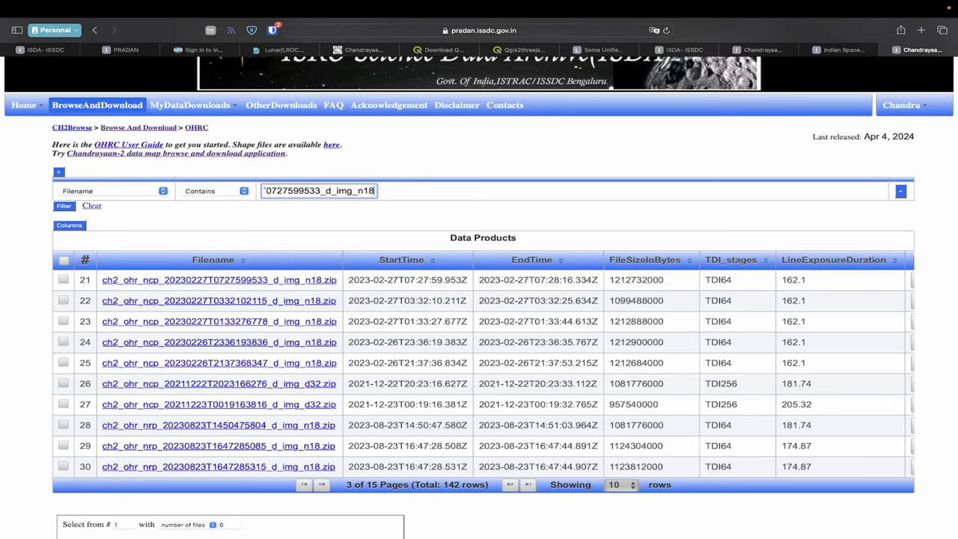
{"action": "key", "text": "Return"}
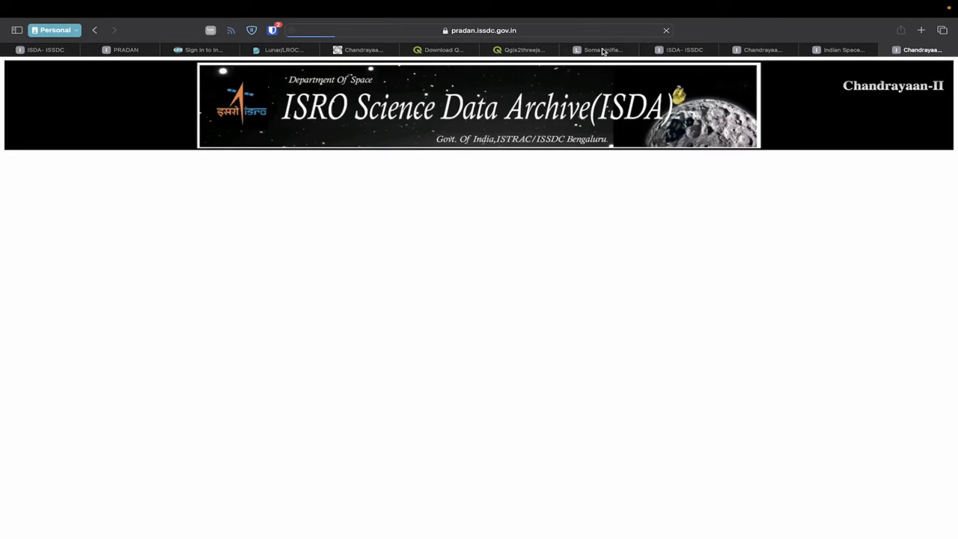
Go back from the loading filter results and duplicate the OHRC browsing tab
{"action": "left_click", "coordinate": [853, 53]}
{"action": "left_click", "coordinate": [906, 53]}
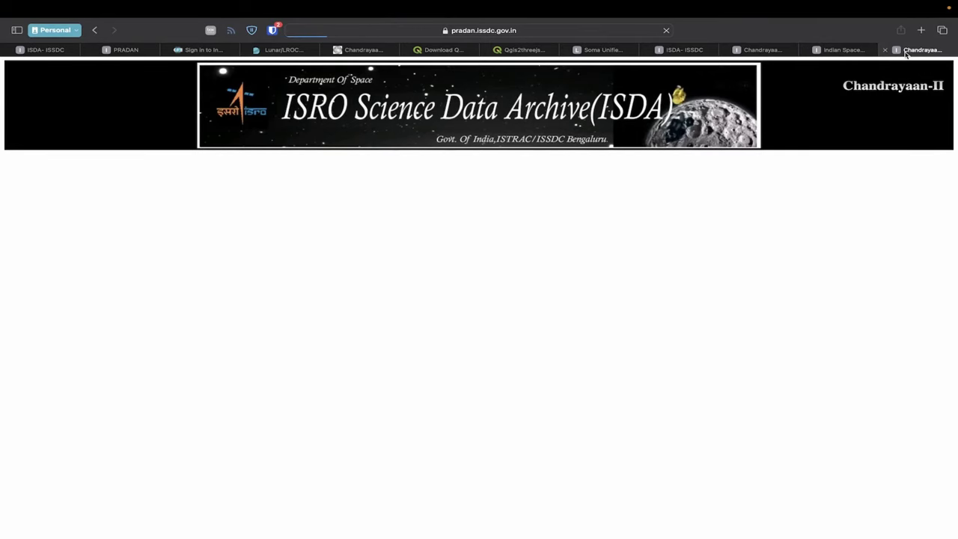
{"action": "mouse_move", "coordinate": [157, 7]}
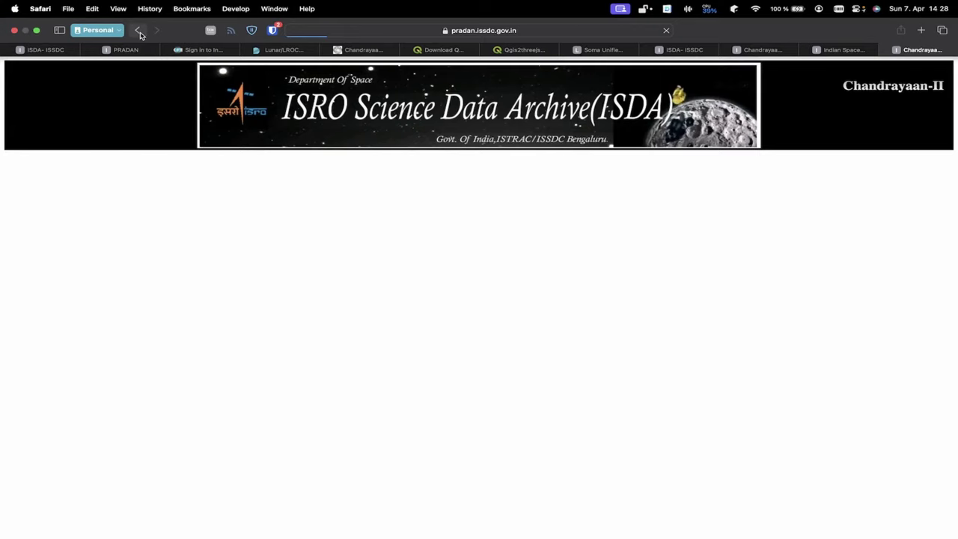
{"action": "right_click", "coordinate": [913, 51]}
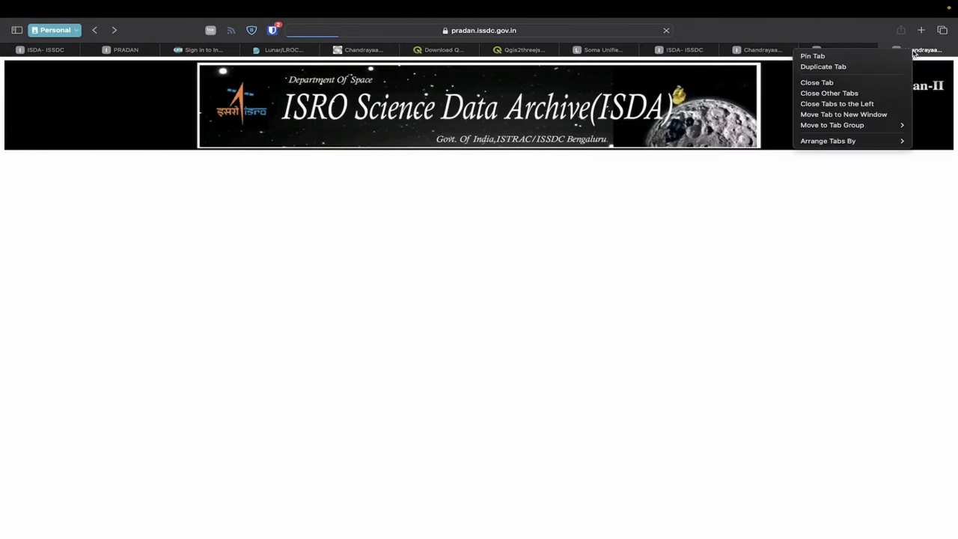
{"action": "left_click", "coordinate": [823, 66]}
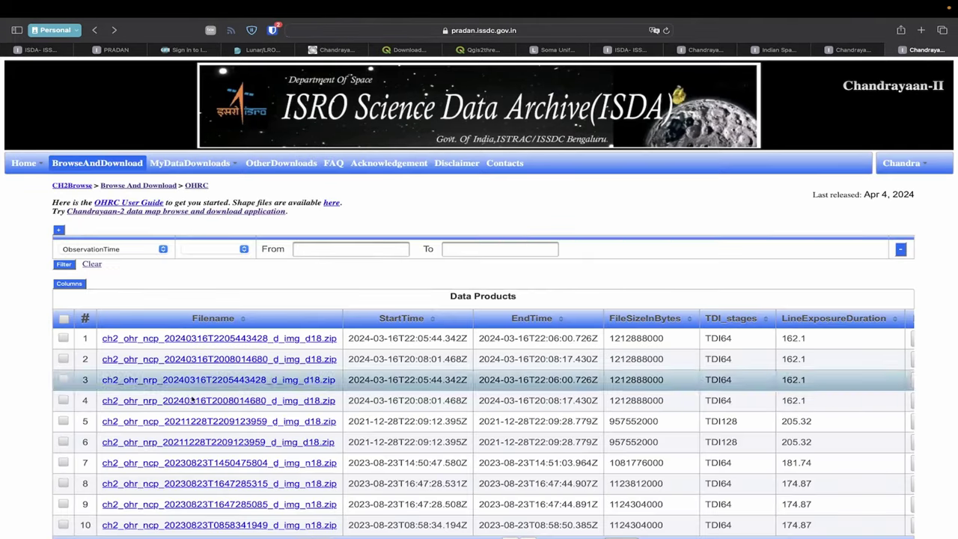
{"action": "left_click", "coordinate": [348, 254]}
{"action": "left_click", "coordinate": [149, 257]}
{"action": "left_click", "coordinate": [142, 250]}
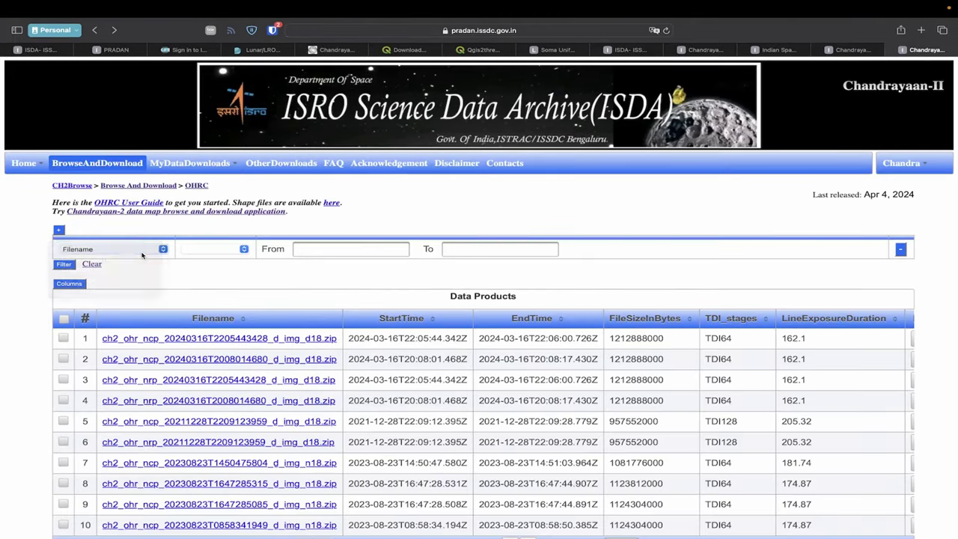
{"action": "left_click", "coordinate": [131, 253]}
{"action": "left_click", "coordinate": [126, 258]}
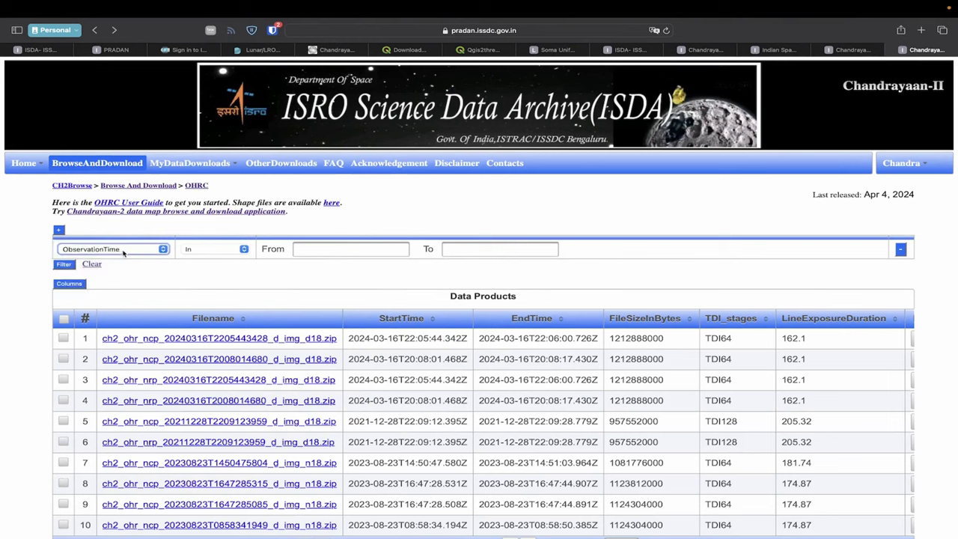
{"action": "left_click", "coordinate": [123, 253]}
{"action": "left_click", "coordinate": [112, 237]}
{"action": "left_click", "coordinate": [274, 253]}
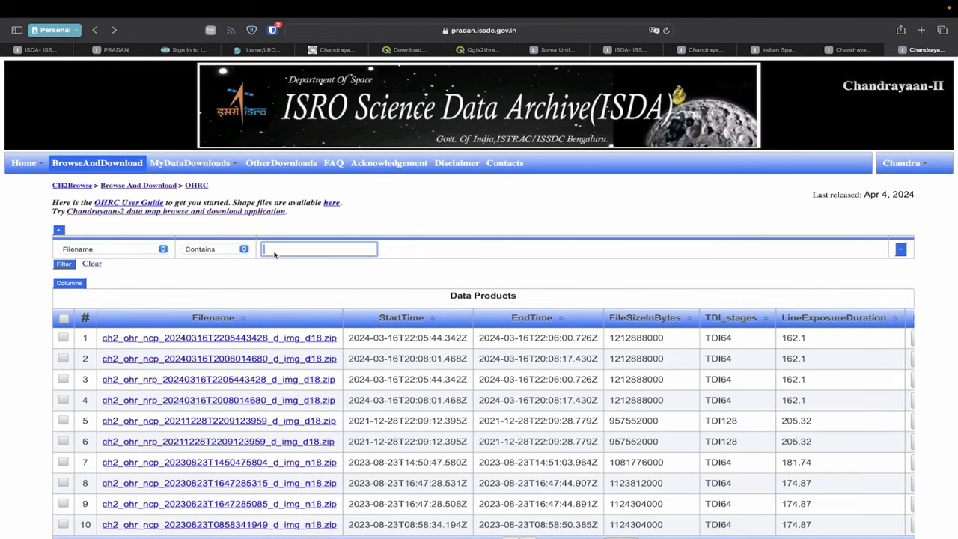
{"action": "key", "text": "super+v"}
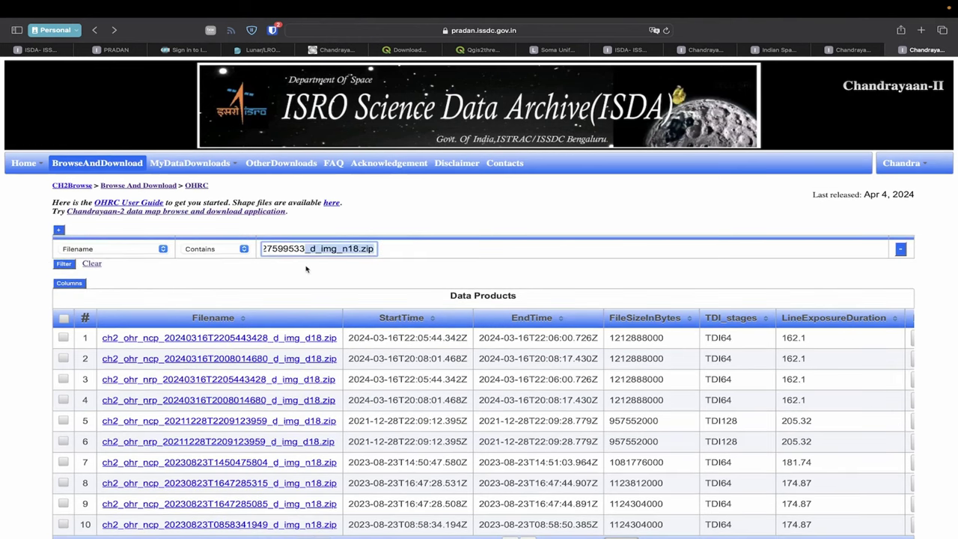
{"action": "key", "text": "Return"}
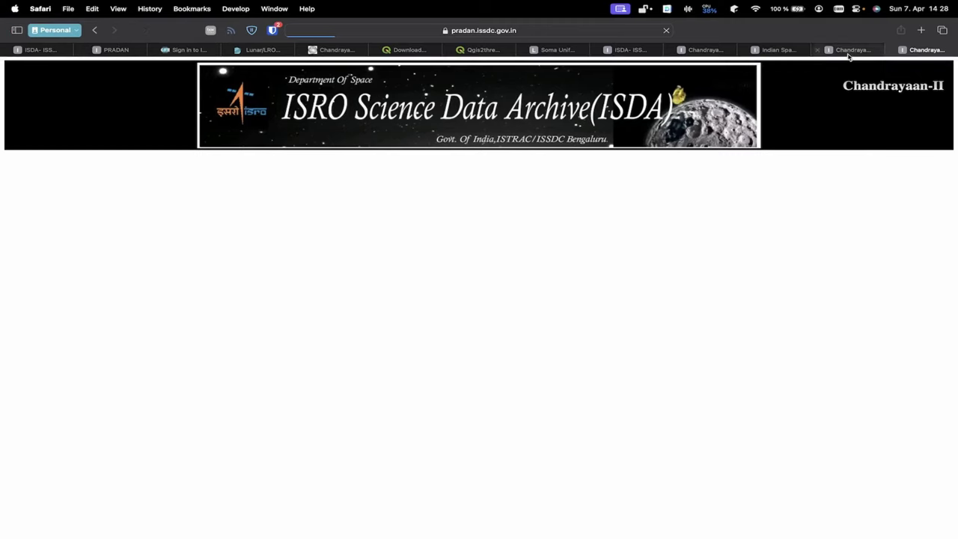
Return to the original OHRC tab, set the filter field to ObservationTime and view the From date calendar
{"action": "left_click", "coordinate": [852, 50]}
{"action": "left_click", "coordinate": [104, 193]}
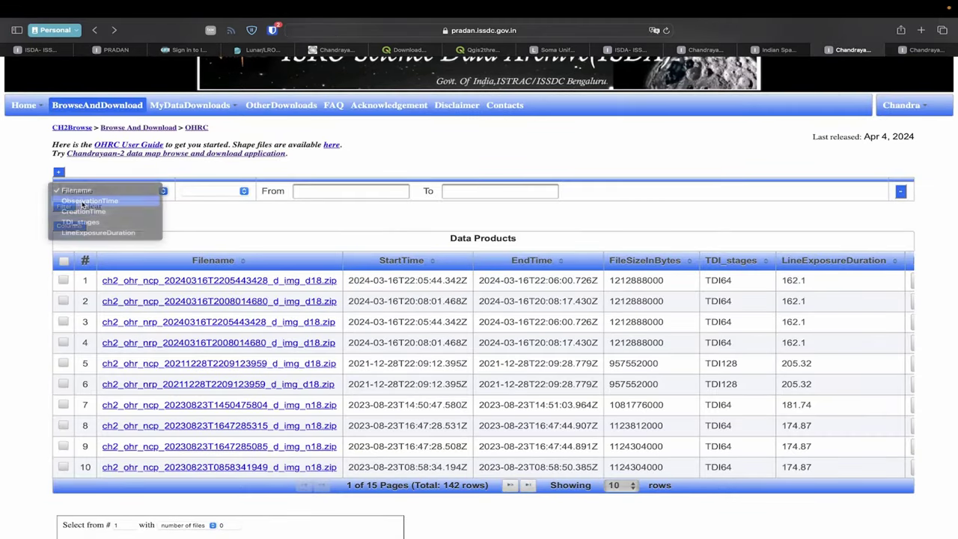
{"action": "left_click", "coordinate": [90, 201]}
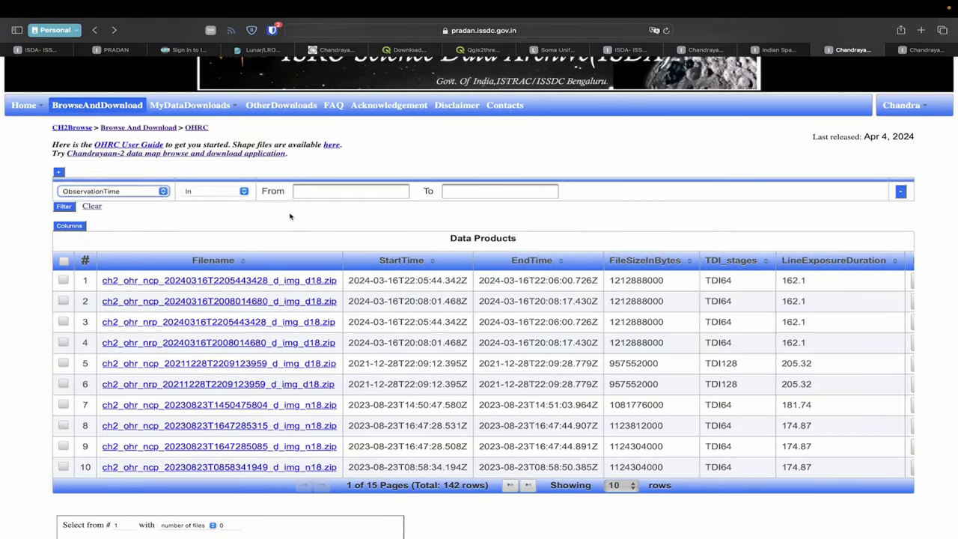
{"action": "left_click", "coordinate": [334, 193]}
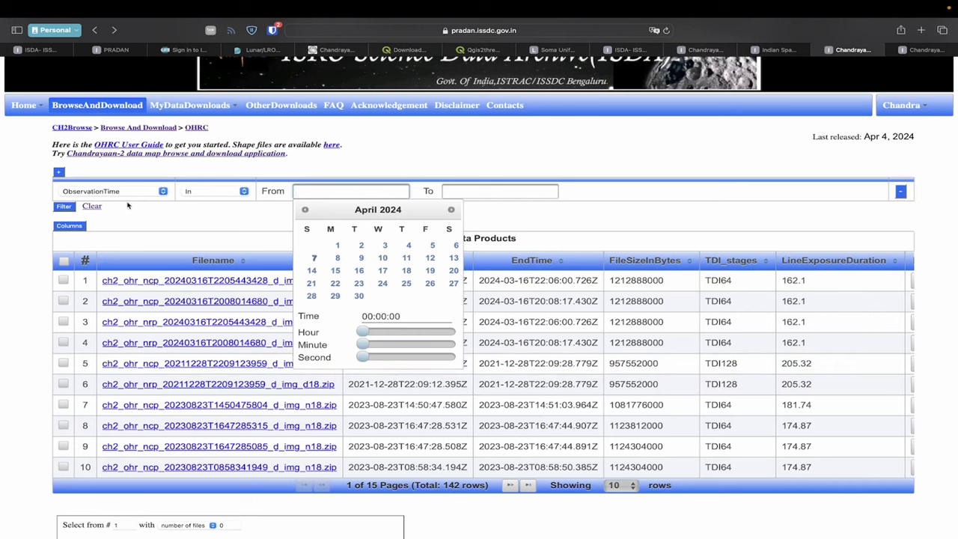
{"action": "left_click", "coordinate": [32, 196]}
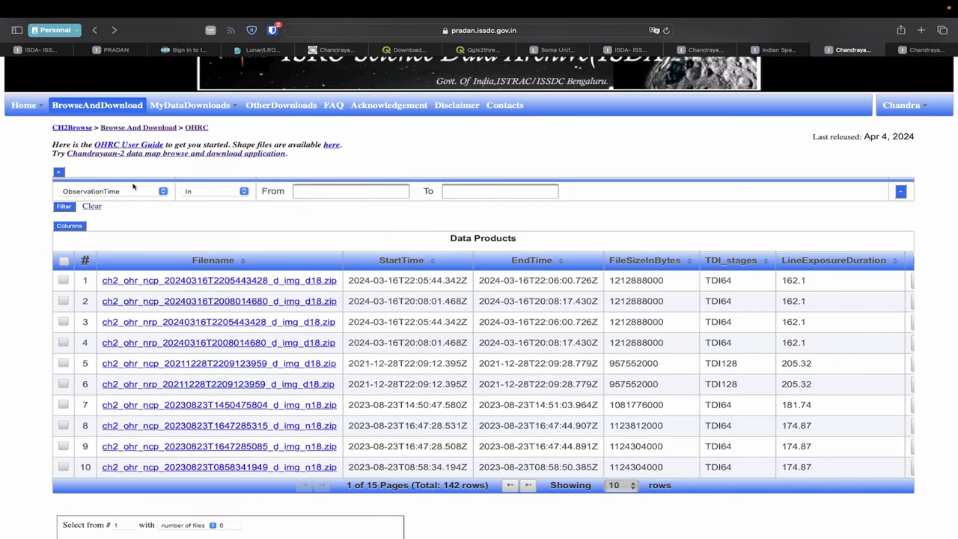
Review the ObservationTime condition options, set the filter field to CreationTime and check the available filter fields
{"action": "left_click", "coordinate": [194, 193]}
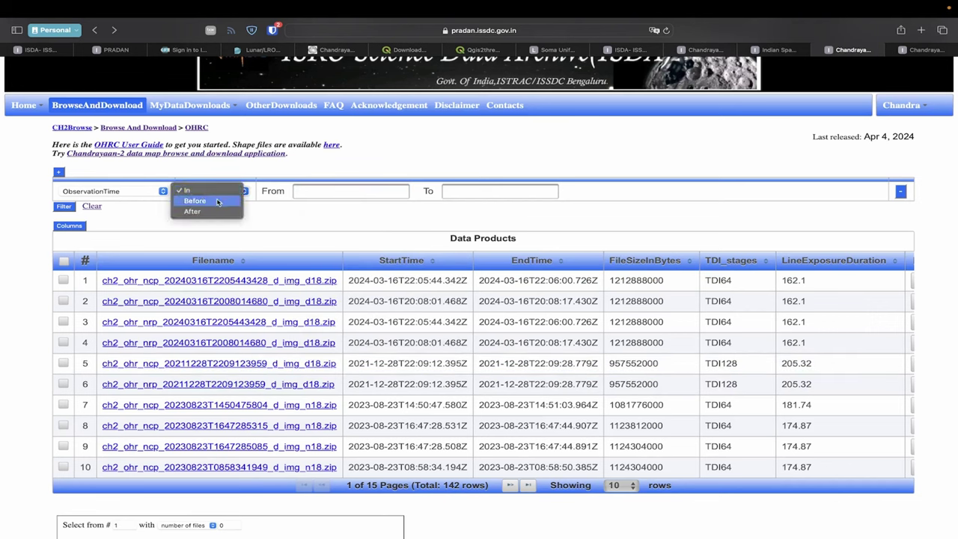
{"action": "left_click", "coordinate": [116, 194]}
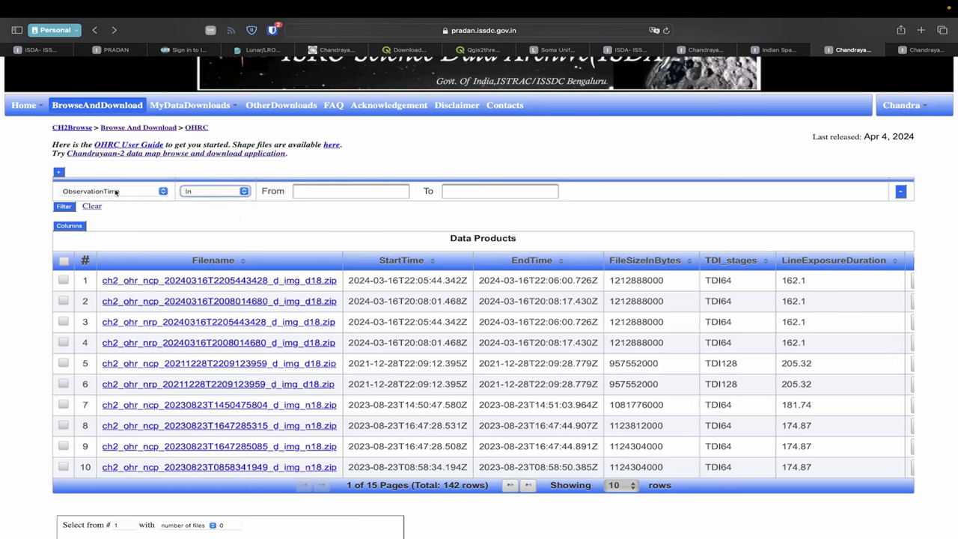
{"action": "left_click", "coordinate": [116, 195]}
{"action": "left_click", "coordinate": [115, 201]}
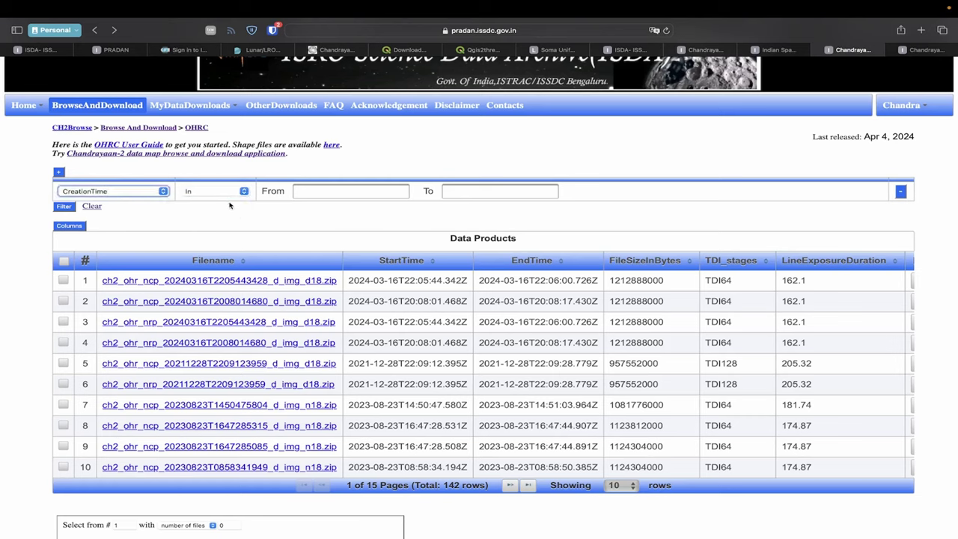
{"action": "left_click", "coordinate": [127, 196]}
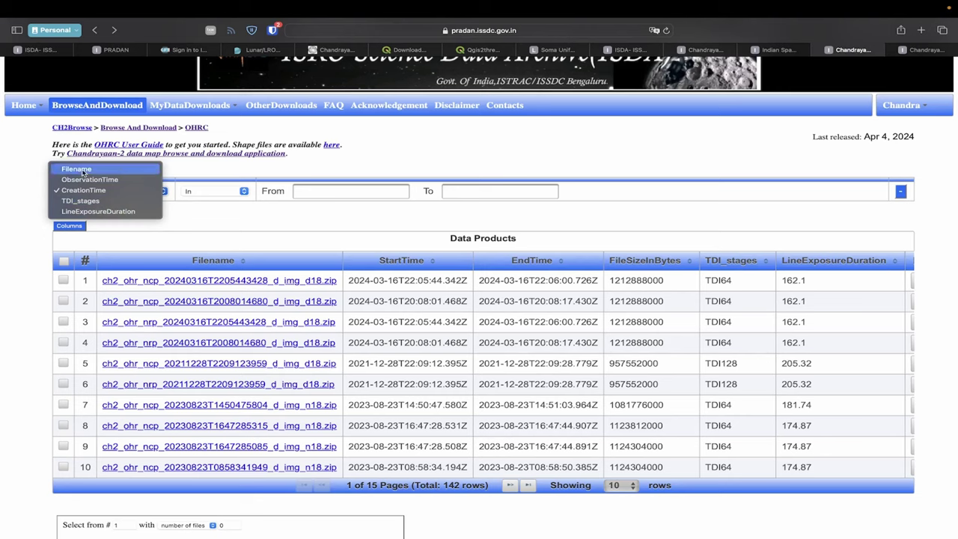
{"action": "left_click", "coordinate": [413, 159]}
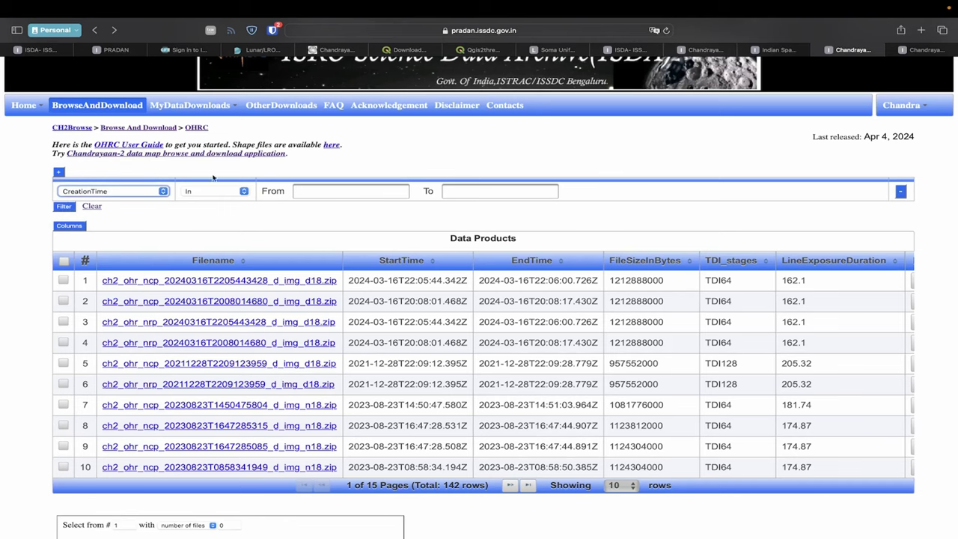
Return to the Browse And Download instrument list and open the TMC-2 Terrain Mapping Camera data products
{"action": "left_click", "coordinate": [134, 129]}
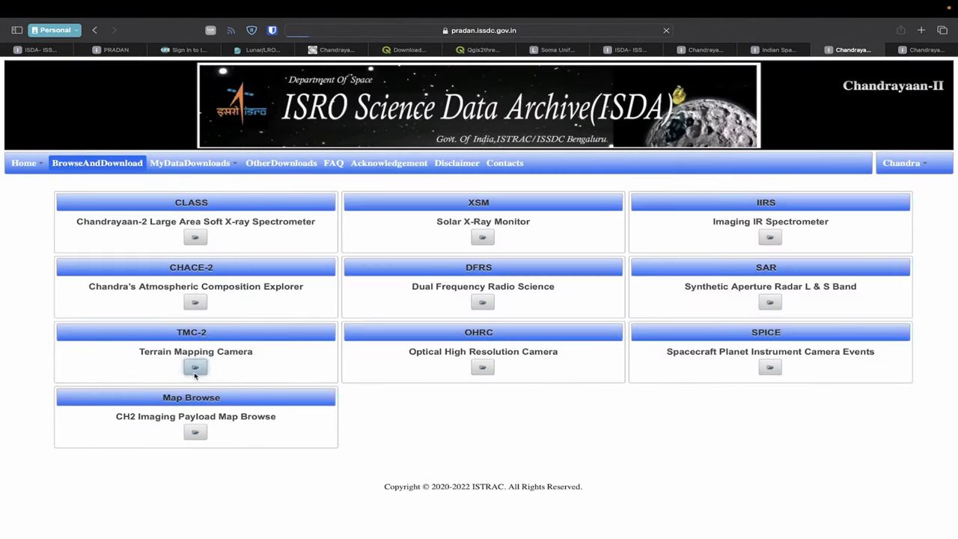
{"action": "left_click", "coordinate": [195, 370]}
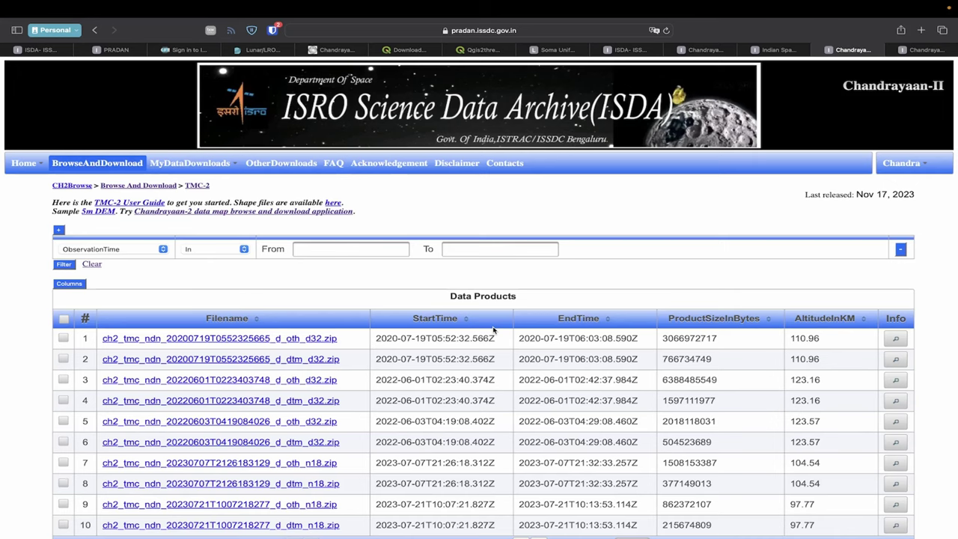
Switch to the Lunar Exploration presentation and advance to the WWW slide about satellite swaths and instrument wavelengths
{"action": "key", "text": "ctrl+Left"}
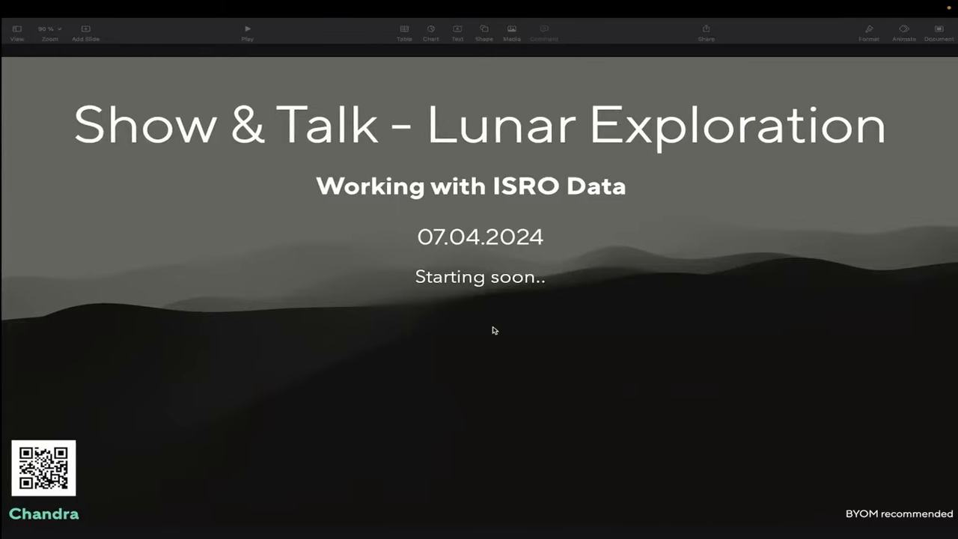
{"action": "key", "text": "Right"}
{"action": "key", "text": "Right"}
{"action": "key", "text": "Right"}
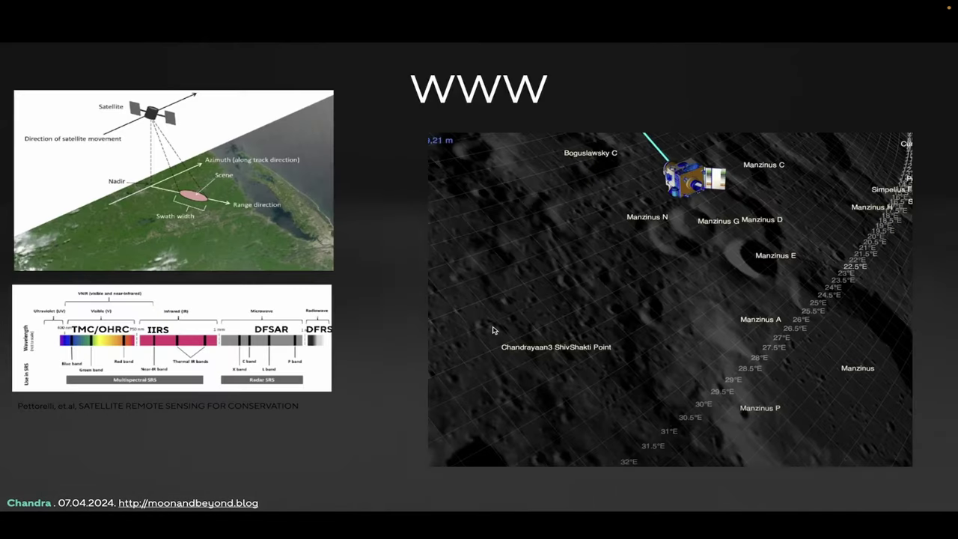
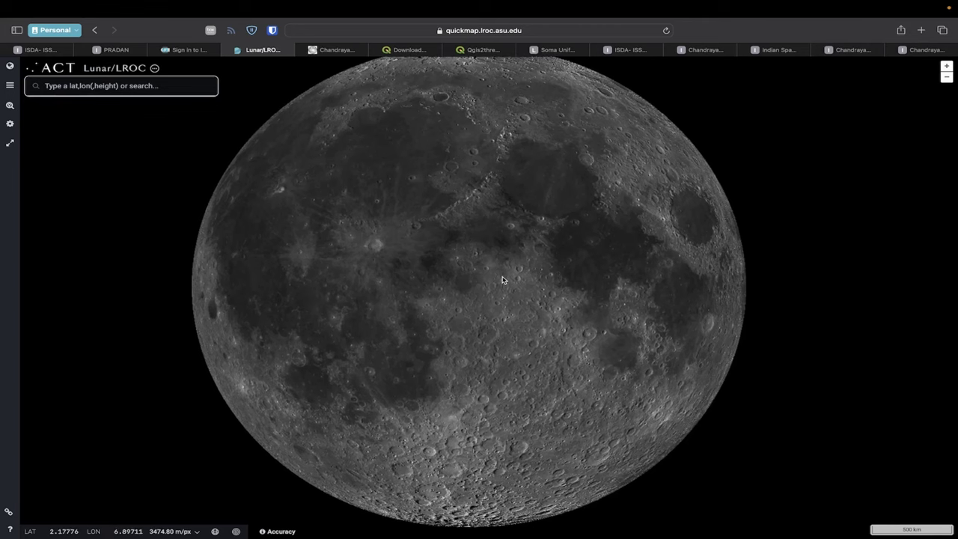
Show the full web address of the Lunar/LROC QuickMap page and return to the map
{"action": "scroll", "coordinate": [513, 280], "scroll_direction": "down", "scroll_amount": 3}
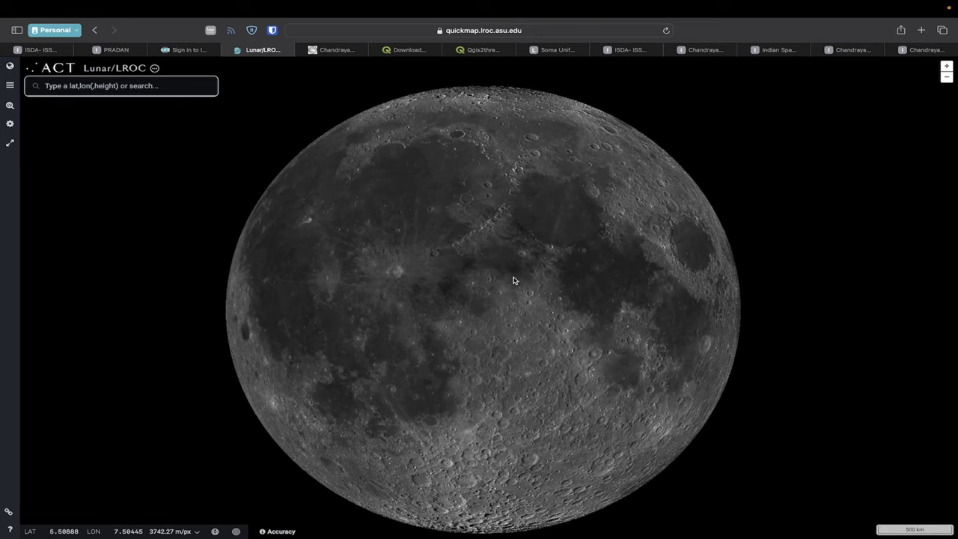
{"action": "mouse_move", "coordinate": [516, 13]}
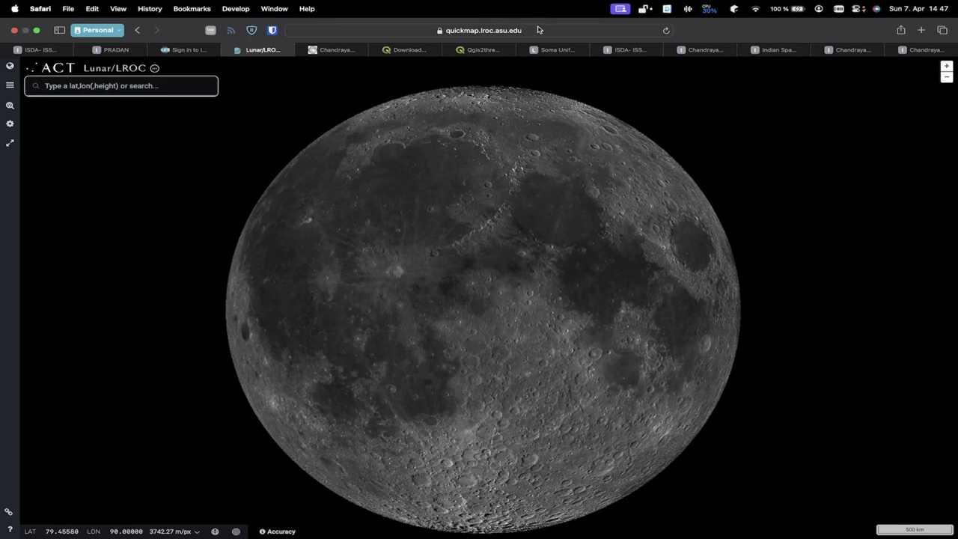
{"action": "left_click", "coordinate": [532, 32]}
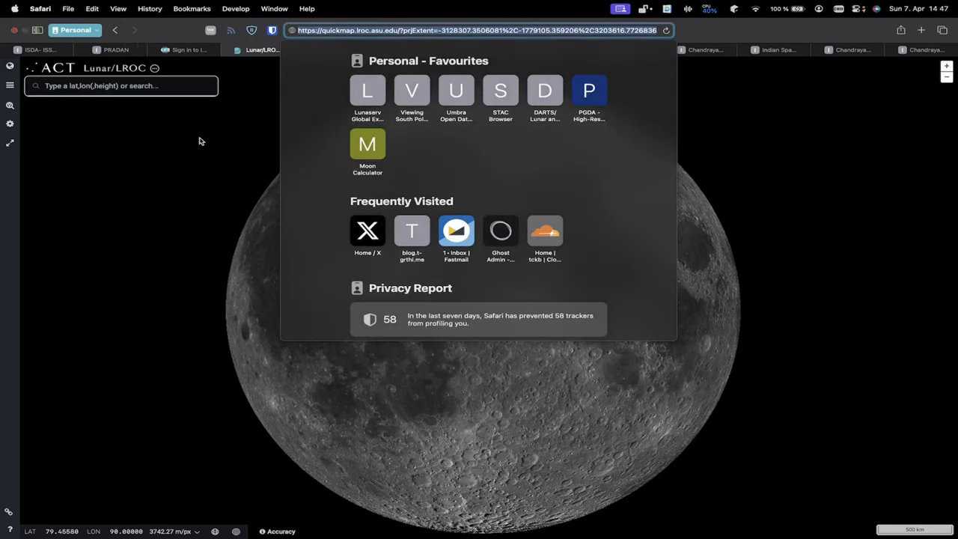
{"action": "left_click", "coordinate": [171, 117]}
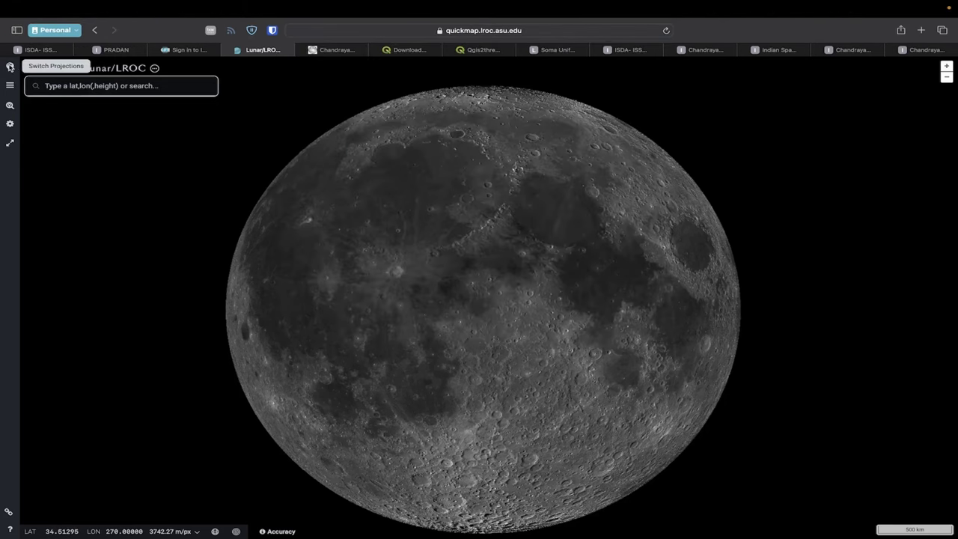
Try the Stereographic and Equidistant Cylindrical projections, and set the map projection to Lunar Globe (3D)
{"action": "left_click", "coordinate": [12, 68]}
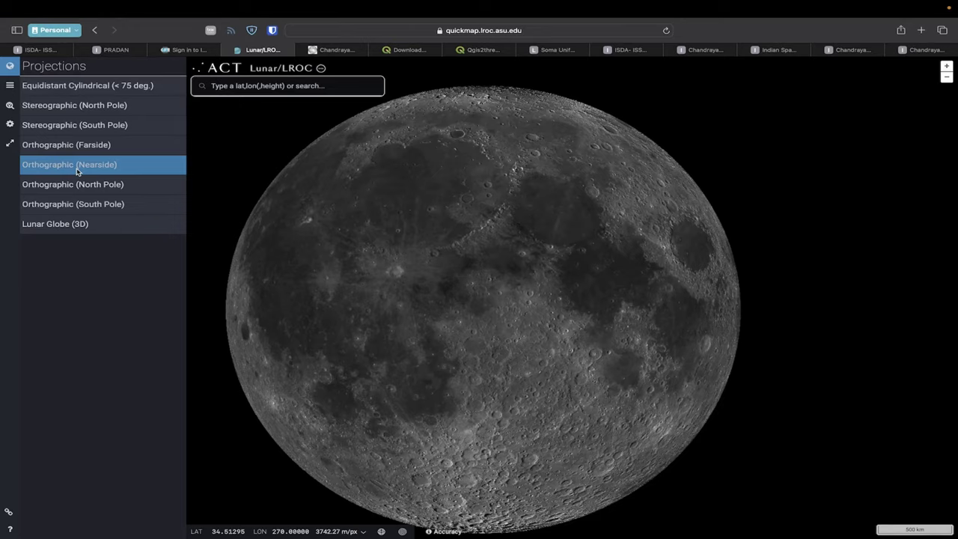
{"action": "left_click", "coordinate": [74, 223]}
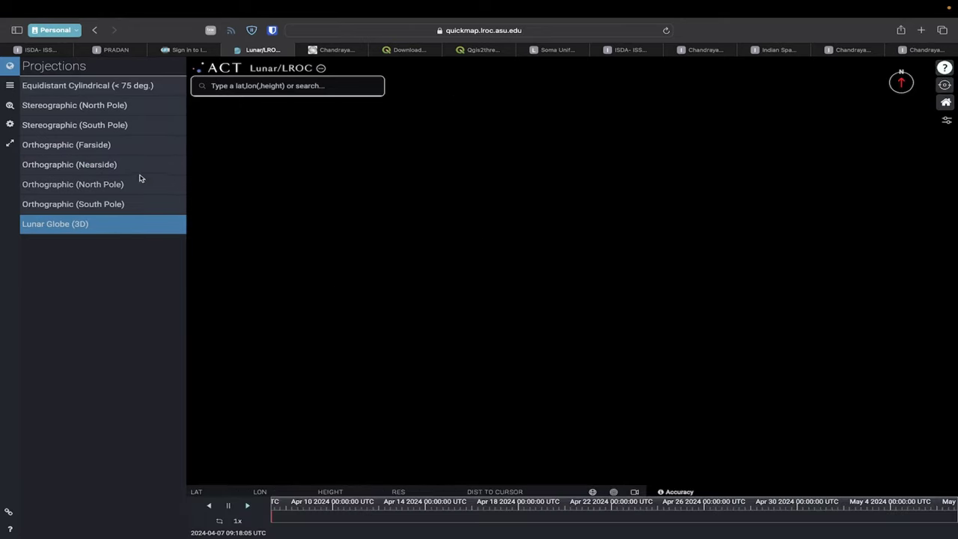
{"action": "left_click", "coordinate": [89, 106]}
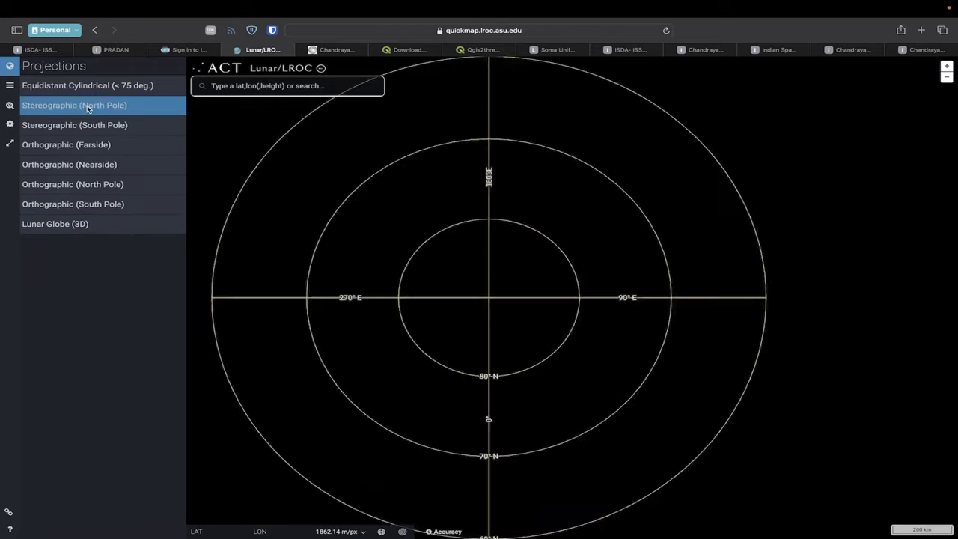
{"action": "left_click", "coordinate": [96, 88]}
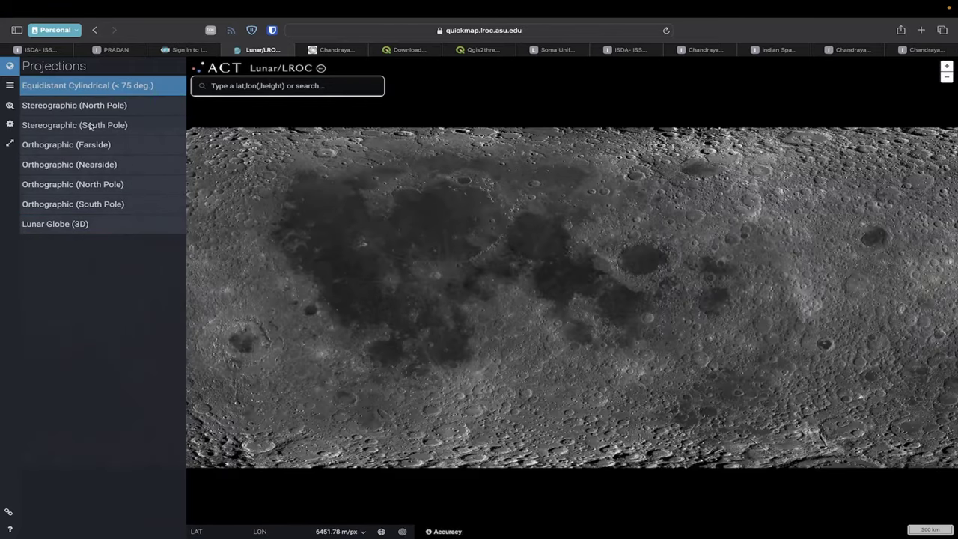
{"action": "left_click", "coordinate": [90, 125]}
{"action": "left_click", "coordinate": [90, 90]}
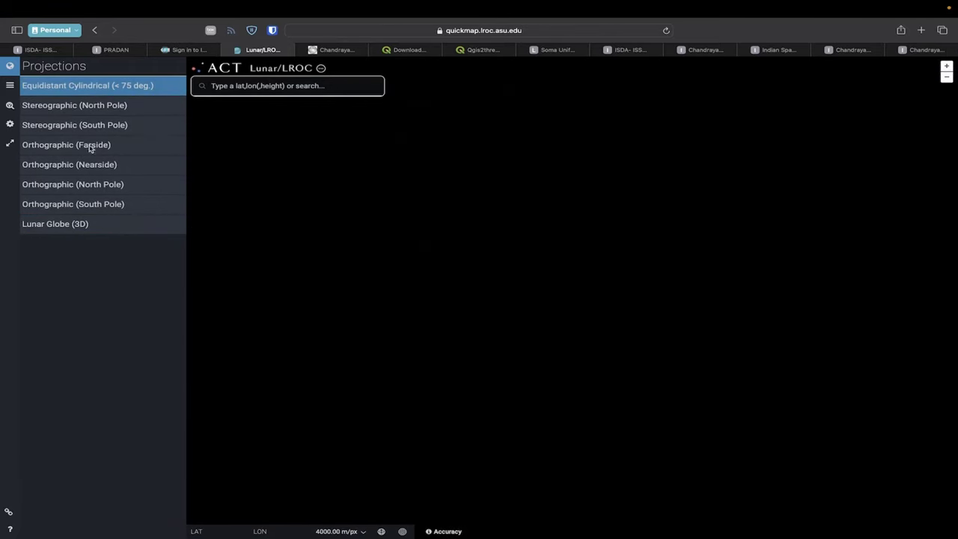
{"action": "left_click", "coordinate": [83, 225]}
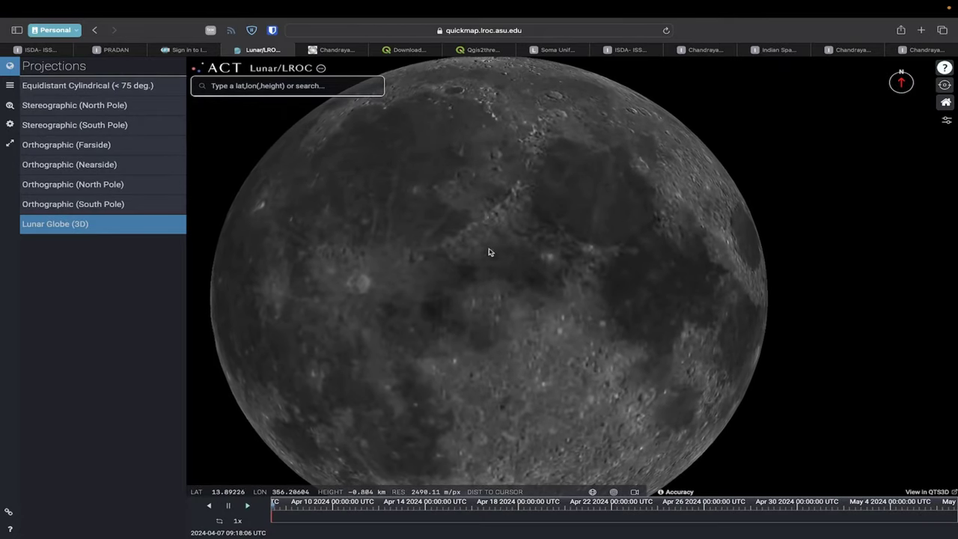
Rotate the 3D lunar globe to look over different regions of its surface
{"action": "left_click_drag", "start_coordinate": [460, 238], "coordinate": [497, 278]}
{"action": "left_click_drag", "start_coordinate": [608, 314], "coordinate": [423, 212]}
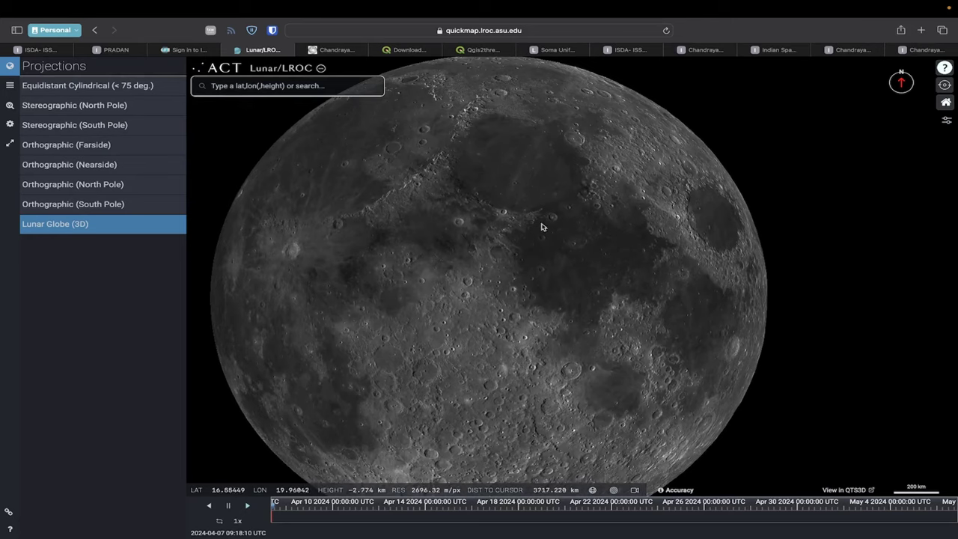
{"action": "left_click_drag", "start_coordinate": [543, 225], "coordinate": [680, 196]}
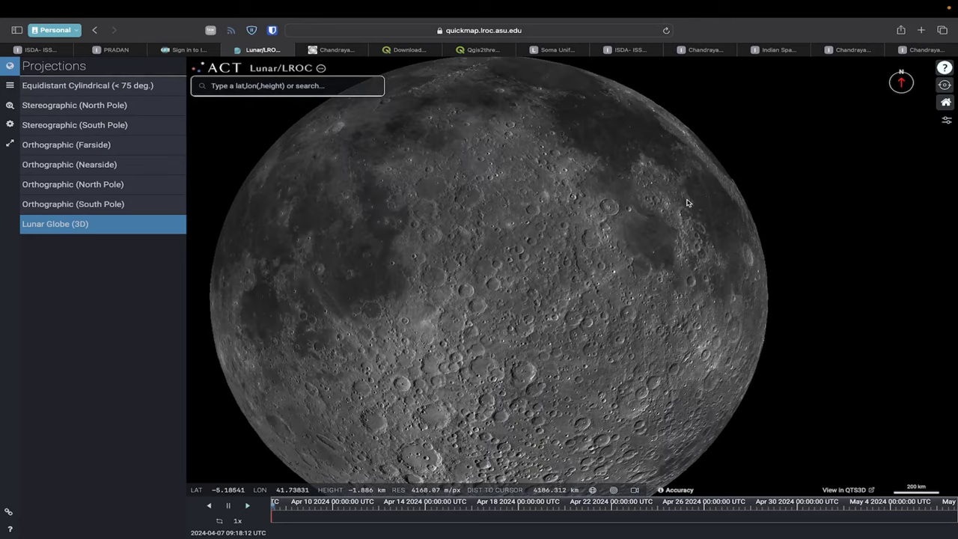
{"action": "left_click_drag", "start_coordinate": [653, 350], "coordinate": [648, 342]}
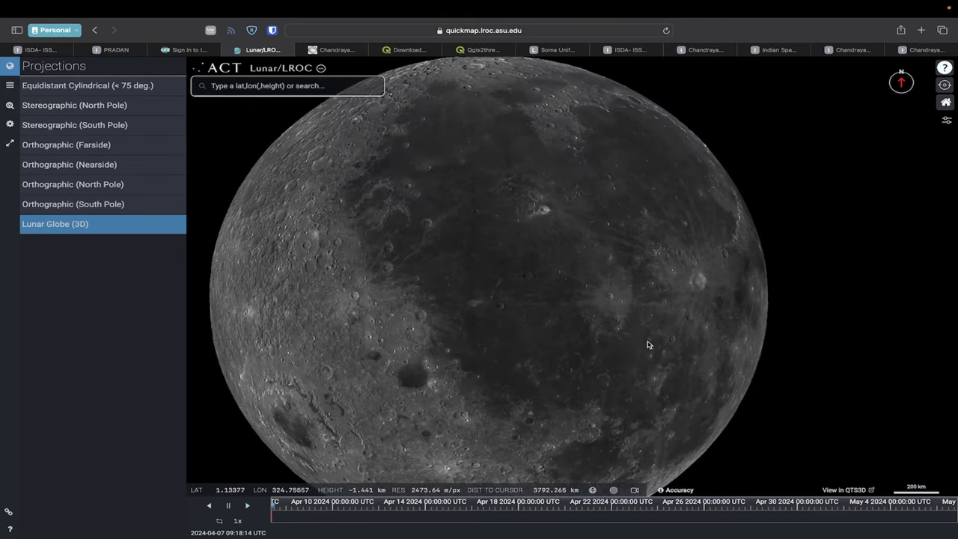
{"action": "left_click_drag", "start_coordinate": [470, 199], "coordinate": [547, 197]}
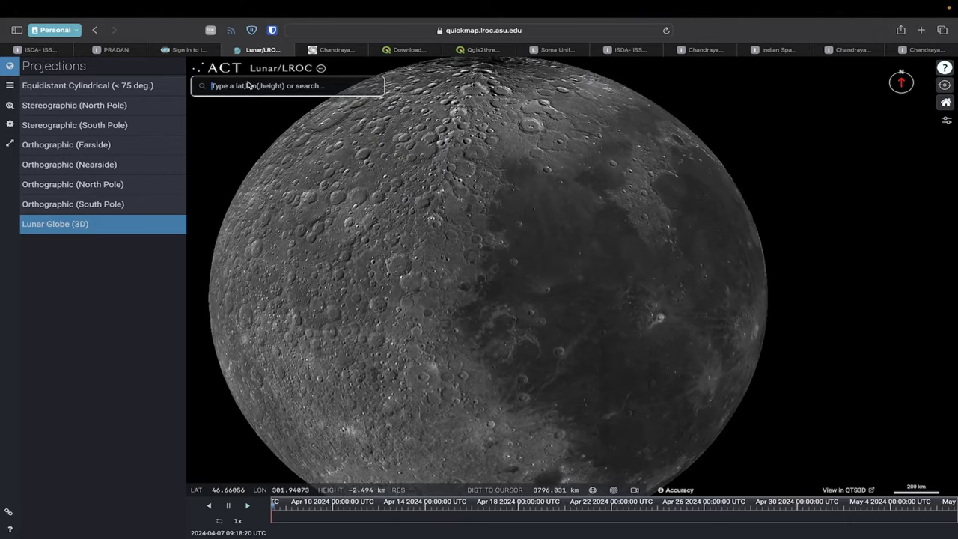
Go to latitude -69.367621, longitude 32.348126 on the globe and look closely at the terrain around the marker
{"action": "type", "text": "l"}
{"action": "key", "text": "BackSpace"}
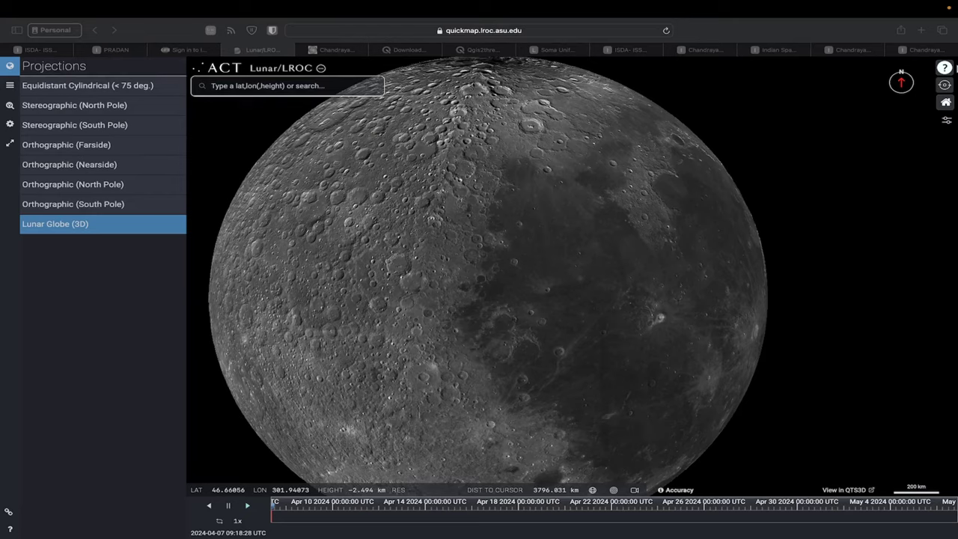
{"action": "left_click", "coordinate": [297, 88]}
{"action": "type", "text": "-69.367621, 32.348126"}
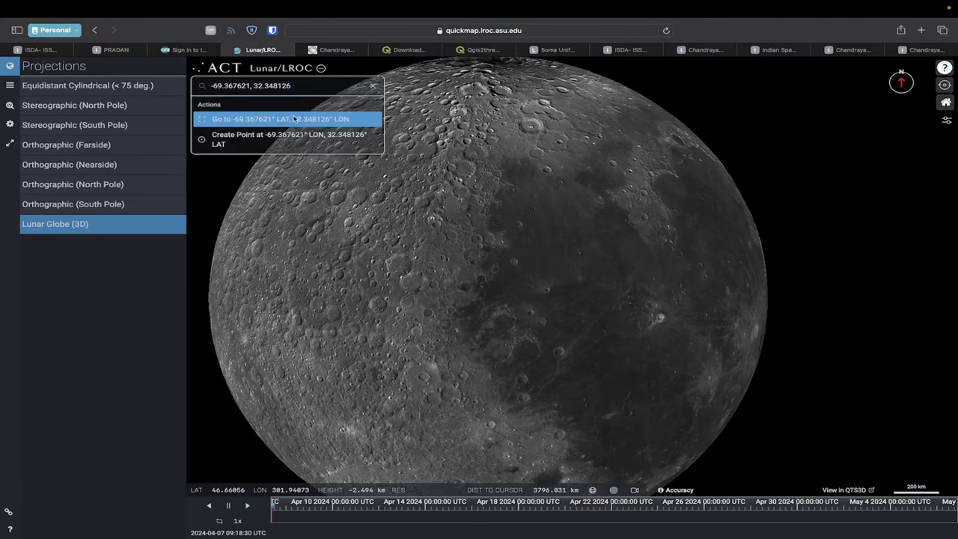
{"action": "left_click", "coordinate": [294, 118]}
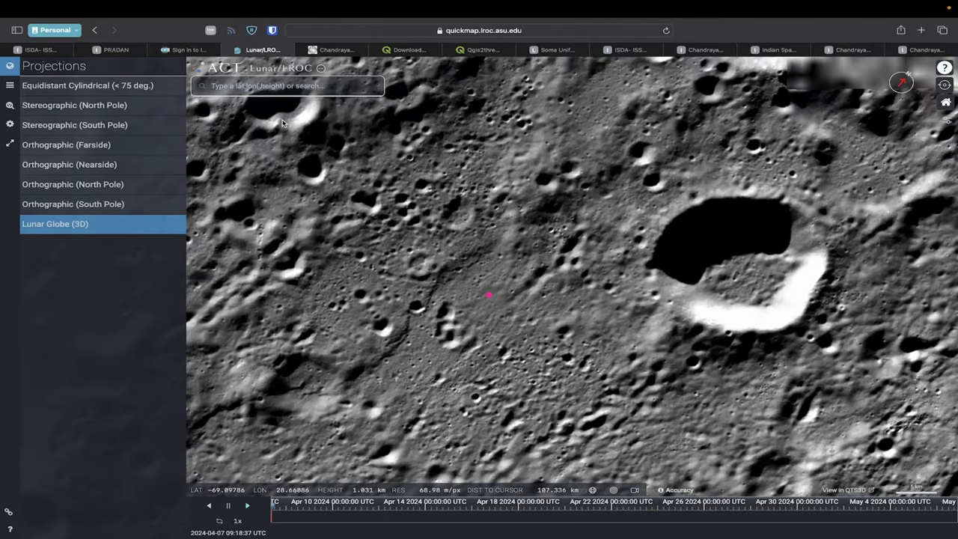
{"action": "scroll", "coordinate": [499, 298], "scroll_direction": "up", "scroll_amount": 5}
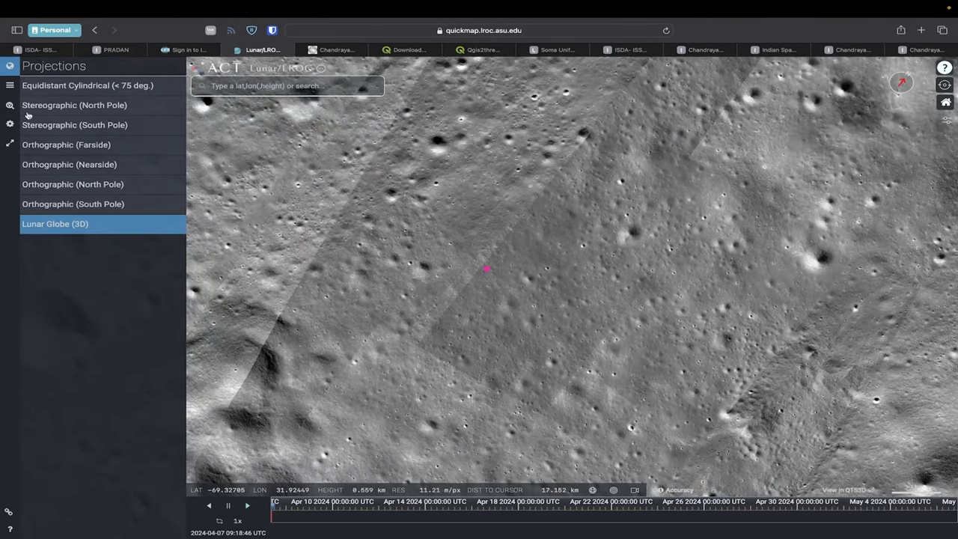
Try the TiO2 Abundance (wt%) layer, hide it again, and show the TerrainSlope layer from ACT Layers (Experimental)
{"action": "left_click", "coordinate": [9, 87]}
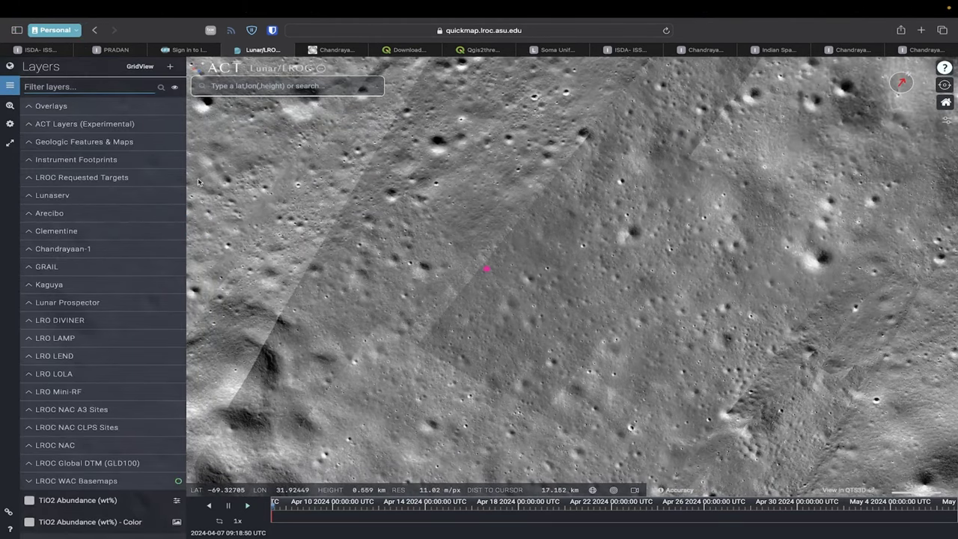
{"action": "scroll", "coordinate": [471, 279], "scroll_direction": "up", "scroll_amount": 3}
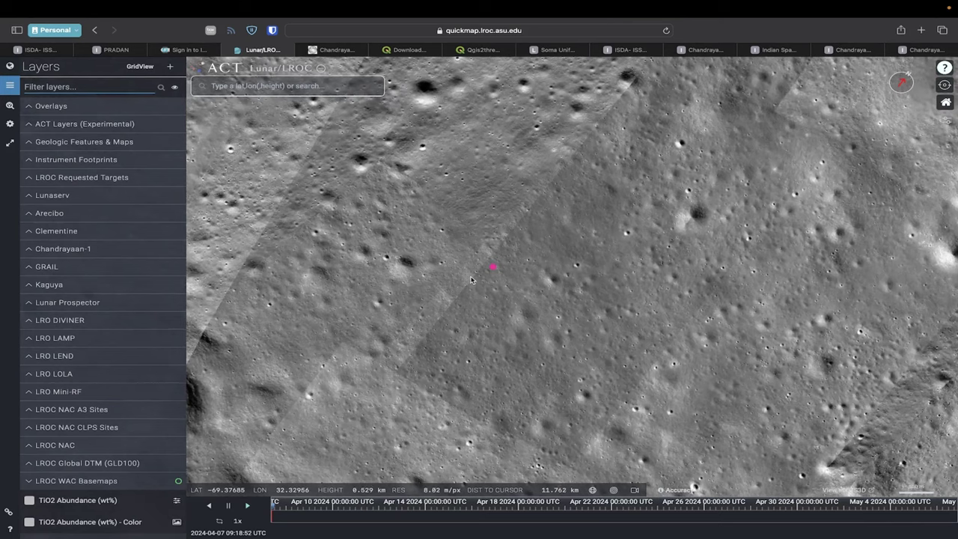
{"action": "left_click", "coordinate": [30, 501]}
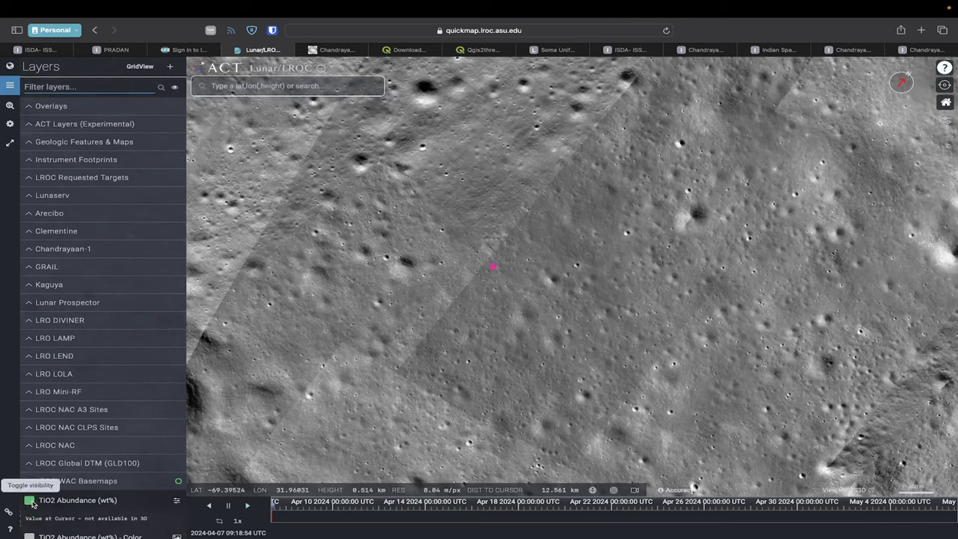
{"action": "left_click", "coordinate": [31, 501]}
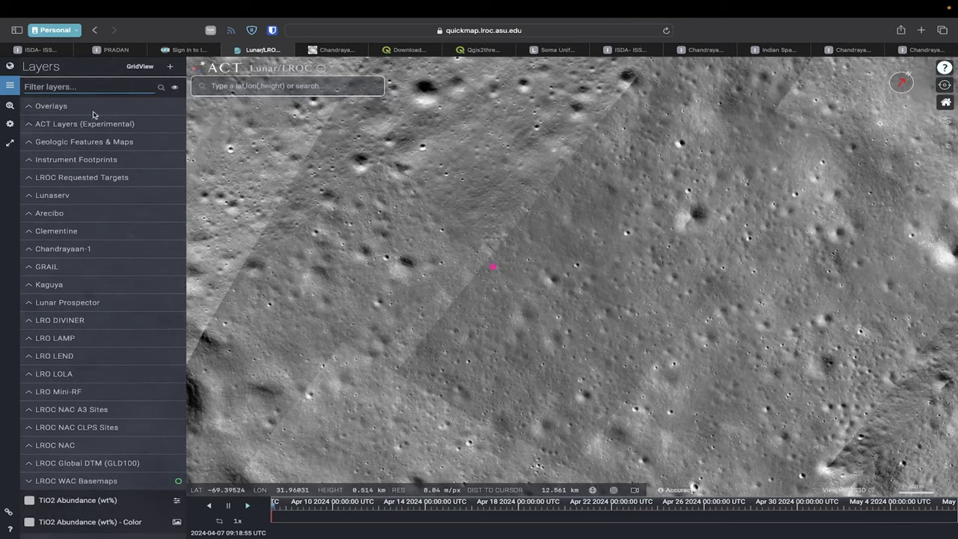
{"action": "left_click", "coordinate": [28, 125]}
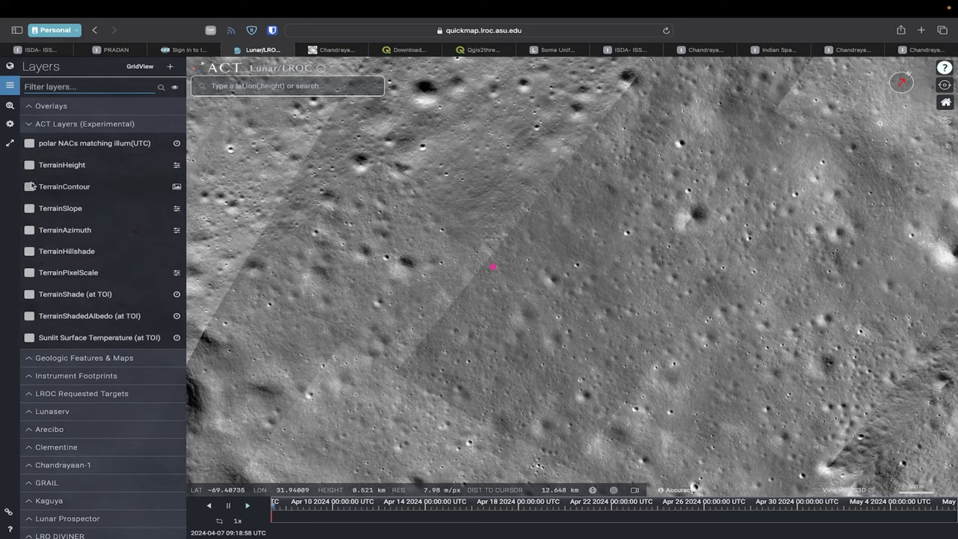
{"action": "left_click", "coordinate": [31, 208]}
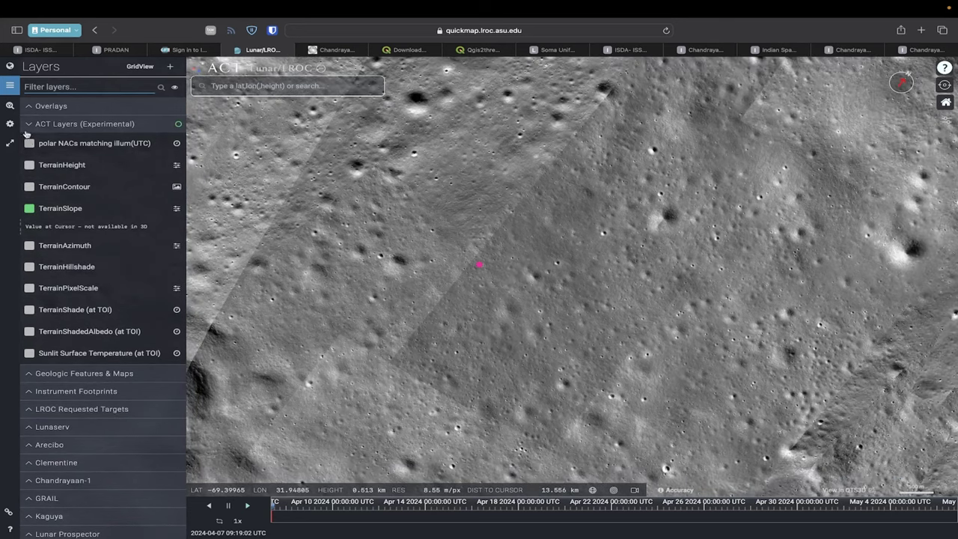
{"action": "left_click", "coordinate": [28, 124]}
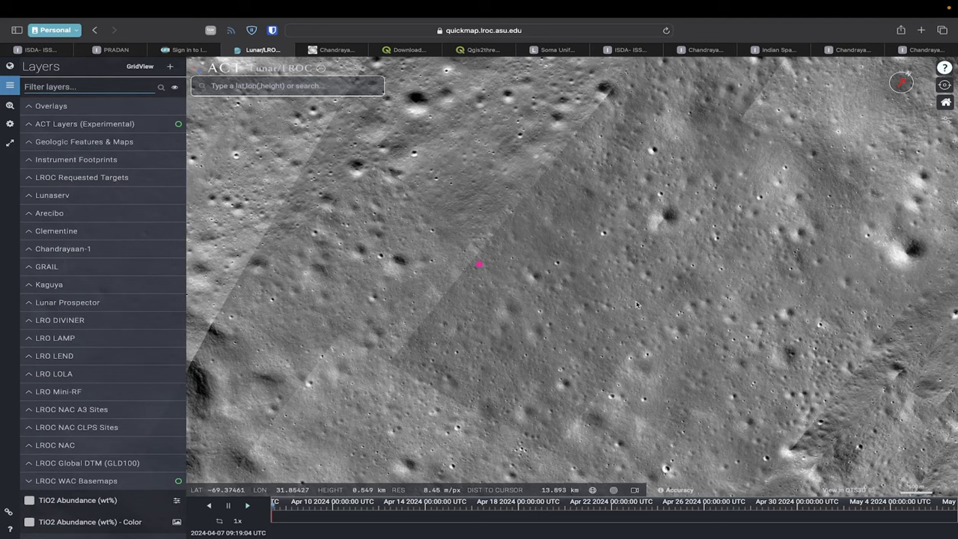
Examine the slope overlay around the marked coordinates and the neighbouring craters at several scales
{"action": "scroll", "coordinate": [496, 288], "scroll_direction": "down", "scroll_amount": 5}
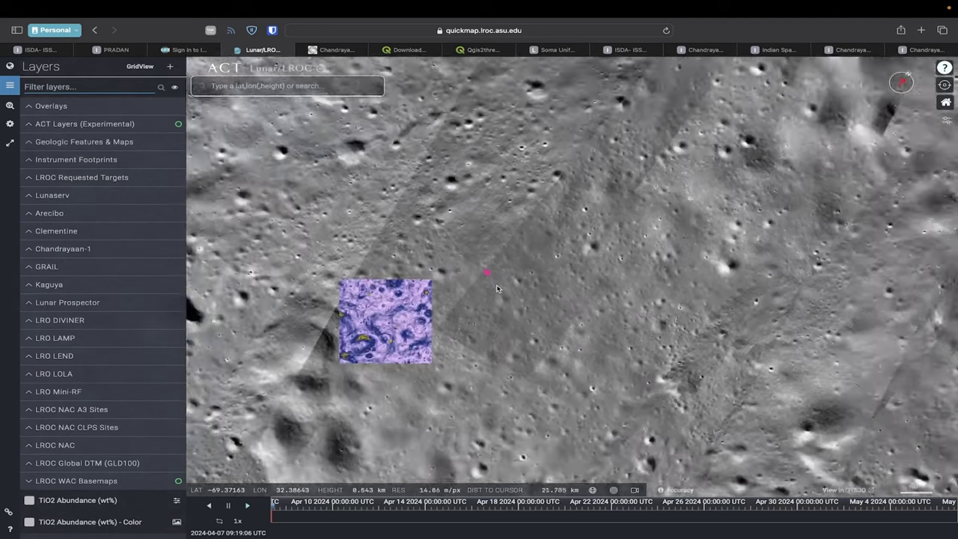
{"action": "scroll", "coordinate": [473, 283], "scroll_direction": "down", "scroll_amount": 4}
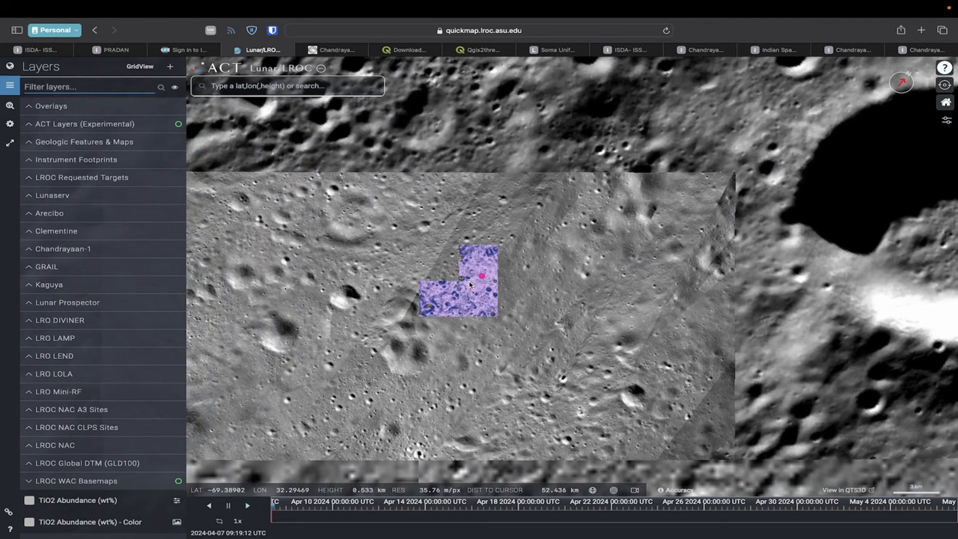
{"action": "scroll", "coordinate": [469, 284], "scroll_direction": "up", "scroll_amount": 3}
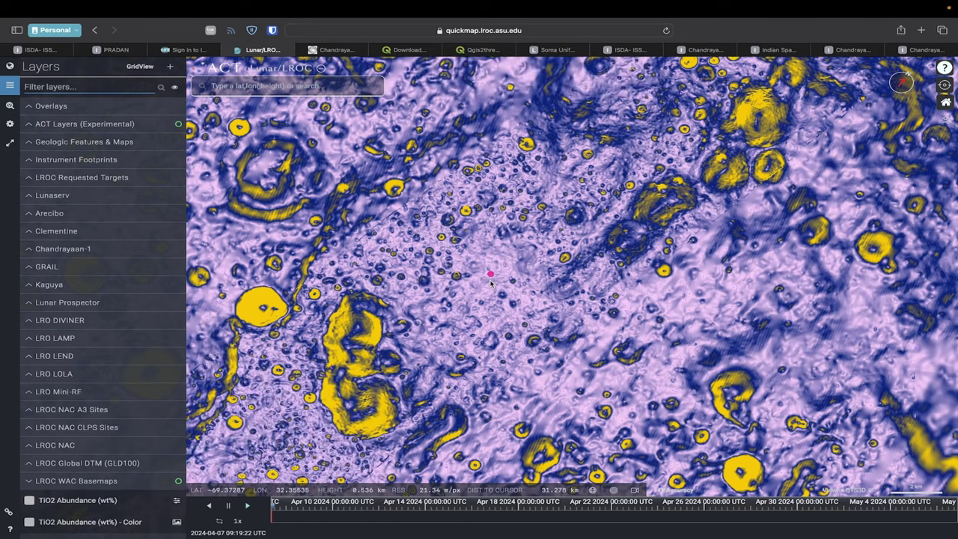
{"action": "scroll", "coordinate": [490, 283], "scroll_direction": "down", "scroll_amount": 3}
{"action": "scroll", "coordinate": [490, 283], "scroll_direction": "down", "scroll_amount": 3}
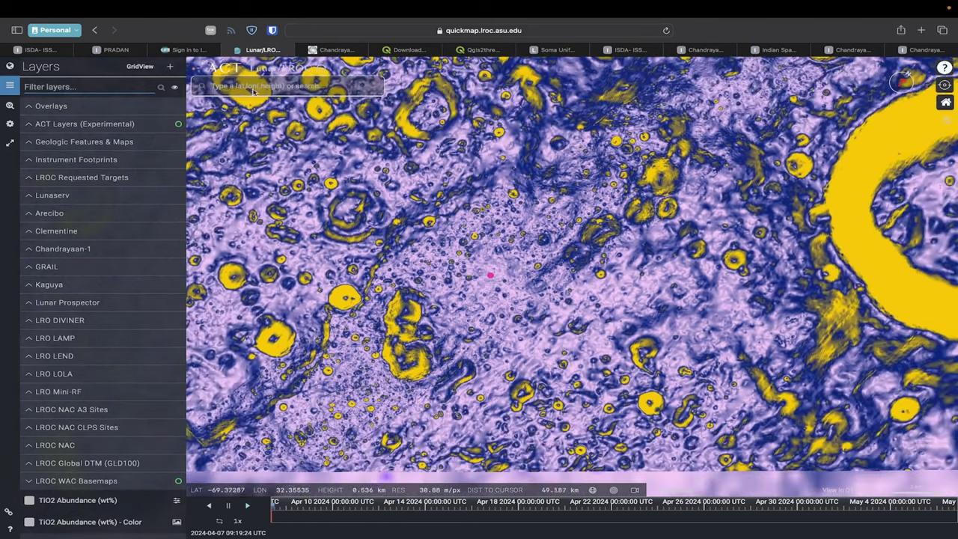
Search the QuickMap layer list for "instr" and clear the filter again
{"action": "scroll", "coordinate": [97, 150], "scroll_direction": "down", "scroll_amount": 5}
{"action": "left_click", "coordinate": [51, 88]}
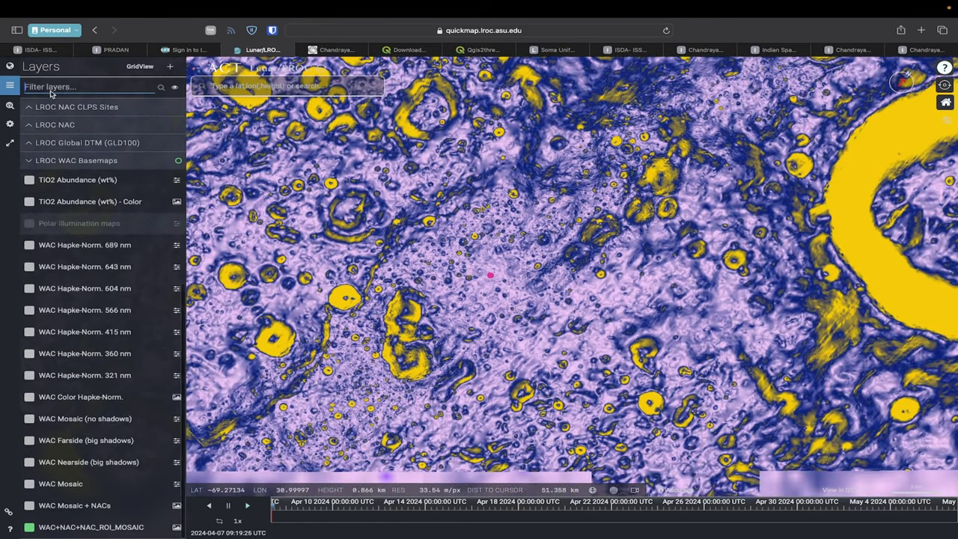
{"action": "type", "text": "lnstr"}
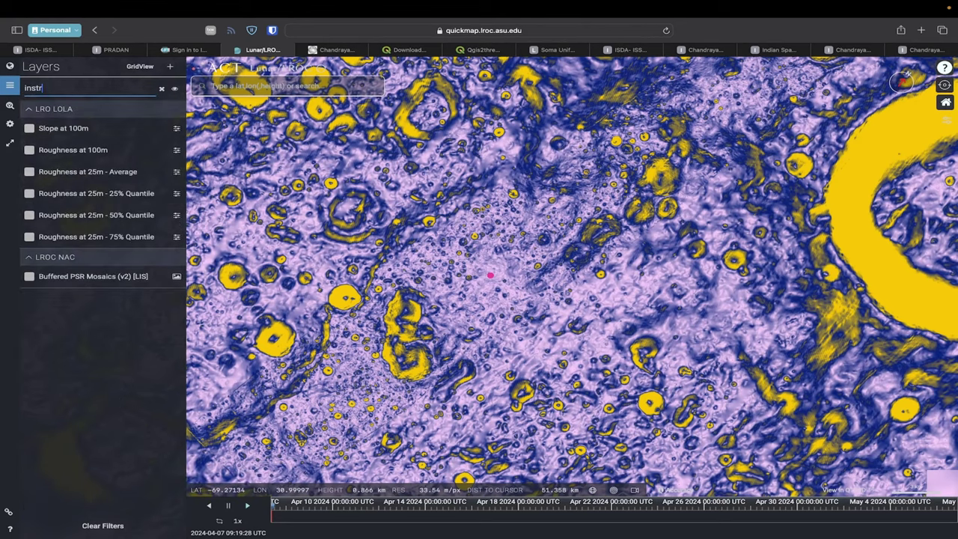
{"action": "key", "text": "BackSpace"}
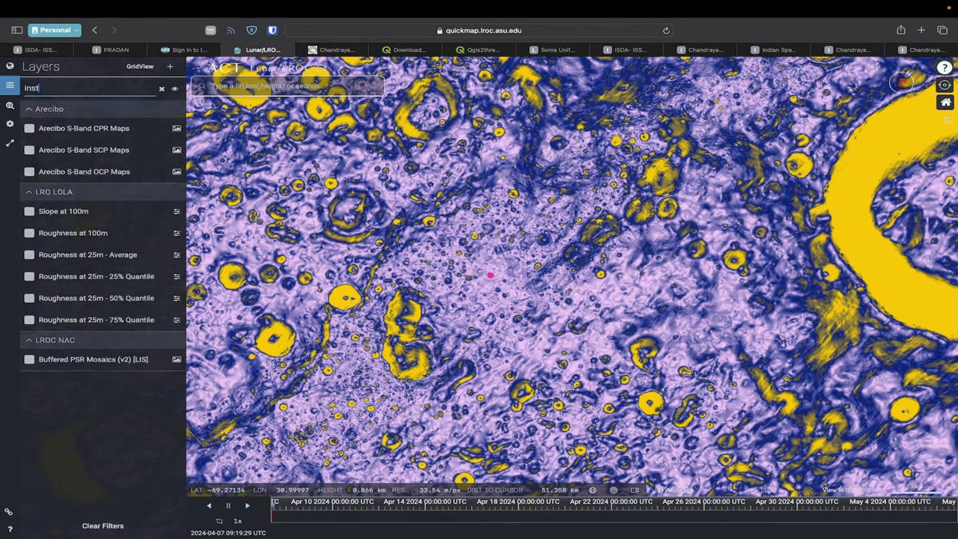
{"action": "key", "text": "BackSpace"}
{"action": "key", "text": "BackSpace"}
{"action": "key", "text": "BackSpace"}
{"action": "key", "text": "BackSpace"}
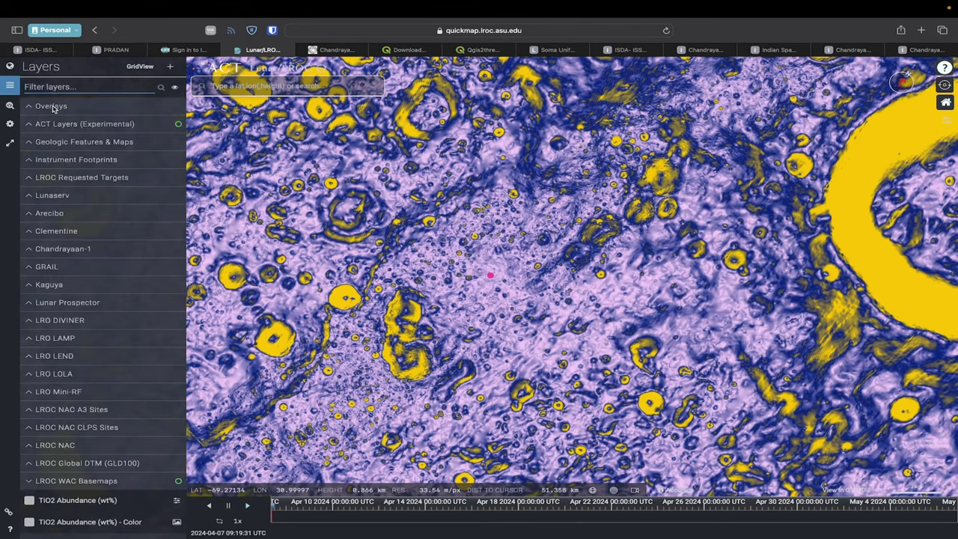
Expand the Overlays group and look through the available overlay layers and the remaining layer groups
{"action": "left_click", "coordinate": [51, 105]}
{"action": "scroll", "coordinate": [55, 311], "scroll_direction": "down", "scroll_amount": 2}
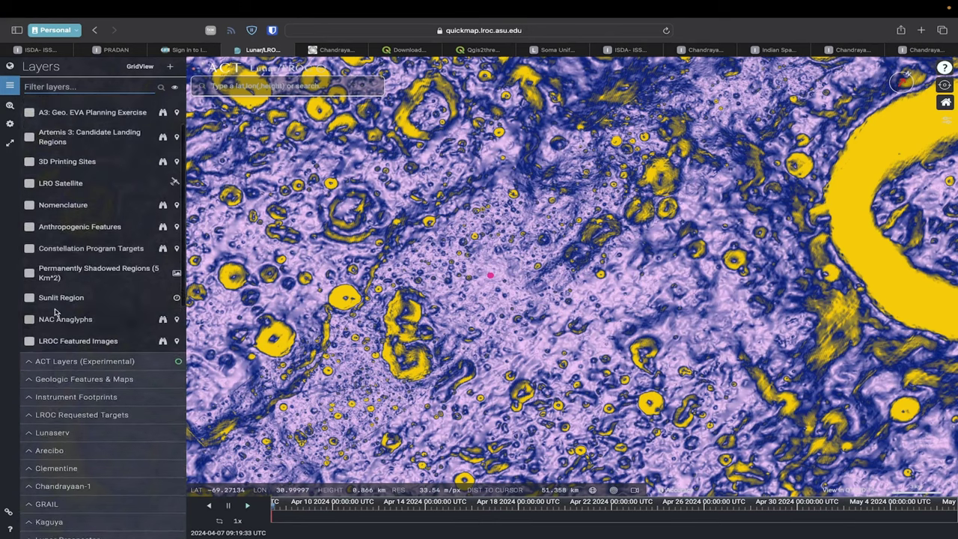
{"action": "scroll", "coordinate": [55, 311], "scroll_direction": "up", "scroll_amount": 2}
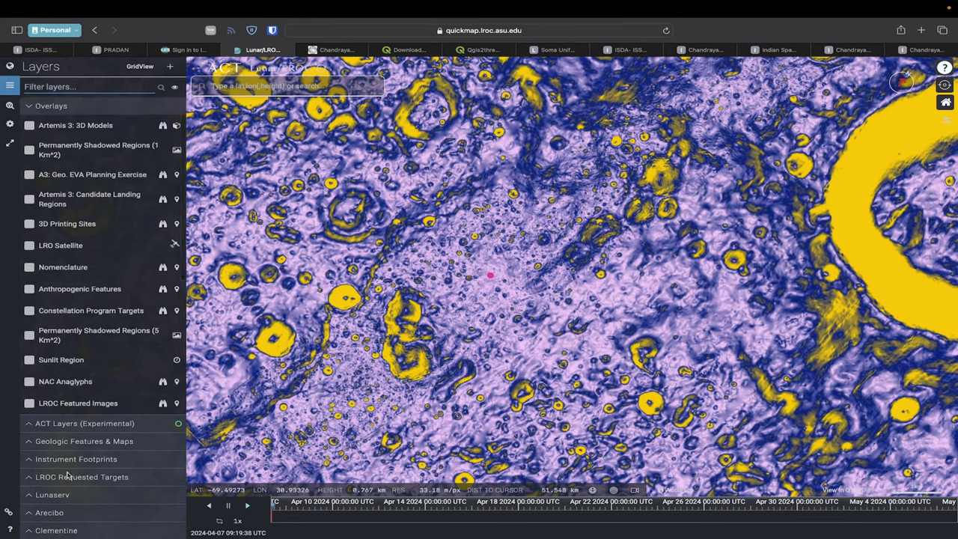
{"action": "scroll", "coordinate": [72, 244], "scroll_direction": "down", "scroll_amount": 10}
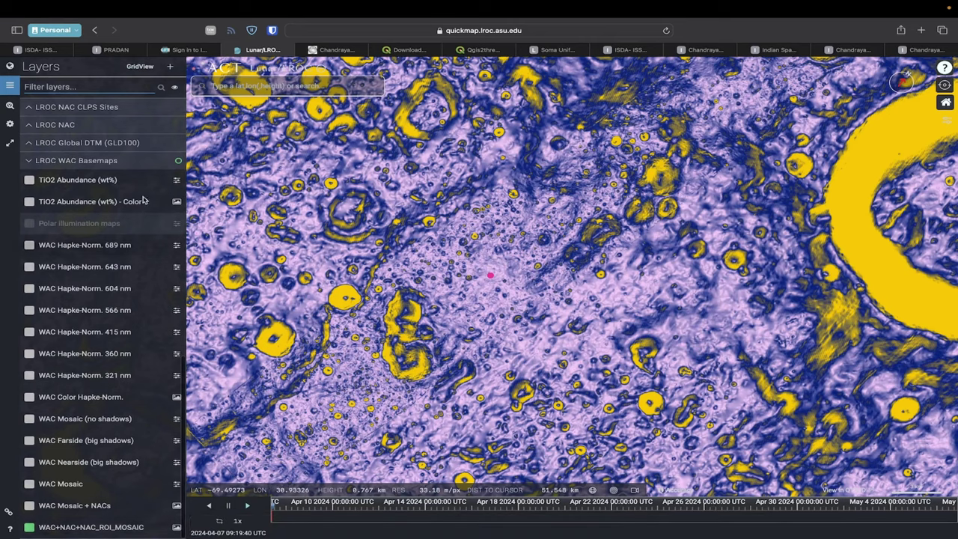
{"action": "scroll", "coordinate": [89, 299], "scroll_direction": "up", "scroll_amount": 10}
{"action": "scroll", "coordinate": [90, 300], "scroll_direction": "down", "scroll_amount": 10}
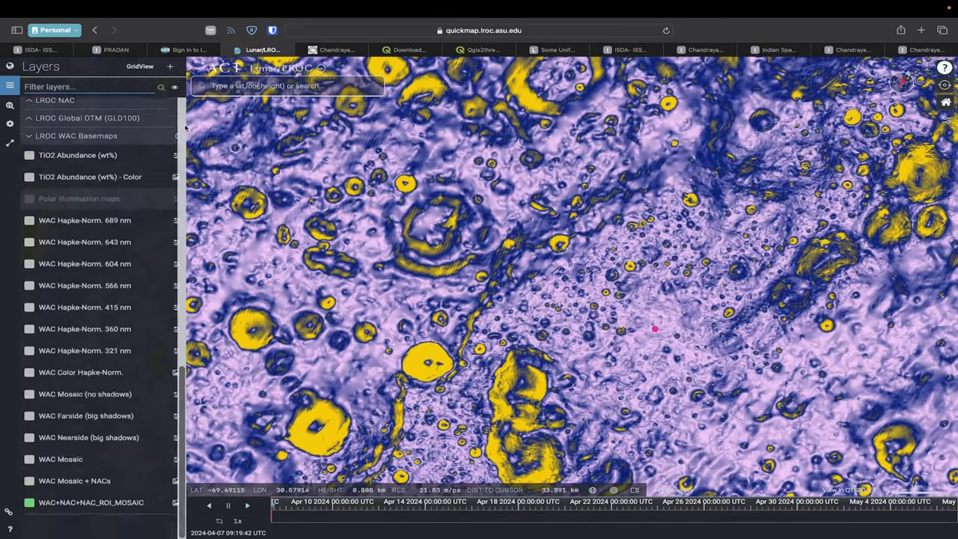
Change the map projection to Equidistant Cylindrical (< 75 deg.)
{"action": "scroll", "coordinate": [430, 249], "scroll_direction": "down", "scroll_amount": 3}
{"action": "scroll", "coordinate": [430, 249], "scroll_direction": "up", "scroll_amount": 5}
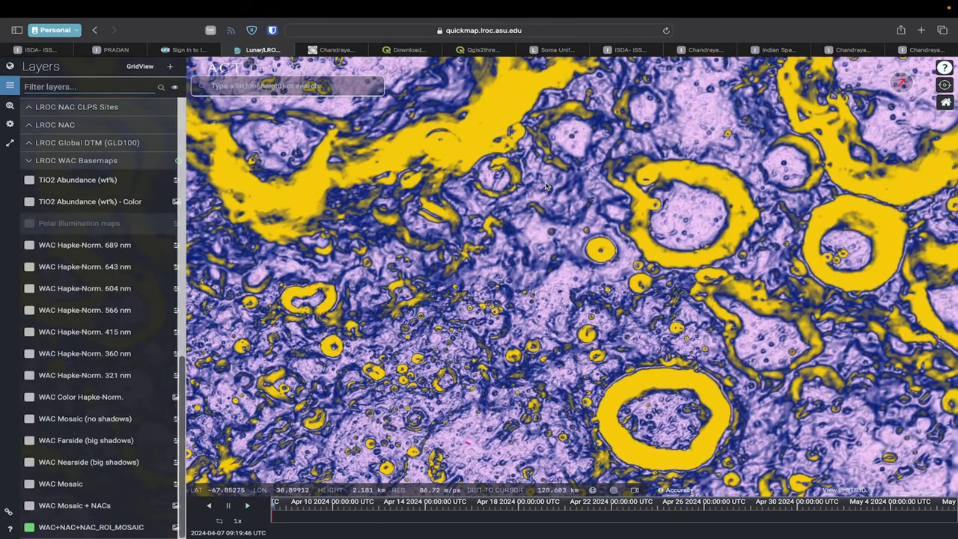
{"action": "left_click", "coordinate": [9, 66]}
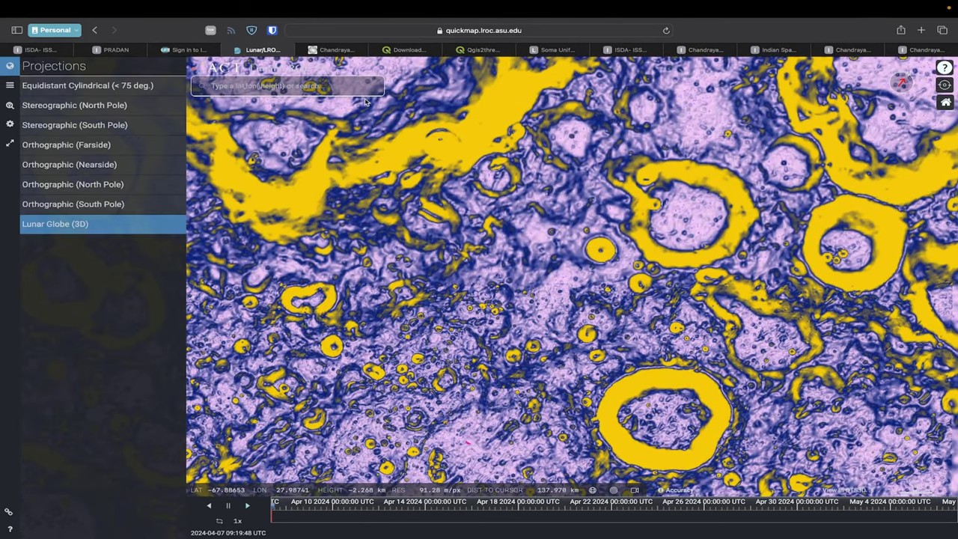
{"action": "left_click", "coordinate": [89, 84]}
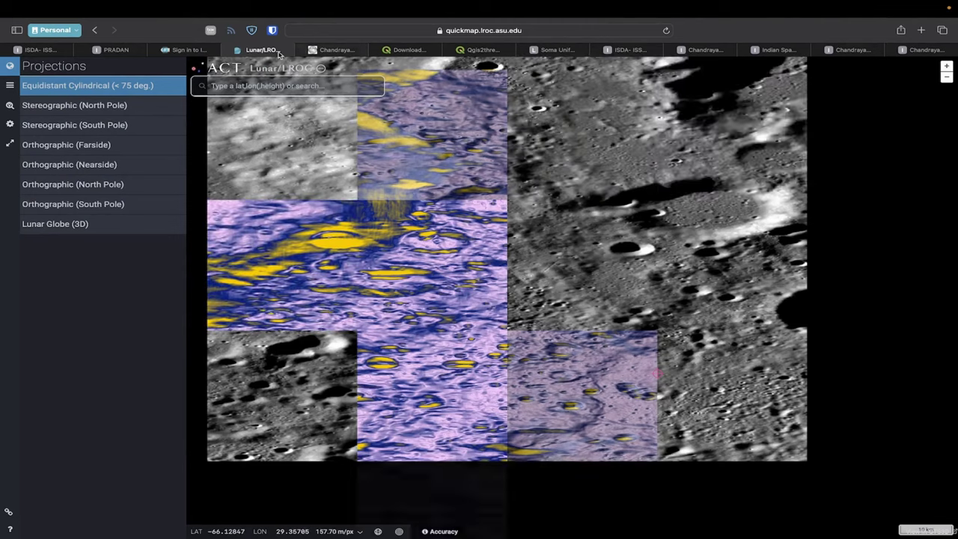
Switch to the Chandrayaan map browser and hide the CH2_TMC_Derived_Ortho_Product, CH2_TMC_Derived_DTM_Product and crater name layers
{"action": "left_click", "coordinate": [337, 50]}
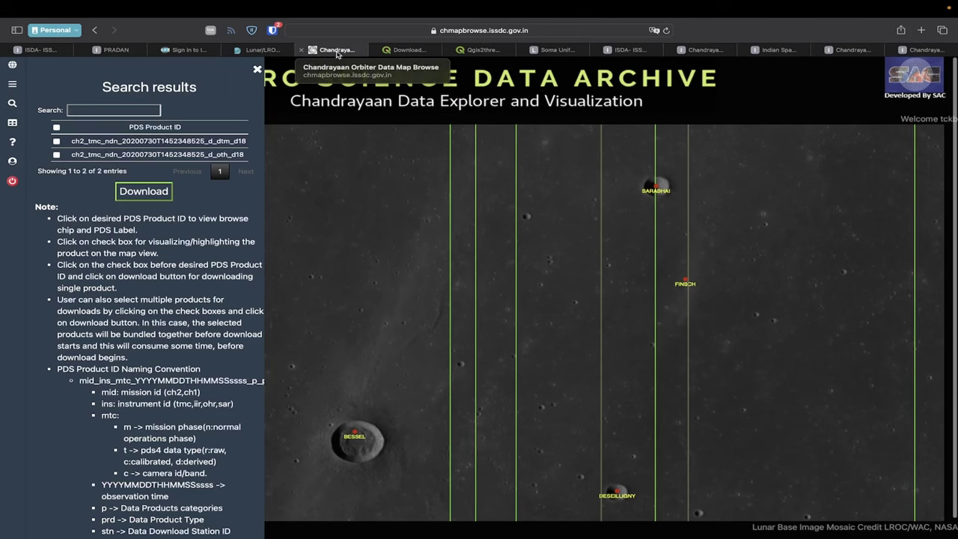
{"action": "left_click", "coordinate": [12, 82]}
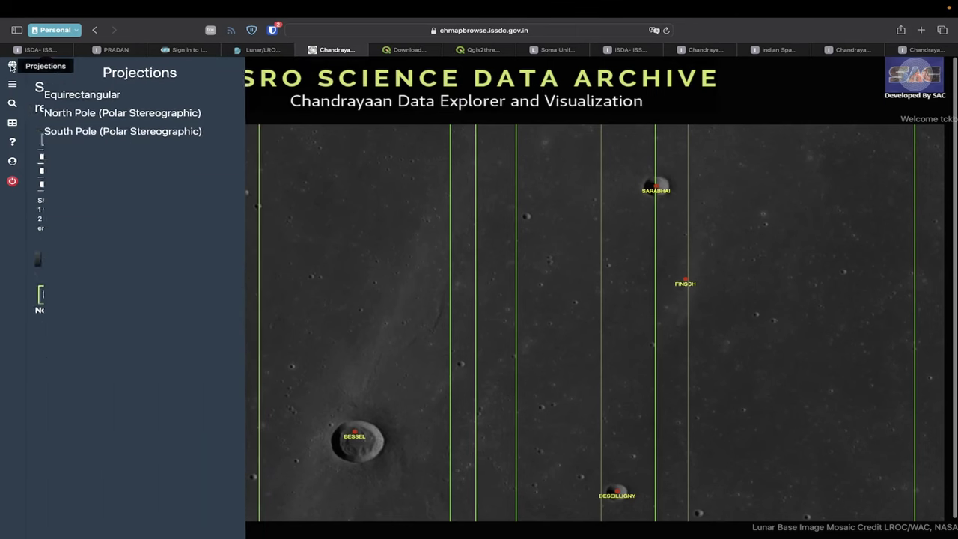
{"action": "left_click", "coordinate": [13, 85]}
{"action": "left_click", "coordinate": [13, 85]}
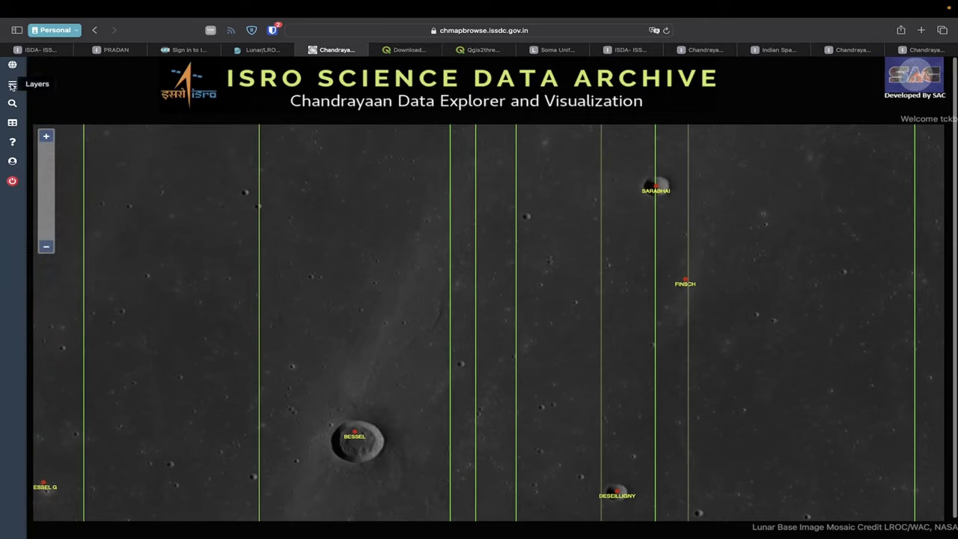
{"action": "scroll", "coordinate": [541, 322], "scroll_direction": "down", "scroll_amount": 5}
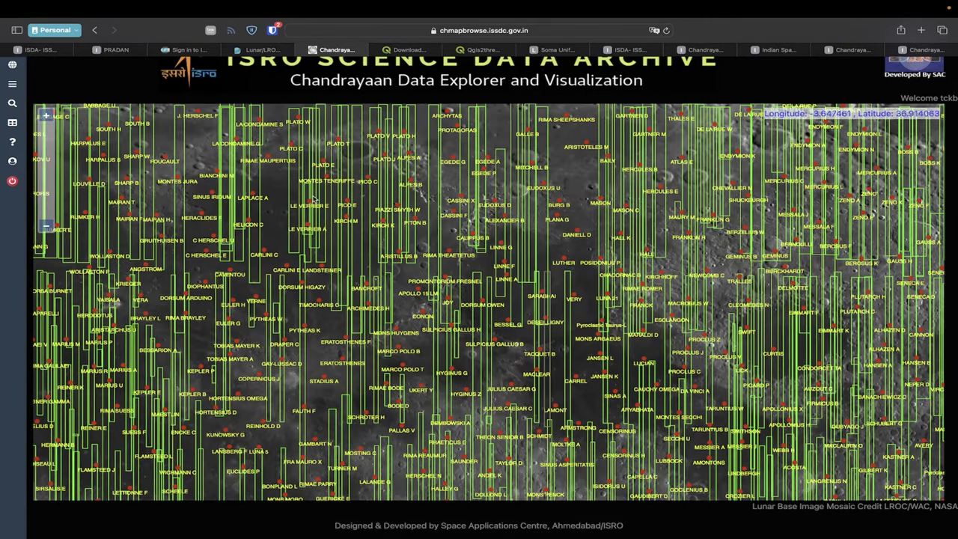
{"action": "left_click", "coordinate": [12, 85]}
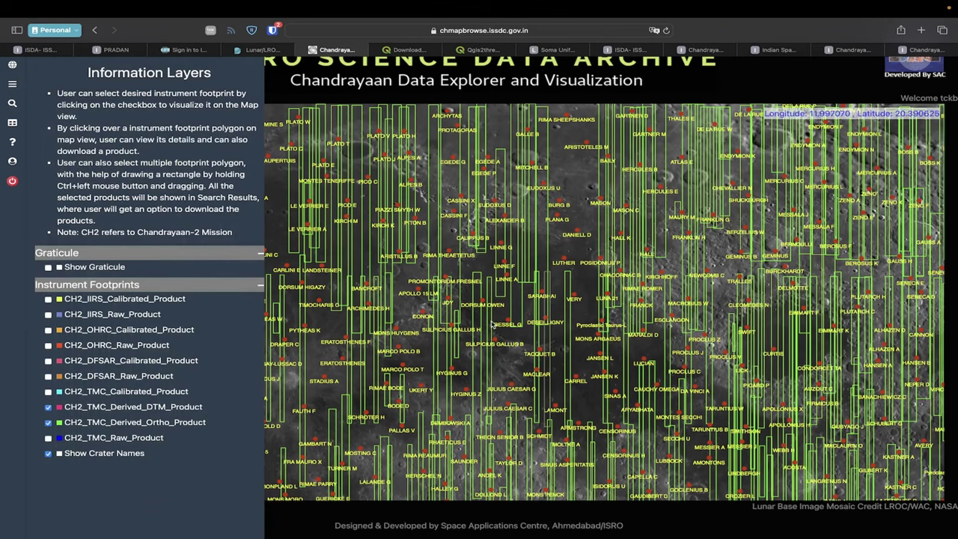
{"action": "left_click", "coordinate": [48, 422]}
{"action": "left_click", "coordinate": [48, 406]}
{"action": "left_click", "coordinate": [48, 454]}
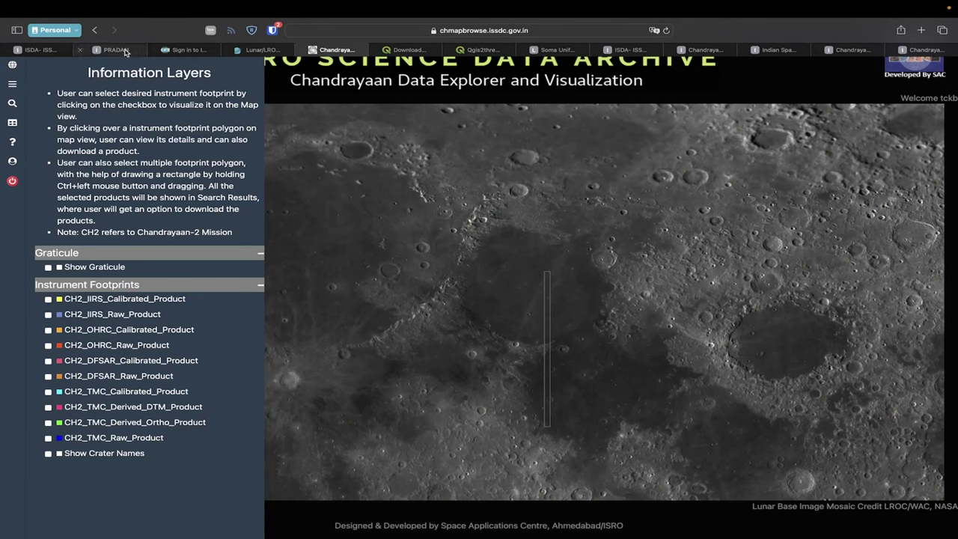
Look through the open archive pages and bring the PRADAN TMC-2 data products page next to the Chandrayaan map browser
{"action": "left_click", "coordinate": [125, 50]}
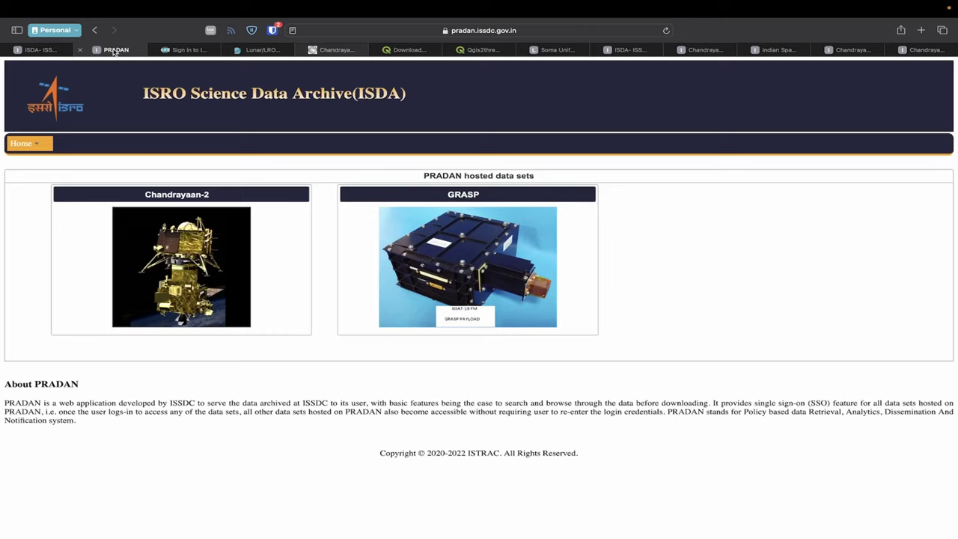
{"action": "left_click", "coordinate": [261, 50]}
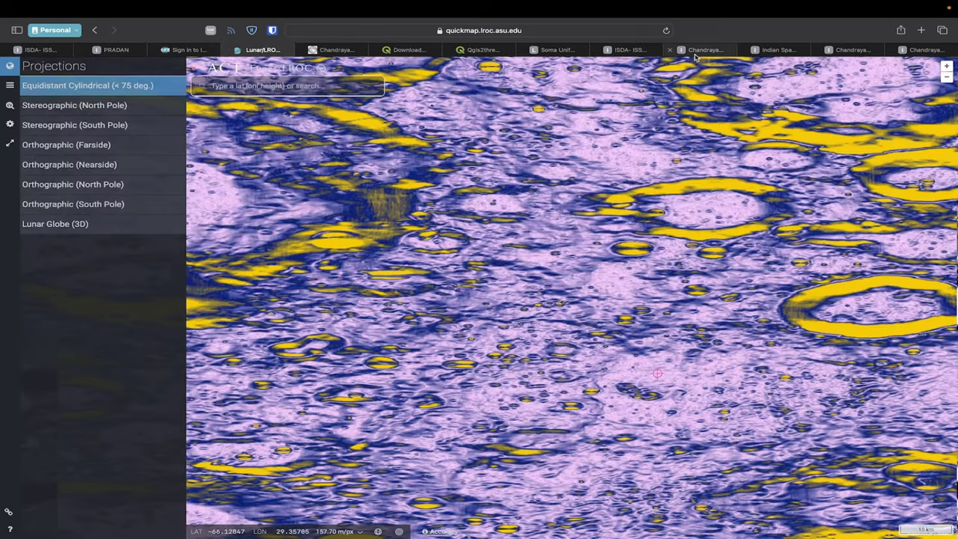
{"action": "left_click", "coordinate": [842, 50]}
{"action": "left_click", "coordinate": [782, 51]}
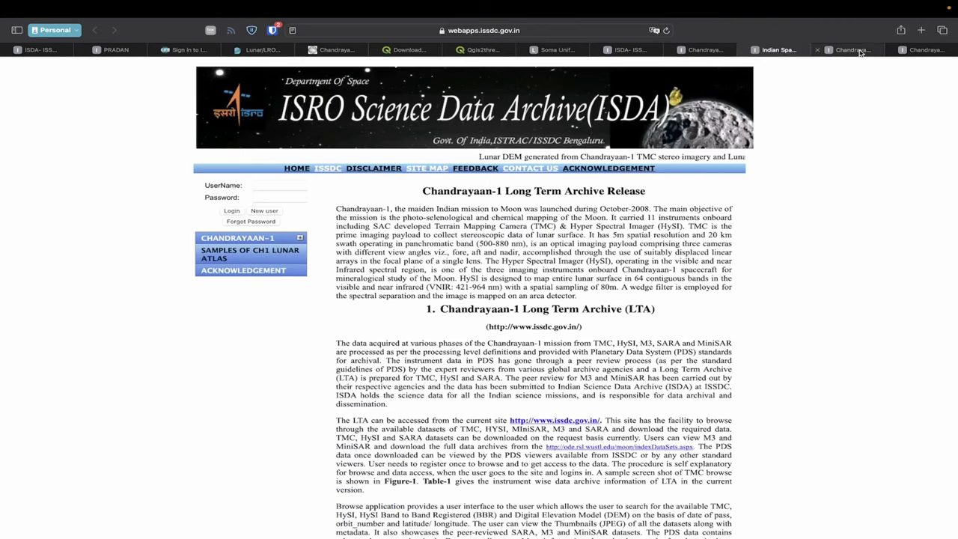
{"action": "left_click_drag", "start_coordinate": [868, 48], "coordinate": [410, 49]}
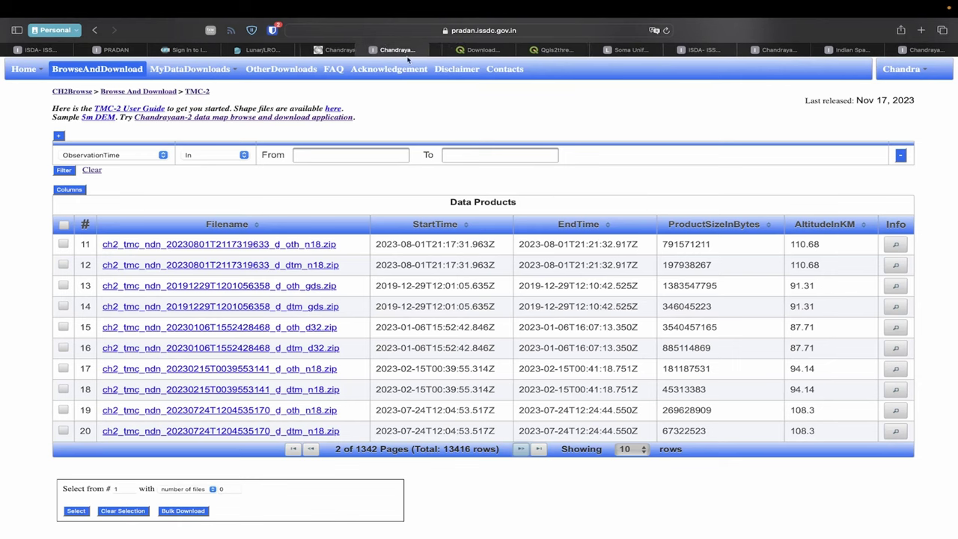
{"action": "left_click", "coordinate": [82, 153]}
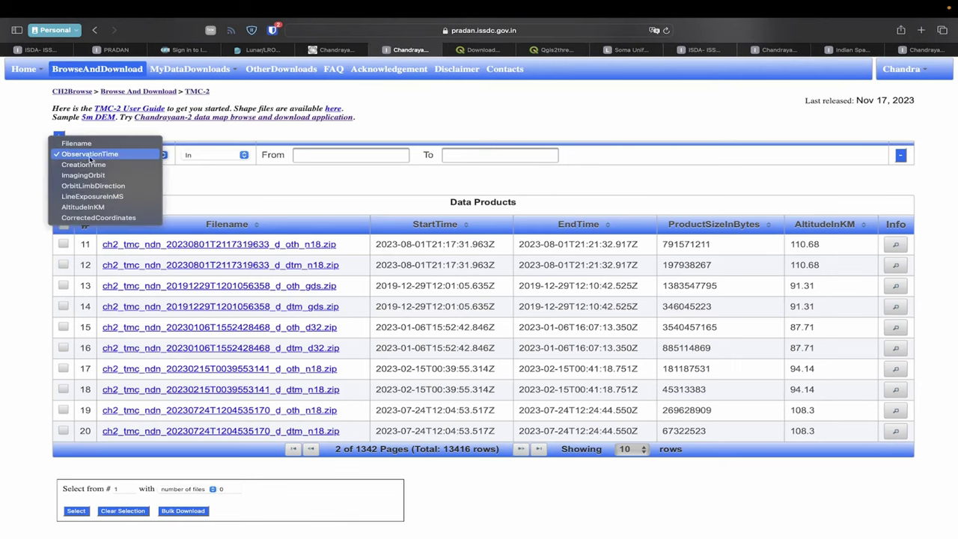
{"action": "left_click", "coordinate": [94, 140]}
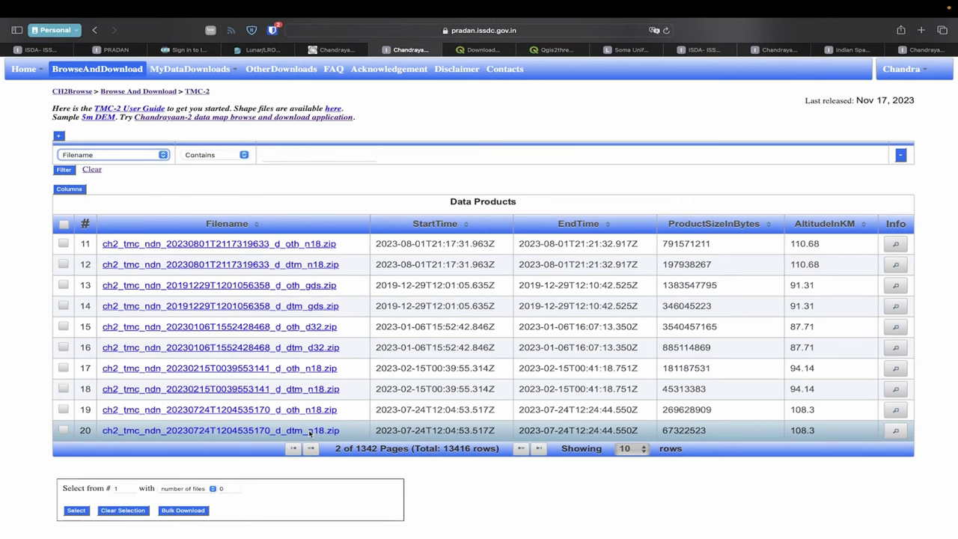
{"action": "left_click", "coordinate": [109, 155]}
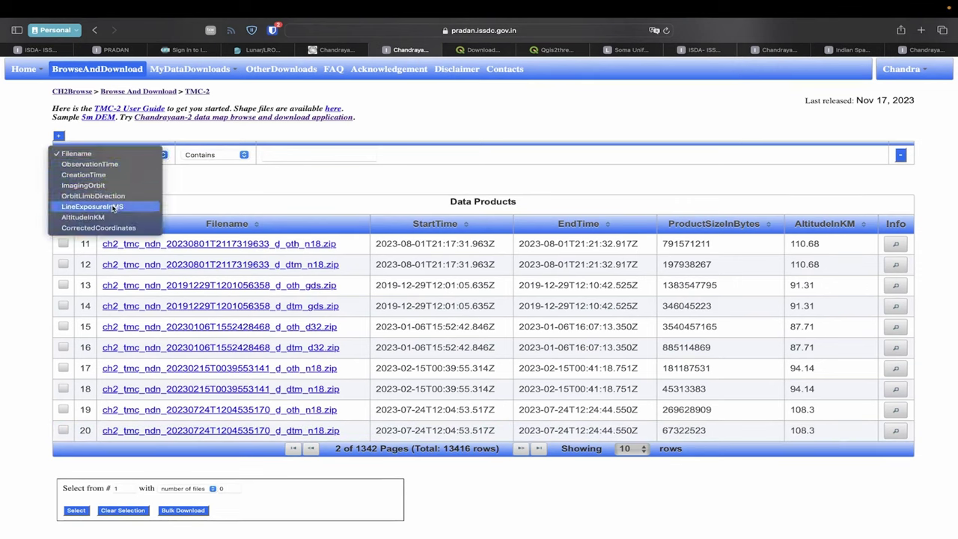
{"action": "left_click", "coordinate": [105, 228]}
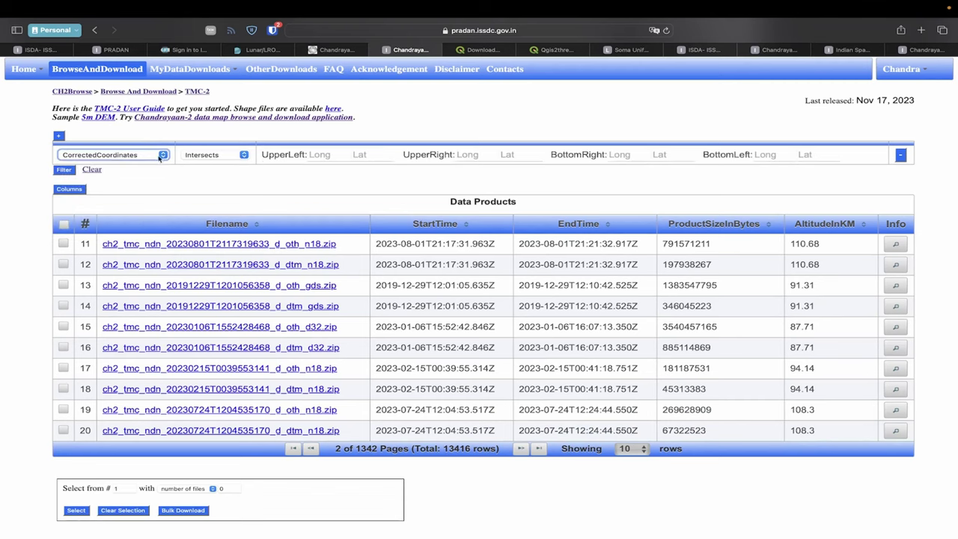
{"action": "left_click", "coordinate": [327, 157]}
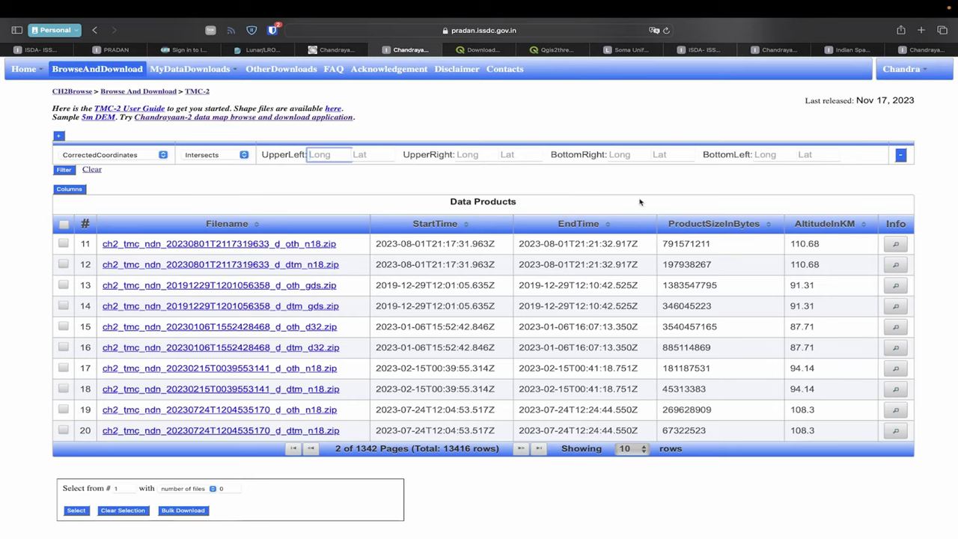
{"action": "left_click", "coordinate": [153, 157]}
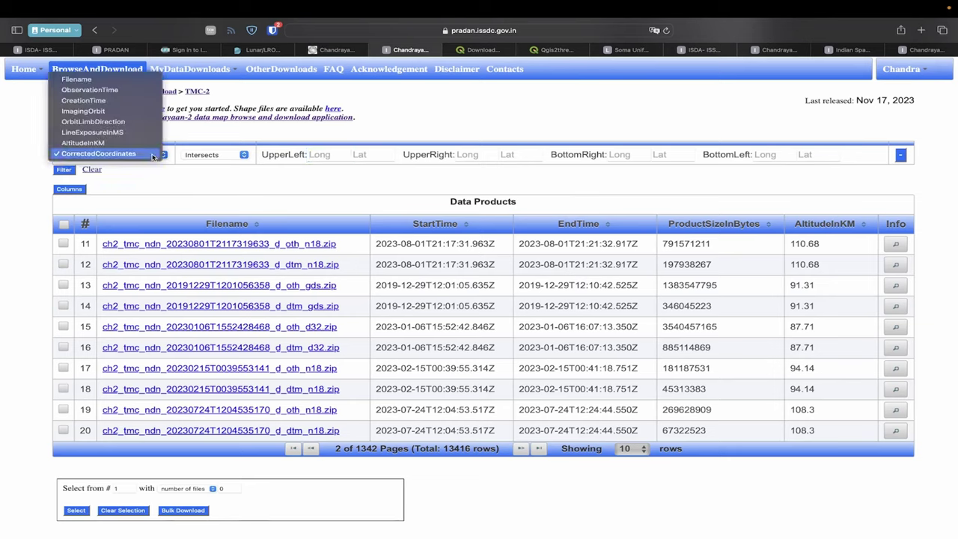
{"action": "left_click", "coordinate": [190, 174]}
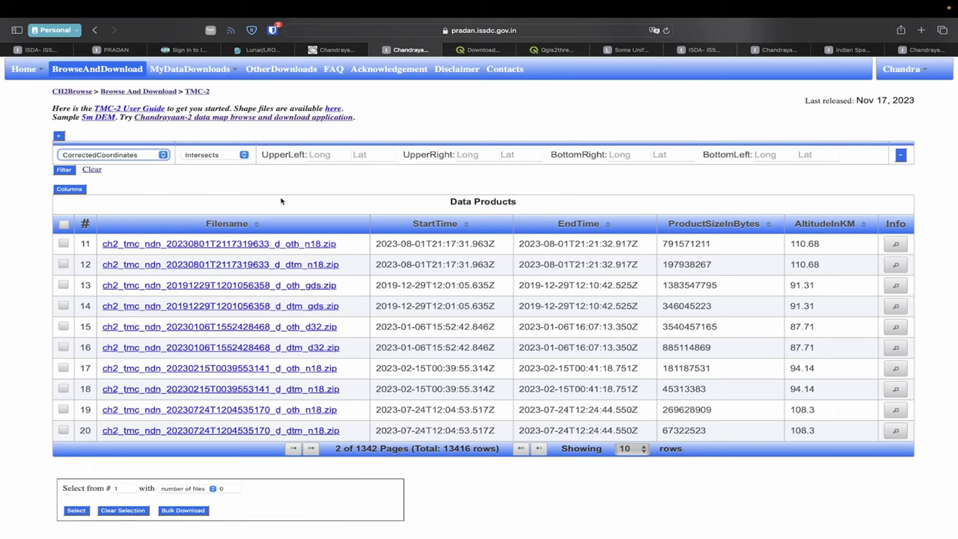
{"action": "left_click", "coordinate": [501, 309]}
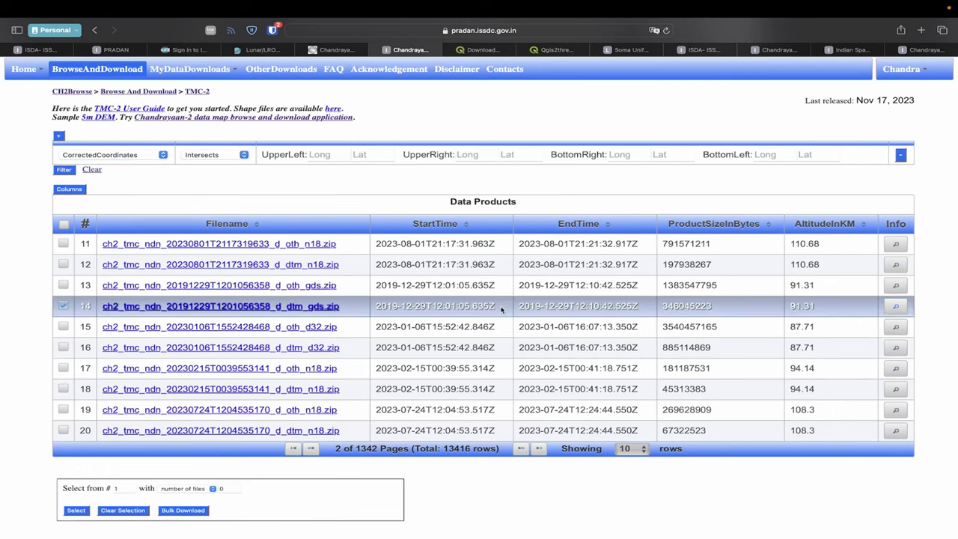
Switch back to QuickMap, show the Draw & Query tools and go to latitude -69.367621, longitude 32.348126
{"action": "left_click", "coordinate": [258, 49]}
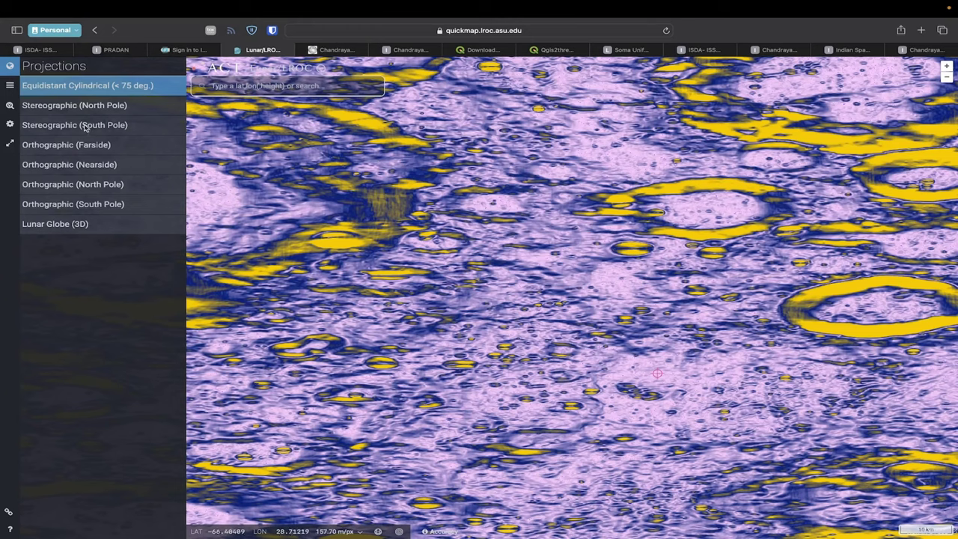
{"action": "left_click", "coordinate": [8, 106]}
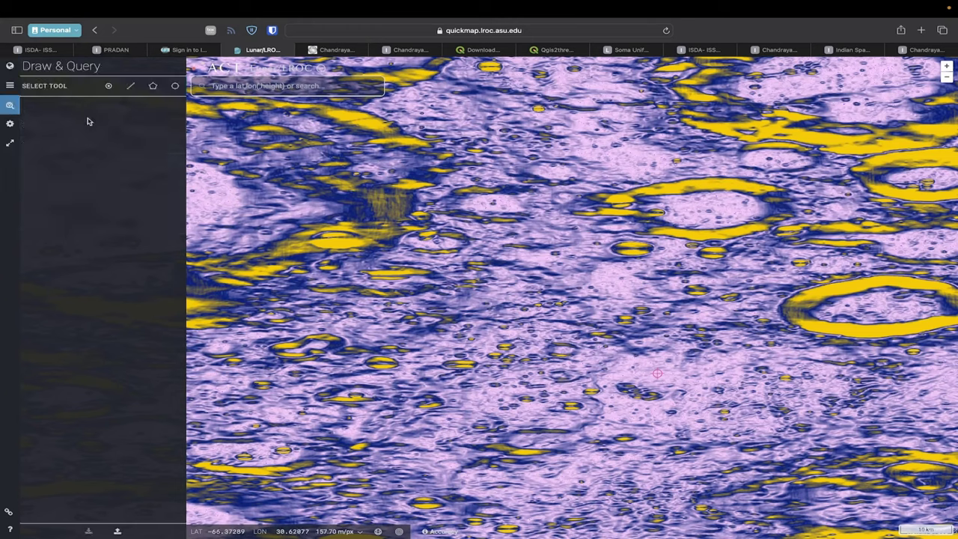
{"action": "left_click", "coordinate": [284, 87]}
{"action": "type", "text": "-69.367621, 32.348126"}
{"action": "left_click", "coordinate": [279, 118]}
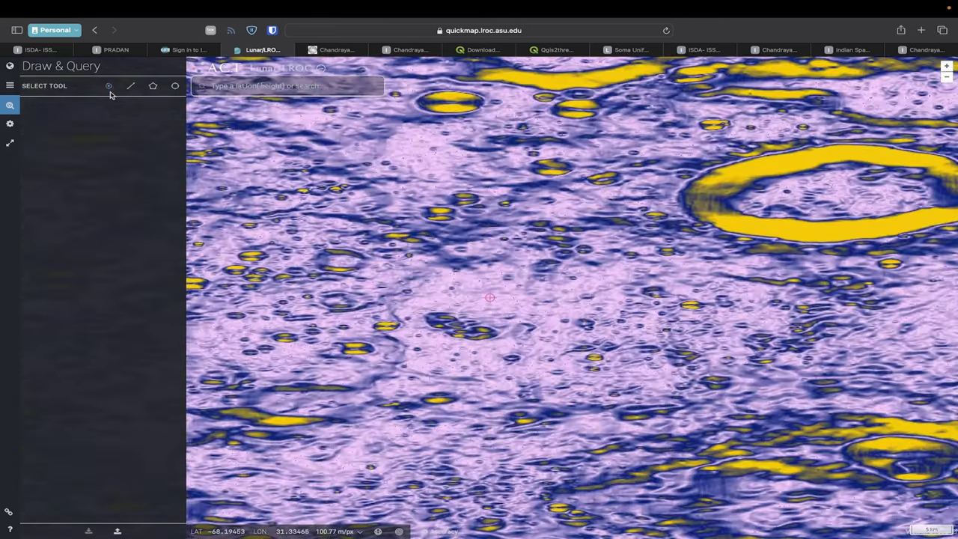
Place a query point just above the marked coordinates and open the product search for it
{"action": "left_click", "coordinate": [109, 87]}
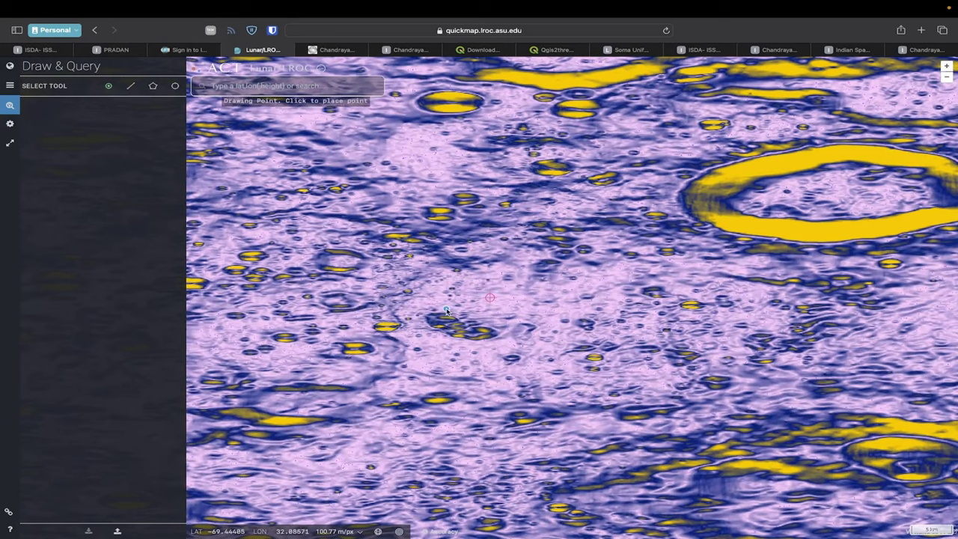
{"action": "left_click", "coordinate": [498, 285]}
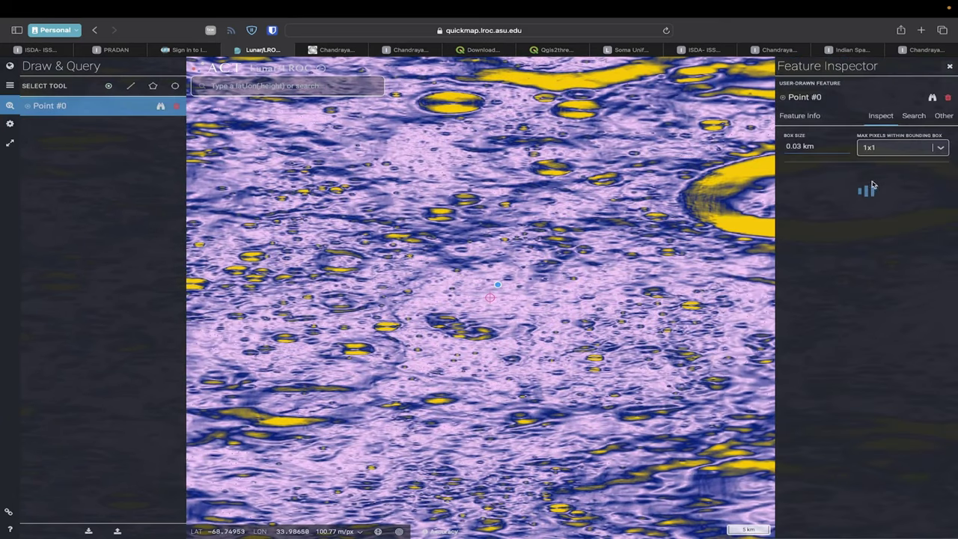
{"action": "left_click", "coordinate": [912, 115]}
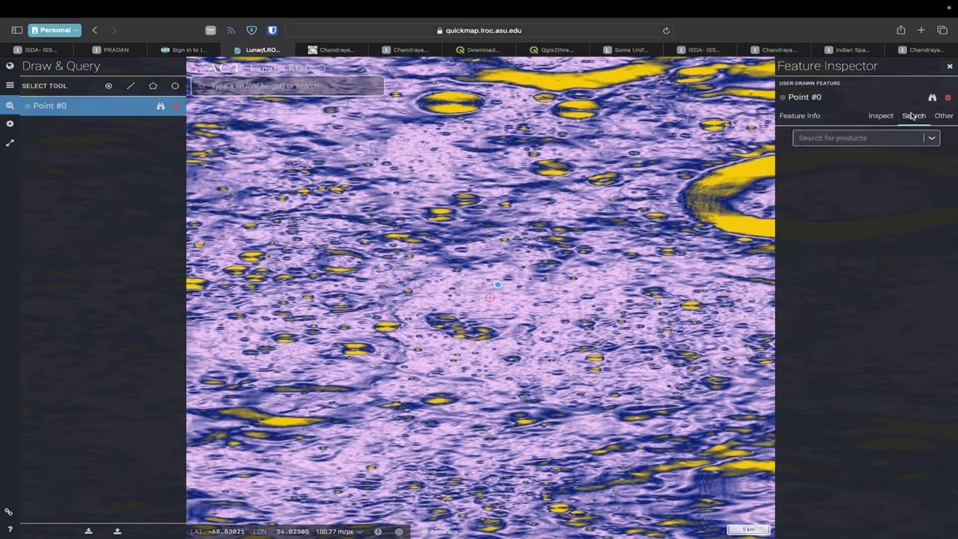
Search the available products at the query point for NAC images
{"action": "left_click", "coordinate": [931, 140]}
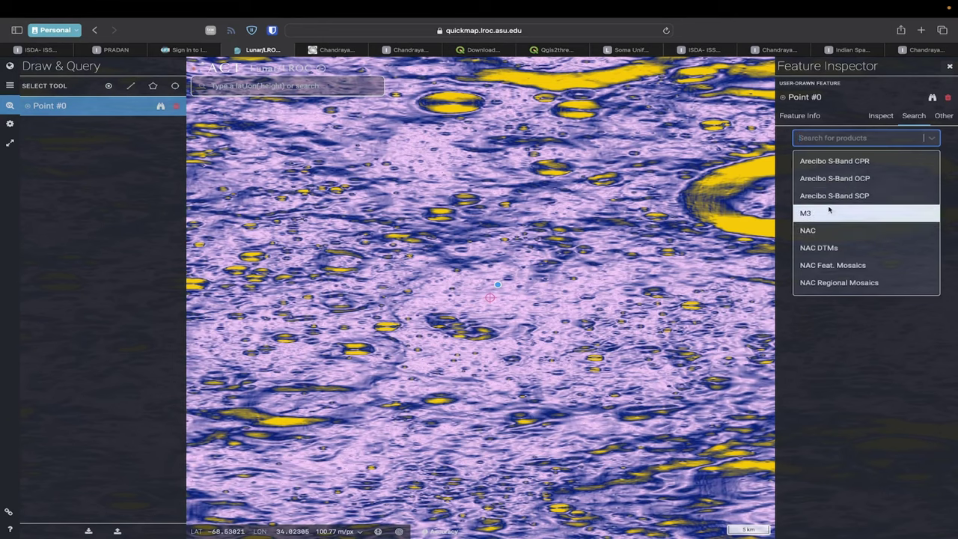
{"action": "left_click", "coordinate": [829, 232]}
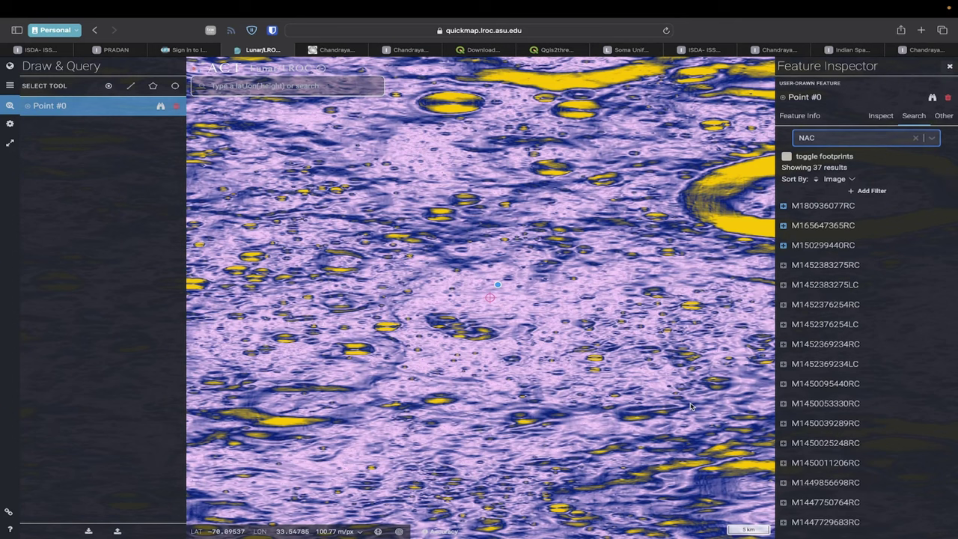
Check the Chandrayaan map browser's projection options and the PRADAN landing page, and return to the TMC-2 data products list
{"action": "left_click", "coordinate": [337, 49]}
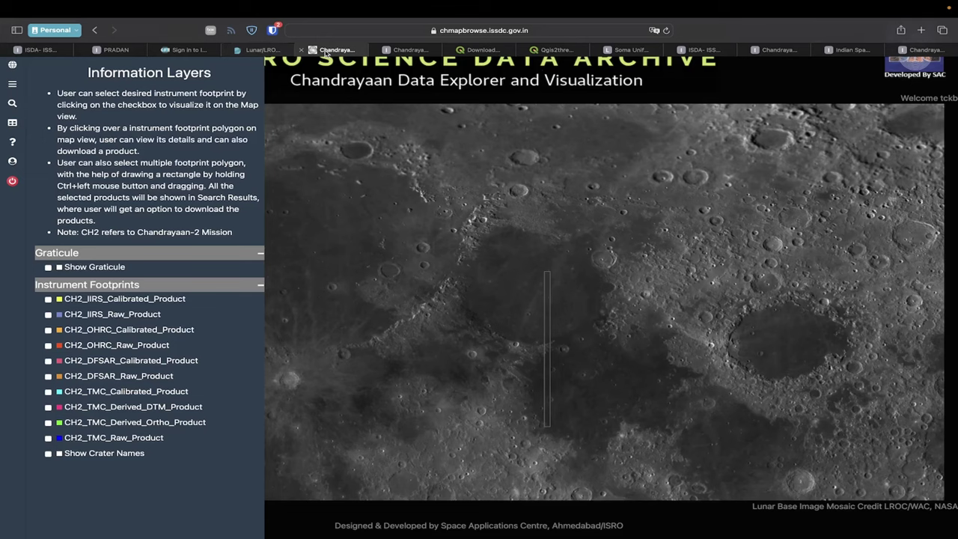
{"action": "left_click", "coordinate": [408, 49]}
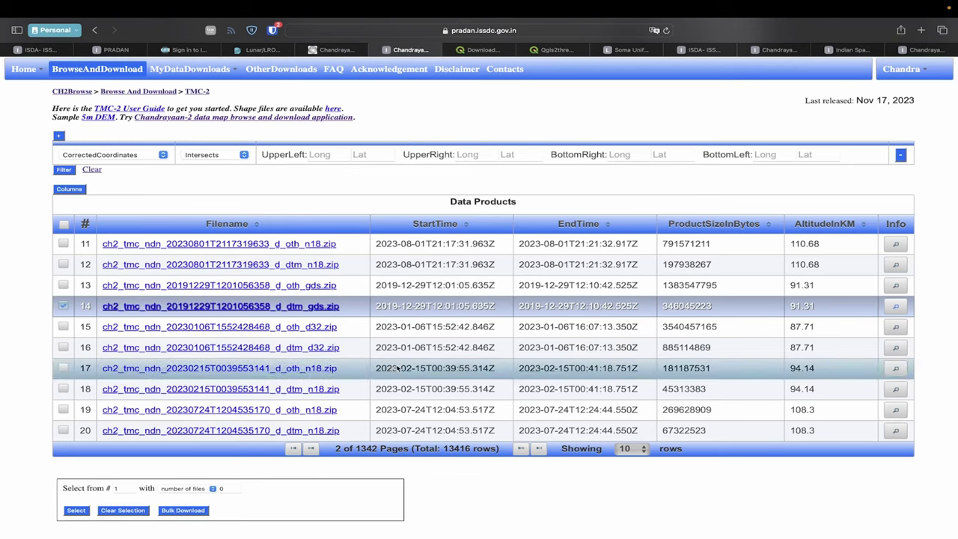
{"action": "left_click", "coordinate": [330, 50]}
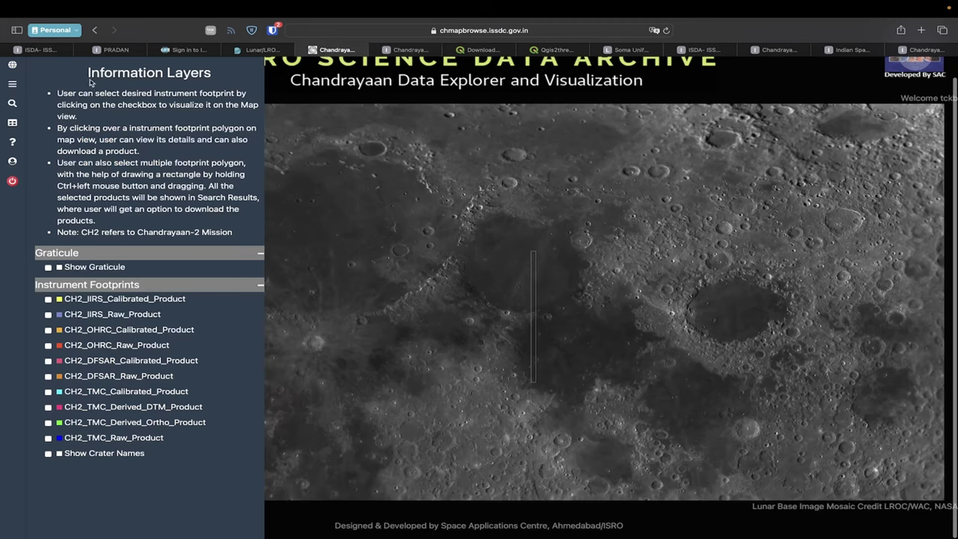
{"action": "left_click", "coordinate": [11, 66]}
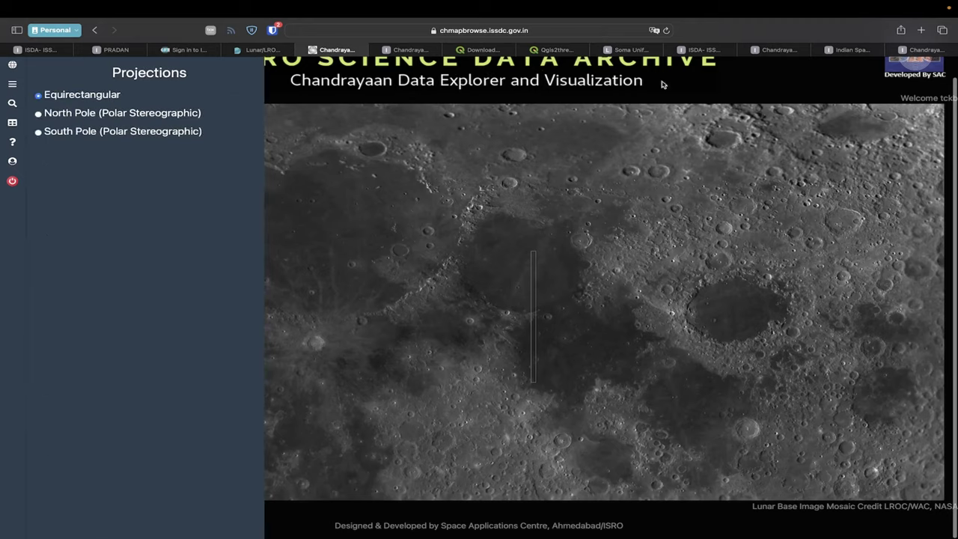
{"action": "scroll", "coordinate": [431, 97], "scroll_direction": "up", "scroll_amount": 1}
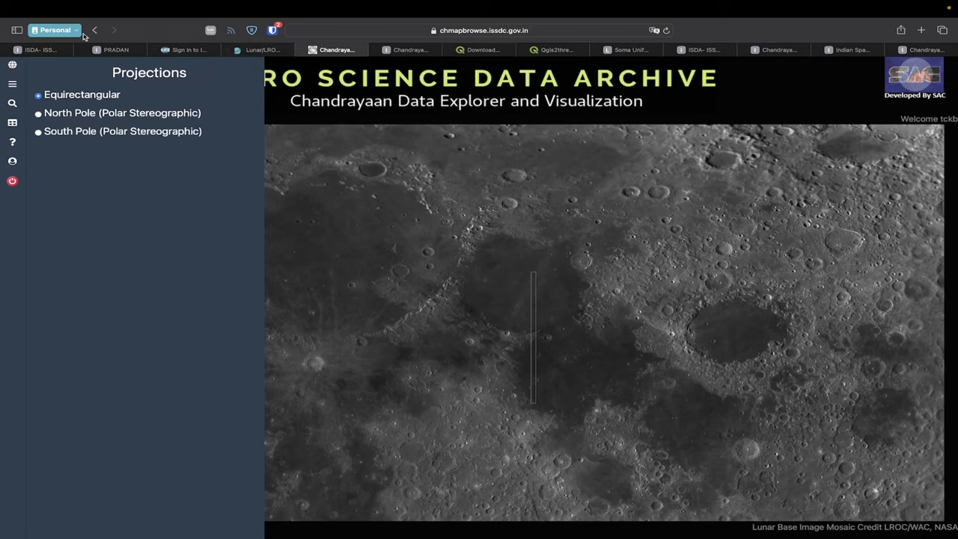
{"action": "left_click", "coordinate": [109, 51]}
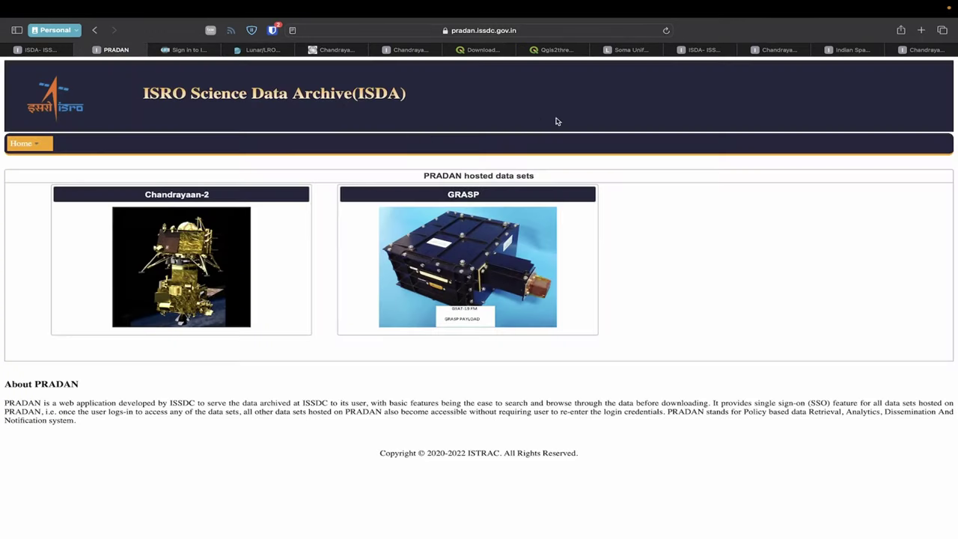
{"action": "left_click", "coordinate": [334, 50]}
{"action": "left_click", "coordinate": [419, 51]}
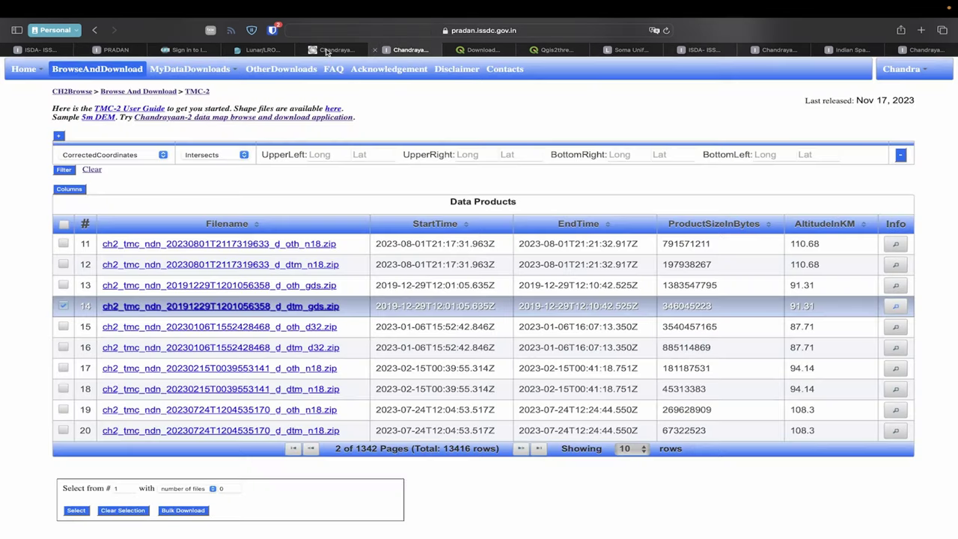
Go to the CH2Browse home page and open its Chandrayaan-2 data map browse application in a separate tab
{"action": "mouse_move", "coordinate": [32, 71]}
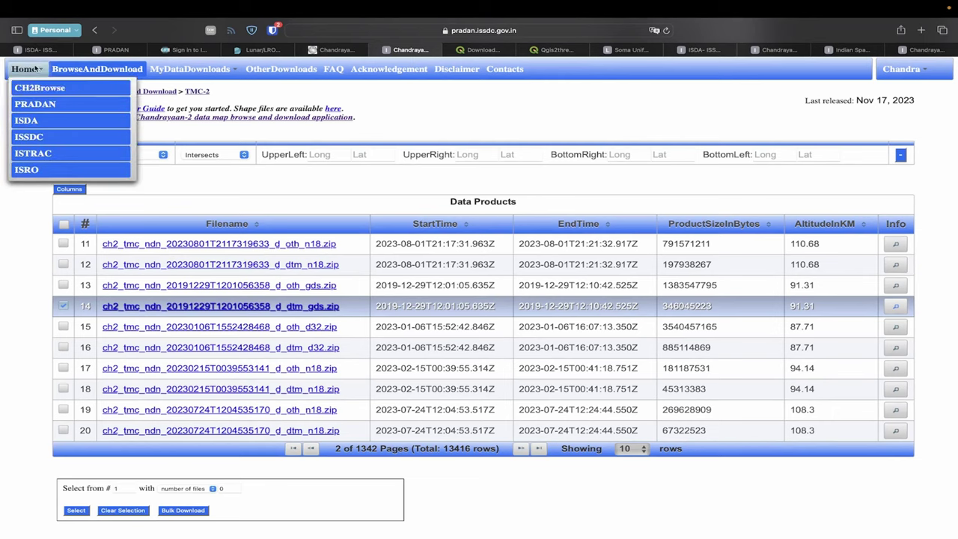
{"action": "left_click", "coordinate": [36, 88]}
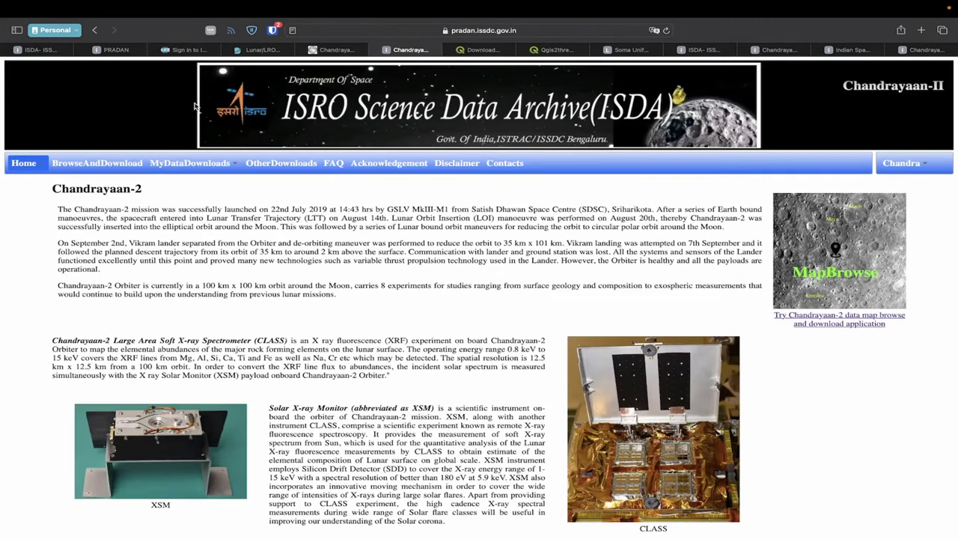
{"action": "right_click", "coordinate": [802, 318]}
{"action": "left_click", "coordinate": [808, 319]}
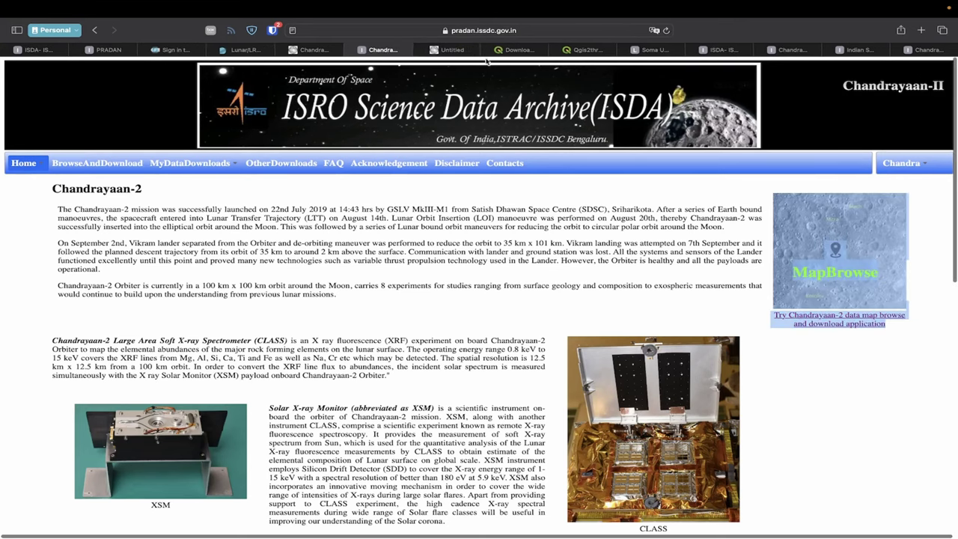
{"action": "left_click", "coordinate": [451, 50]}
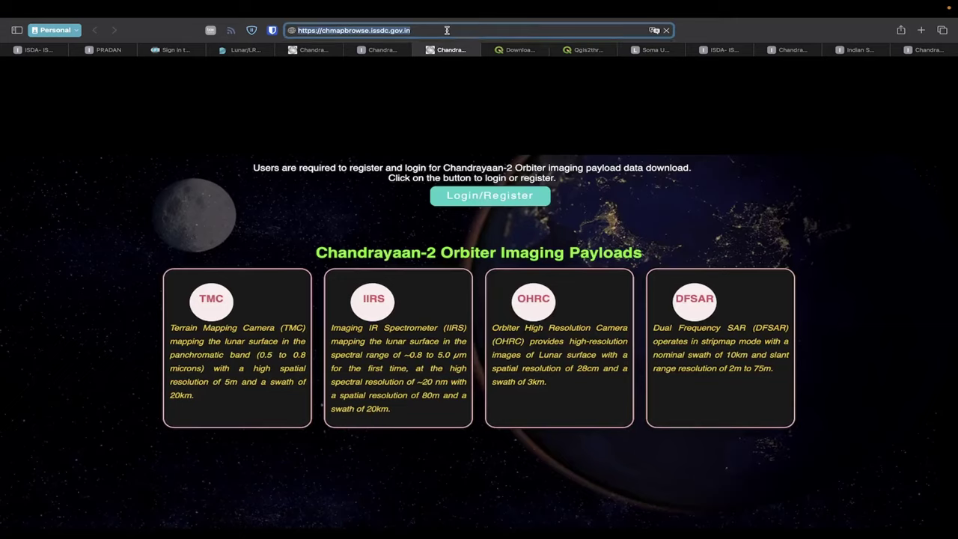
Check the map application's web address and enter the Chandrayaan data explorer through Login/Register
{"action": "left_click", "coordinate": [355, 31]}
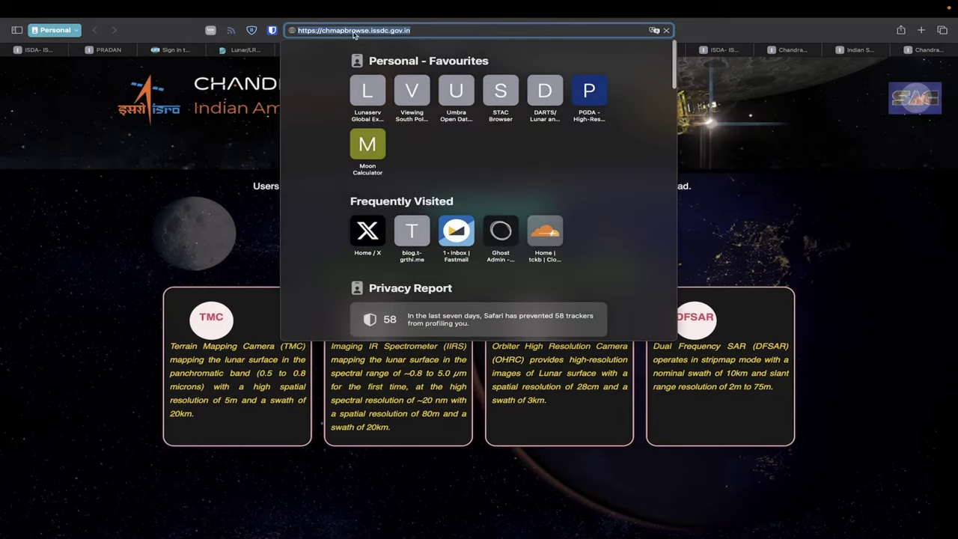
{"action": "left_click", "coordinate": [114, 243]}
{"action": "left_click", "coordinate": [499, 216]}
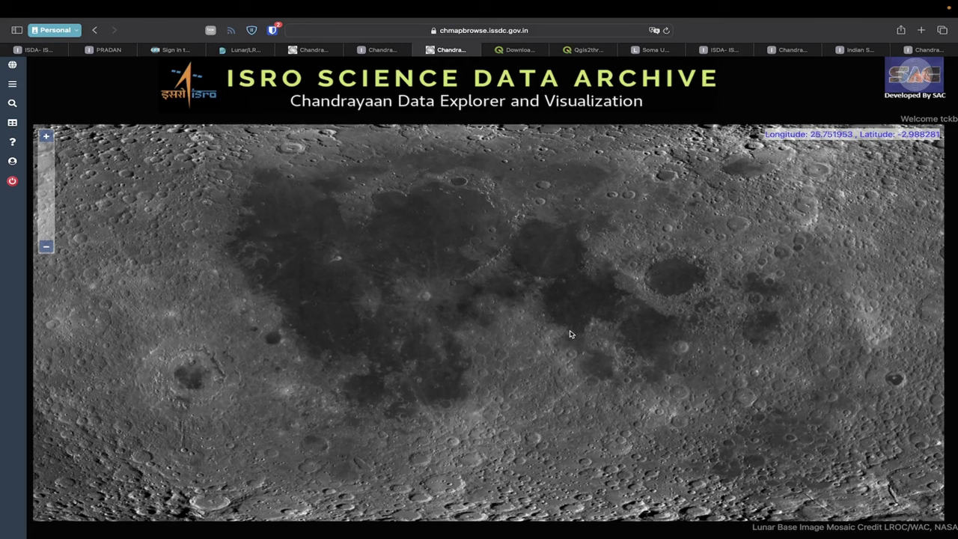
Expand the instrument footprints in the information layers and show CH2_TMC_Derived_Ortho_Product on the lunar map
{"action": "left_click_drag", "start_coordinate": [550, 320], "coordinate": [525, 250]}
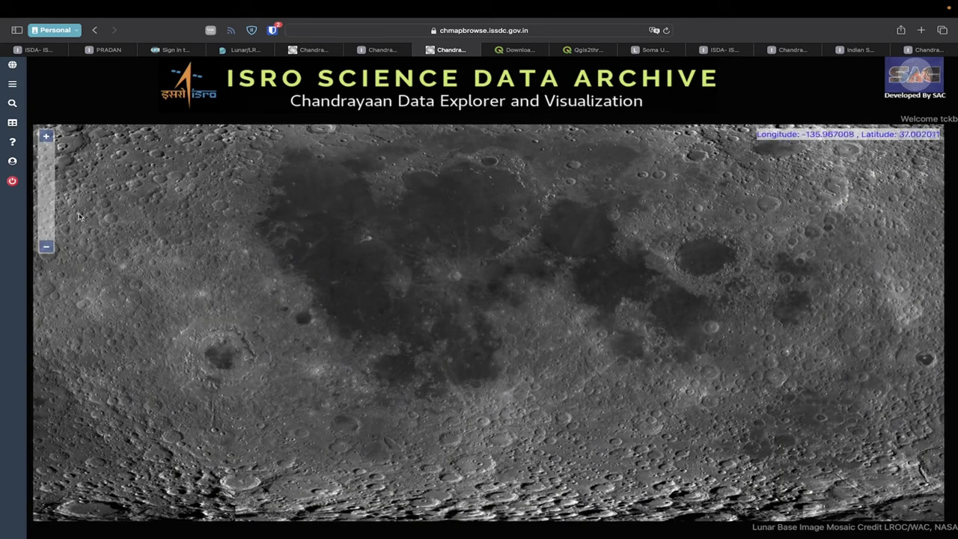
{"action": "scroll", "coordinate": [332, 331], "scroll_direction": "up", "scroll_amount": 3}
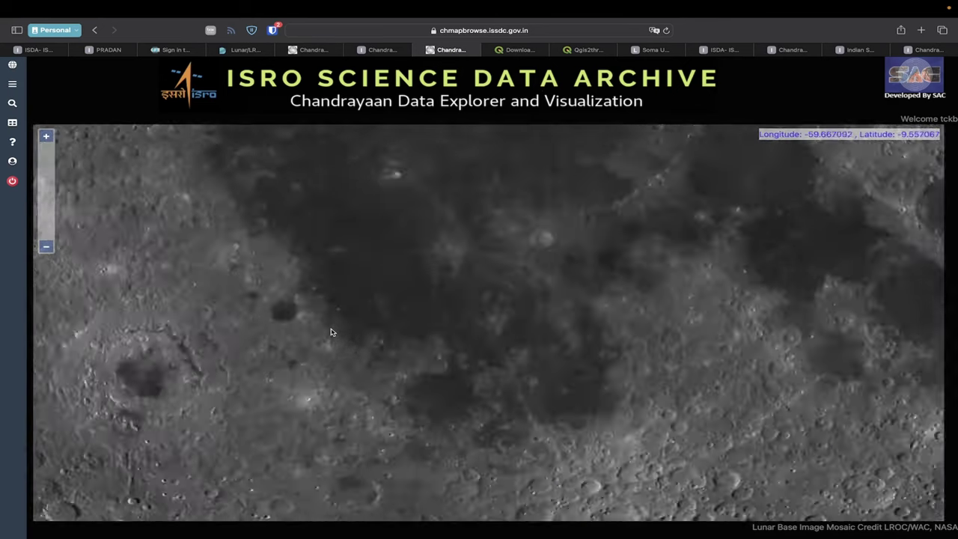
{"action": "scroll", "coordinate": [332, 331], "scroll_direction": "up", "scroll_amount": 2}
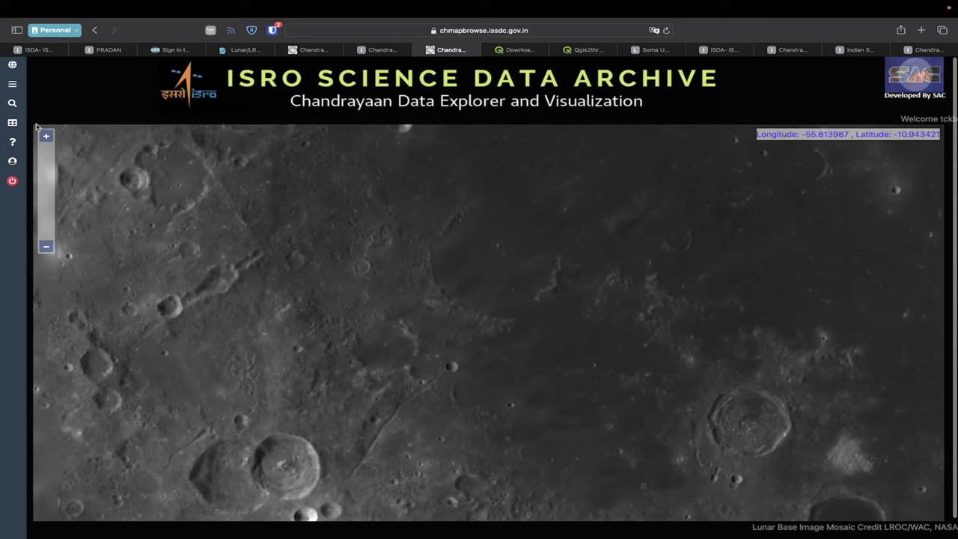
{"action": "scroll", "coordinate": [280, 271], "scroll_direction": "up", "scroll_amount": 1}
{"action": "scroll", "coordinate": [280, 270], "scroll_direction": "up", "scroll_amount": 1}
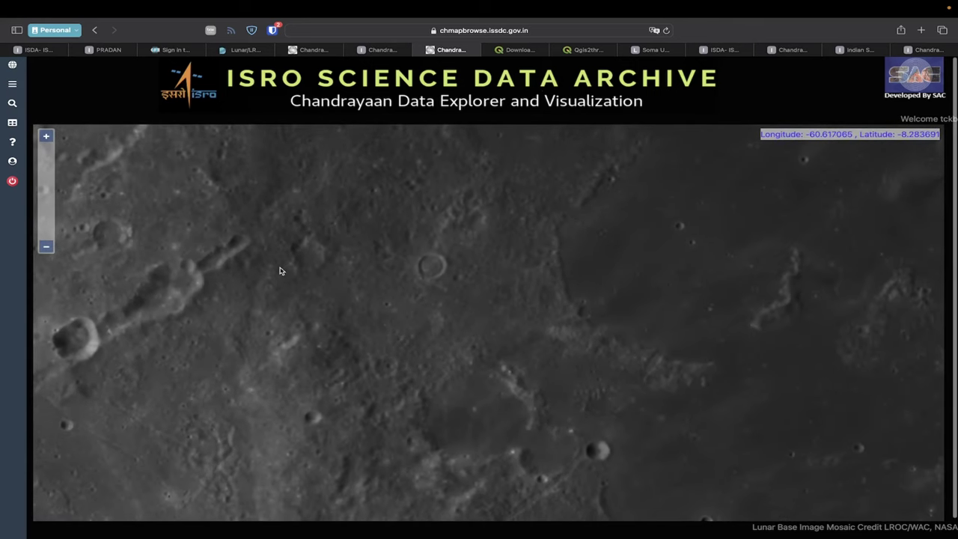
{"action": "scroll", "coordinate": [280, 271], "scroll_direction": "down", "scroll_amount": 3}
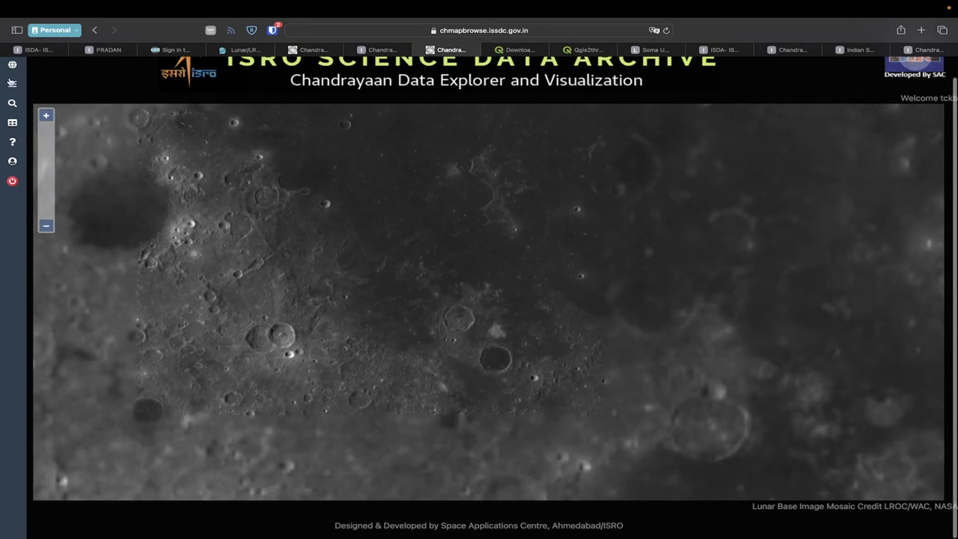
{"action": "left_click", "coordinate": [11, 83]}
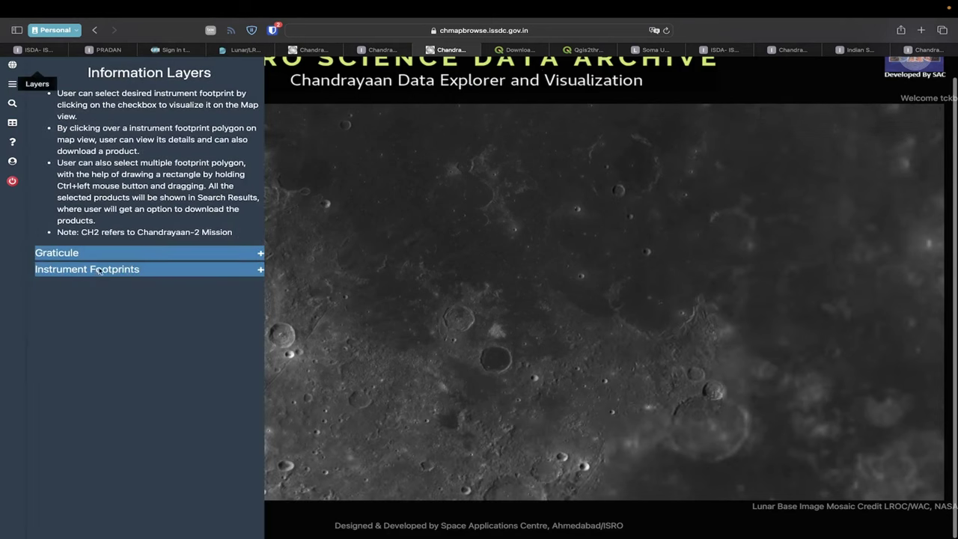
{"action": "left_click", "coordinate": [12, 83]}
{"action": "left_click", "coordinate": [12, 83]}
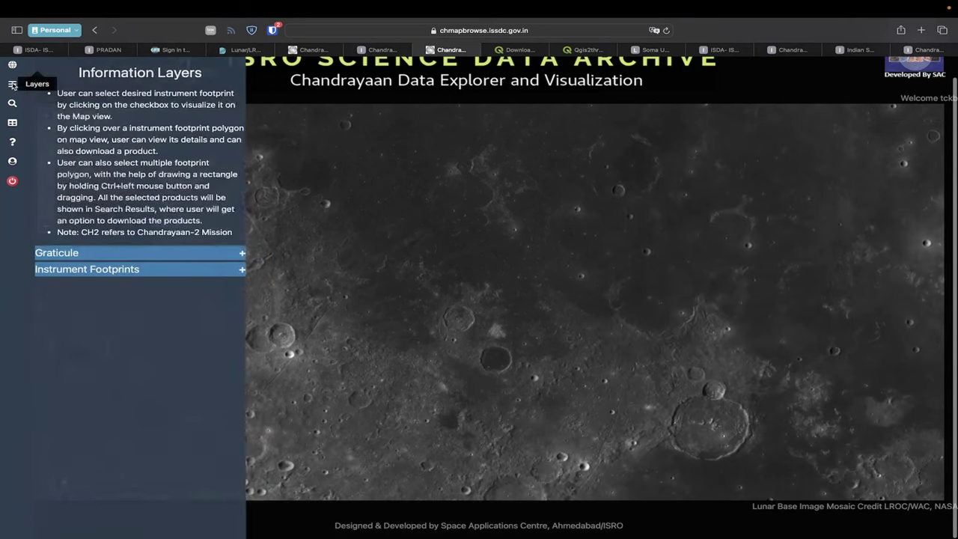
{"action": "left_click", "coordinate": [89, 271]}
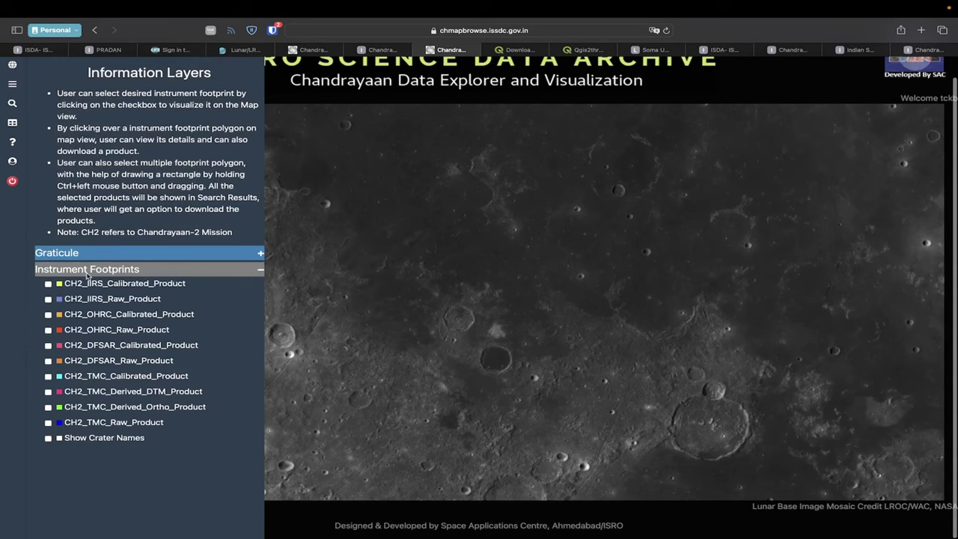
{"action": "left_click", "coordinate": [48, 408]}
Query a spot on the map and examine the TMC ortho footprint coverage from the western maria to the south pole
{"action": "left_click", "coordinate": [521, 310]}
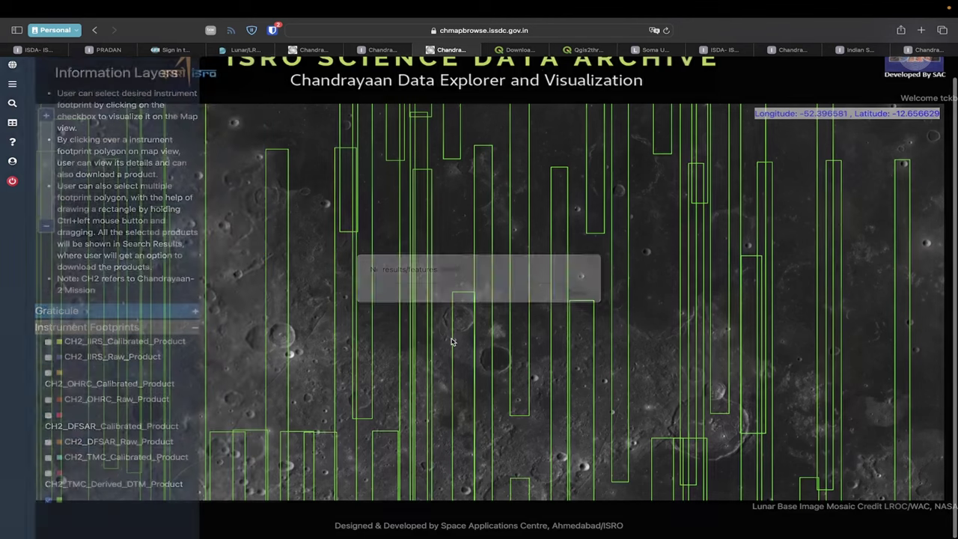
{"action": "left_click", "coordinate": [573, 291]}
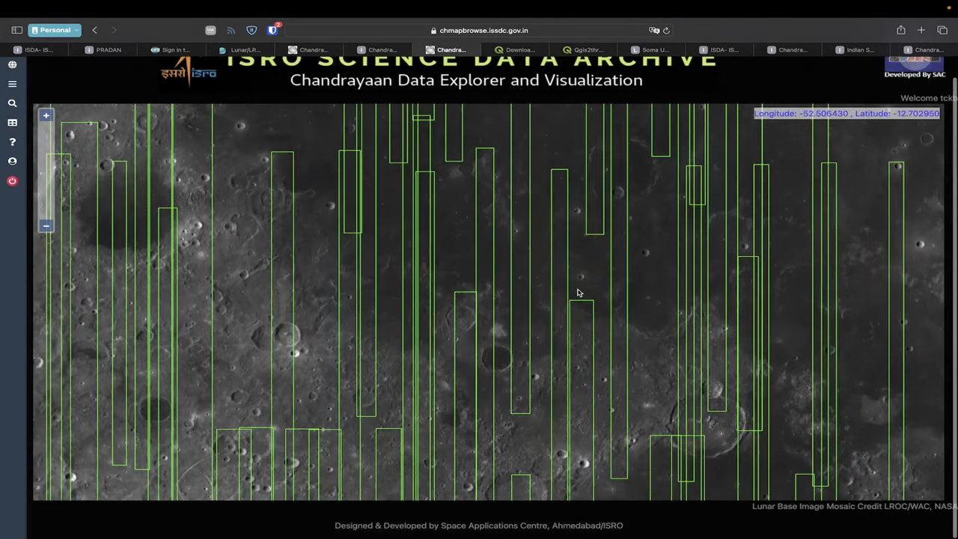
{"action": "scroll", "coordinate": [577, 293], "scroll_direction": "down", "scroll_amount": 3}
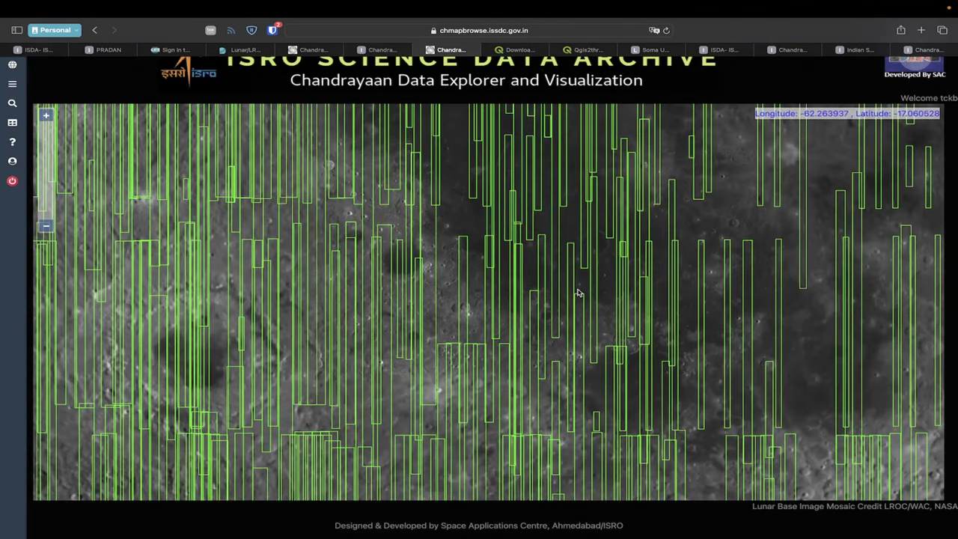
{"action": "scroll", "coordinate": [577, 292], "scroll_direction": "down", "scroll_amount": 2}
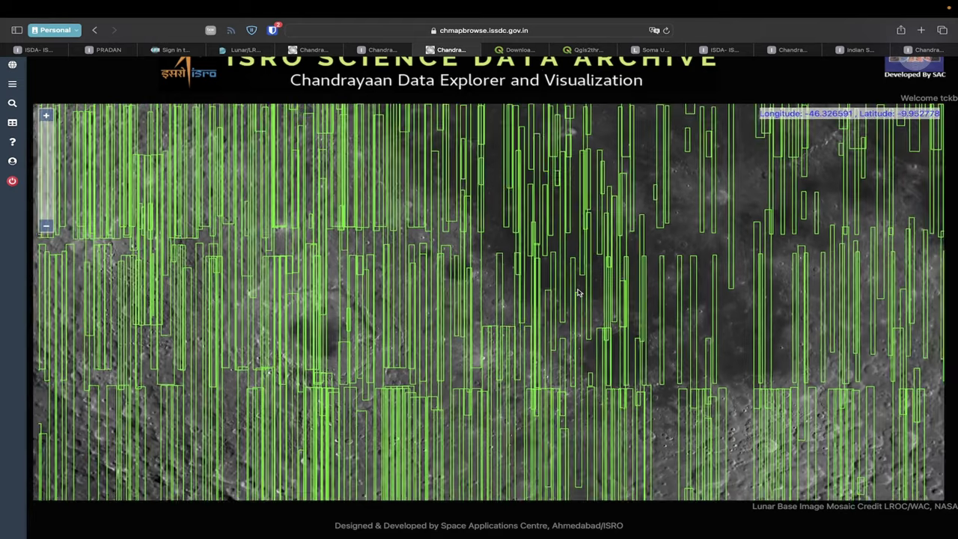
{"action": "scroll", "coordinate": [576, 292], "scroll_direction": "down", "scroll_amount": 2}
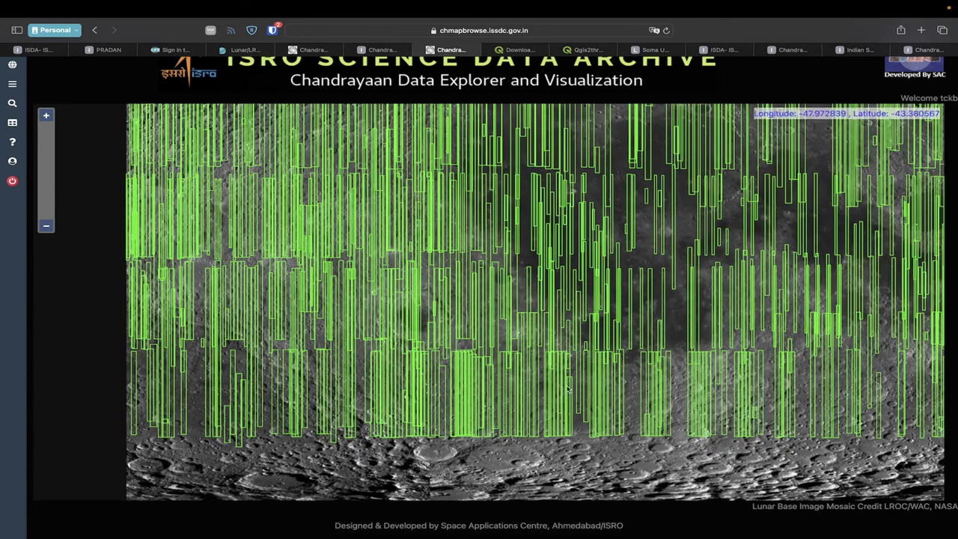
Hide the TMC derived ortho footprints and show the CH2_OHRC_Calibrated_Product footprints instead
{"action": "left_click", "coordinate": [11, 84]}
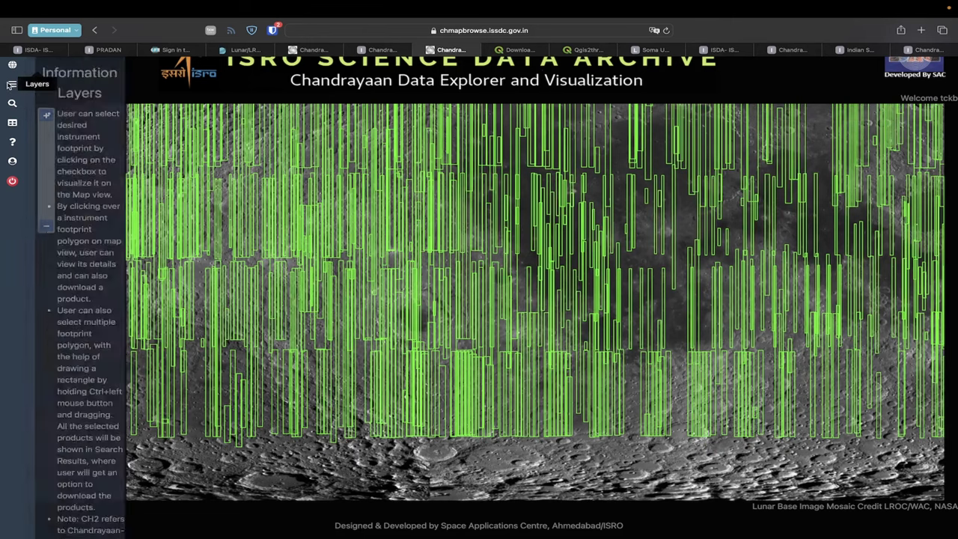
{"action": "left_click", "coordinate": [48, 407]}
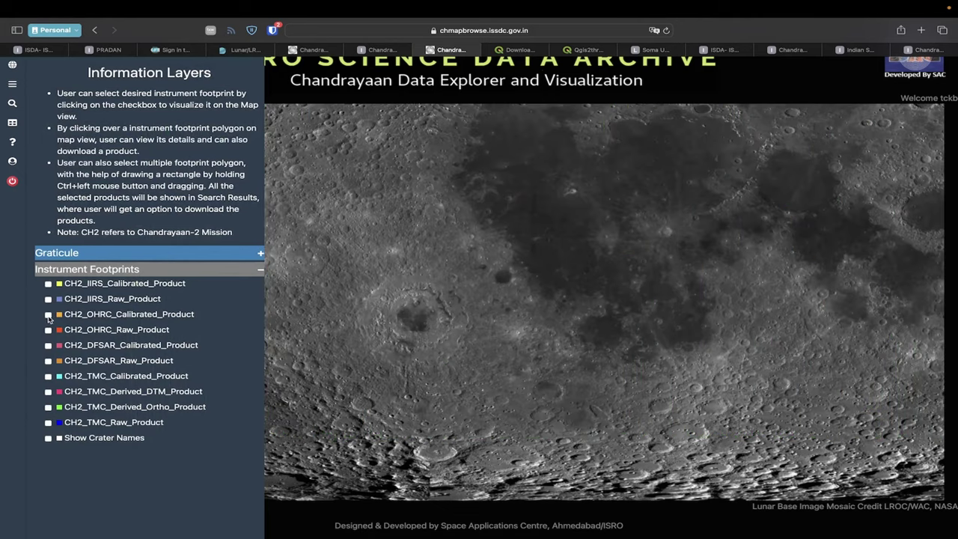
{"action": "left_click", "coordinate": [48, 315]}
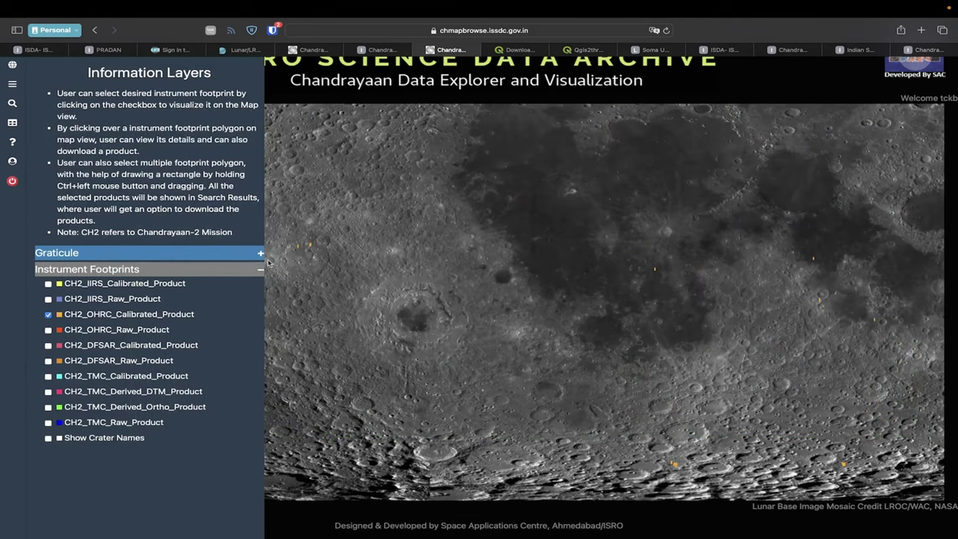
{"action": "left_click", "coordinate": [12, 82]}
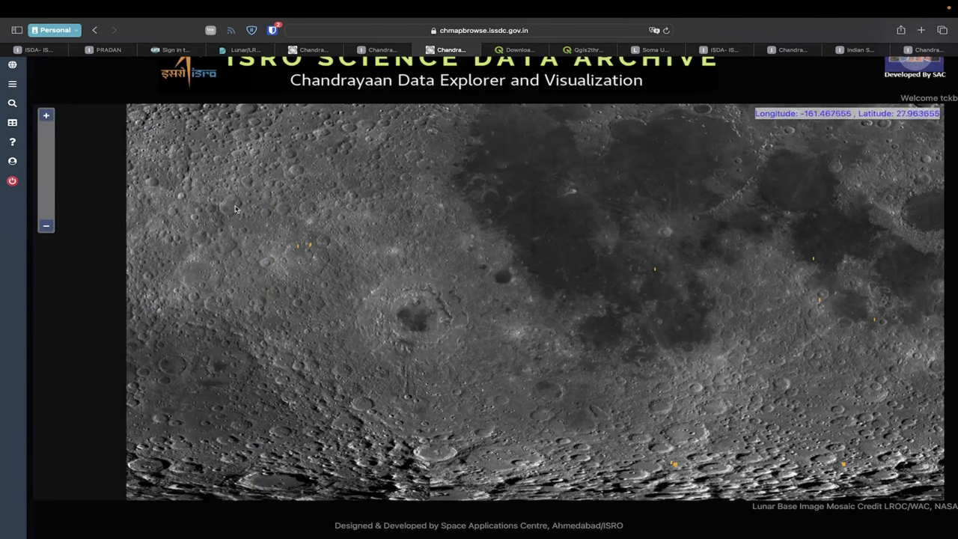
Examine the isolated OHRC calibrated footprint in the near-side maria up close, then return to the full lunar map
{"action": "left_click_drag", "start_coordinate": [674, 321], "coordinate": [499, 314]}
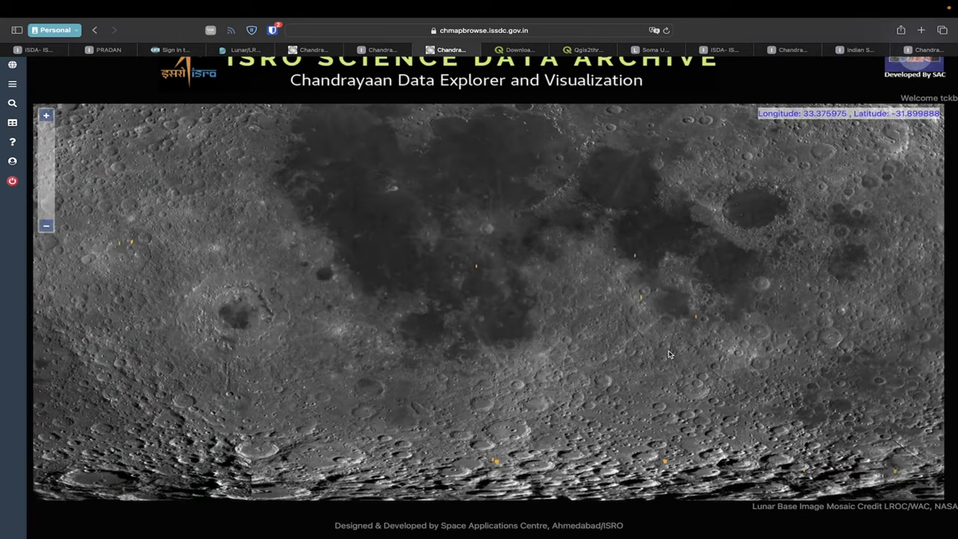
{"action": "scroll", "coordinate": [473, 273], "scroll_direction": "up", "scroll_amount": 2}
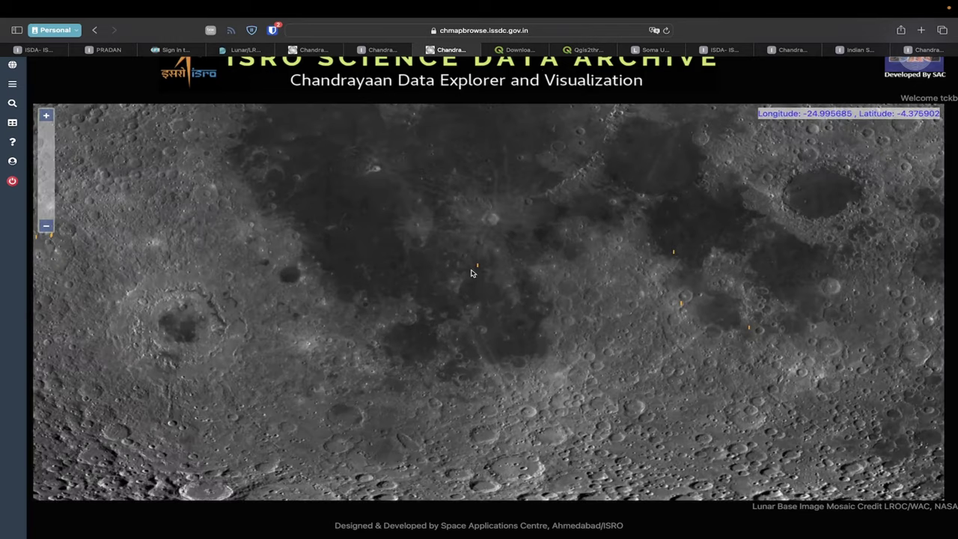
{"action": "scroll", "coordinate": [471, 274], "scroll_direction": "up", "scroll_amount": 2}
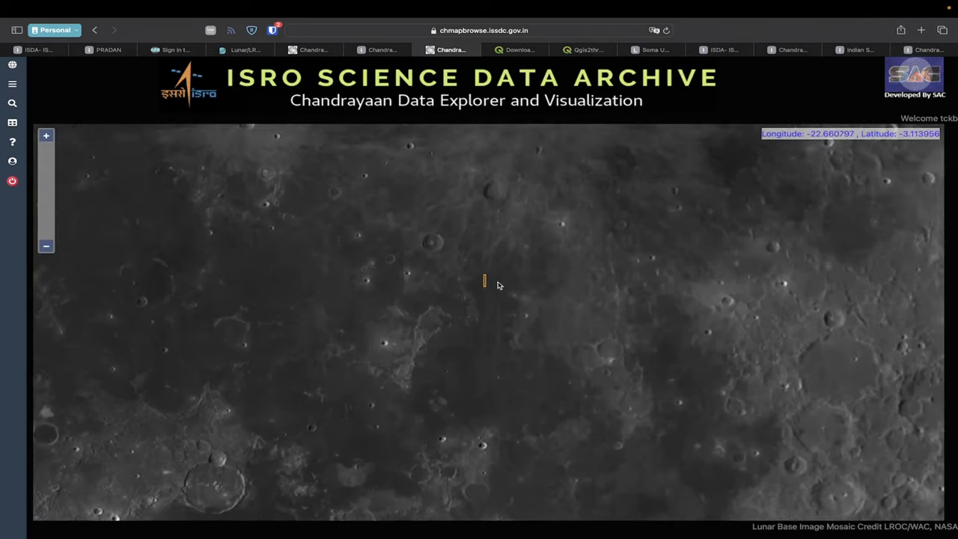
{"action": "scroll", "coordinate": [482, 286], "scroll_direction": "up", "scroll_amount": 1}
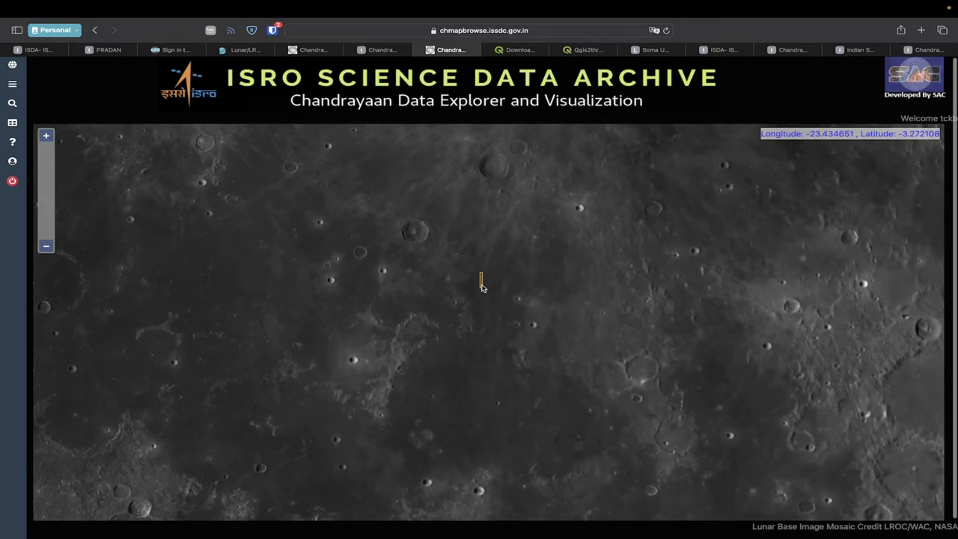
{"action": "scroll", "coordinate": [482, 287], "scroll_direction": "down", "scroll_amount": 2}
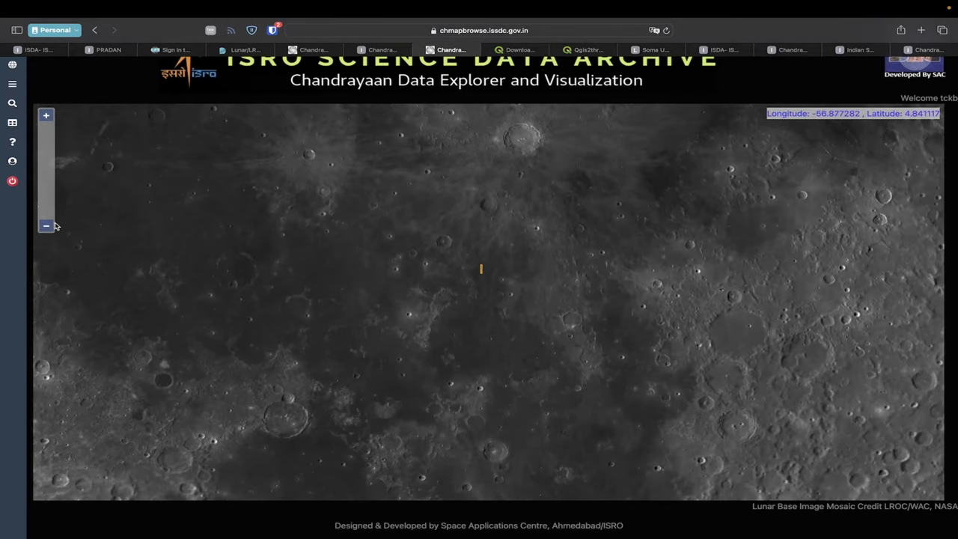
{"action": "left_click", "coordinate": [46, 226]}
{"action": "left_click", "coordinate": [46, 227]}
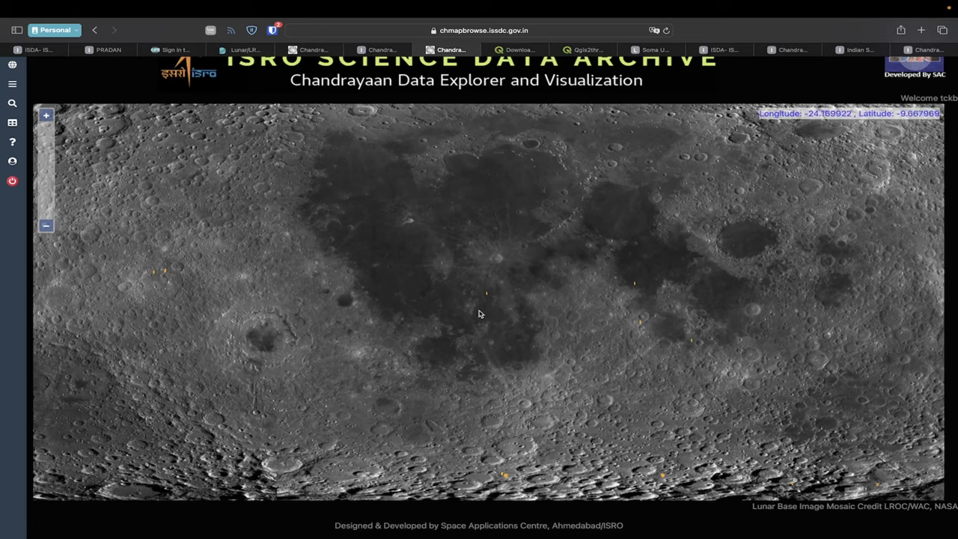
Query the mare surface south of the near-side OHRC footprint, dismiss the response and return to the full lunar map
{"action": "scroll", "coordinate": [486, 325], "scroll_direction": "up", "scroll_amount": 5}
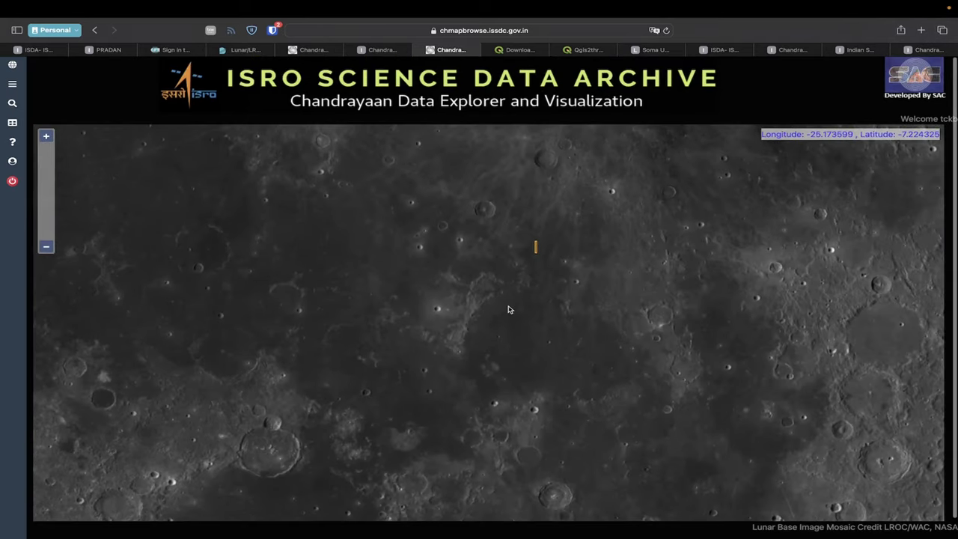
{"action": "scroll", "coordinate": [544, 262], "scroll_direction": "up", "scroll_amount": 2}
{"action": "left_click", "coordinate": [549, 245]}
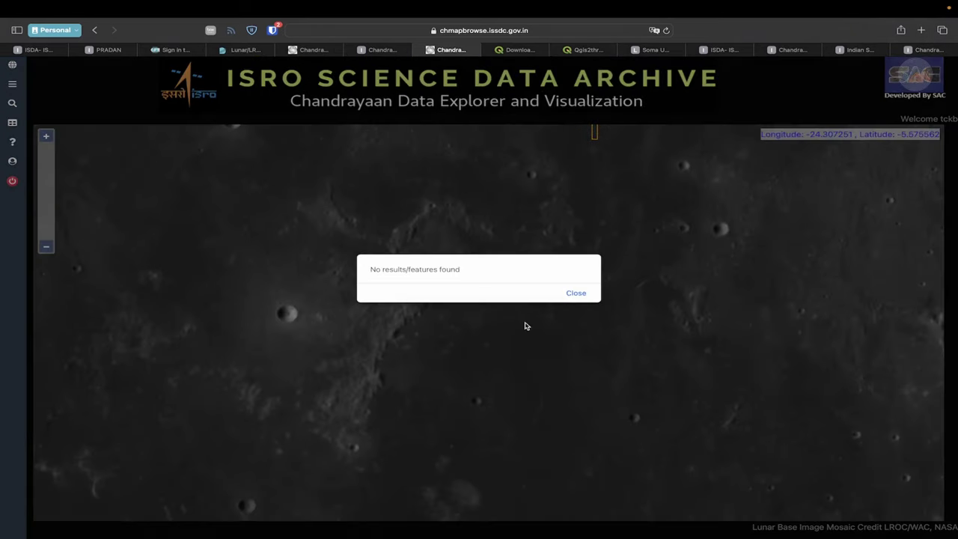
{"action": "left_click", "coordinate": [575, 294]}
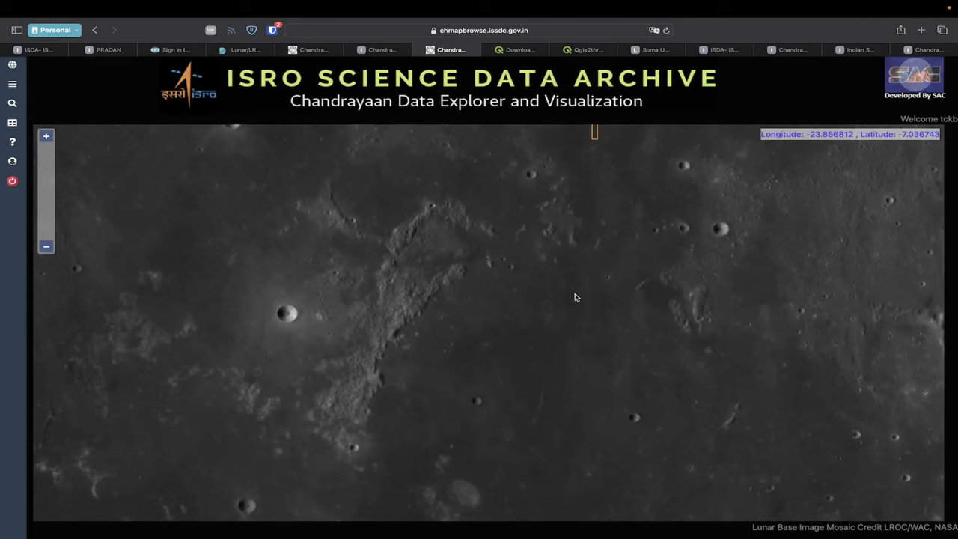
{"action": "scroll", "coordinate": [601, 230], "scroll_direction": "down", "scroll_amount": 2}
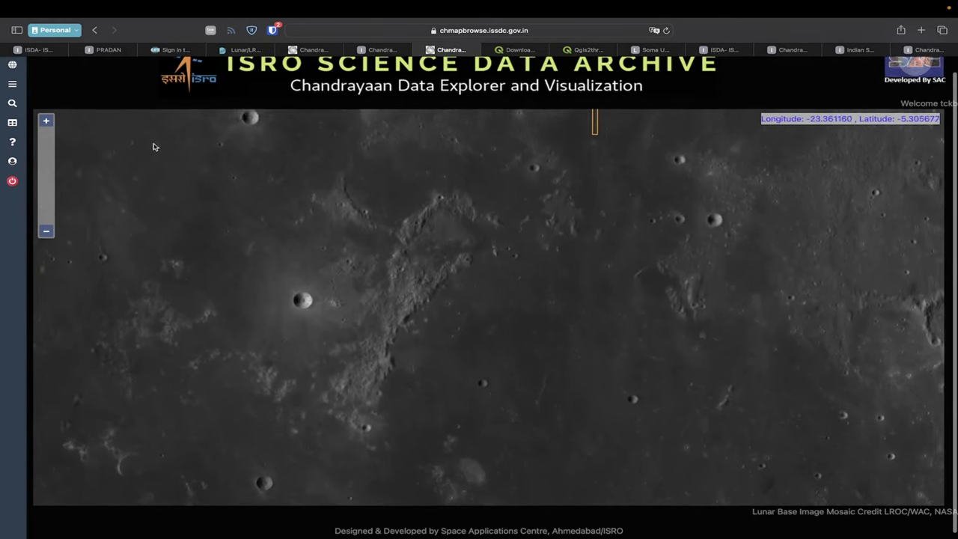
{"action": "left_click", "coordinate": [46, 232]}
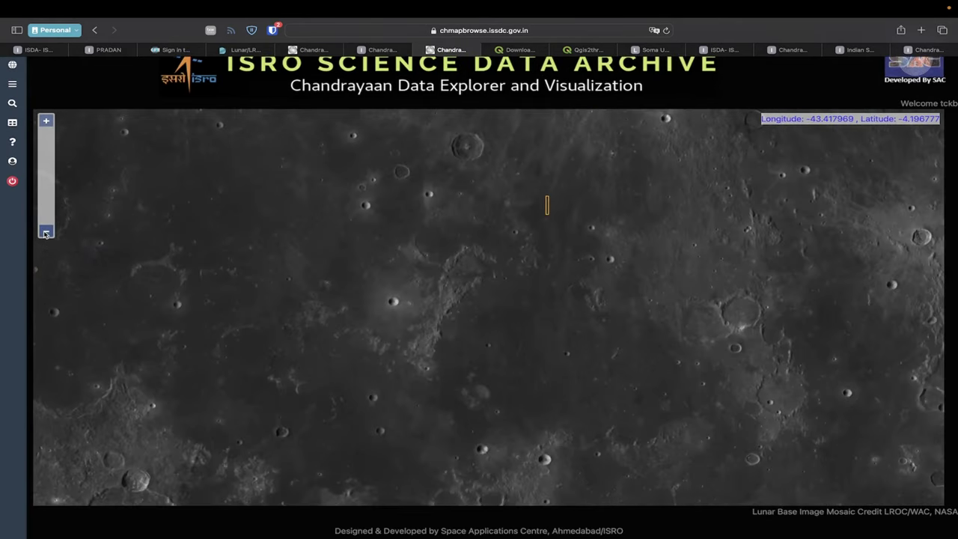
{"action": "left_click", "coordinate": [46, 232]}
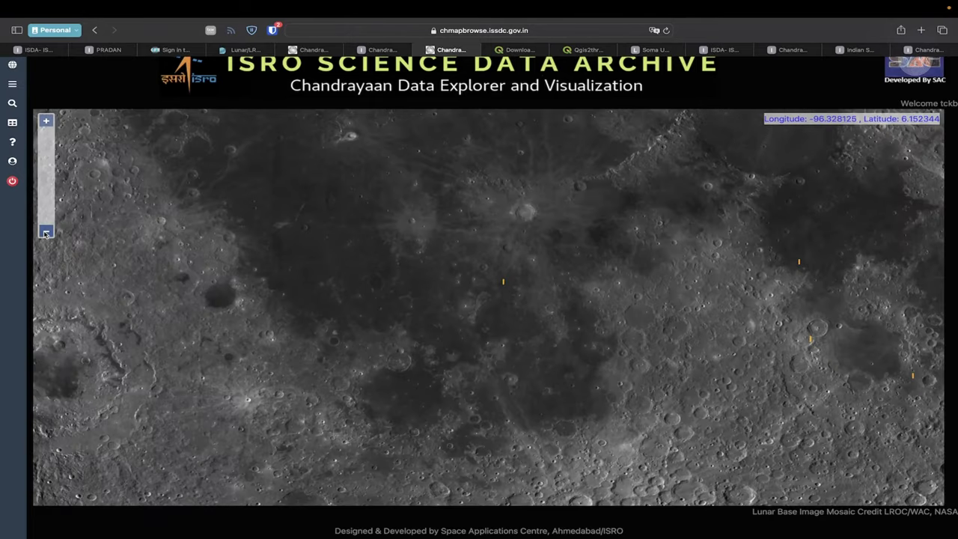
{"action": "left_click", "coordinate": [46, 231]}
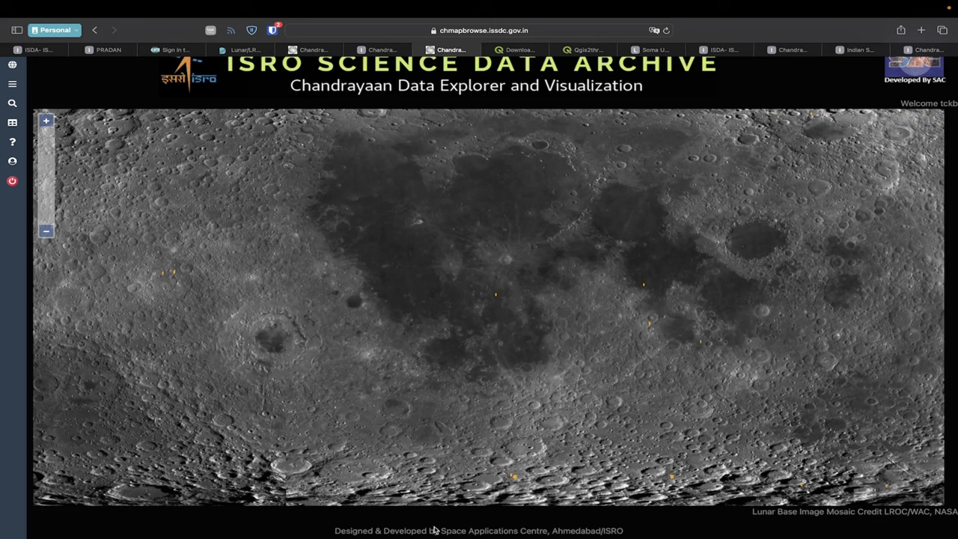
Switch the lunar map projection to South Pole (Polar Stereographic)
{"action": "left_click", "coordinate": [12, 122]}
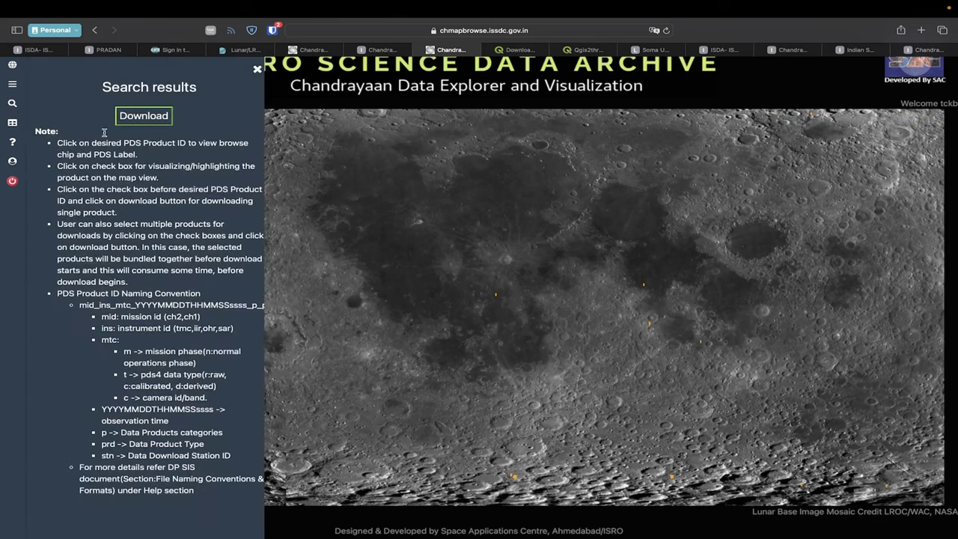
{"action": "left_click", "coordinate": [12, 102]}
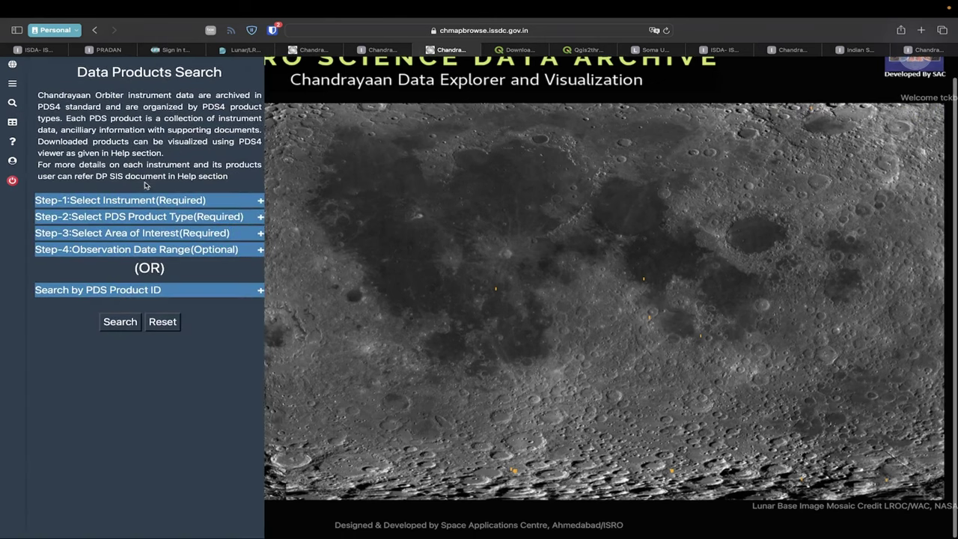
{"action": "left_click", "coordinate": [13, 83]}
{"action": "left_click", "coordinate": [12, 65]}
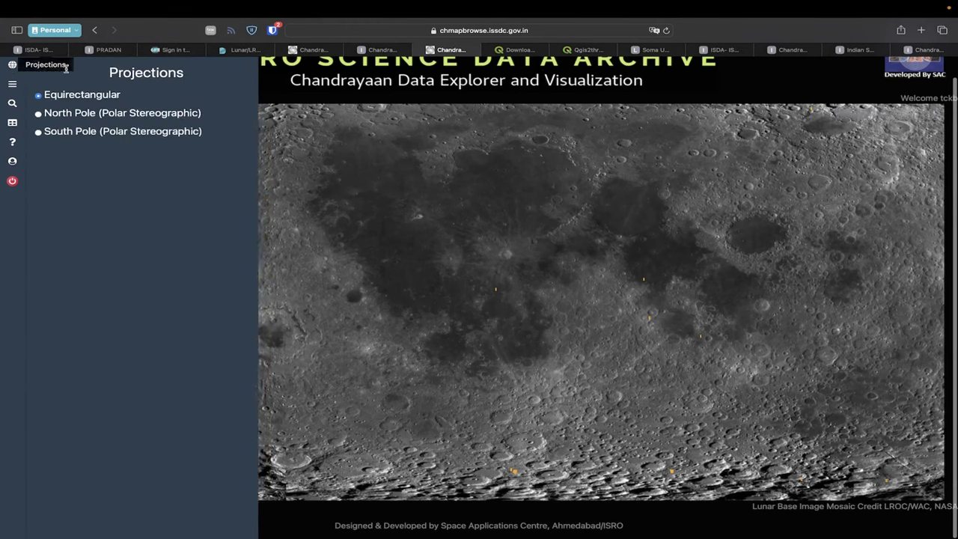
{"action": "left_click", "coordinate": [39, 133]}
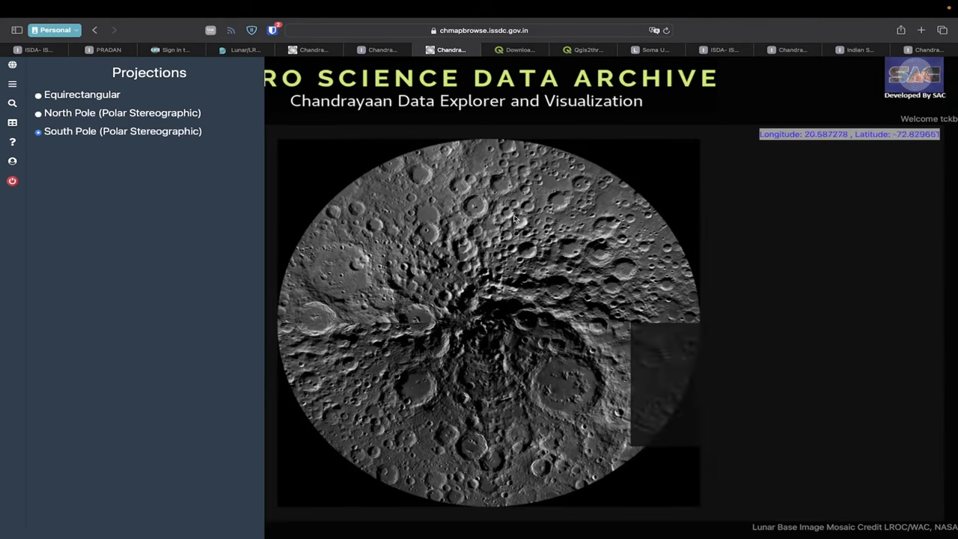
Show the crater names and the graticule_southpole grid on the south pole map
{"action": "left_click", "coordinate": [13, 85]}
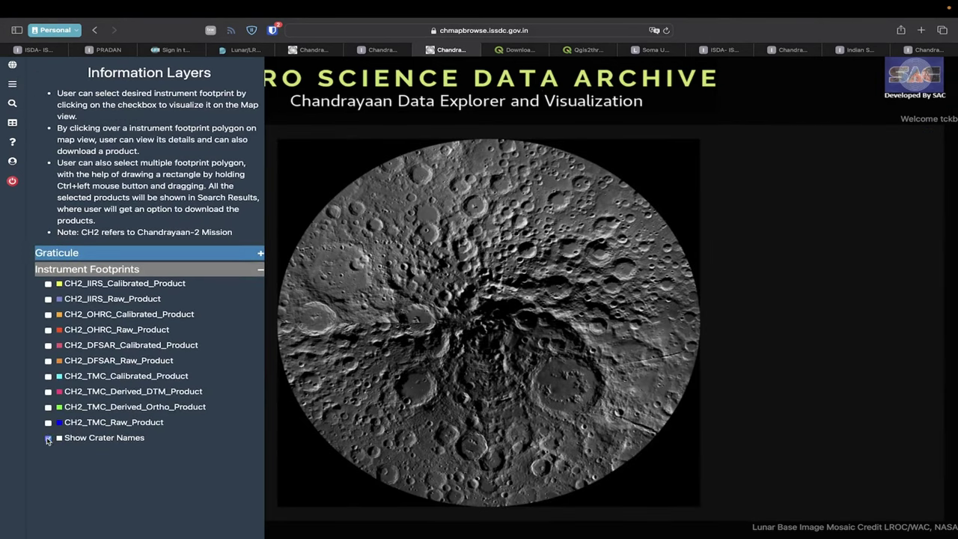
{"action": "left_click", "coordinate": [47, 438]}
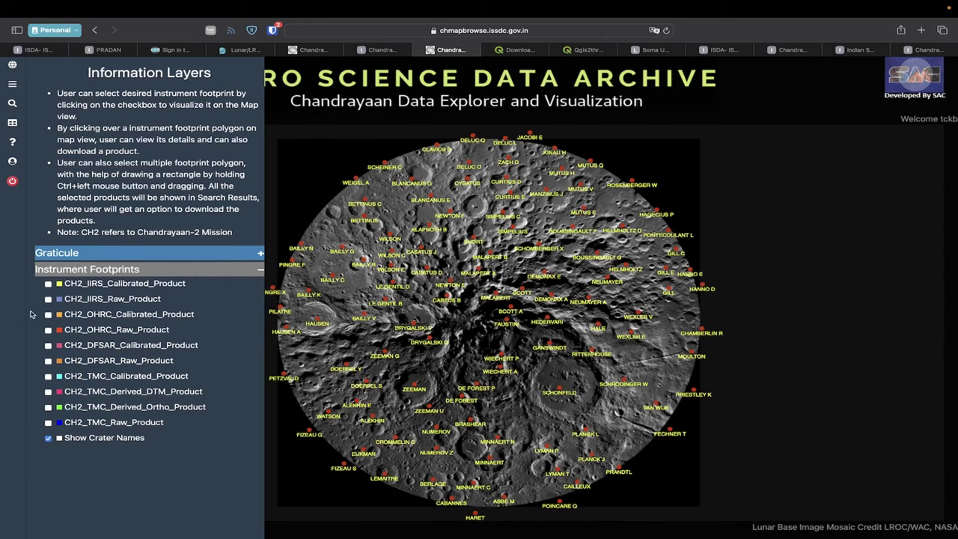
{"action": "left_click", "coordinate": [47, 253]}
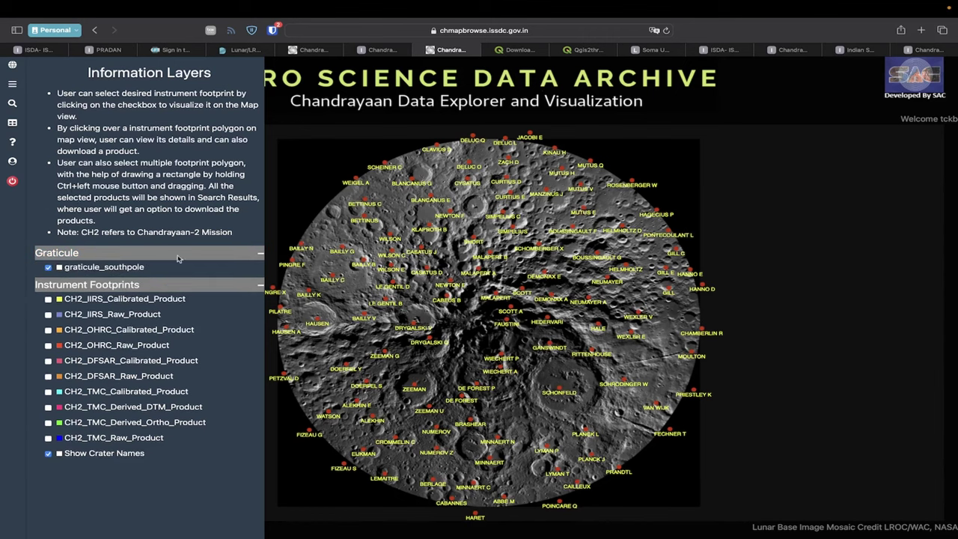
{"action": "left_click", "coordinate": [48, 266]}
Show the CH2_OHRC_Calibrated_Product footprints around Boguslawsky crater and examine their coverage up to Manzinus crater
{"action": "scroll", "coordinate": [621, 239], "scroll_direction": "up", "scroll_amount": 3}
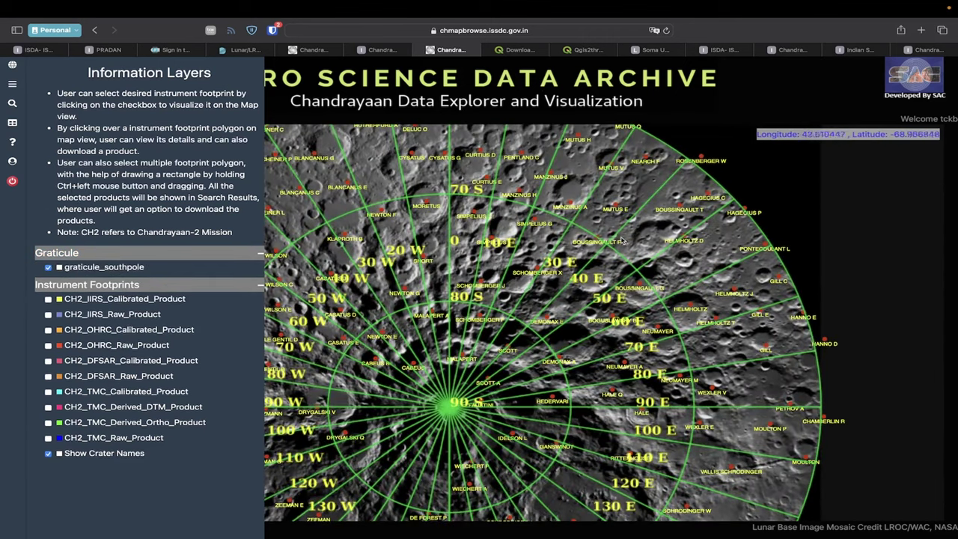
{"action": "left_click_drag", "start_coordinate": [621, 239], "coordinate": [534, 240]}
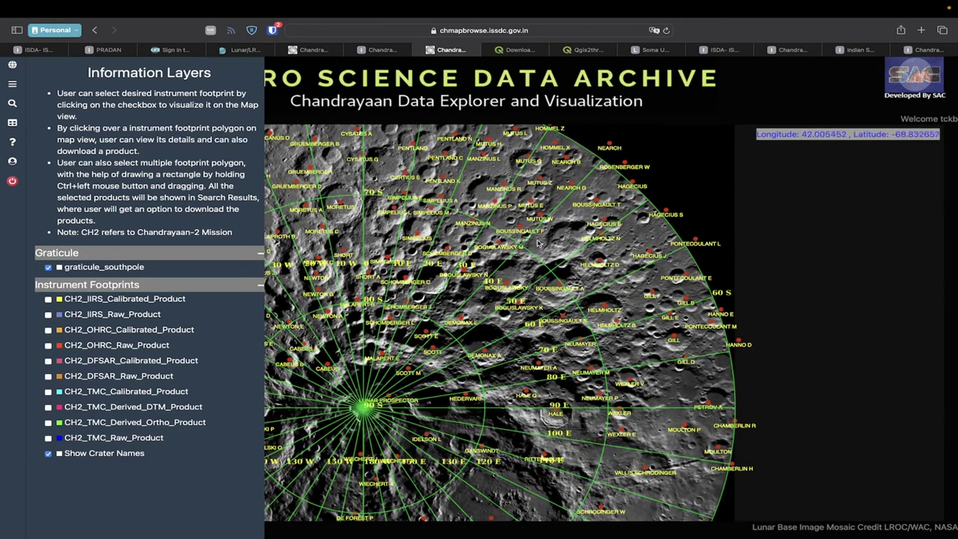
{"action": "scroll", "coordinate": [472, 232], "scroll_direction": "up", "scroll_amount": 3}
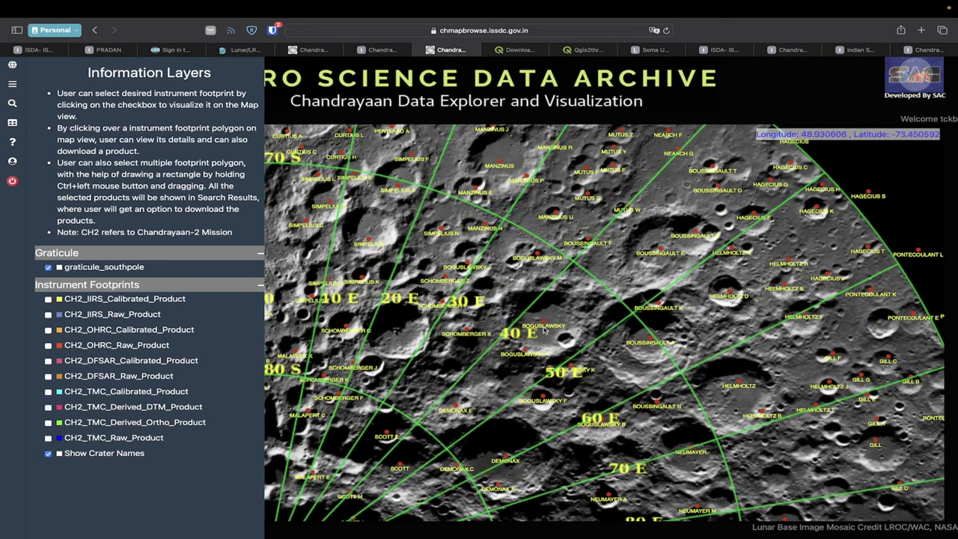
{"action": "scroll", "coordinate": [463, 312], "scroll_direction": "up", "scroll_amount": 3}
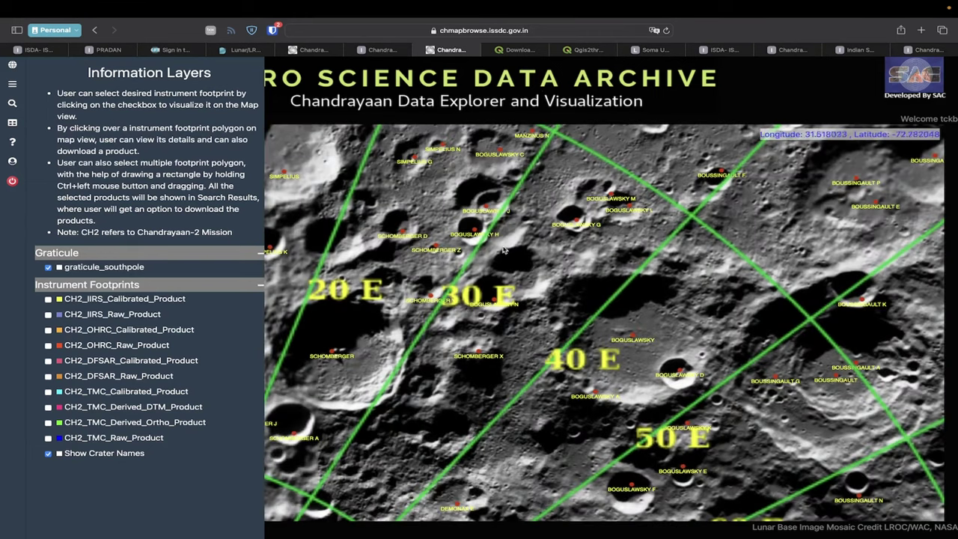
{"action": "scroll", "coordinate": [485, 281], "scroll_direction": "up", "scroll_amount": 2}
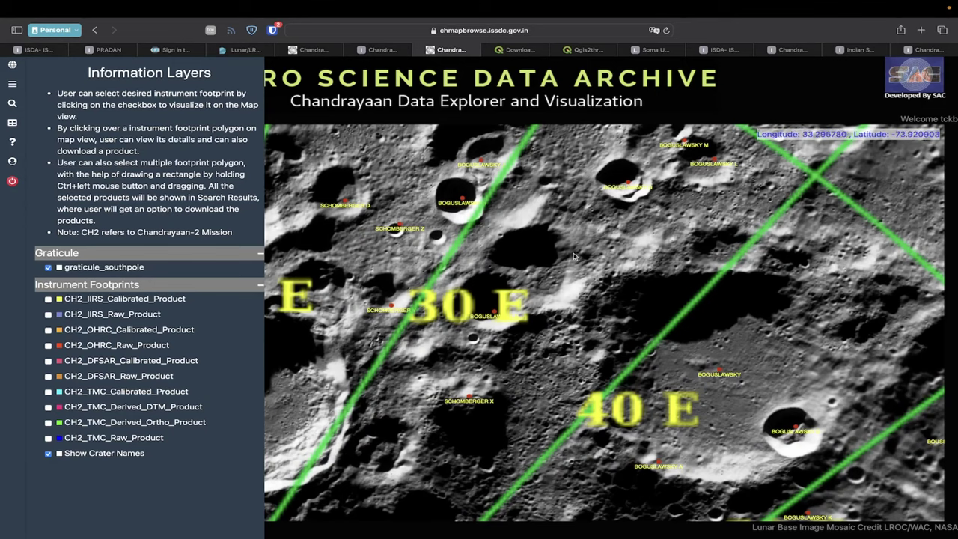
{"action": "scroll", "coordinate": [491, 303], "scroll_direction": "down", "scroll_amount": 1}
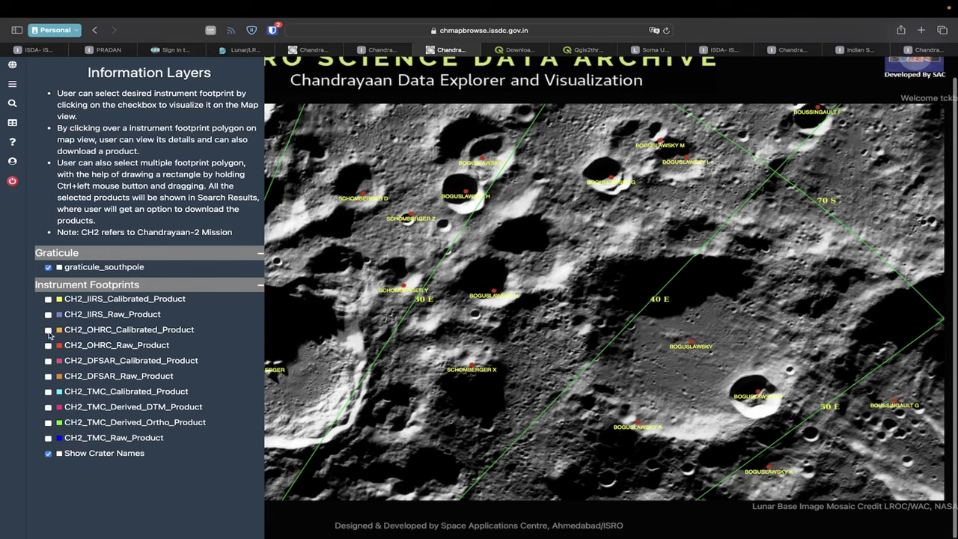
{"action": "left_click", "coordinate": [49, 333]}
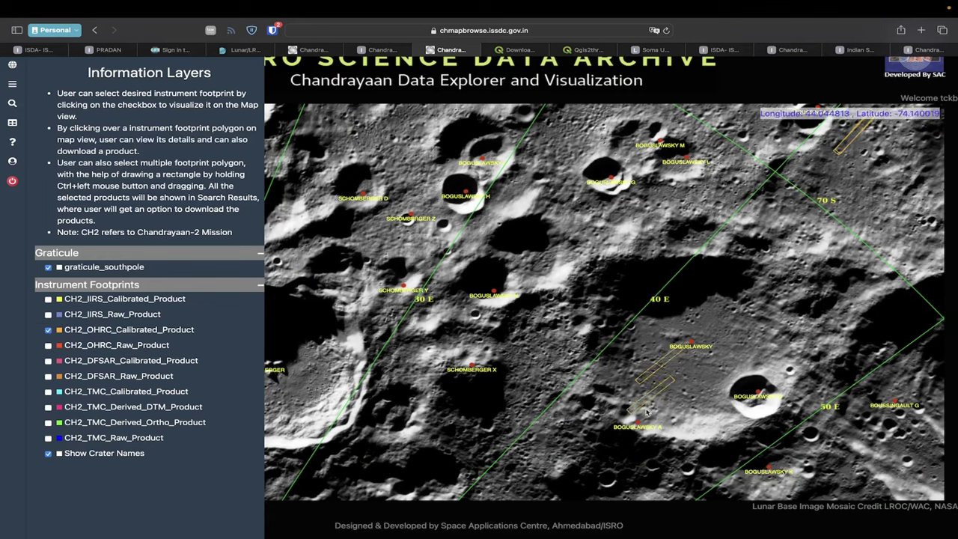
{"action": "left_click_drag", "start_coordinate": [629, 268], "coordinate": [483, 375]}
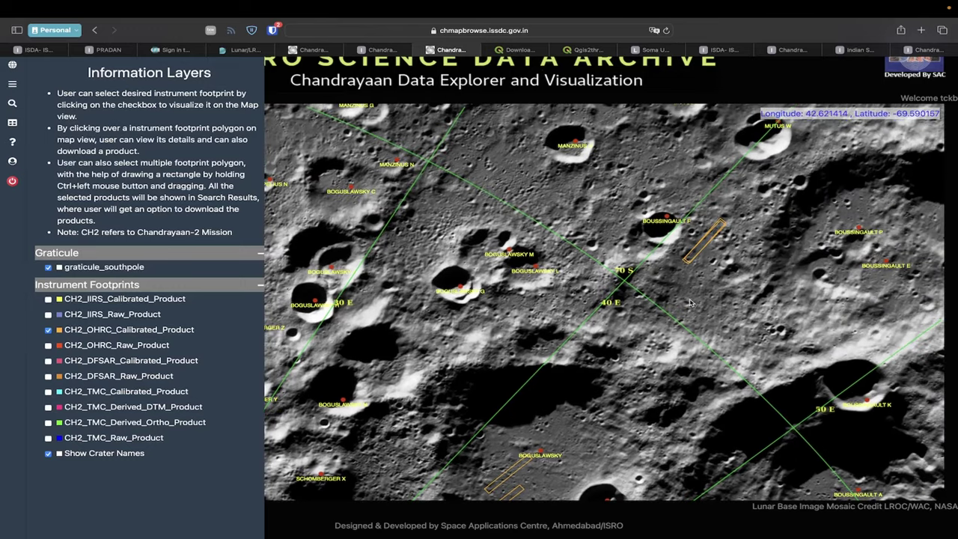
{"action": "scroll", "coordinate": [691, 302], "scroll_direction": "down", "scroll_amount": 2}
{"action": "scroll", "coordinate": [691, 302], "scroll_direction": "down", "scroll_amount": 1}
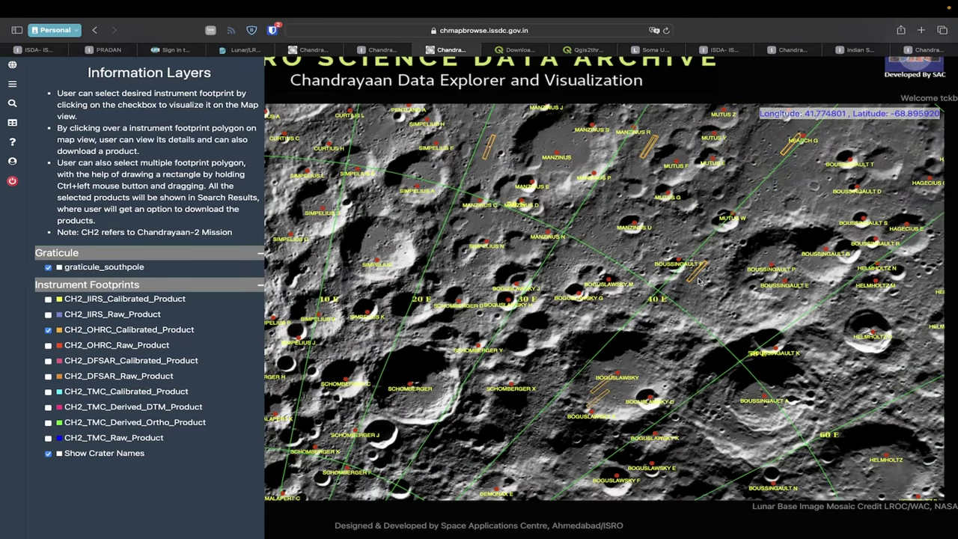
{"action": "left_click_drag", "start_coordinate": [509, 168], "coordinate": [514, 293]}
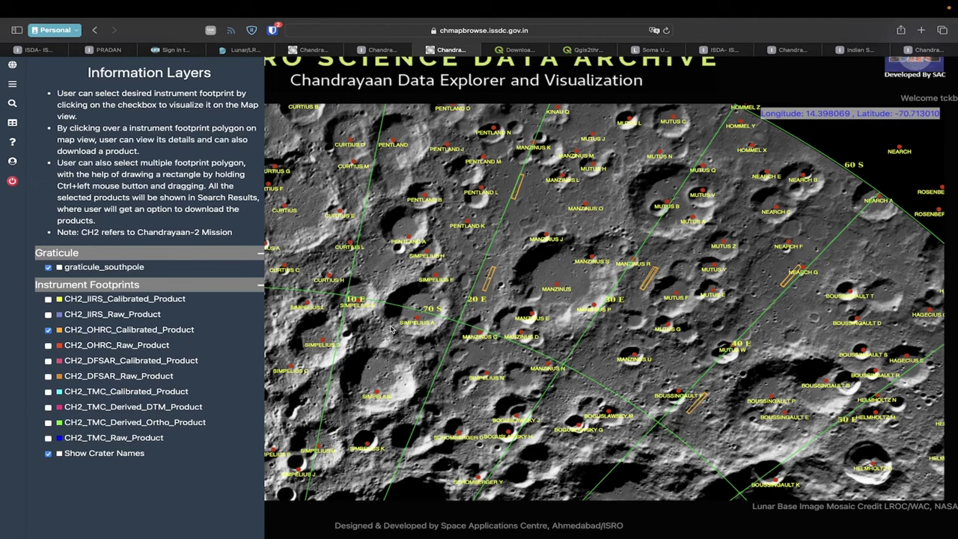
Set up a data products search for the OHRC instrument with the Calibrated product type and show the area-of-interest fields
{"action": "left_click", "coordinate": [14, 121]}
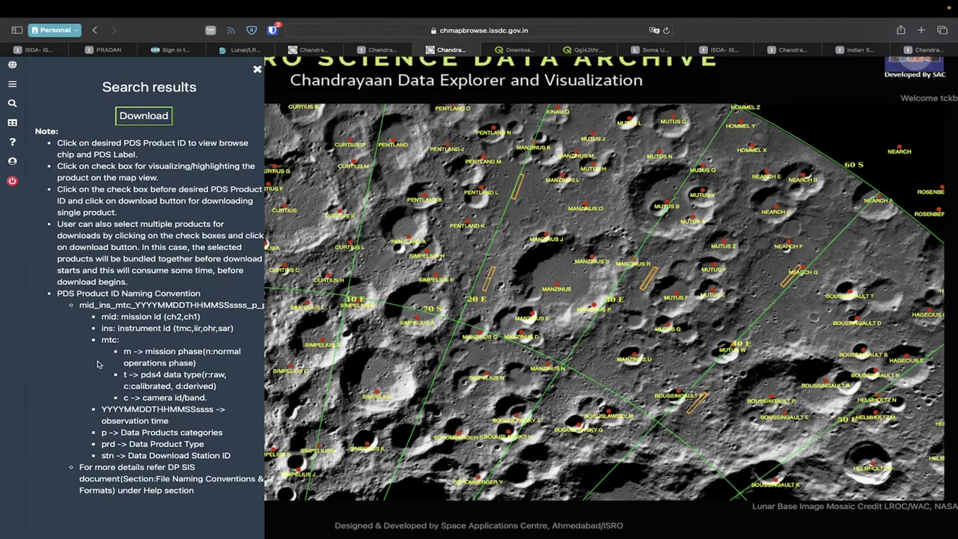
{"action": "left_click", "coordinate": [12, 123]}
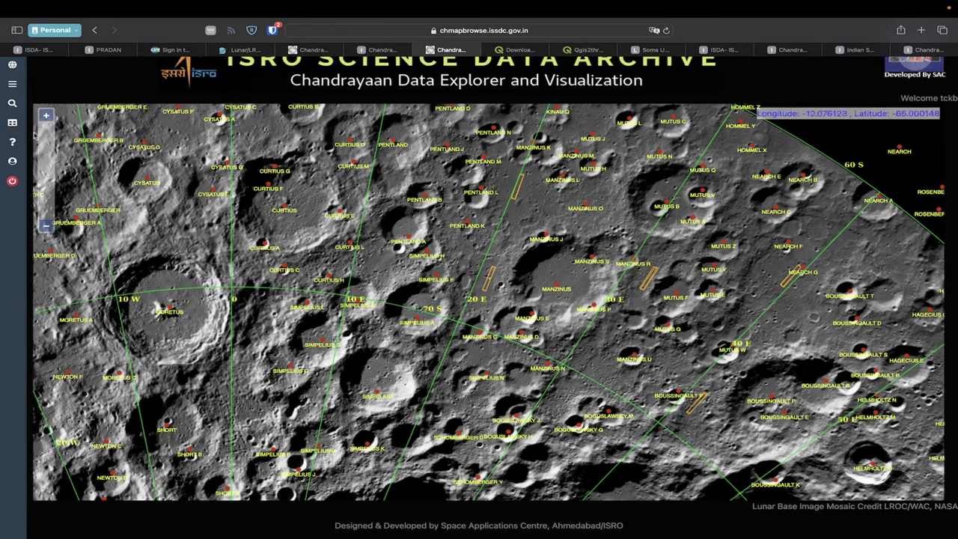
{"action": "left_click", "coordinate": [11, 105]}
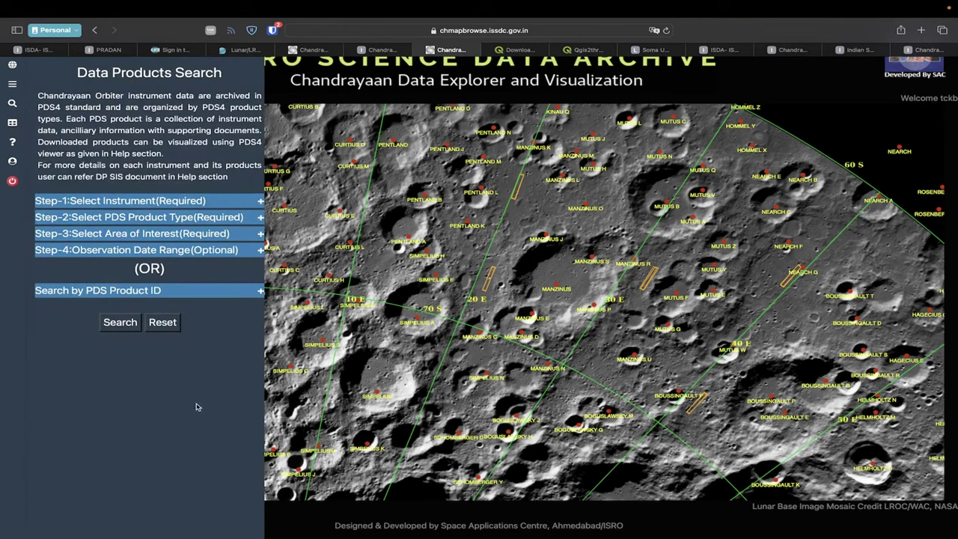
{"action": "left_click", "coordinate": [120, 201]}
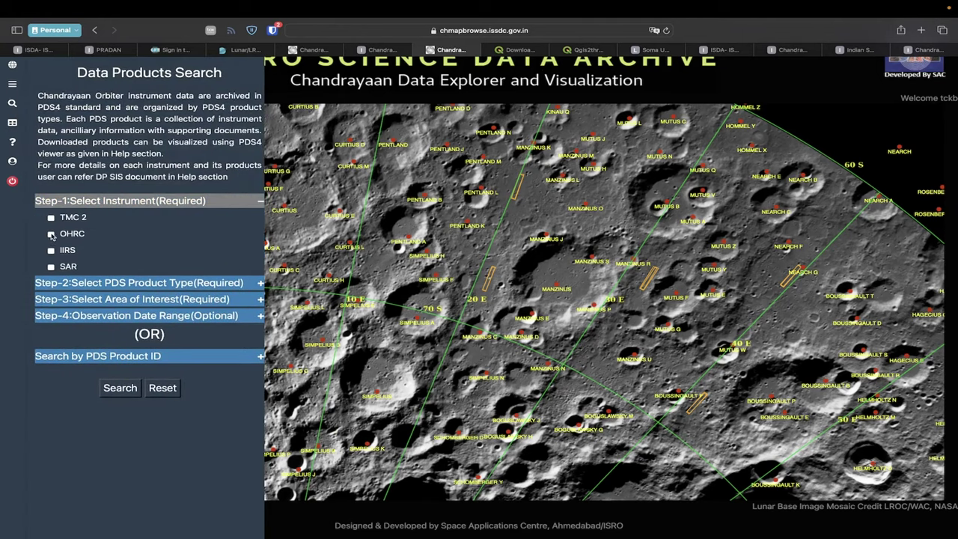
{"action": "left_click", "coordinate": [160, 283]}
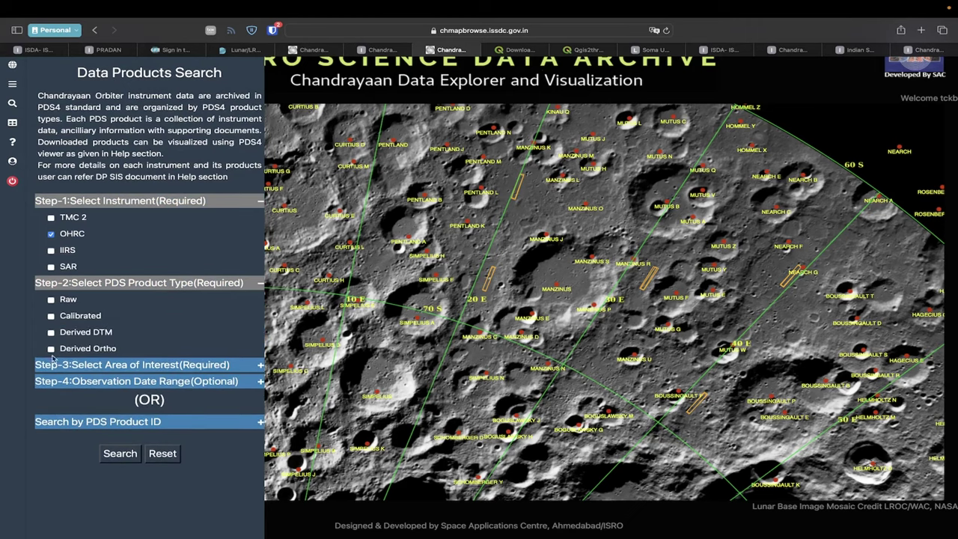
{"action": "left_click", "coordinate": [51, 316]}
{"action": "left_click", "coordinate": [146, 365]}
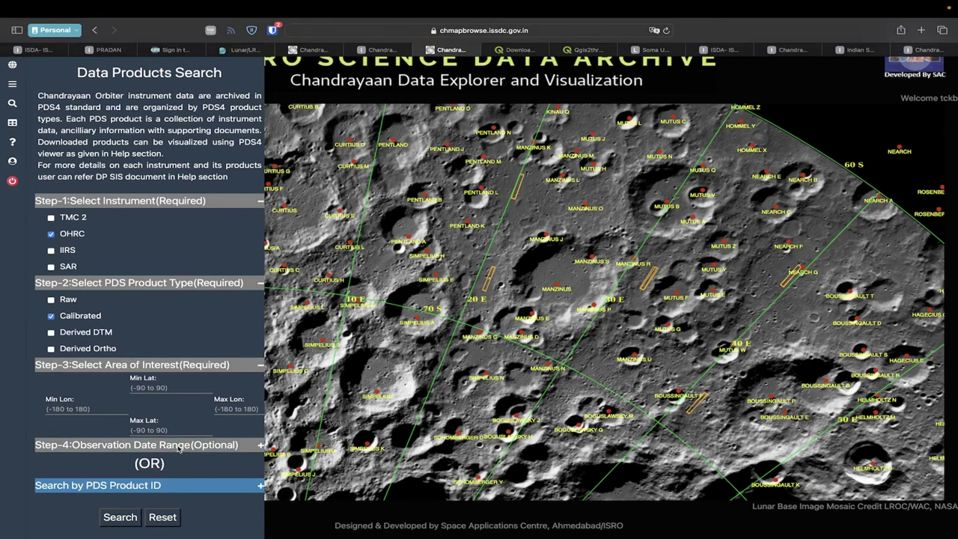
{"action": "left_click", "coordinate": [137, 487]}
{"action": "scroll", "coordinate": [137, 487], "scroll_direction": "down", "scroll_amount": 2}
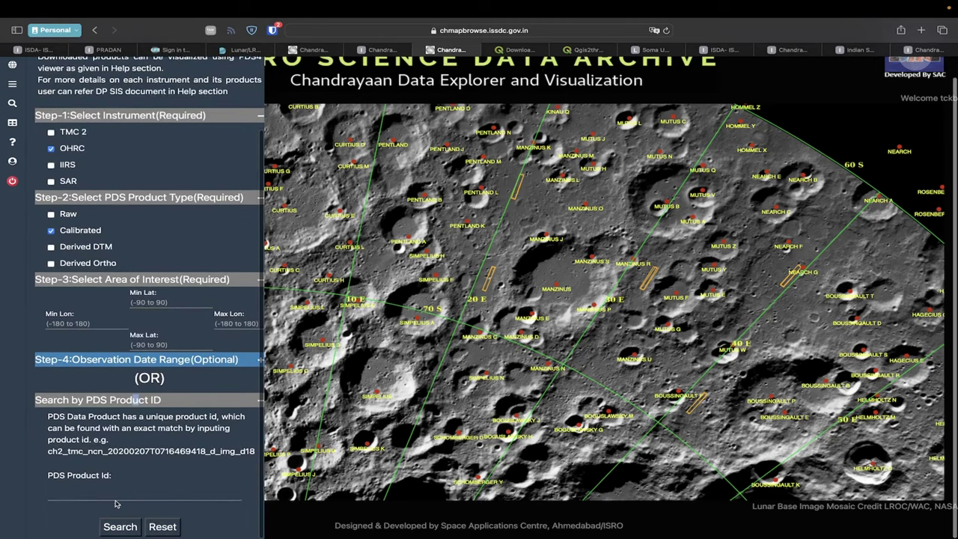
{"action": "left_click", "coordinate": [116, 497]}
{"action": "key", "text": "super+v"}
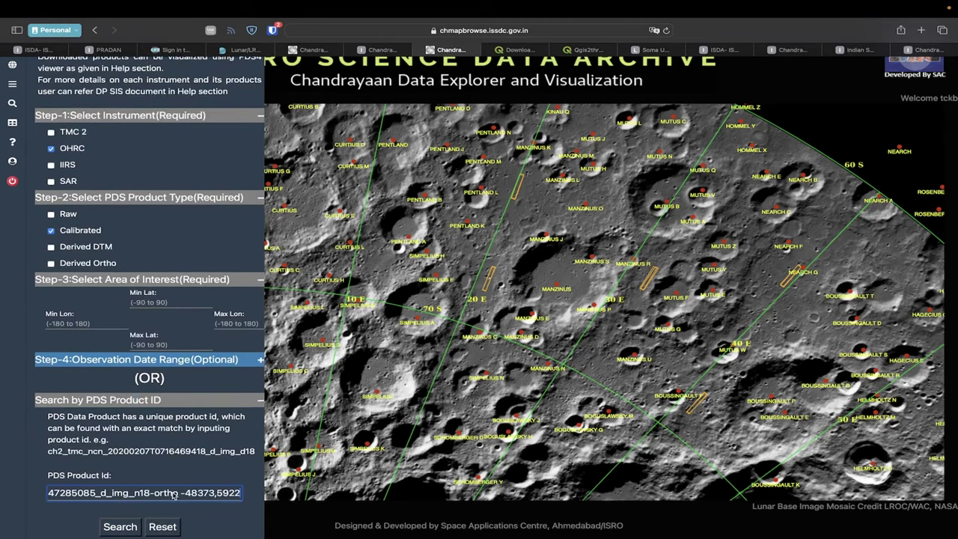
{"action": "left_click_drag", "start_coordinate": [152, 495], "coordinate": [247, 495]}
{"action": "key", "text": "BackSpace"}
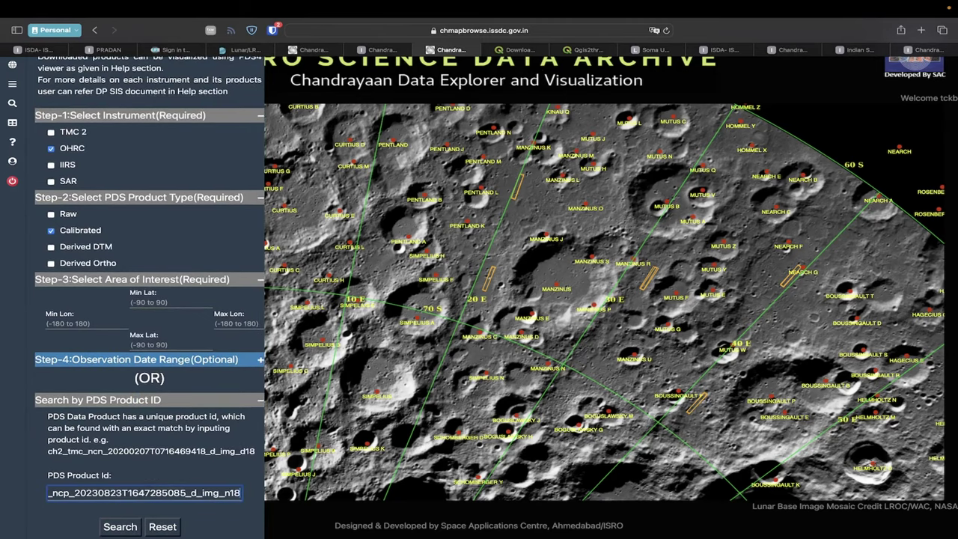
{"action": "left_click", "coordinate": [119, 527]}
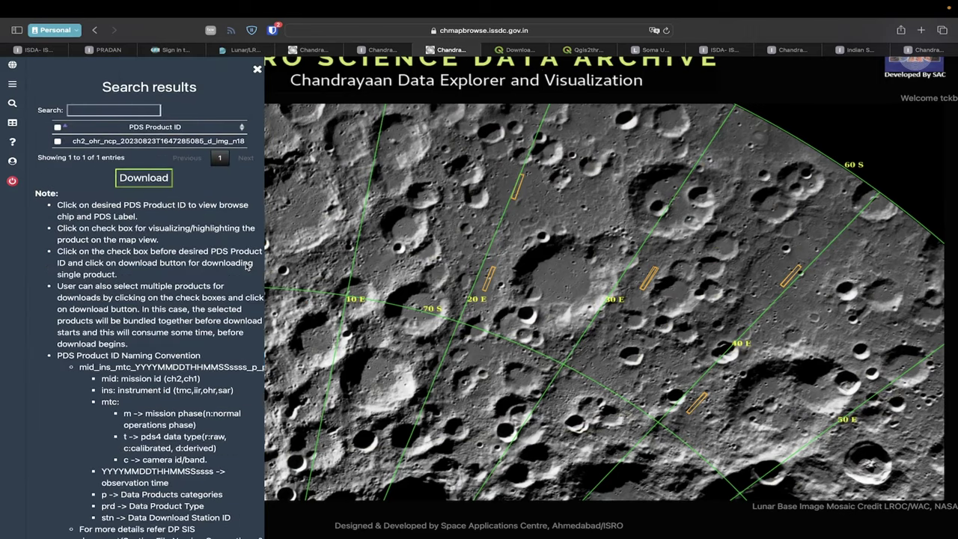
Try to download the found OHRC product, then tick it in the search results to highlight it on the map
{"action": "left_click", "coordinate": [144, 177]}
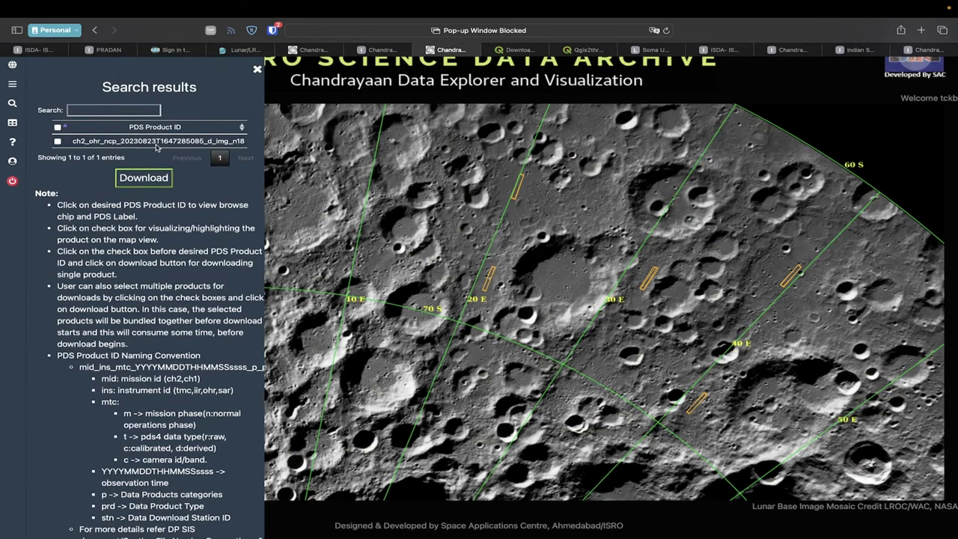
{"action": "double_click", "coordinate": [149, 142]}
{"action": "left_click", "coordinate": [58, 142]}
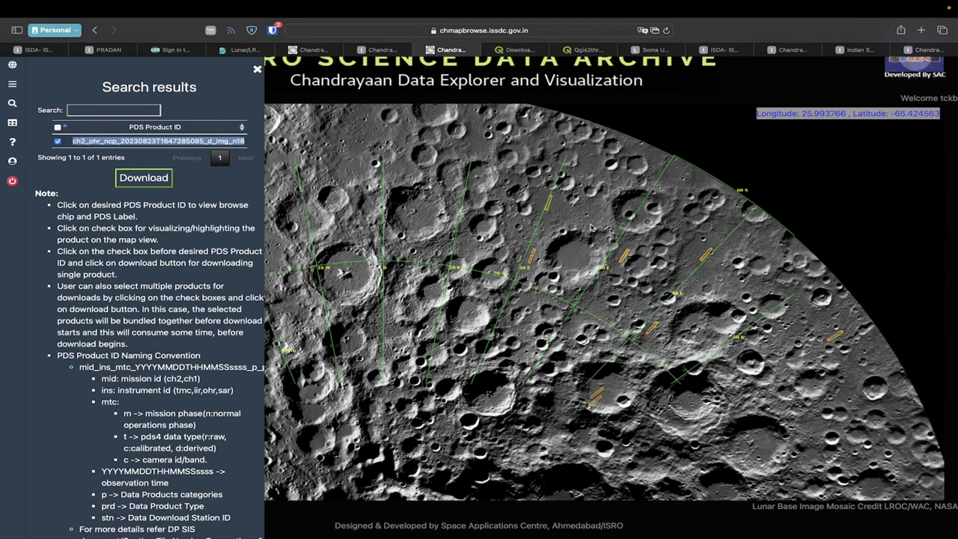
Examine the OHRC footprints around Manzinus crater and between the 20 E and 60 E meridians on the south pole map
{"action": "scroll", "coordinate": [590, 227], "scroll_direction": "up", "scroll_amount": 2}
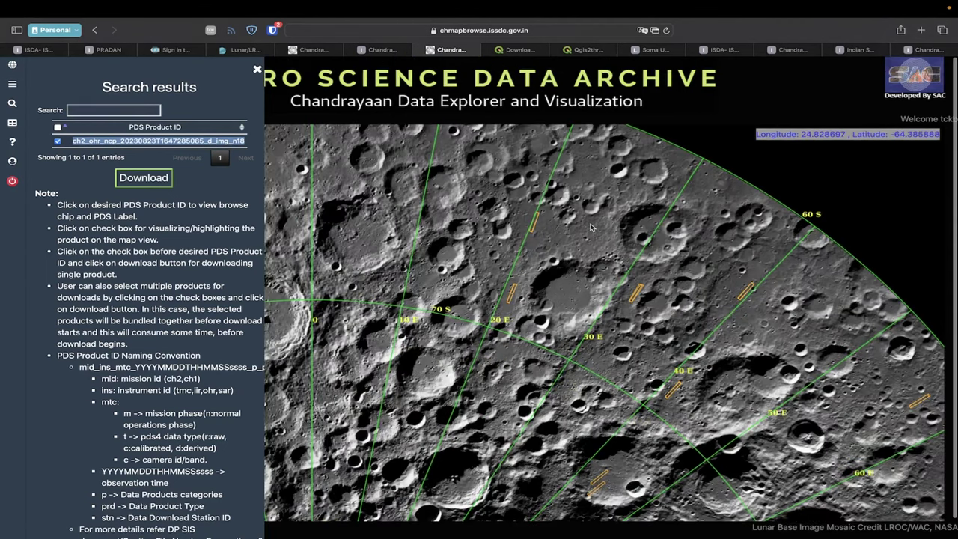
{"action": "scroll", "coordinate": [591, 228], "scroll_direction": "up", "scroll_amount": 1}
{"action": "scroll", "coordinate": [591, 227], "scroll_direction": "up", "scroll_amount": 1}
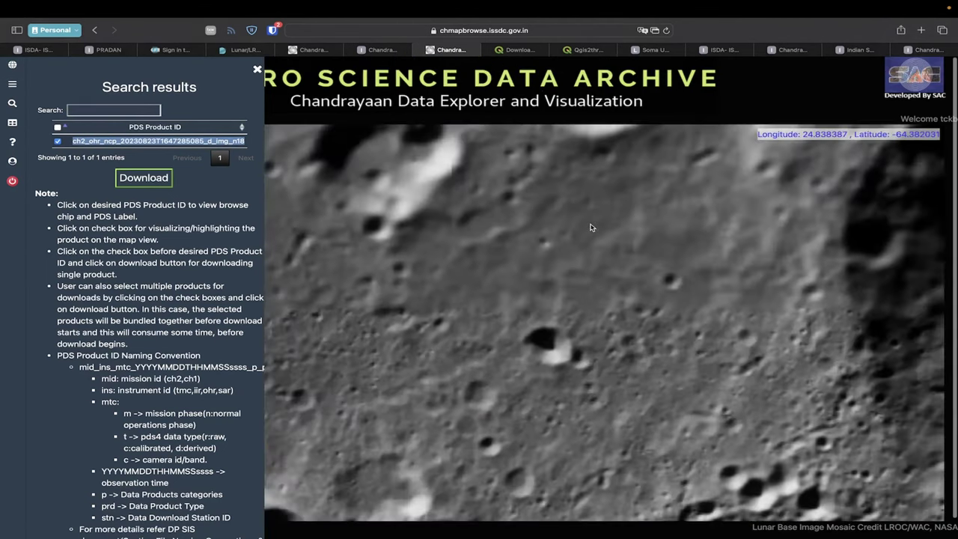
{"action": "scroll", "coordinate": [561, 291], "scroll_direction": "up", "scroll_amount": 1}
{"action": "scroll", "coordinate": [560, 291], "scroll_direction": "down", "scroll_amount": 1}
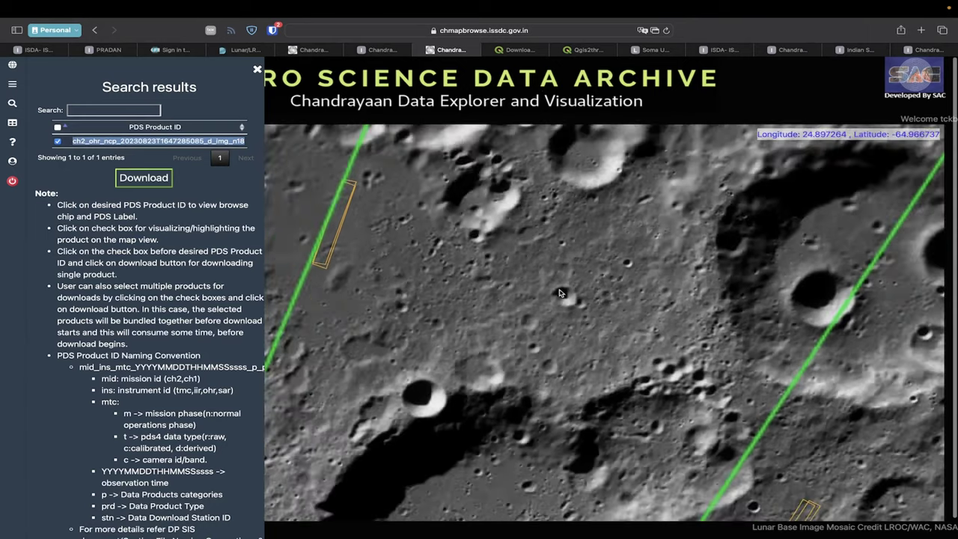
{"action": "scroll", "coordinate": [449, 269], "scroll_direction": "down", "scroll_amount": 1}
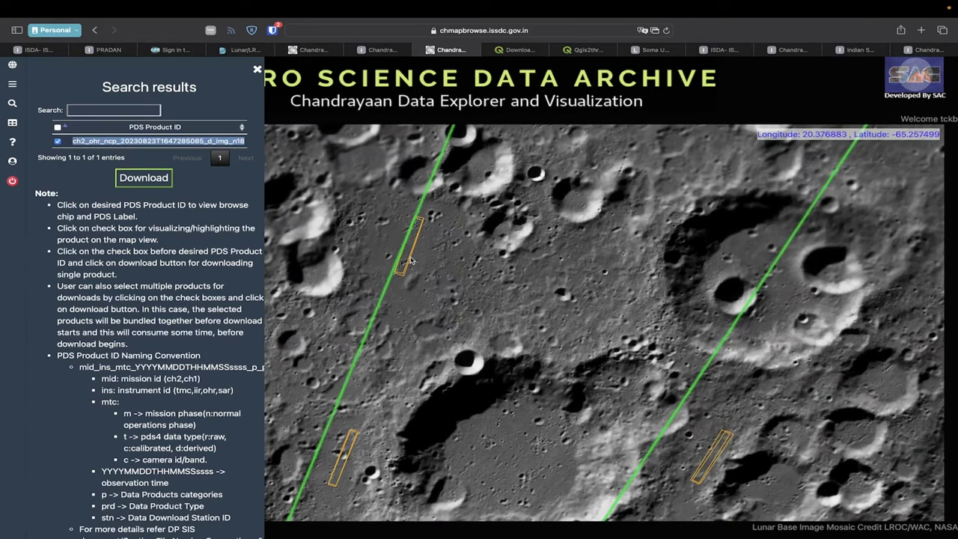
{"action": "scroll", "coordinate": [439, 296], "scroll_direction": "down", "scroll_amount": 2}
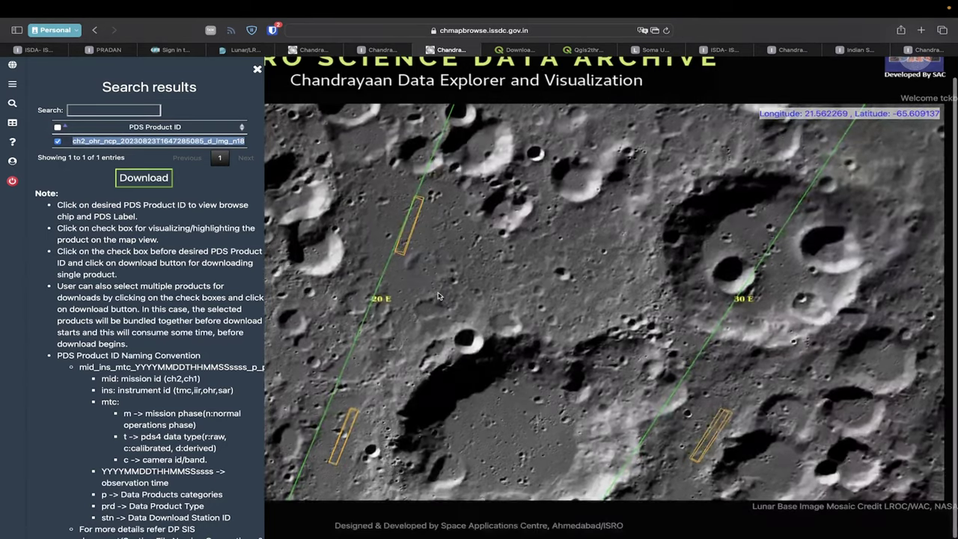
{"action": "scroll", "coordinate": [462, 291], "scroll_direction": "down", "scroll_amount": 1}
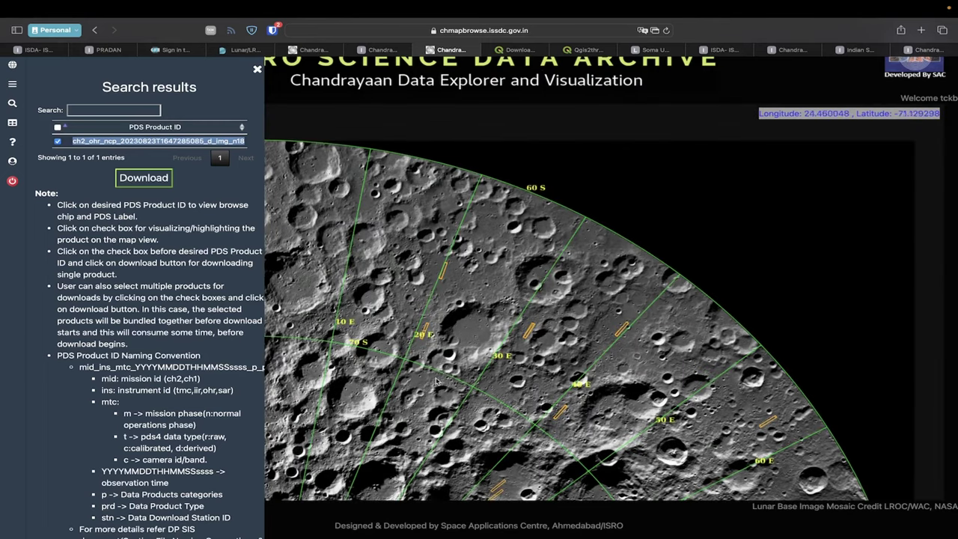
{"action": "left_click_drag", "start_coordinate": [444, 361], "coordinate": [602, 245]}
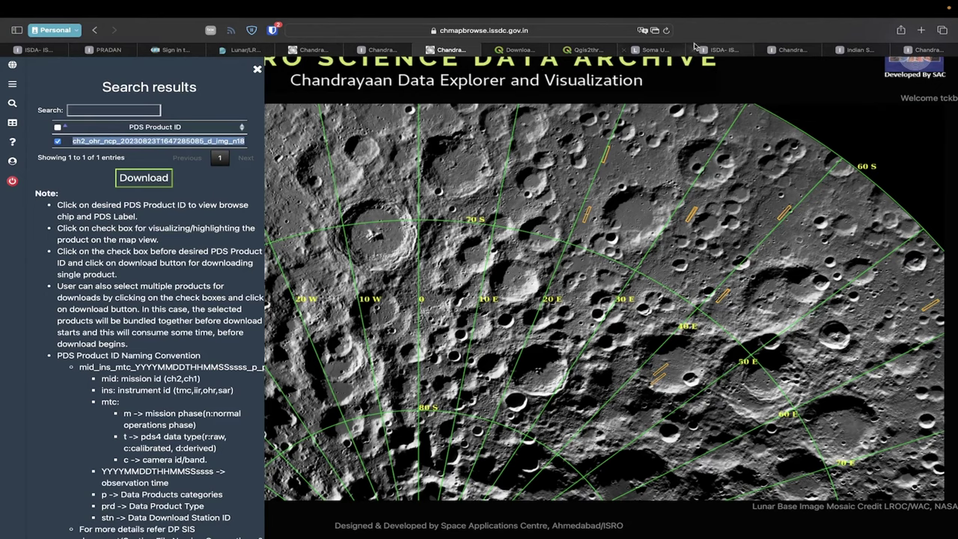
Switch to the Soma Unified Portal beside the Chandrayaan map page and view the lunar globe from several angles
{"action": "left_click_drag", "start_coordinate": [655, 50], "coordinate": [526, 52]}
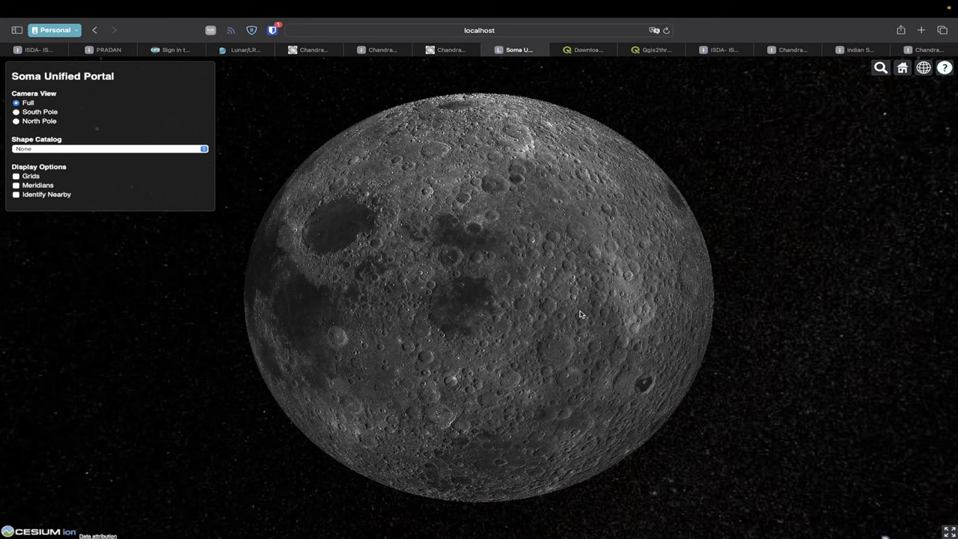
{"action": "left_click_drag", "start_coordinate": [451, 321], "coordinate": [366, 332]}
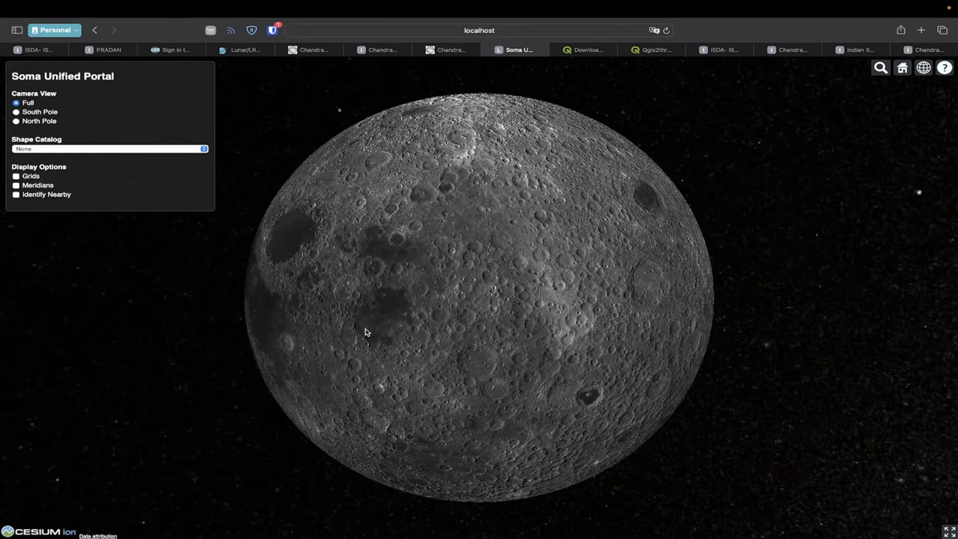
{"action": "left_click_drag", "start_coordinate": [481, 199], "coordinate": [533, 325]}
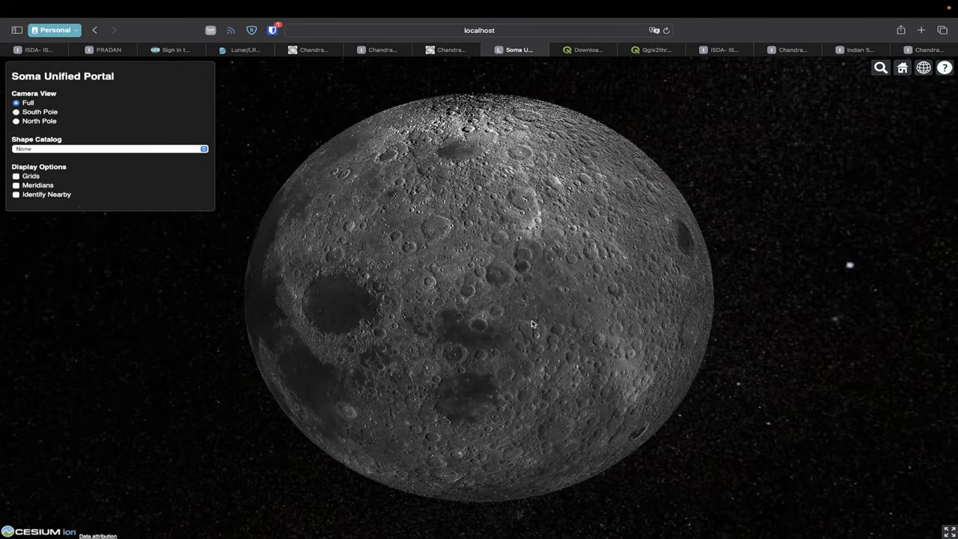
{"action": "left_click", "coordinate": [413, 186]}
{"action": "left_click_drag", "start_coordinate": [518, 233], "coordinate": [538, 97]}
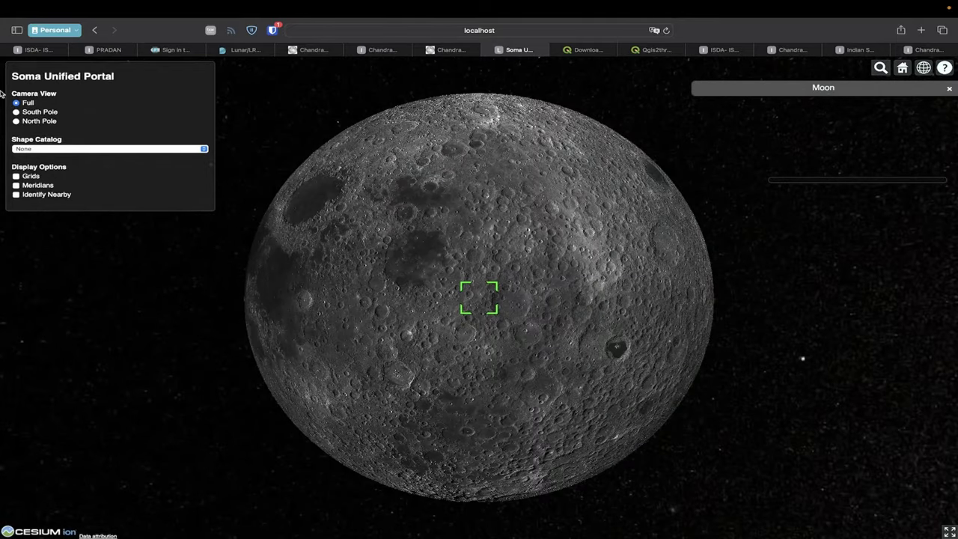
Try the South Pole, North Pole and Full camera views of the globe, finishing on South Pole
{"action": "left_click", "coordinate": [34, 114]}
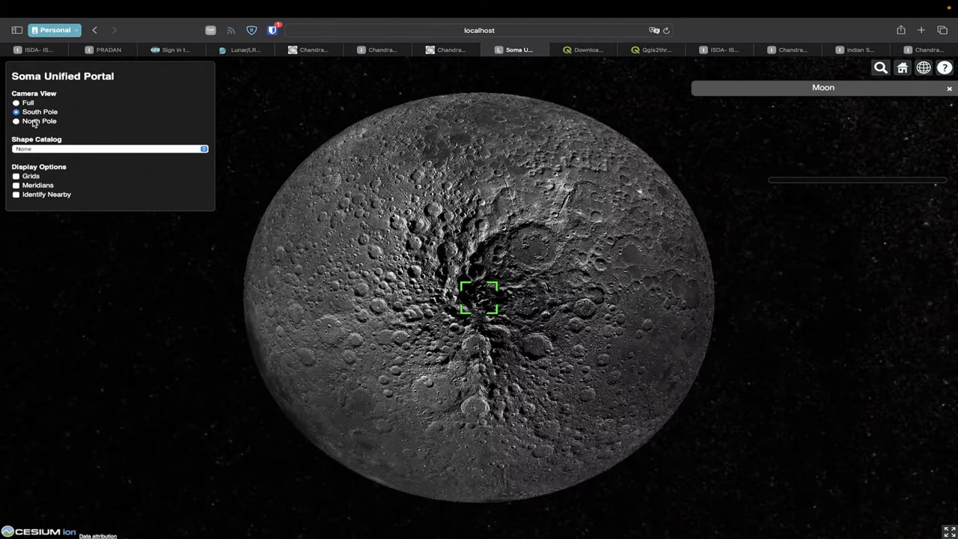
{"action": "left_click", "coordinate": [33, 122]}
{"action": "left_click", "coordinate": [21, 111]}
{"action": "left_click", "coordinate": [29, 122]}
{"action": "left_click", "coordinate": [26, 105]}
{"action": "left_click", "coordinate": [33, 113]}
{"action": "left_click", "coordinate": [32, 122]}
{"action": "left_click", "coordinate": [33, 113]}
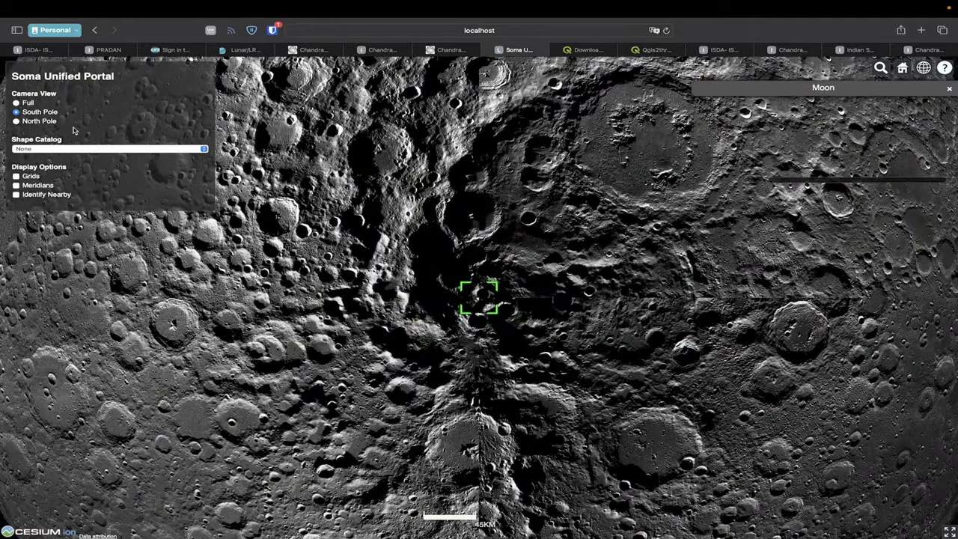
Load the shape catalog OHRC South Pole - Orbiter High Resolution Camera and examine its footprints around the pole
{"action": "left_click", "coordinate": [41, 150]}
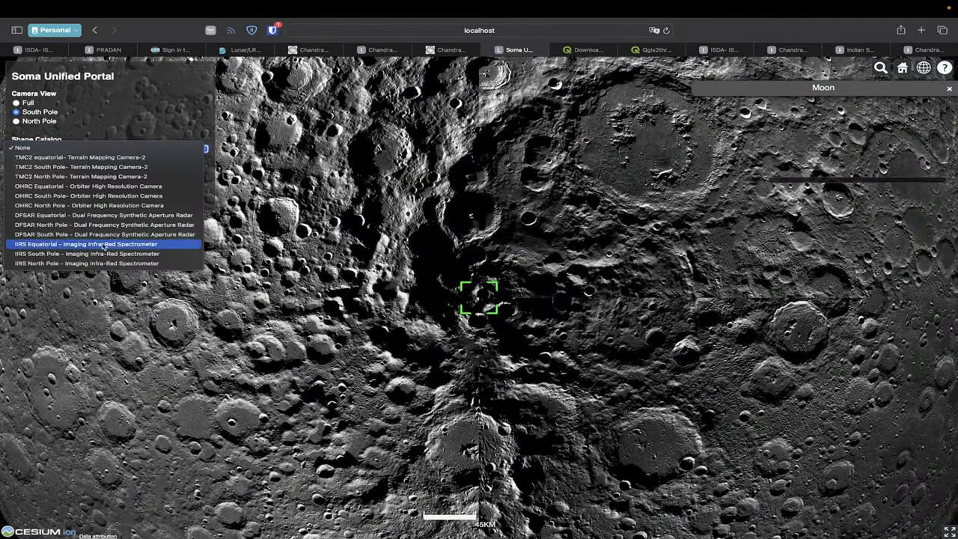
{"action": "left_click", "coordinate": [50, 195]}
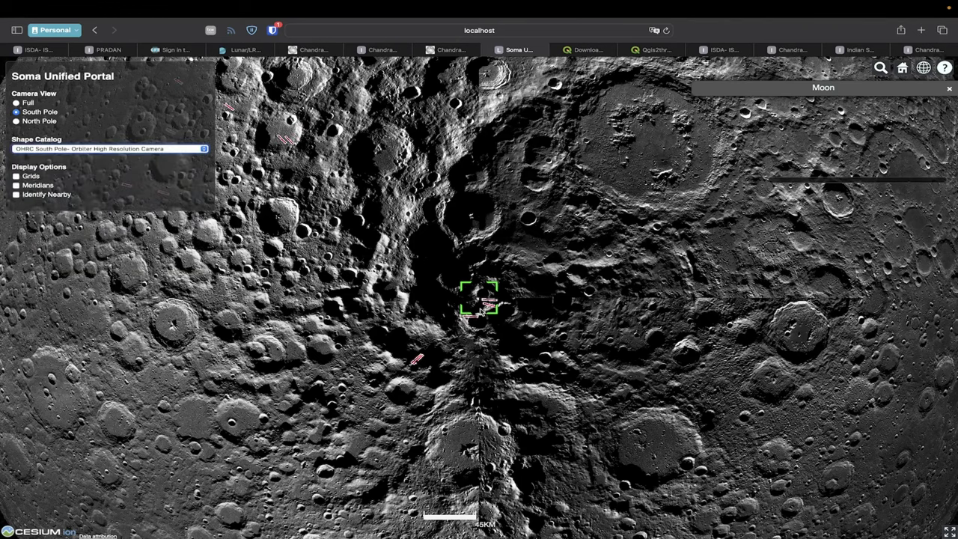
{"action": "scroll", "coordinate": [574, 279], "scroll_direction": "down", "scroll_amount": 10}
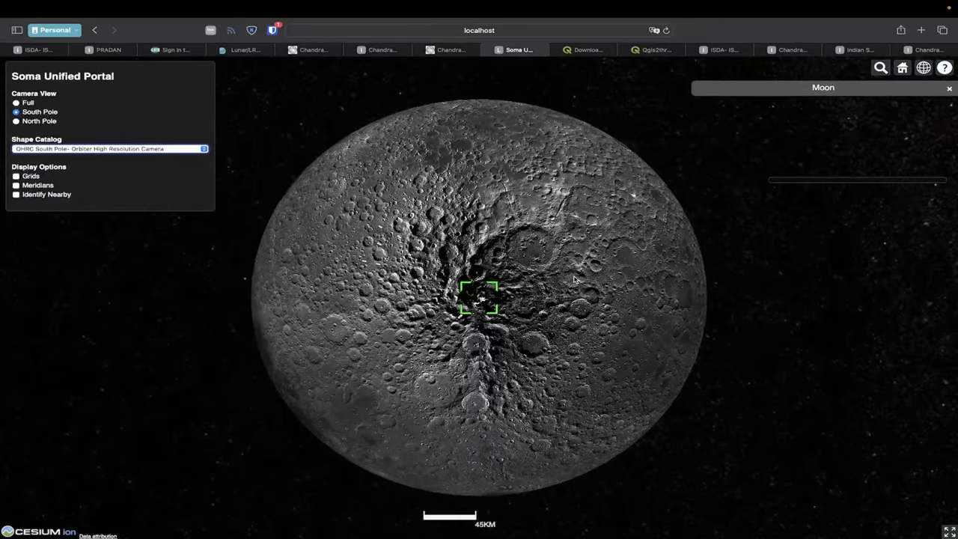
{"action": "scroll", "coordinate": [475, 273], "scroll_direction": "up", "scroll_amount": 5}
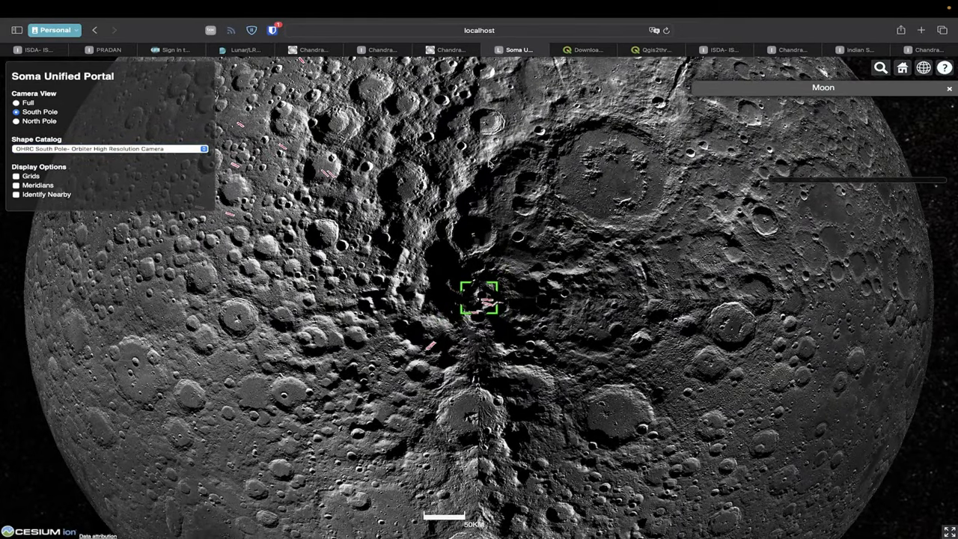
{"action": "scroll", "coordinate": [416, 150], "scroll_direction": "down", "scroll_amount": 5}
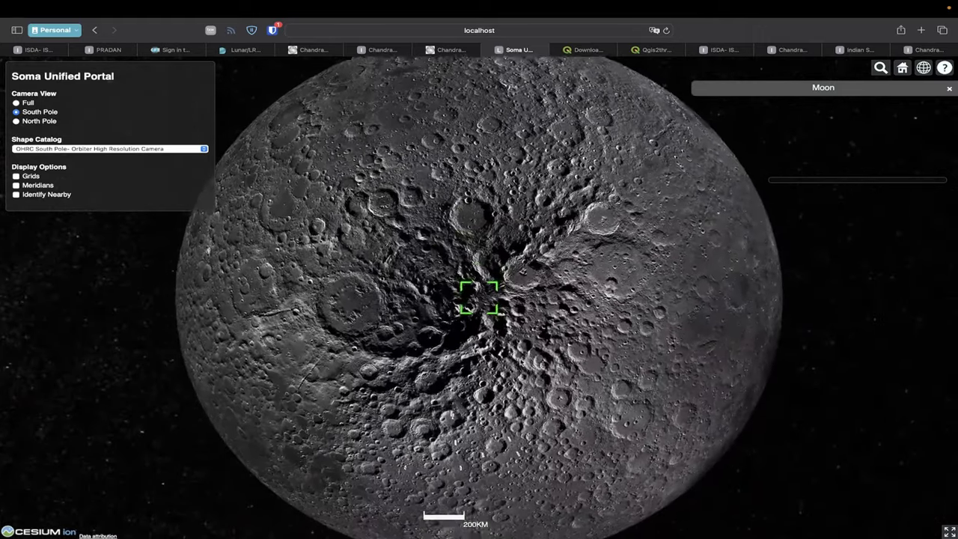
{"action": "scroll", "coordinate": [464, 384], "scroll_direction": "up", "scroll_amount": 5}
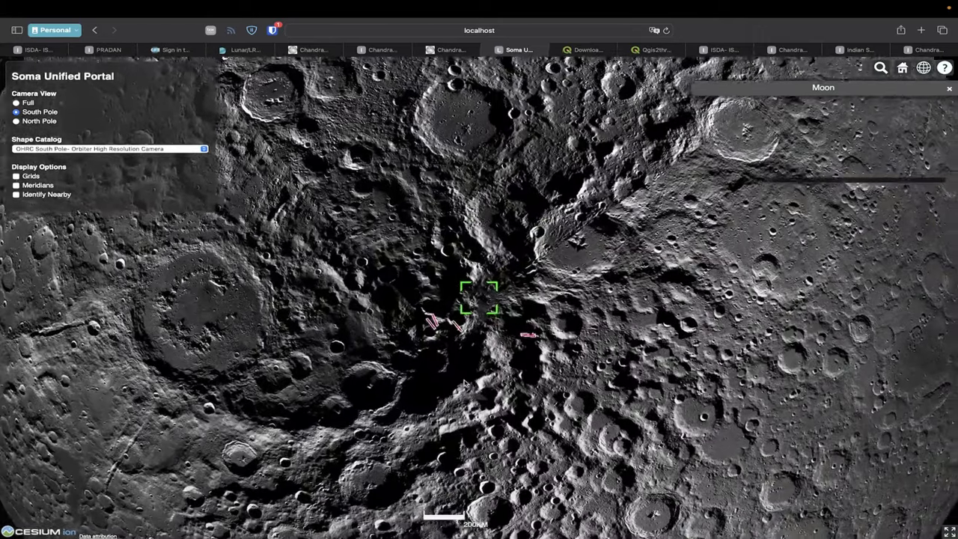
{"action": "scroll", "coordinate": [464, 384], "scroll_direction": "down", "scroll_amount": 5}
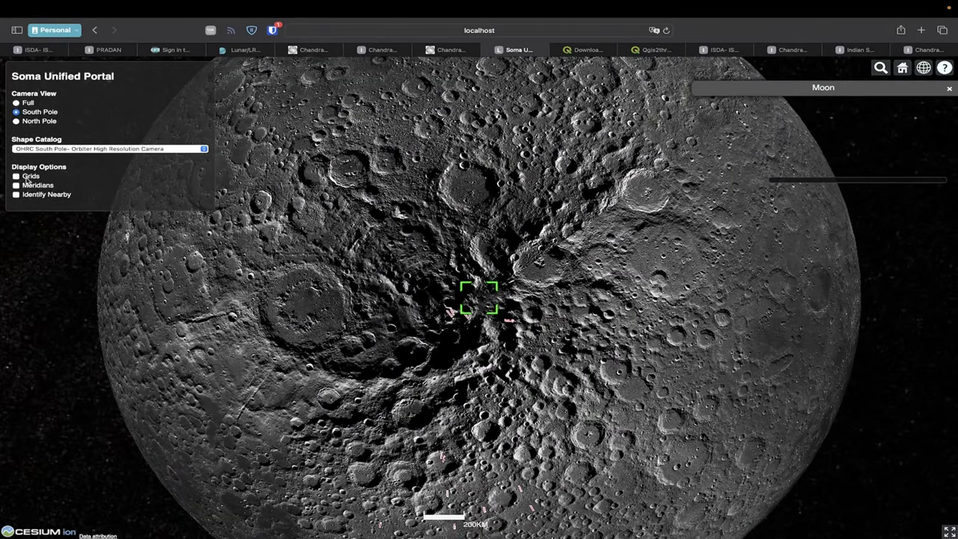
Show the latitude and longitude grids on the globe and inspect the OHRC footprints against them near the south pole
{"action": "left_click", "coordinate": [16, 177]}
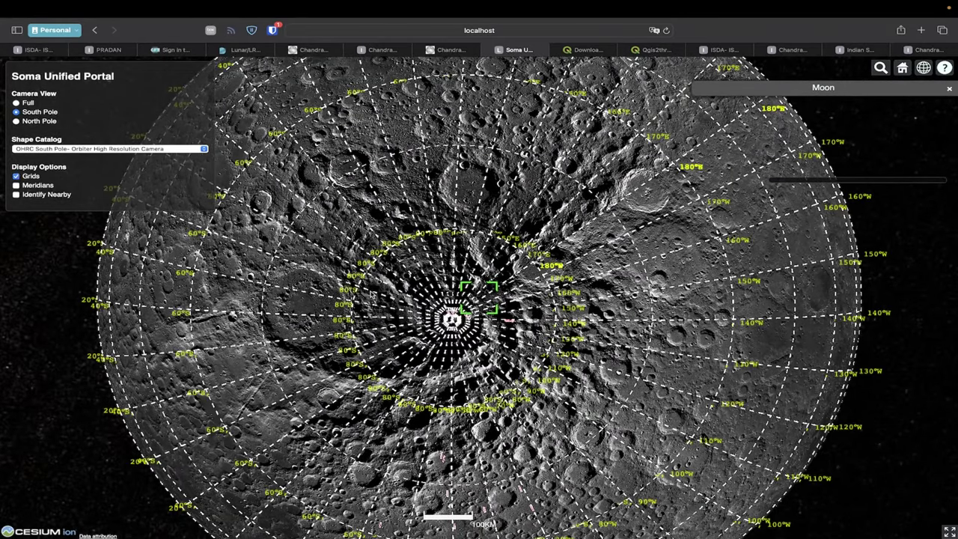
{"action": "scroll", "coordinate": [479, 295], "scroll_direction": "up", "scroll_amount": 5}
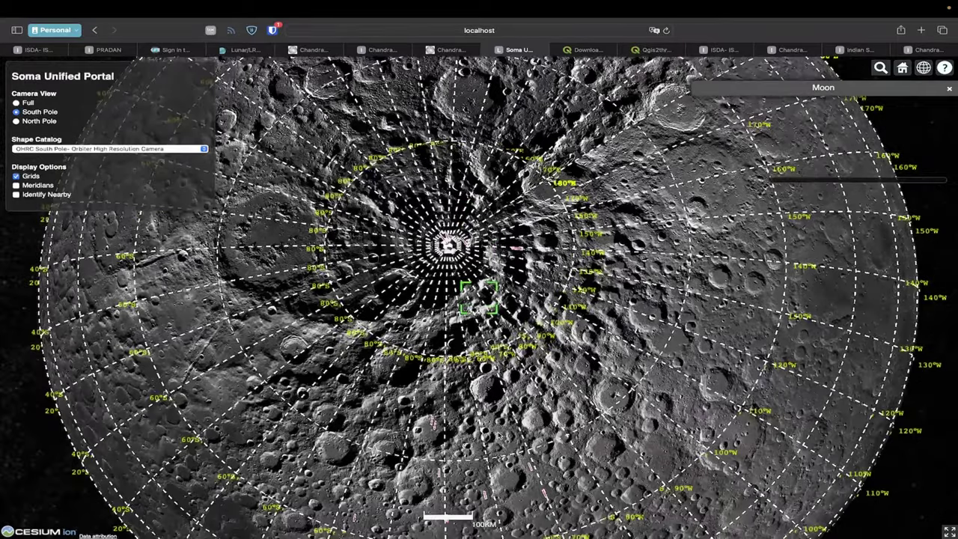
{"action": "scroll", "coordinate": [479, 300], "scroll_direction": "up", "scroll_amount": 5}
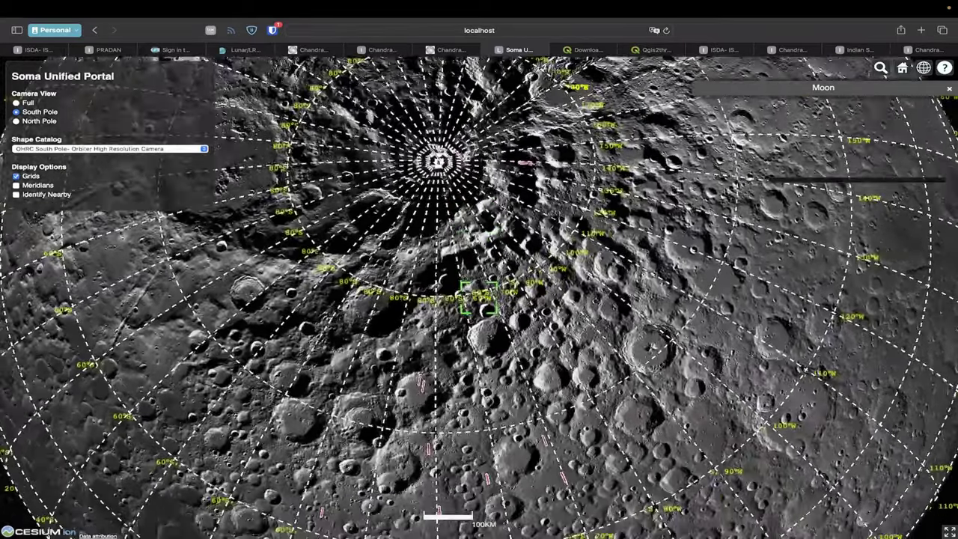
Close the Moon information box, search landmarks for chandra and fly to Chandrayaan 3 - (PLS) ShivShakti Point
{"action": "scroll", "coordinate": [479, 300], "scroll_direction": "up", "scroll_amount": 5}
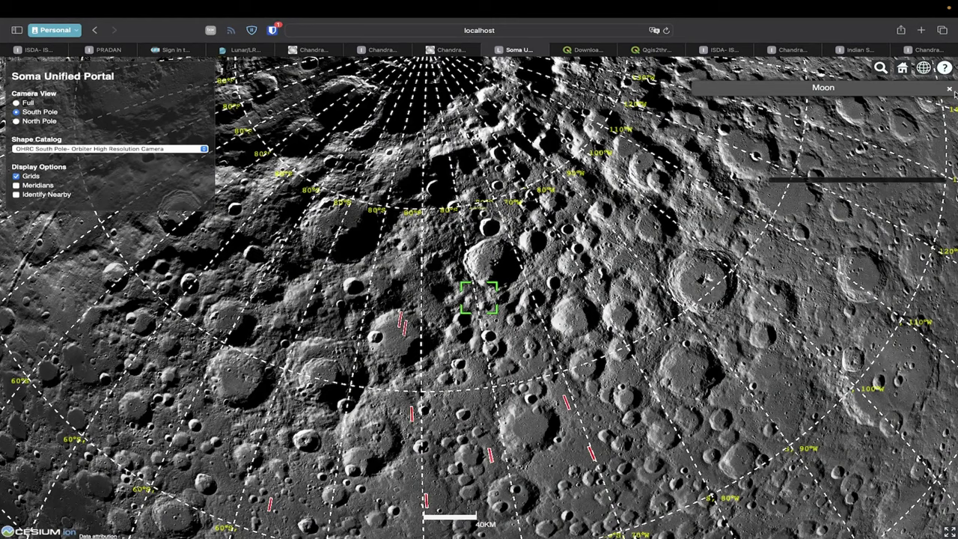
{"action": "left_click", "coordinate": [949, 89]}
{"action": "mouse_move", "coordinate": [880, 67]}
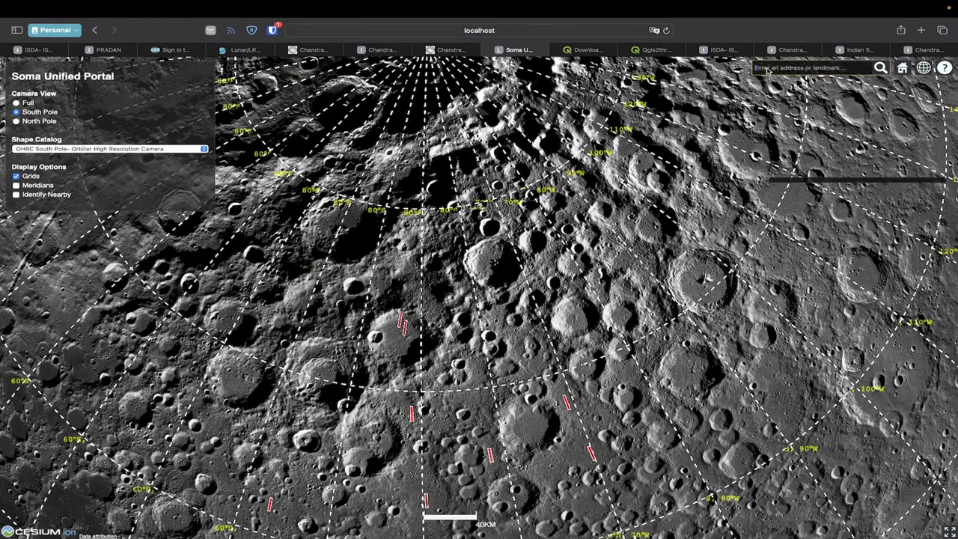
{"action": "left_click", "coordinate": [766, 70]}
{"action": "type", "text": "Shiv"}
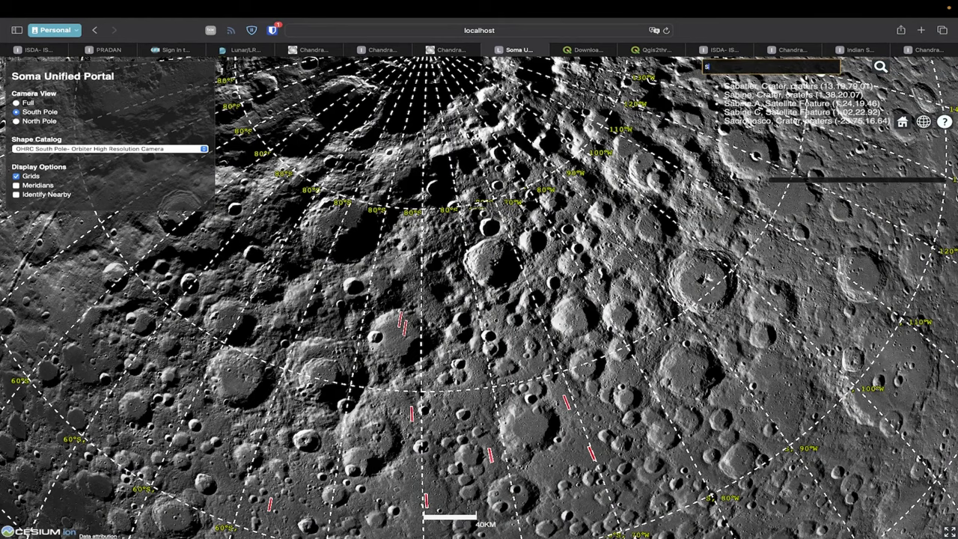
{"action": "type", "text": "iv"}
{"action": "type", "text": "and"}
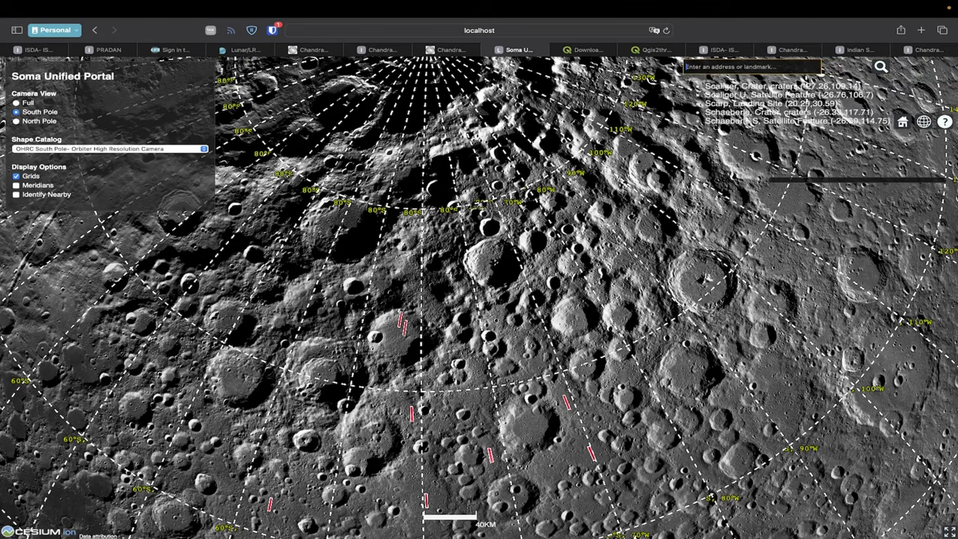
{"action": "type", "text": "chandra"}
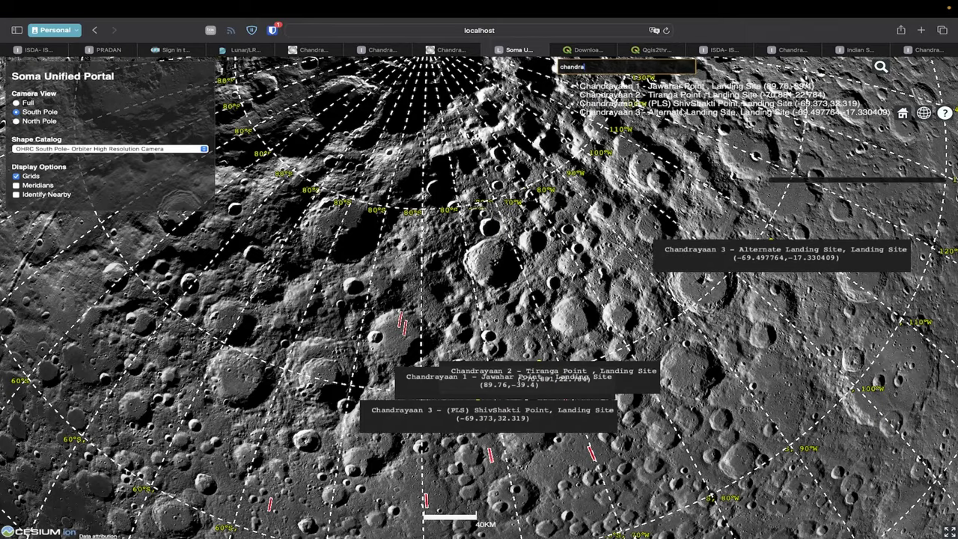
{"action": "key", "text": "Down"}
{"action": "key", "text": "Down"}
{"action": "key", "text": "Down"}
{"action": "key", "text": "Return"}
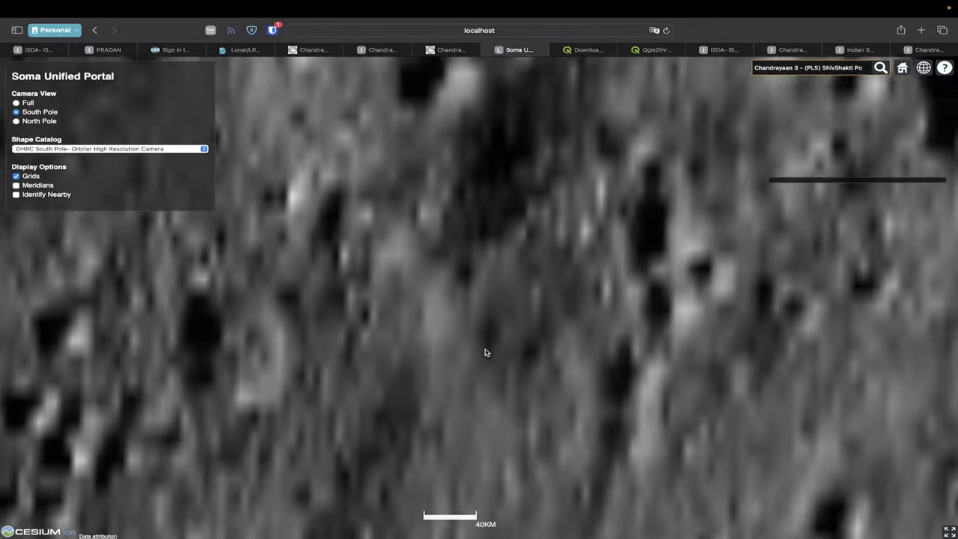
View the ShivShakti Point marker among the OHRC footprints and hide the latitude and longitude grids
{"action": "scroll", "coordinate": [485, 351], "scroll_direction": "down", "scroll_amount": 10}
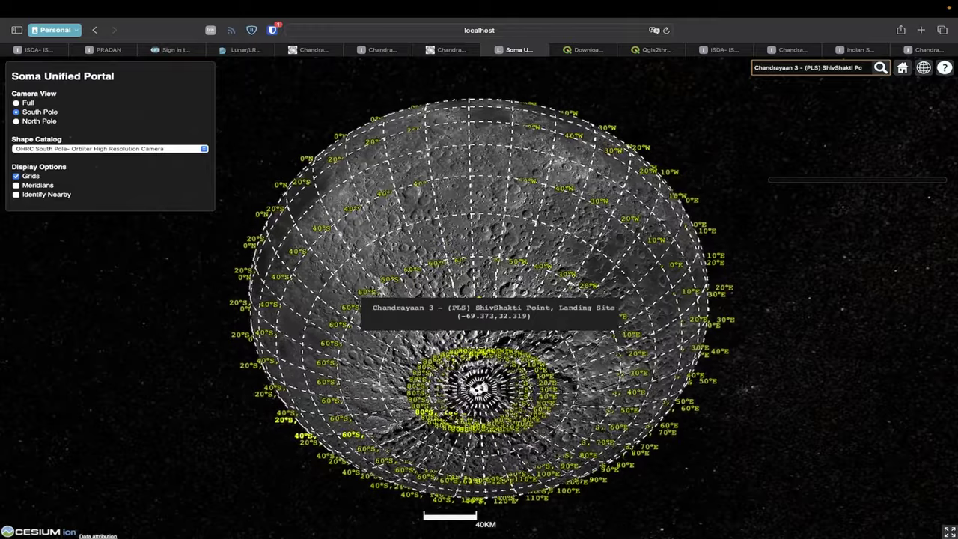
{"action": "scroll", "coordinate": [483, 299], "scroll_direction": "up", "scroll_amount": 5}
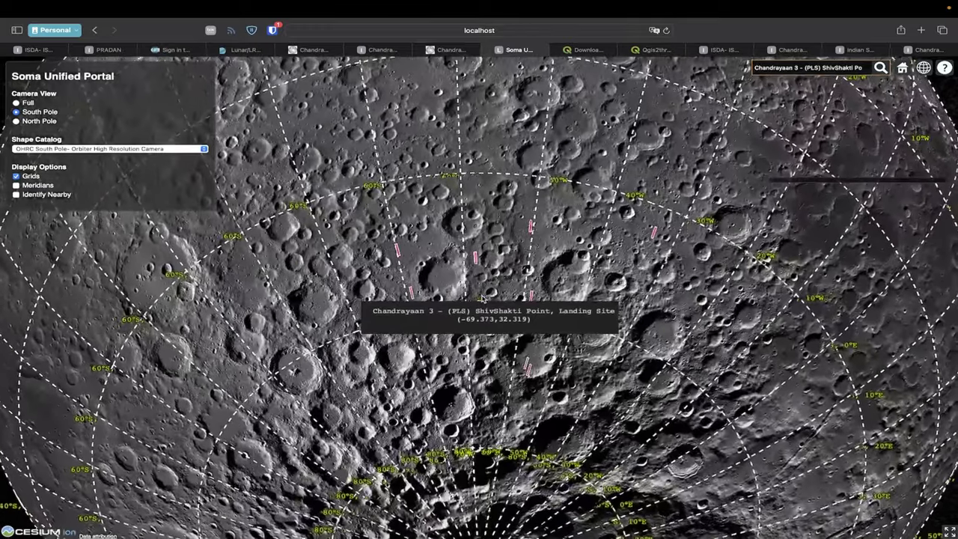
{"action": "left_click", "coordinate": [115, 149]}
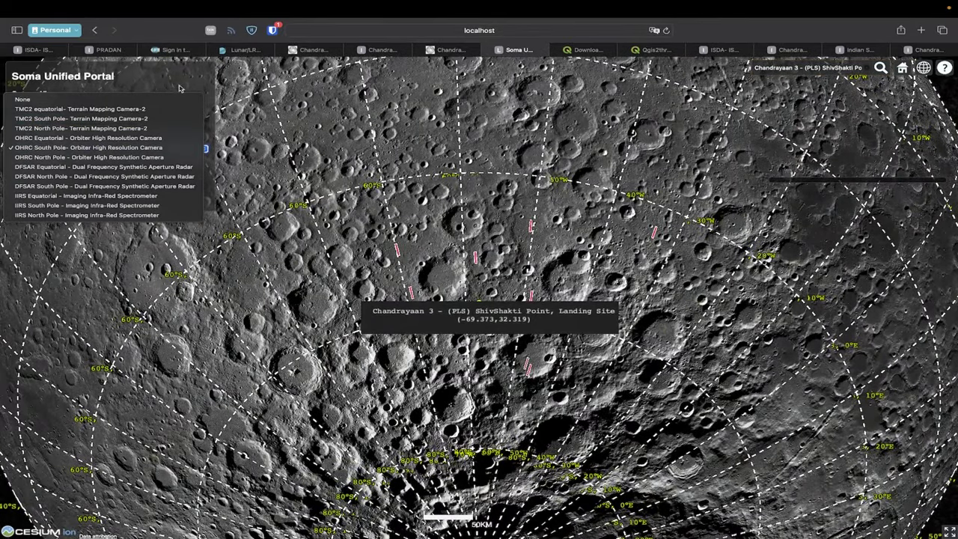
{"action": "key", "text": "Escape"}
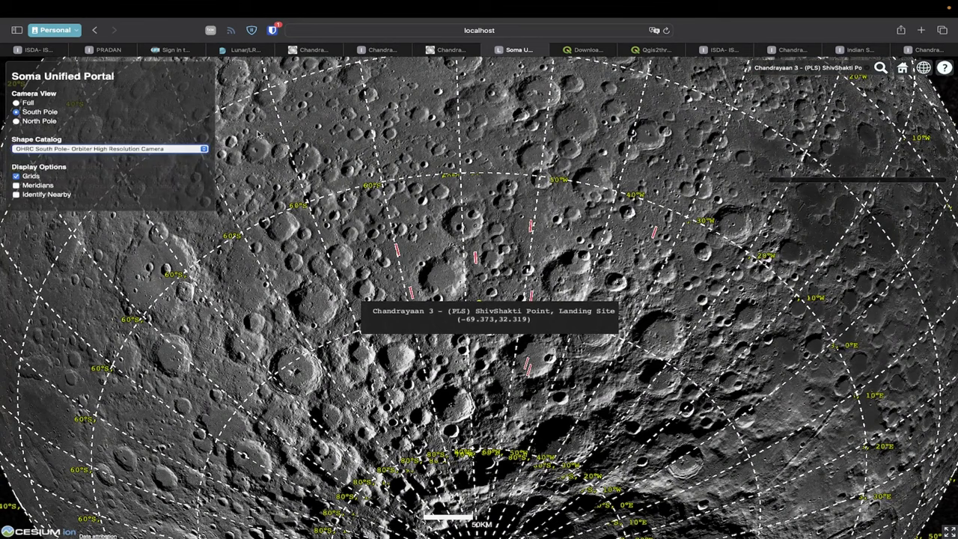
{"action": "left_click", "coordinate": [16, 176]}
Examine the ShivShakti Point landing site against the surrounding OHRC footprints on the globe without grids
{"action": "scroll", "coordinate": [621, 354], "scroll_direction": "down", "scroll_amount": 5}
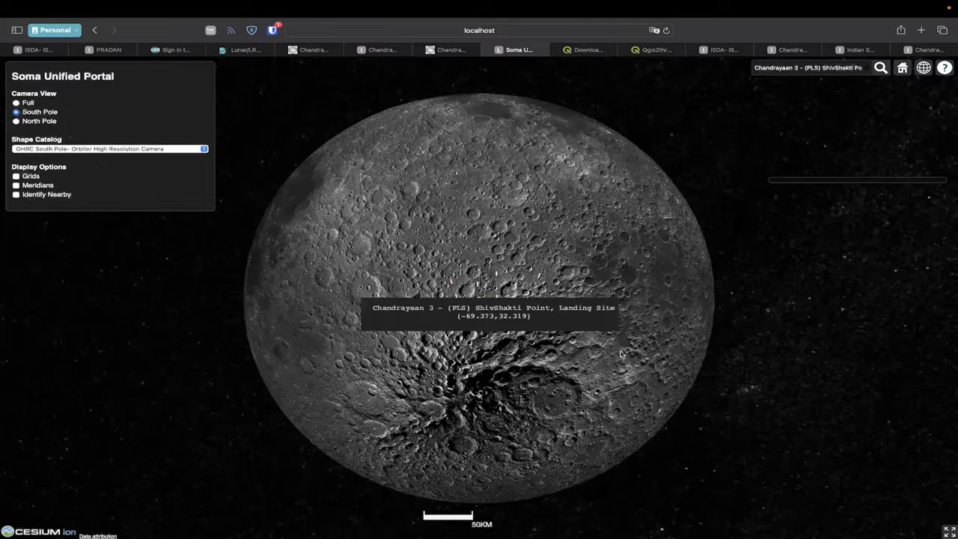
{"action": "scroll", "coordinate": [473, 297], "scroll_direction": "up", "scroll_amount": 2}
{"action": "scroll", "coordinate": [474, 298], "scroll_direction": "down", "scroll_amount": 4}
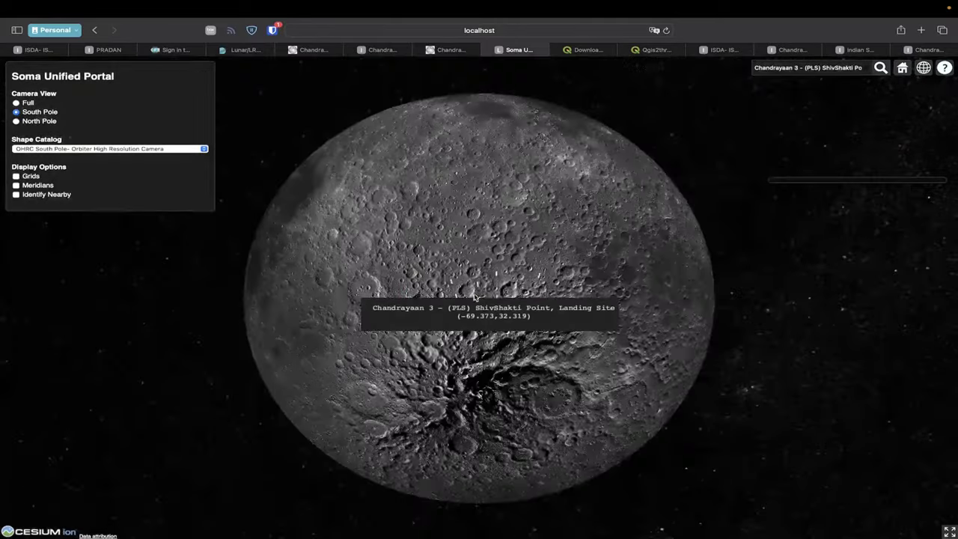
{"action": "scroll", "coordinate": [494, 286], "scroll_direction": "up", "scroll_amount": 2}
{"action": "scroll", "coordinate": [494, 286], "scroll_direction": "down", "scroll_amount": 2}
{"action": "left_click", "coordinate": [476, 288]}
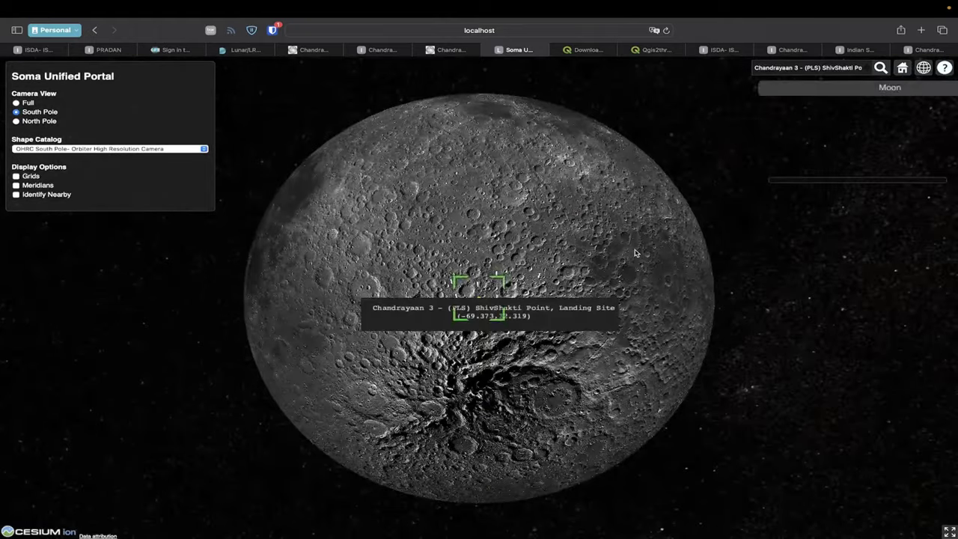
{"action": "scroll", "coordinate": [478, 297], "scroll_direction": "up", "scroll_amount": 3}
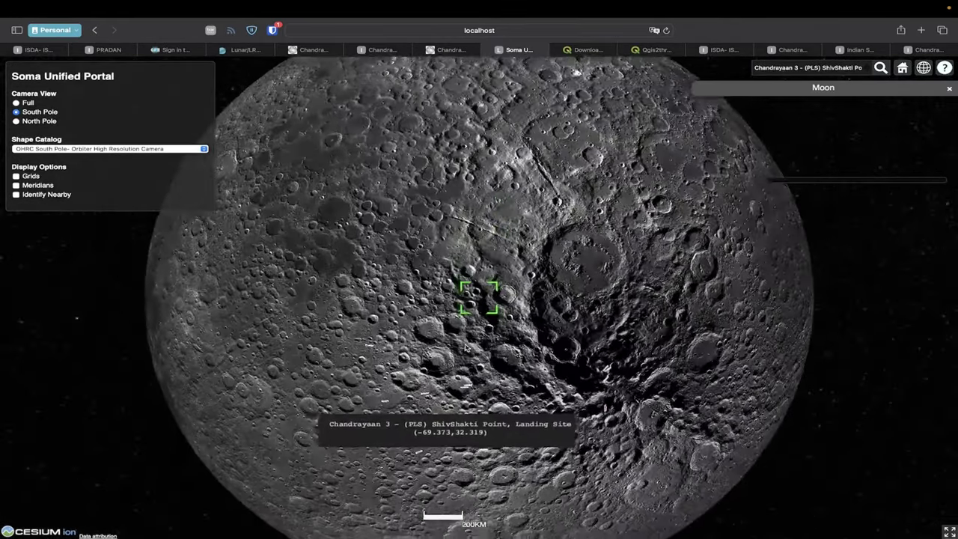
{"action": "scroll", "coordinate": [428, 341], "scroll_direction": "up", "scroll_amount": 3}
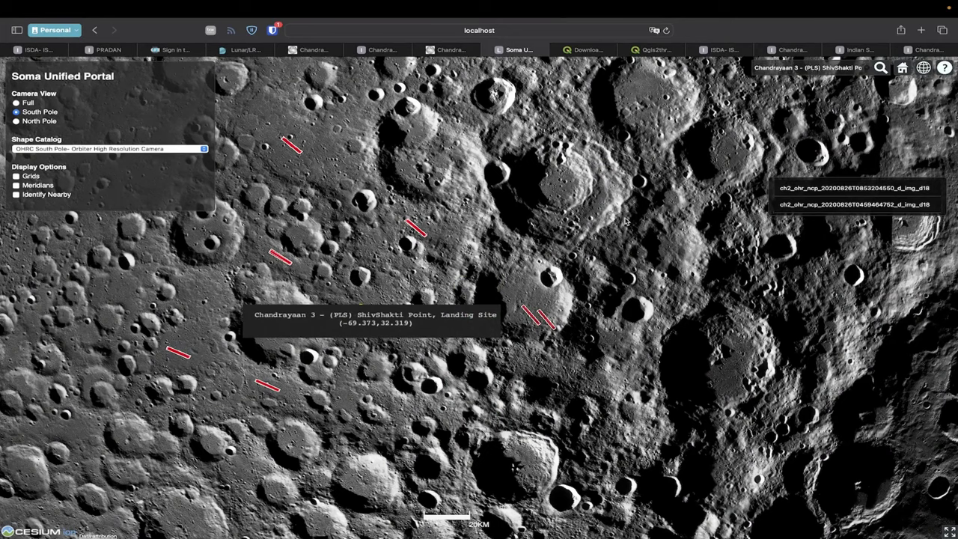
Replace the landmark search with the coordinates -69.367621, 32.348126 and view that marker among the OHRC footprints
{"action": "left_click", "coordinate": [807, 71]}
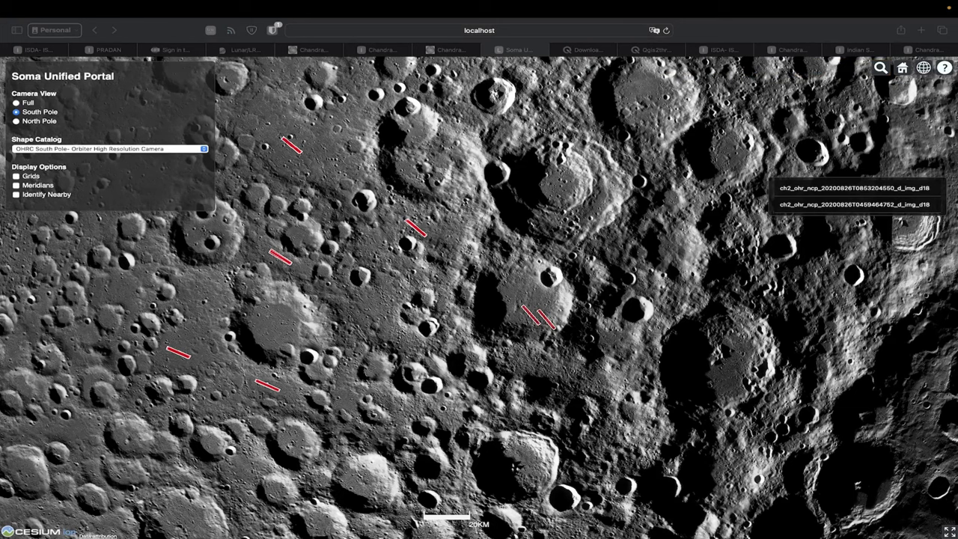
{"action": "left_click", "coordinate": [874, 69]}
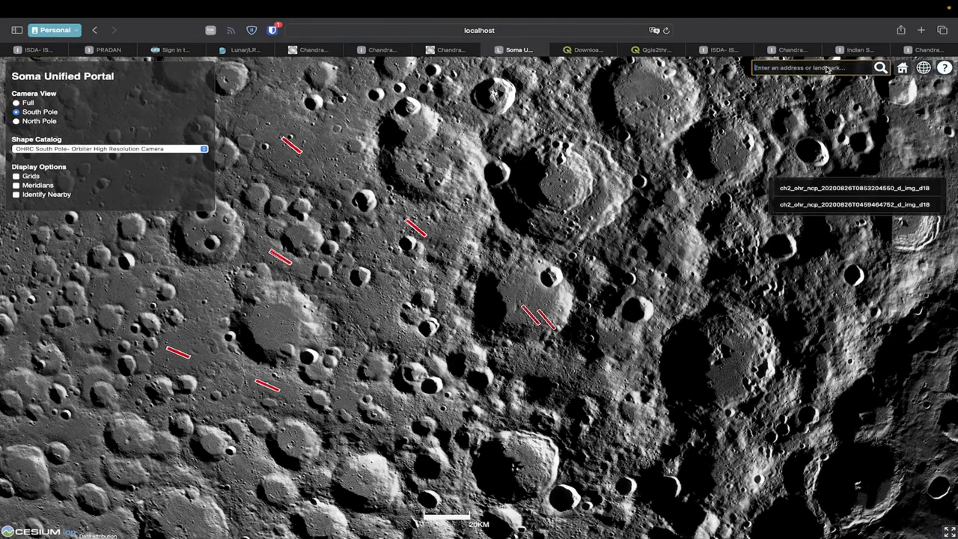
{"action": "type", "text": "-69.367621, 32.348126"}
{"action": "key", "text": "Return"}
{"action": "scroll", "coordinate": [470, 300], "scroll_direction": "down", "scroll_amount": 10}
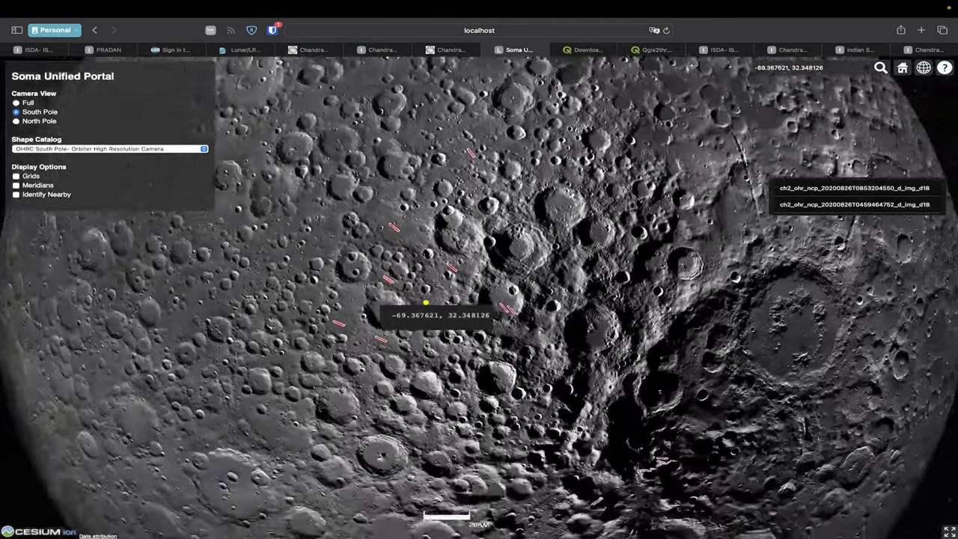
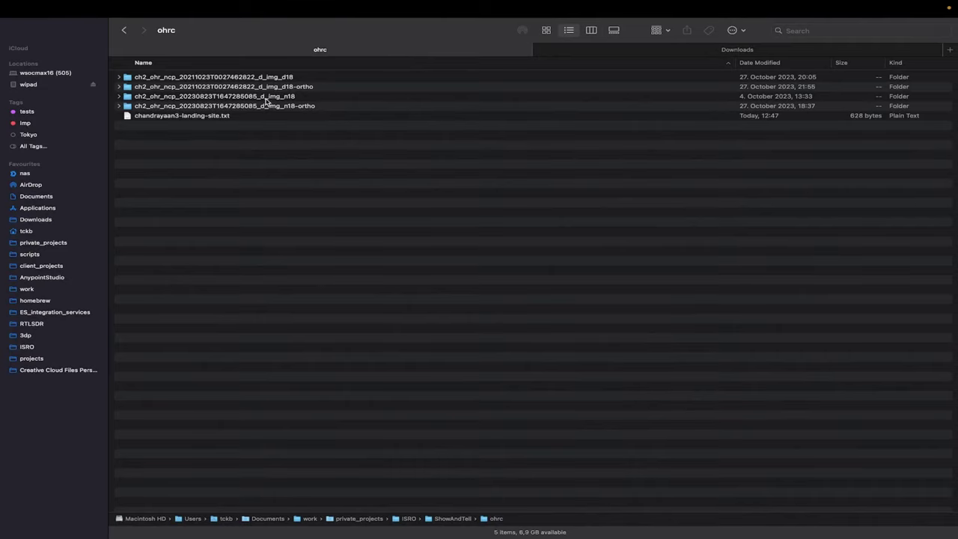
{"action": "left_click", "coordinate": [124, 30]}
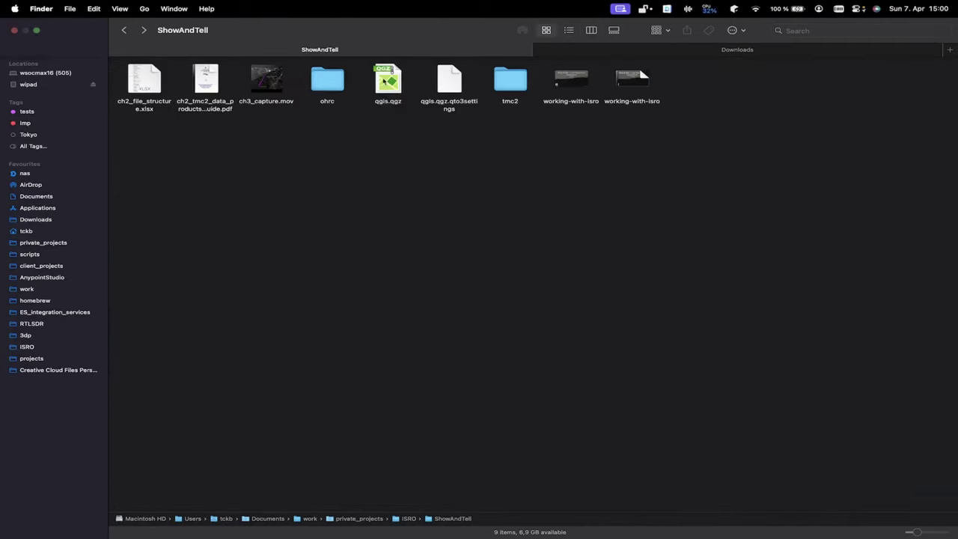
{"action": "double_click", "coordinate": [509, 102]}
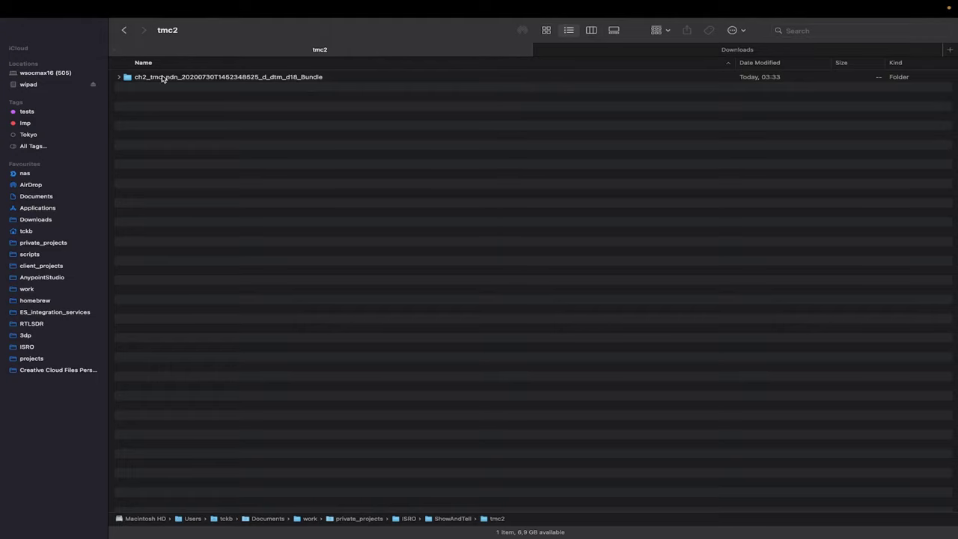
{"action": "double_click", "coordinate": [142, 78]}
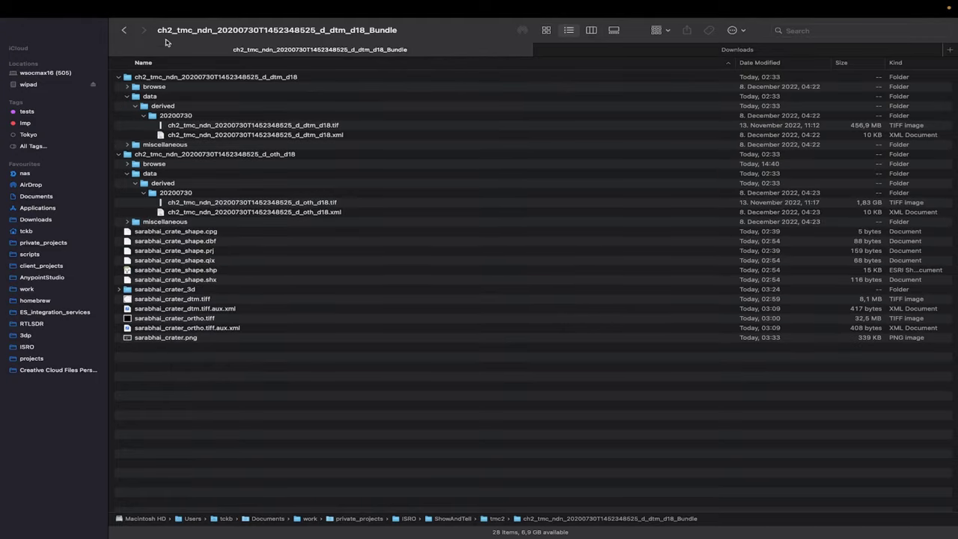
Collapse the bundle's d_dtm_d18 and d_oth_d18 product folders and examine the two folders
{"action": "left_click", "coordinate": [118, 78]}
{"action": "left_click", "coordinate": [122, 87]}
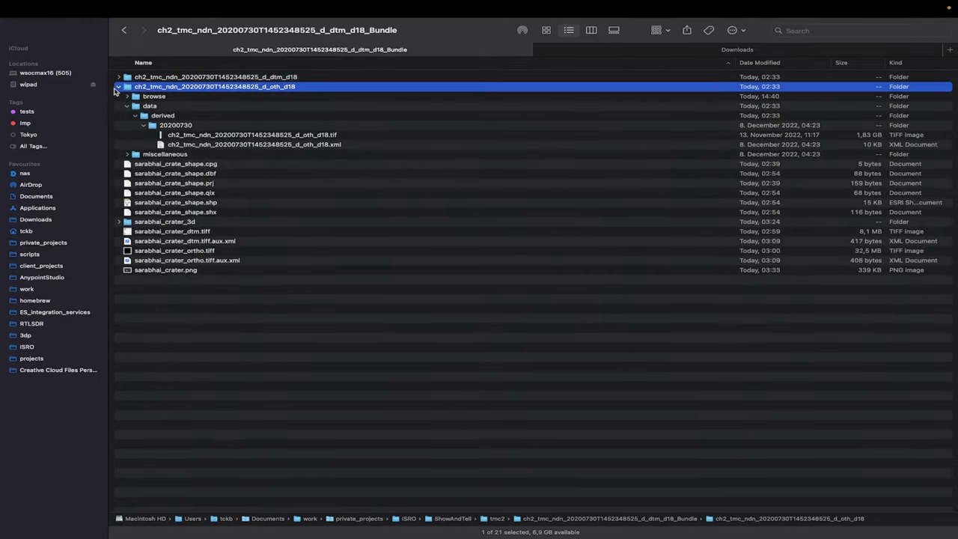
{"action": "left_click", "coordinate": [119, 87]}
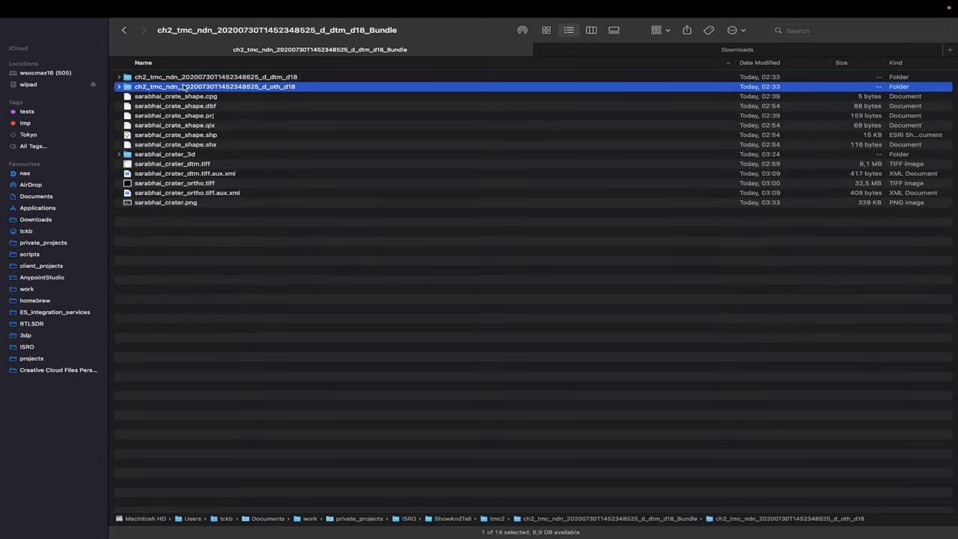
{"action": "left_click", "coordinate": [279, 78]}
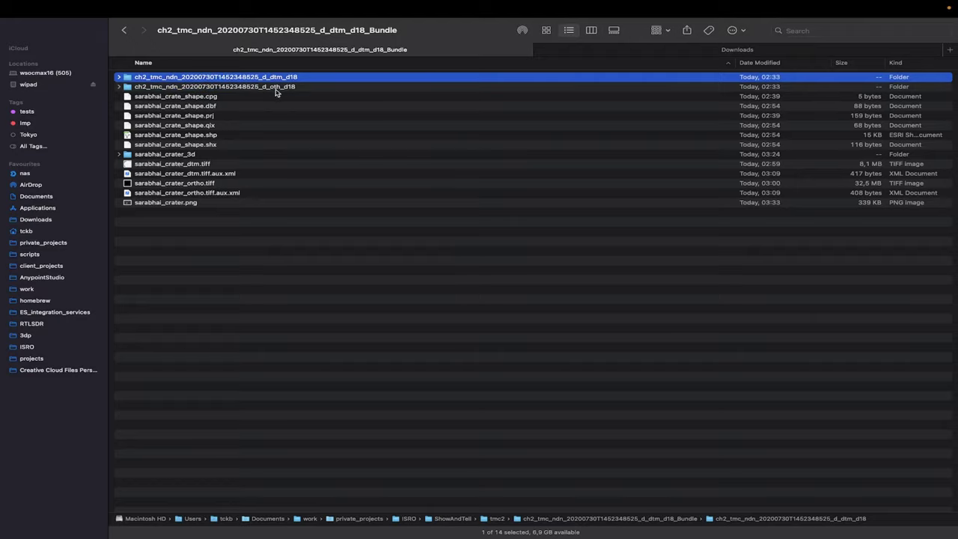
{"action": "left_click", "coordinate": [119, 86]}
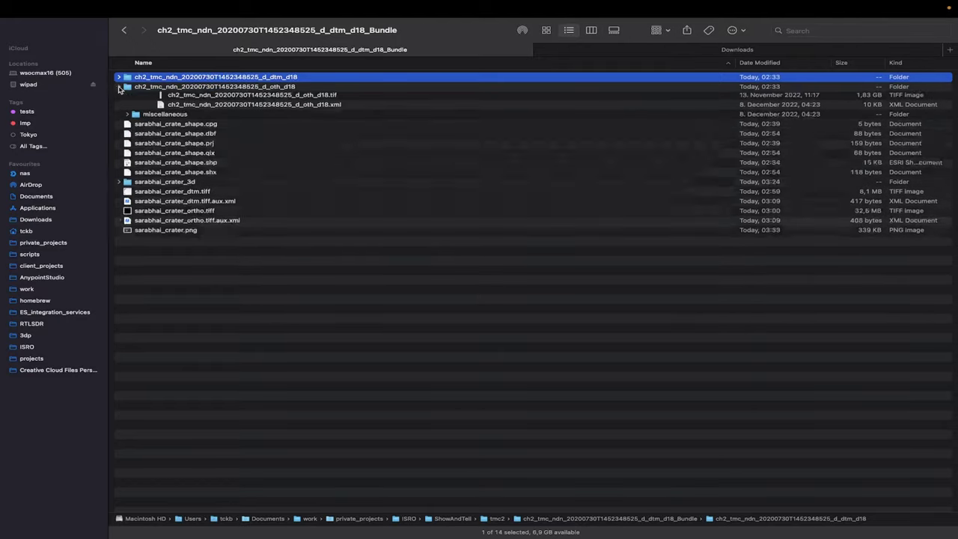
Switch to the presentation, start the slideshow and advance to the "Lets explore QGIS" slide
{"action": "key", "text": "ctrl+Right"}
{"action": "key", "text": "ctrl+Left"}
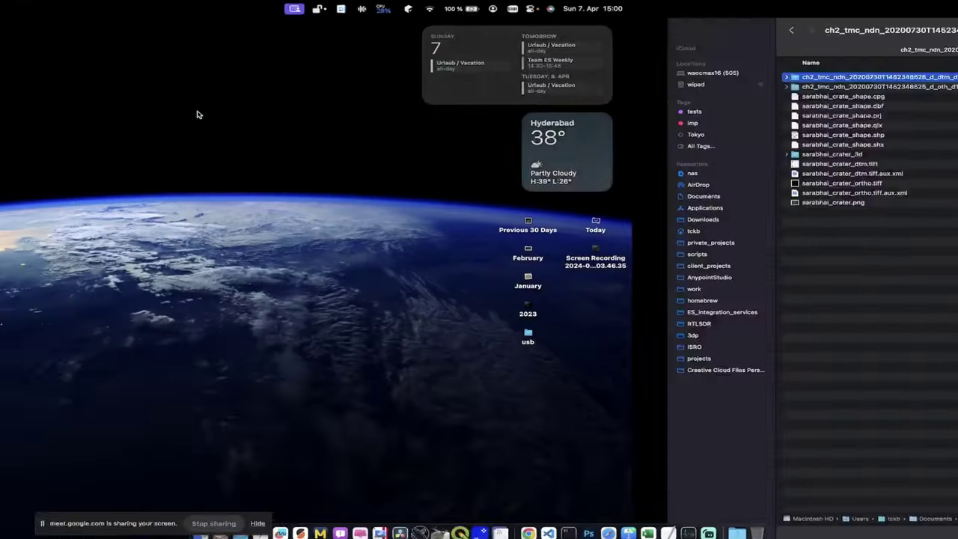
{"action": "key", "text": "ctrl+Right"}
{"action": "key", "text": "ctrl+Right"}
{"action": "key", "text": "alt+super+p"}
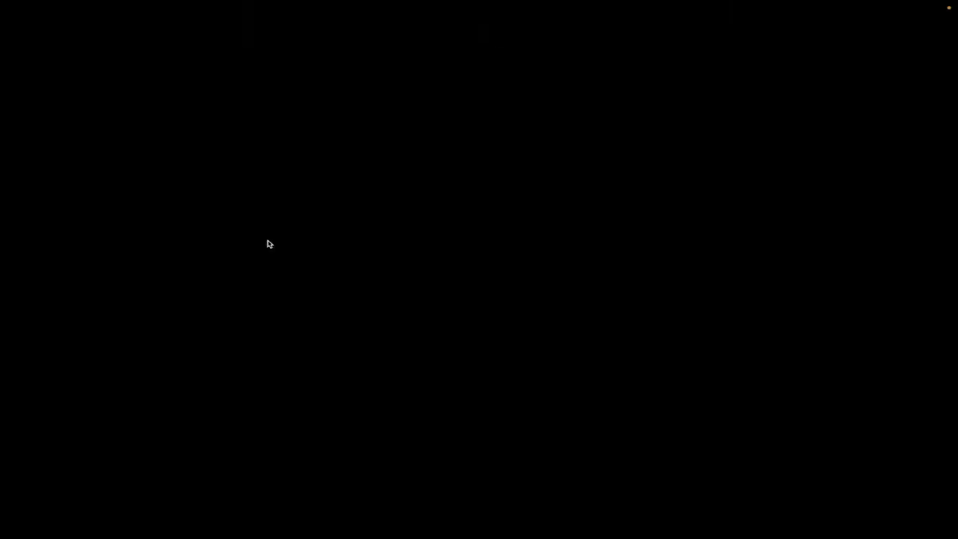
{"action": "key", "text": "Right"}
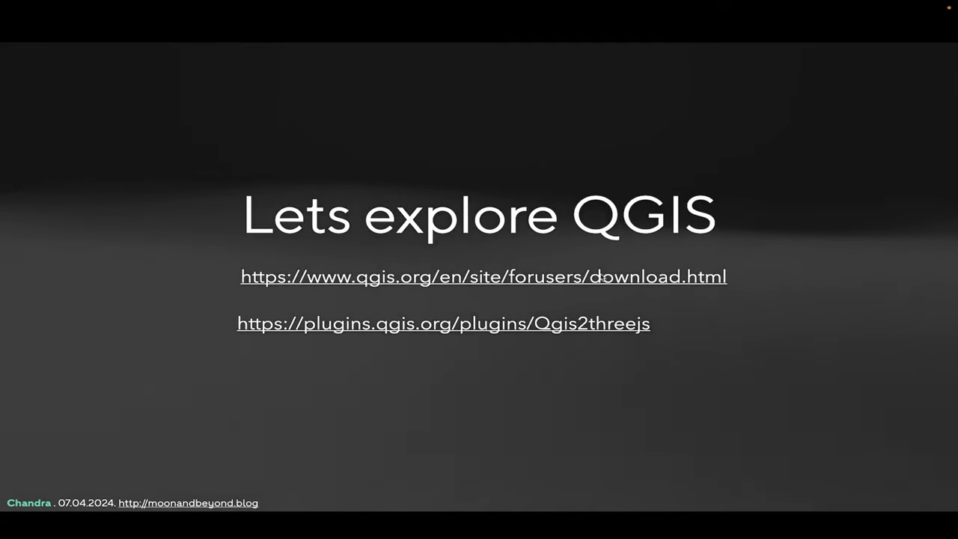
Leave the slide, pass the QGIS window and switch to the browser with the Chandrayaan map page
{"action": "key", "text": "ctrl+Right"}
{"action": "key", "text": "ctrl+Right"}
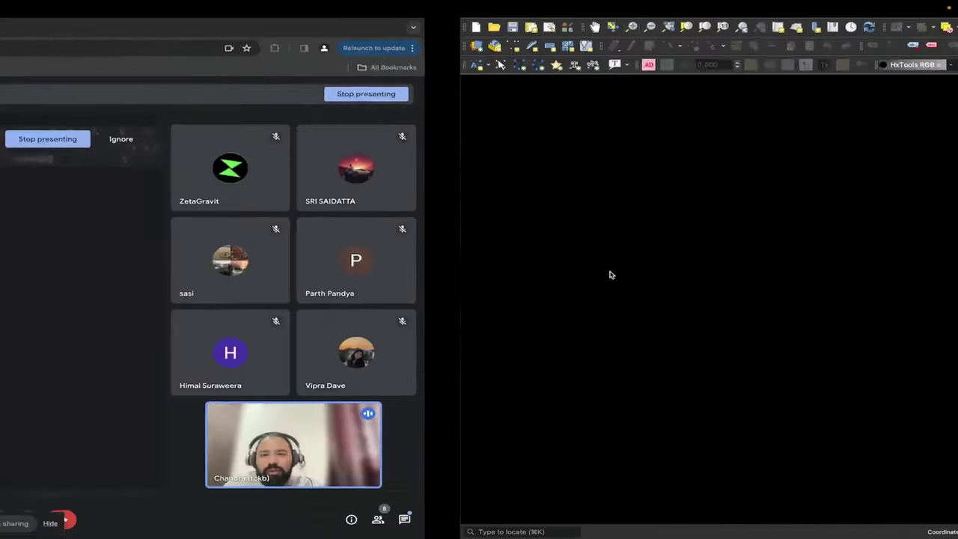
{"action": "key", "text": "ctrl+Left"}
{"action": "key", "text": "ctrl+Left"}
{"action": "key", "text": "ctrl+Left"}
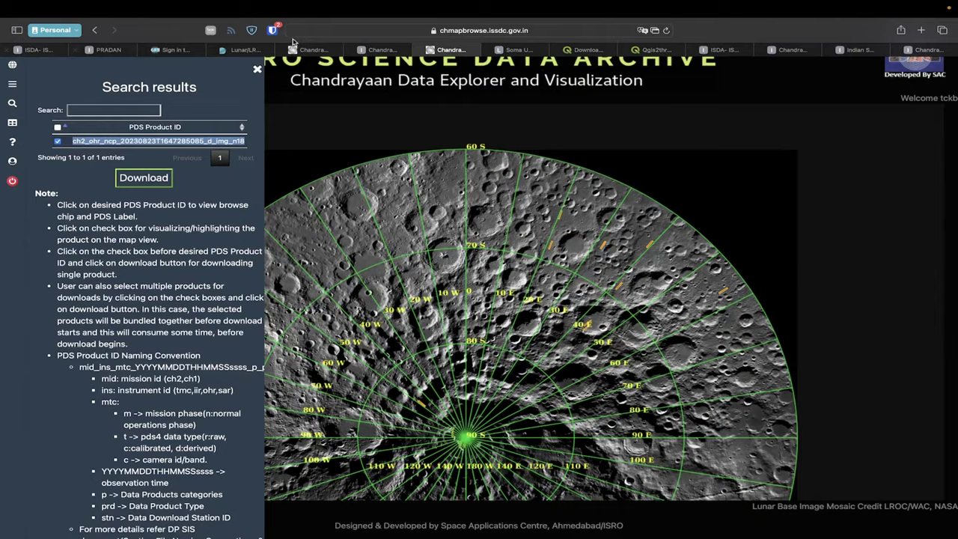
Bring up the QGIS download page among the open browser pages and show its full web address
{"action": "left_click", "coordinate": [380, 50]}
{"action": "left_click", "coordinate": [518, 49]}
{"action": "left_click", "coordinate": [584, 50]}
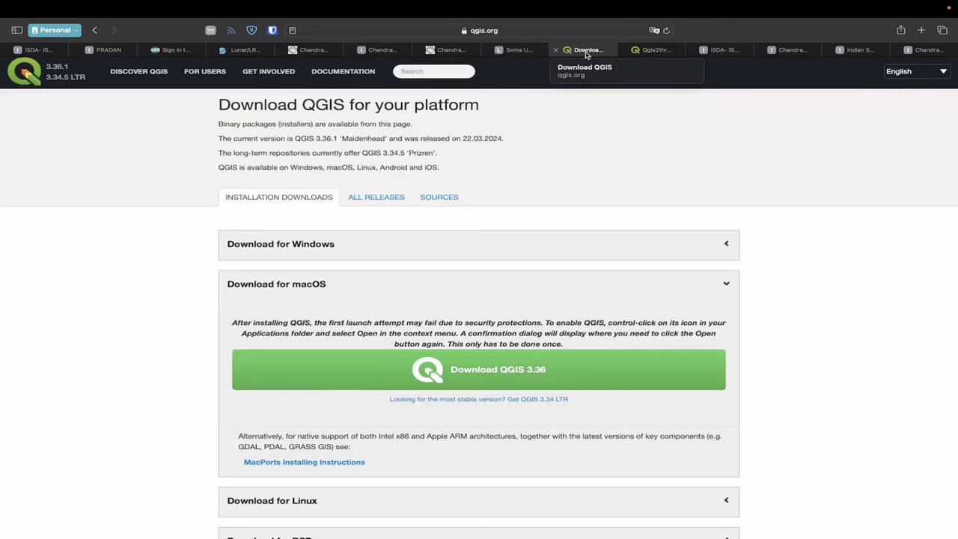
{"action": "key", "text": "ctrl+Right"}
{"action": "key", "text": "alt+super+p"}
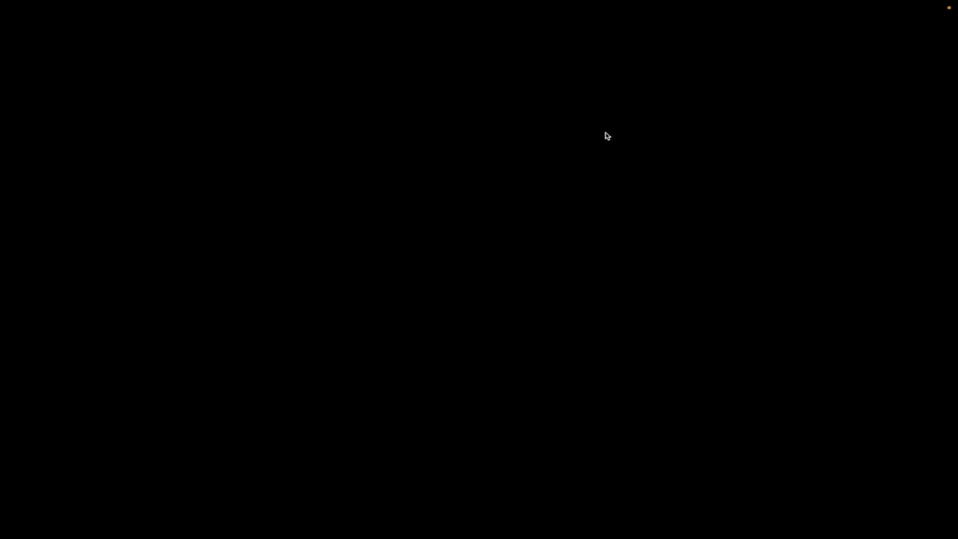
{"action": "key", "text": "ctrl+Right"}
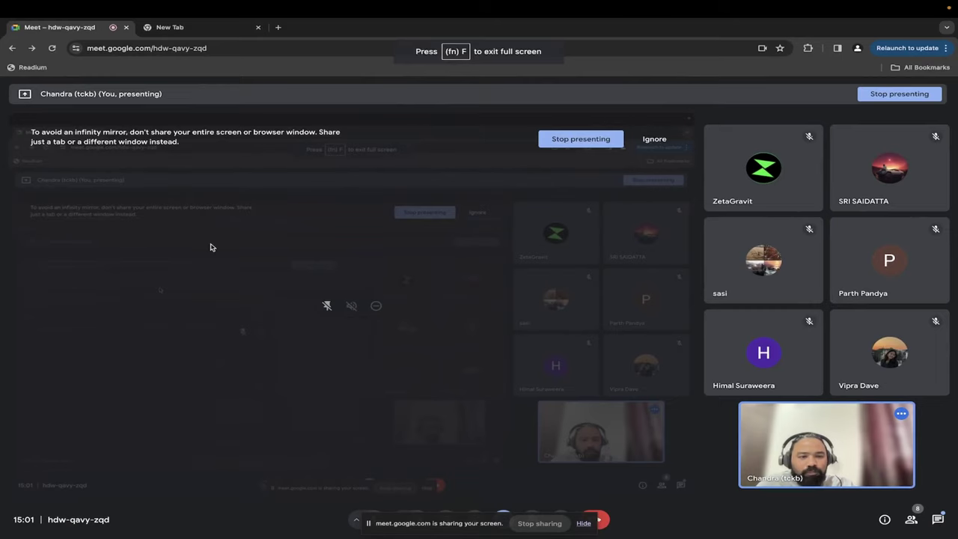
{"action": "key", "text": "ctrl+Left"}
{"action": "key", "text": "ctrl+Left"}
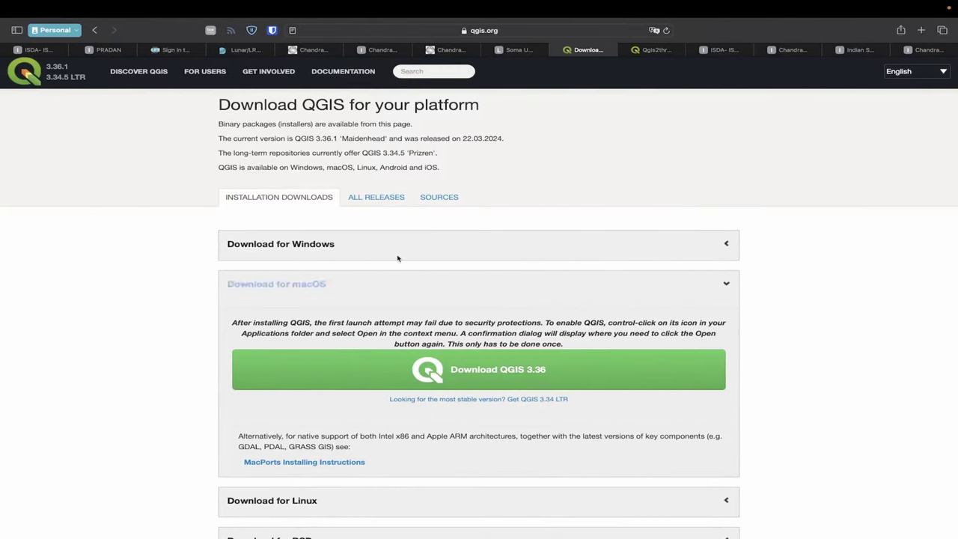
{"action": "left_click", "coordinate": [550, 35]}
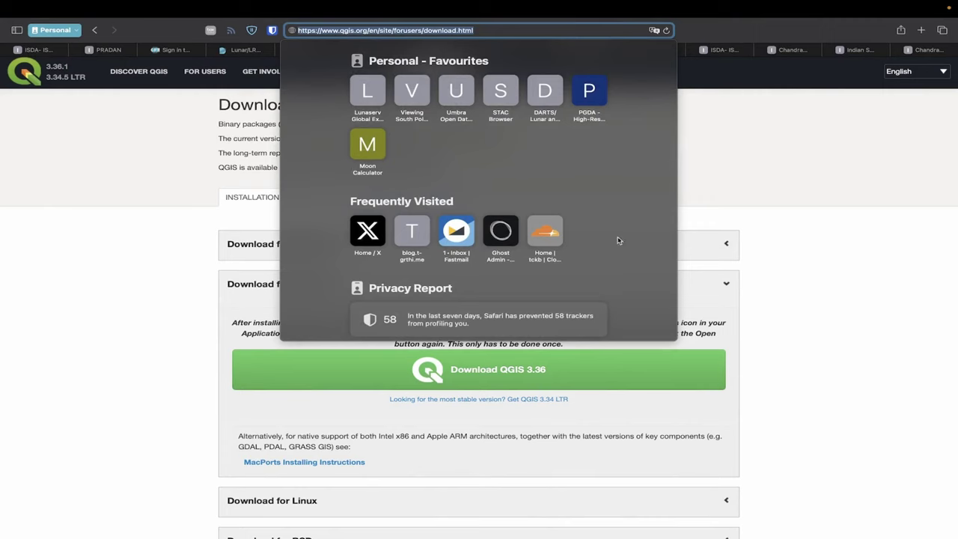
{"action": "left_click", "coordinate": [812, 235]}
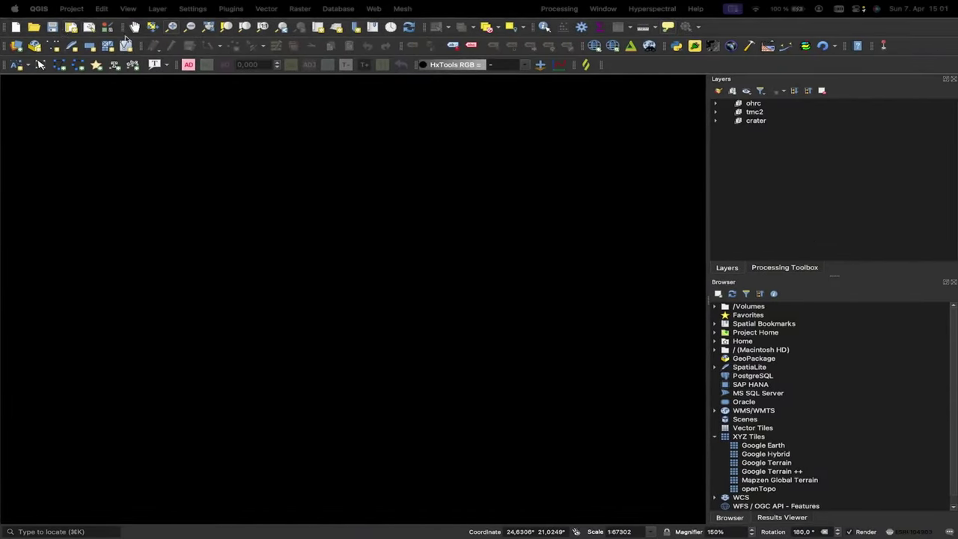
Close the project open in QGIS and dismiss all the transform messages
{"action": "left_click", "coordinate": [72, 8]}
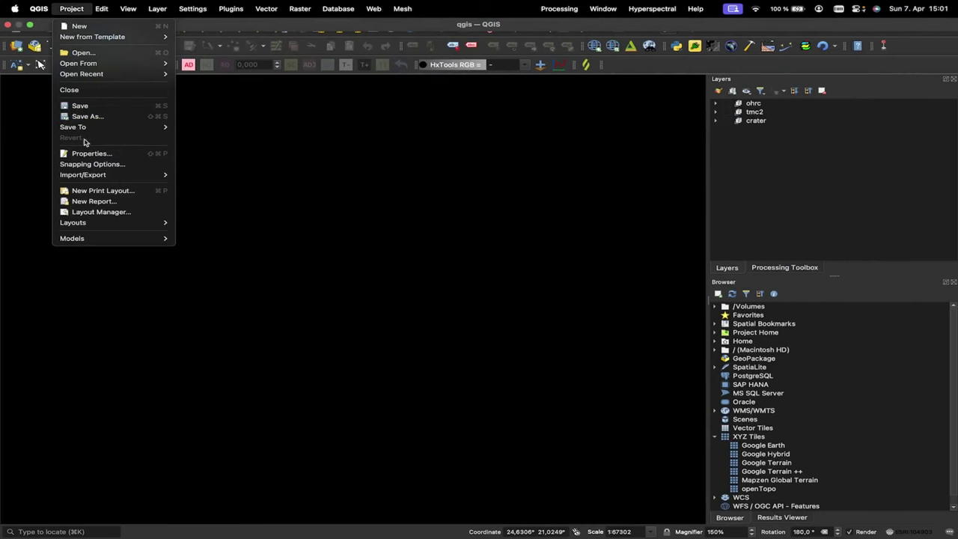
{"action": "left_click", "coordinate": [71, 89]}
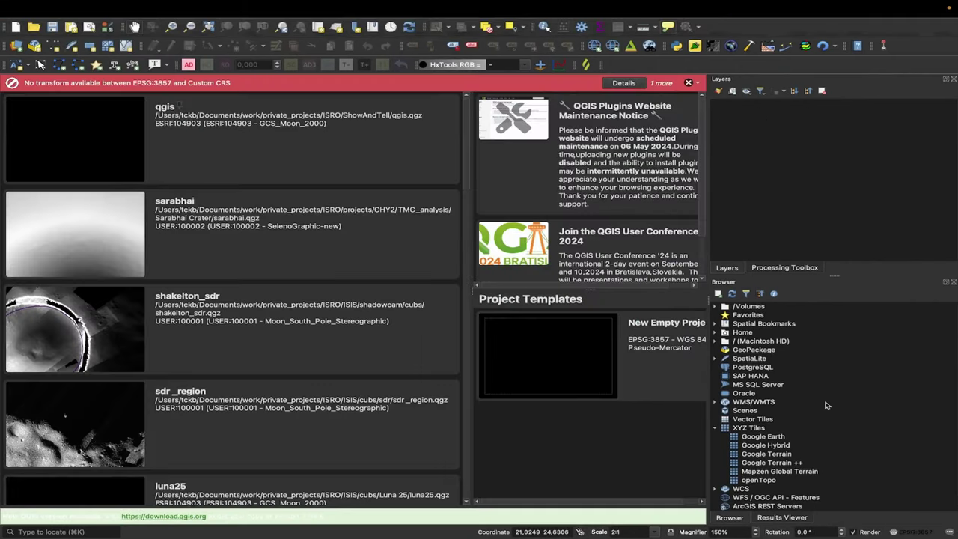
{"action": "left_click", "coordinate": [695, 85]}
{"action": "left_click", "coordinate": [689, 83]}
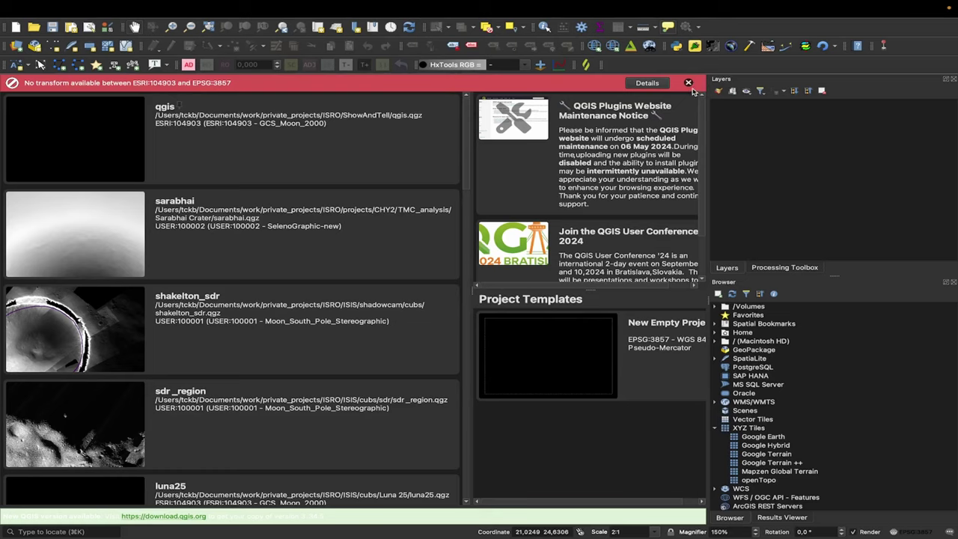
{"action": "left_click", "coordinate": [689, 83]}
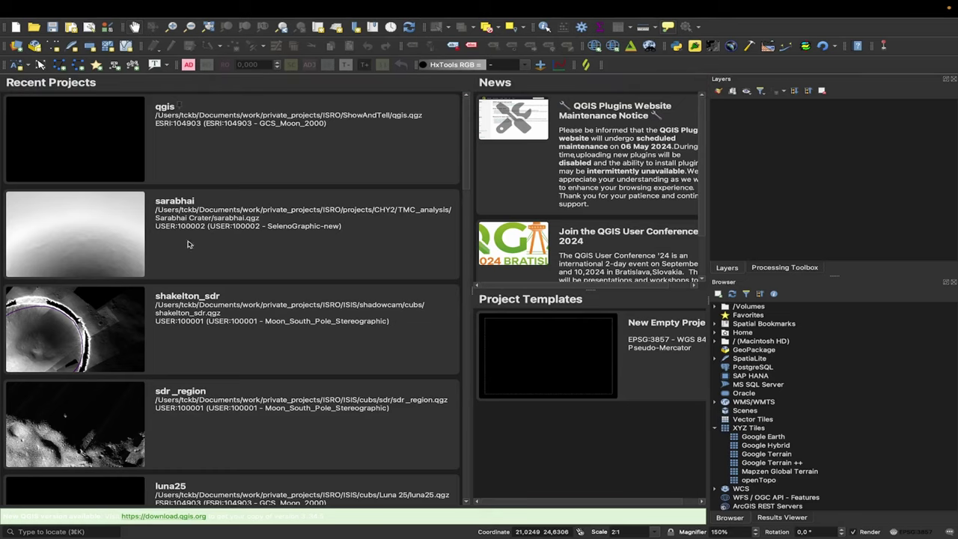
Reopen the recent qgis project from the ShowAndTell folder and dismiss the transform messages
{"action": "double_click", "coordinate": [74, 145]}
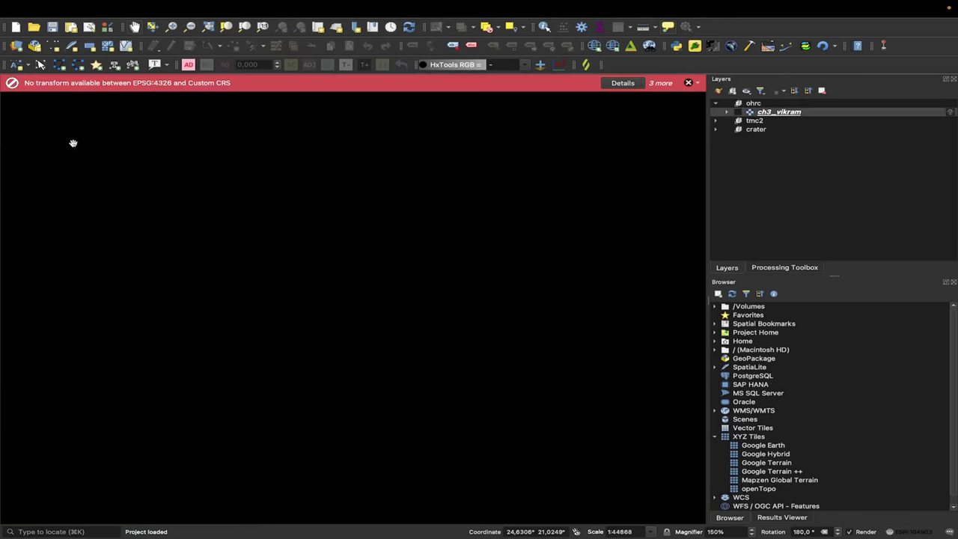
{"action": "left_click", "coordinate": [689, 83]}
{"action": "left_click", "coordinate": [689, 84]}
{"action": "left_click", "coordinate": [689, 83]}
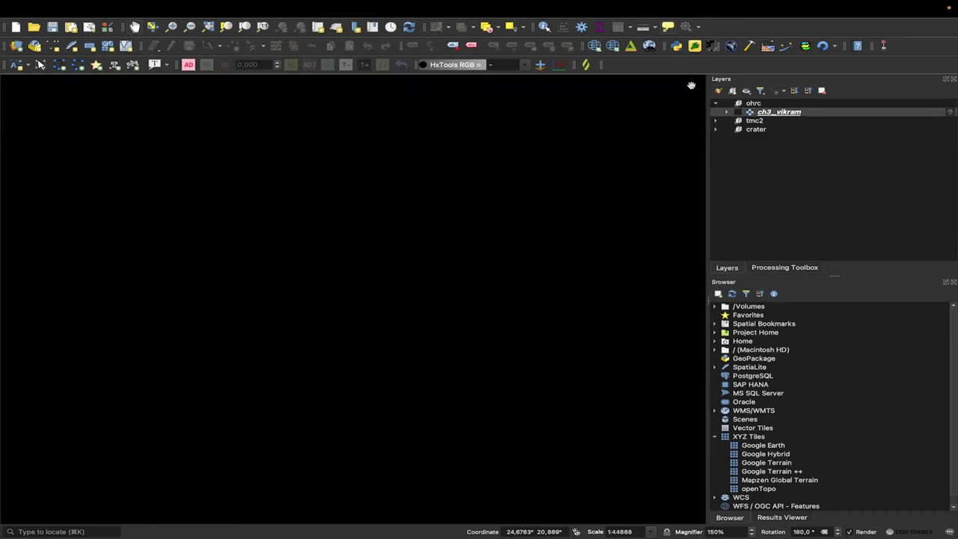
Create a new empty project and take the QGIS window out of full screen
{"action": "left_click", "coordinate": [71, 8]}
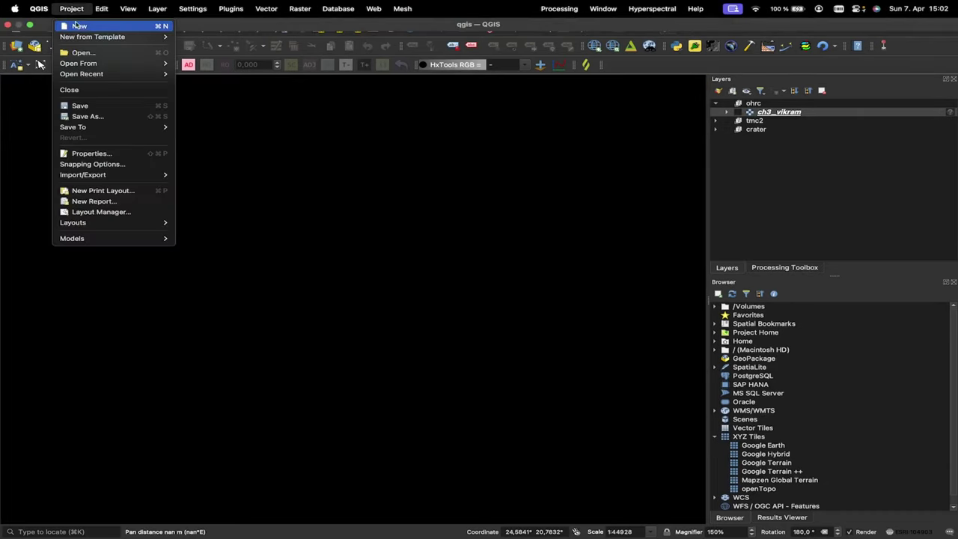
{"action": "left_click", "coordinate": [79, 23]}
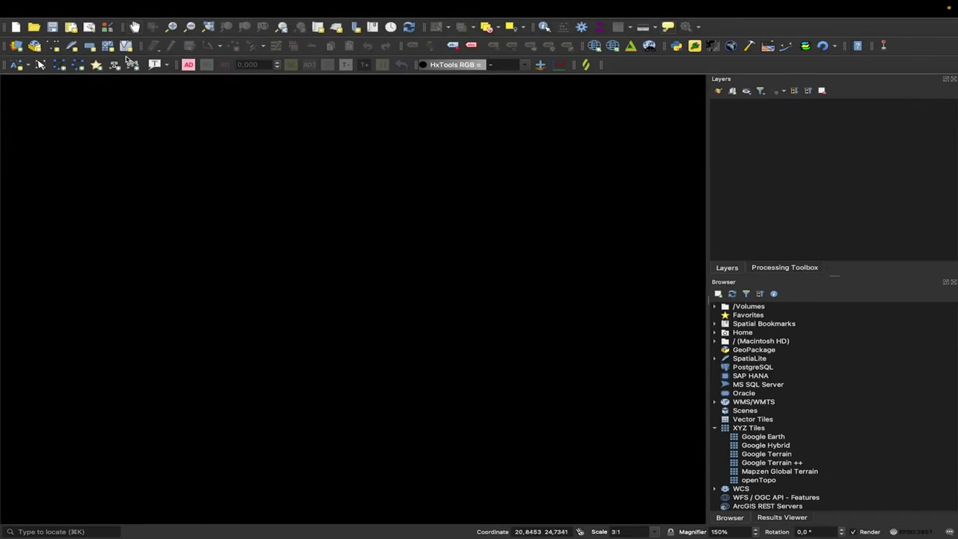
{"action": "left_click", "coordinate": [29, 25]}
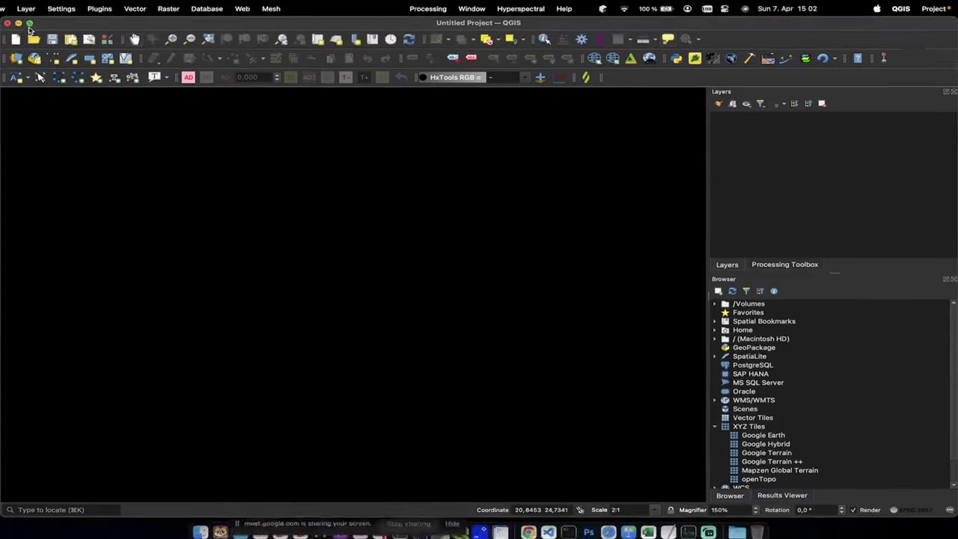
Switch to Finder, reduce its window to float over QGIS, and go back to the ShowAndTell folder
{"action": "left_click", "coordinate": [186, 500]}
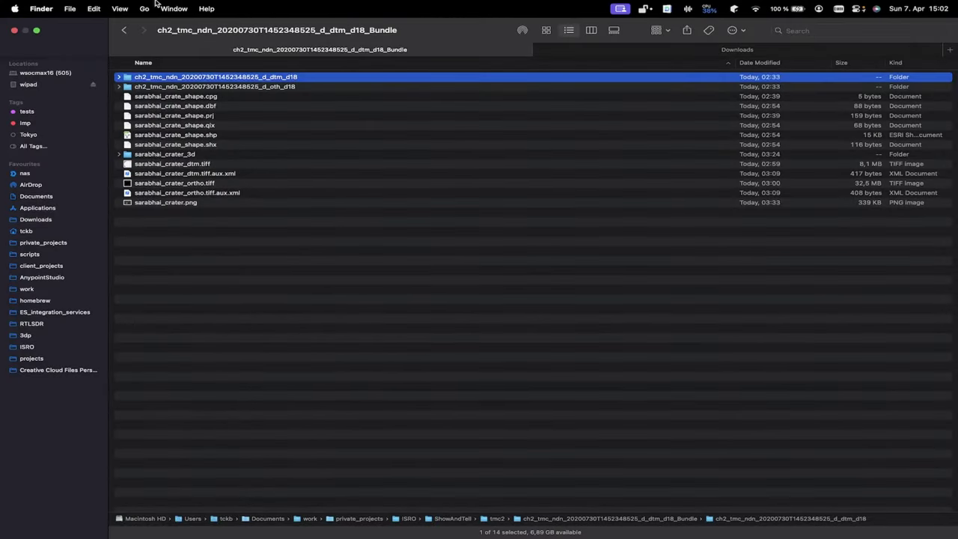
{"action": "left_click", "coordinate": [34, 28]}
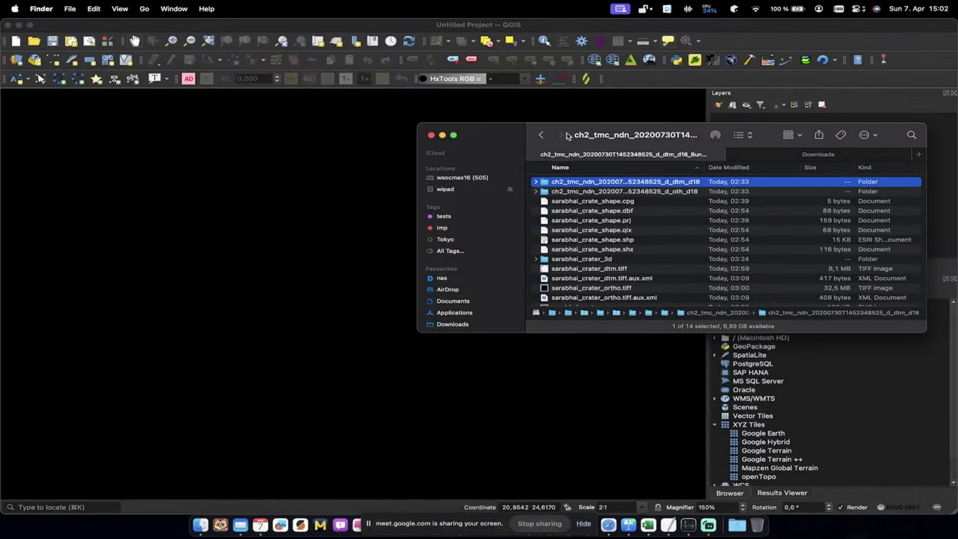
{"action": "left_click_drag", "start_coordinate": [539, 136], "coordinate": [472, 137]}
{"action": "left_click", "coordinate": [471, 137]}
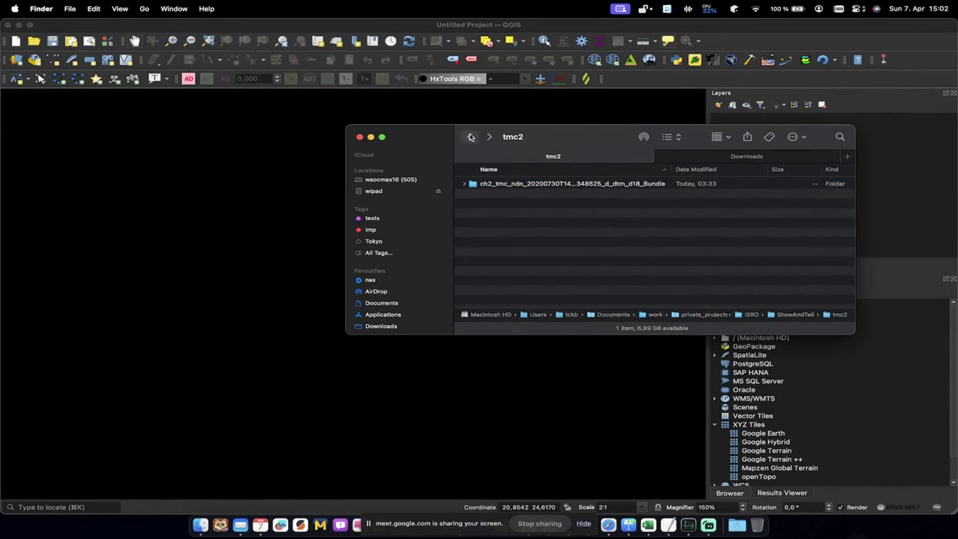
{"action": "left_click", "coordinate": [471, 137]}
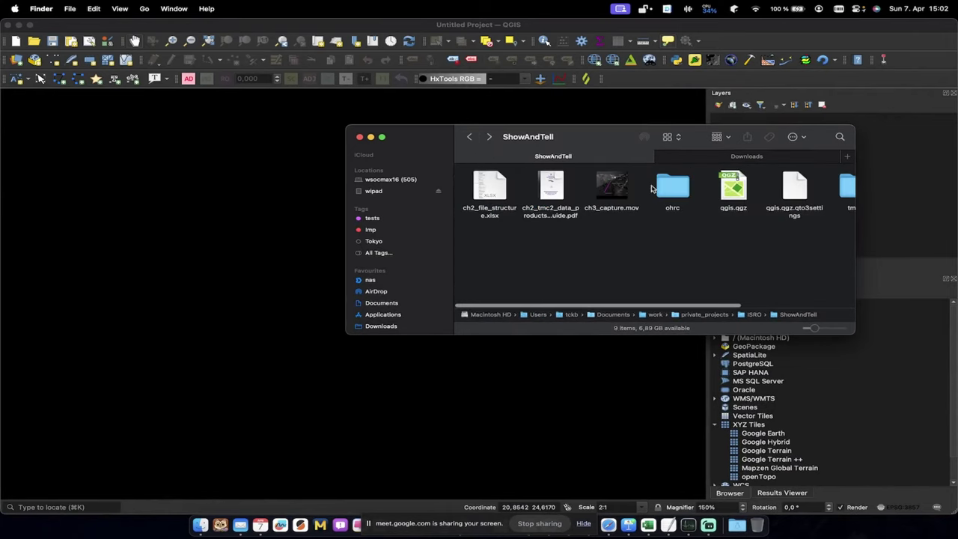
{"action": "double_click", "coordinate": [672, 187]}
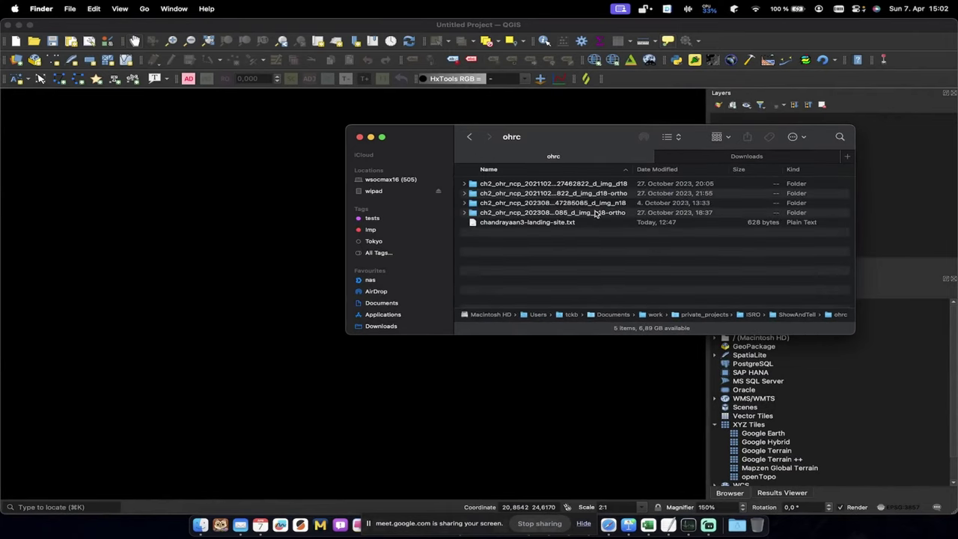
{"action": "double_click", "coordinate": [540, 213]}
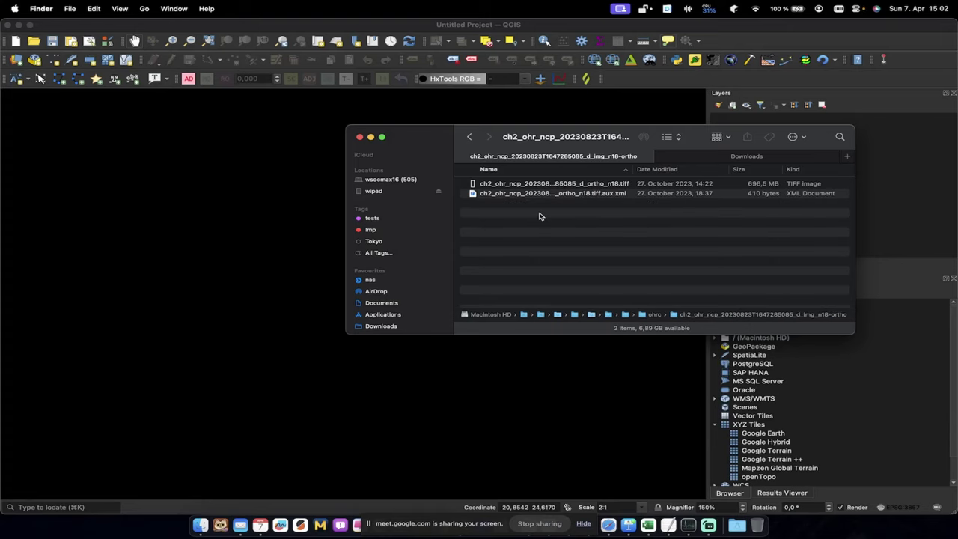
{"action": "left_click", "coordinate": [470, 137]}
{"action": "left_click", "coordinate": [533, 204]}
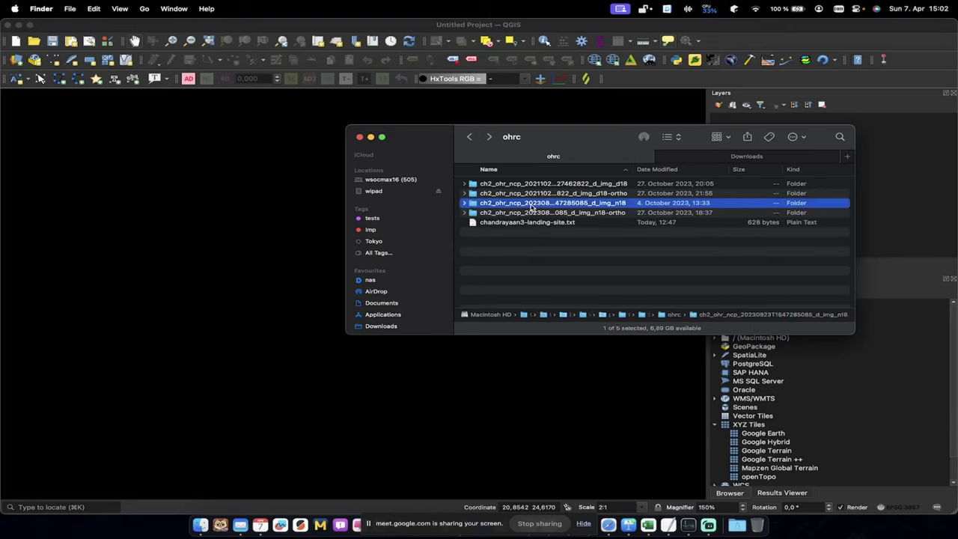
{"action": "double_click", "coordinate": [531, 206]}
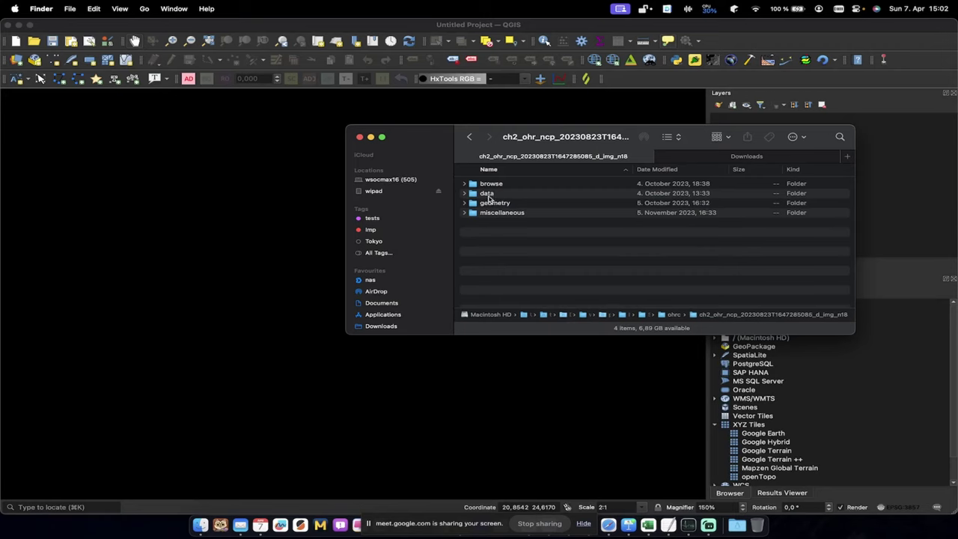
{"action": "double_click", "coordinate": [487, 194]}
{"action": "left_click", "coordinate": [606, 216]}
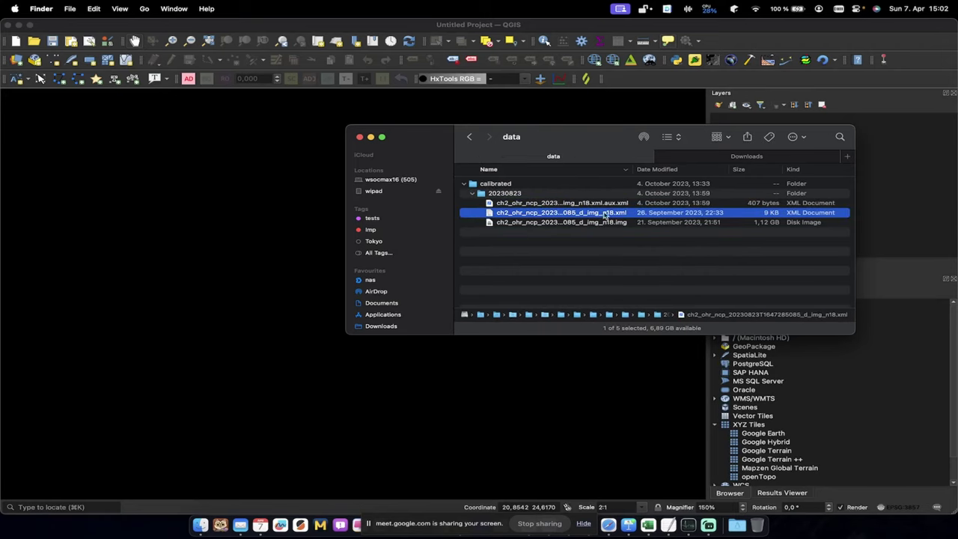
{"action": "left_click_drag", "start_coordinate": [604, 216], "coordinate": [222, 222]}
{"action": "left_click", "coordinate": [900, 158]}
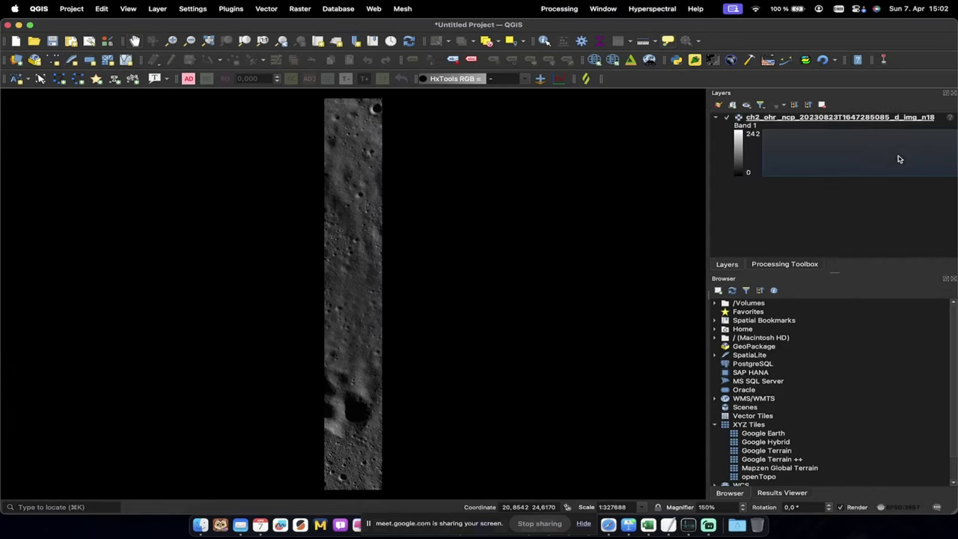
{"action": "right_click", "coordinate": [821, 119]}
{"action": "left_click", "coordinate": [831, 122]}
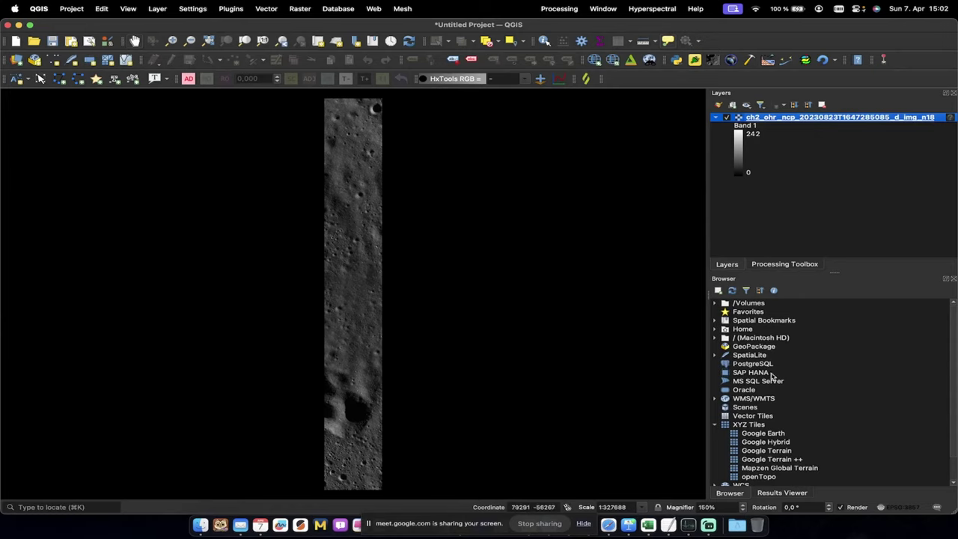
Check the project CRS settings, and go to coordinate -69.367621,32.348126 using EPSG:4326 - WGS 84
{"action": "left_click", "coordinate": [898, 509]}
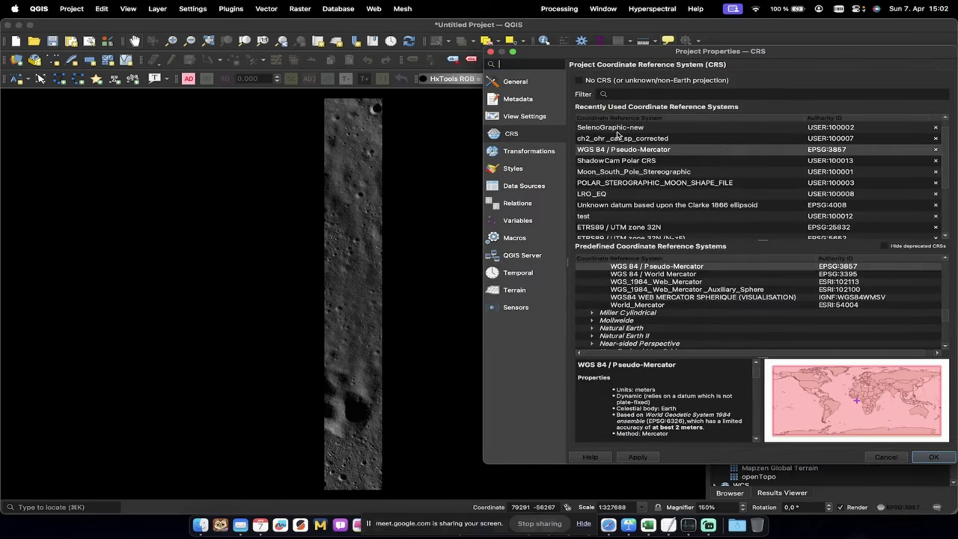
{"action": "left_click", "coordinate": [490, 52]}
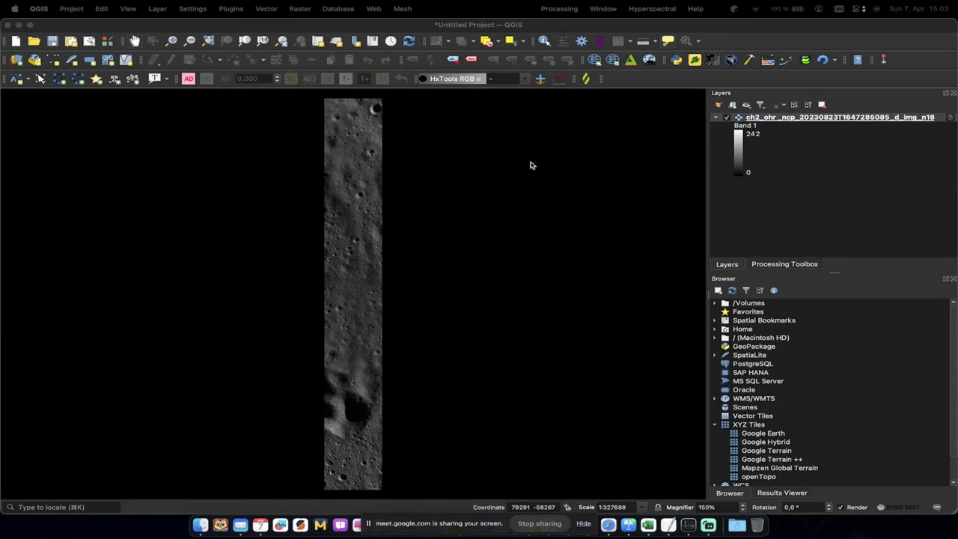
{"action": "left_click", "coordinate": [49, 510]}
{"action": "type", "text": "-69.367621,32.348126"}
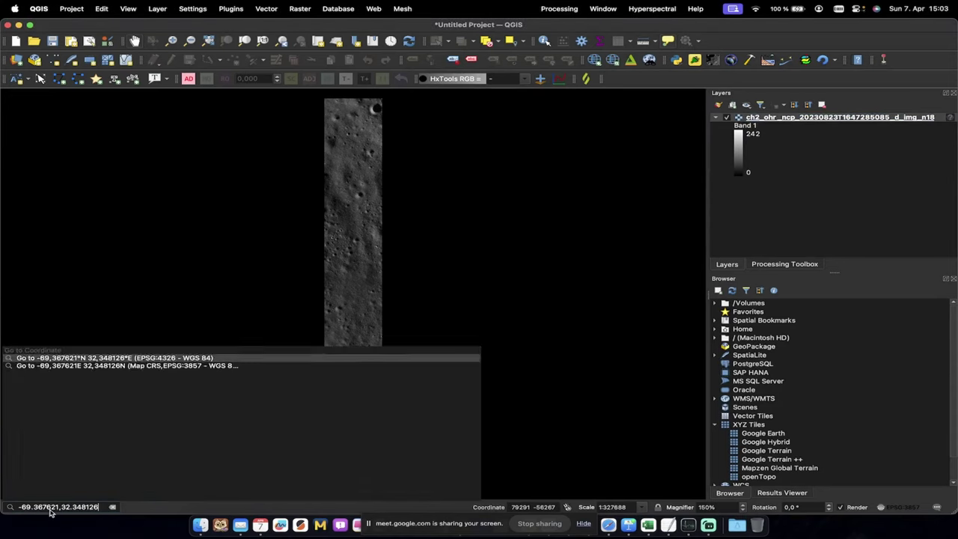
{"action": "left_click", "coordinate": [111, 358]}
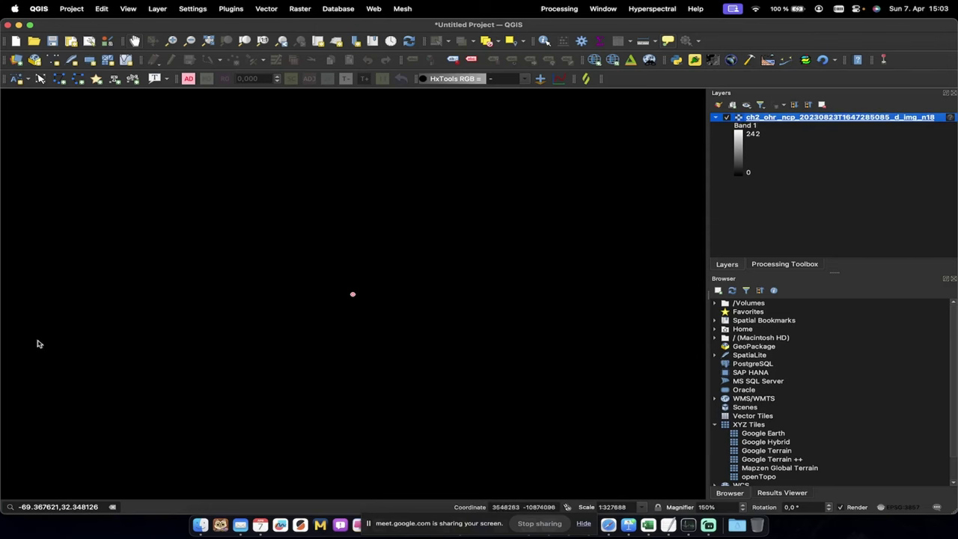
Set the project CRS to Moon_South_Pole_Stereographic (USER:100001) and dismiss all the transform messages
{"action": "left_click", "coordinate": [907, 510]}
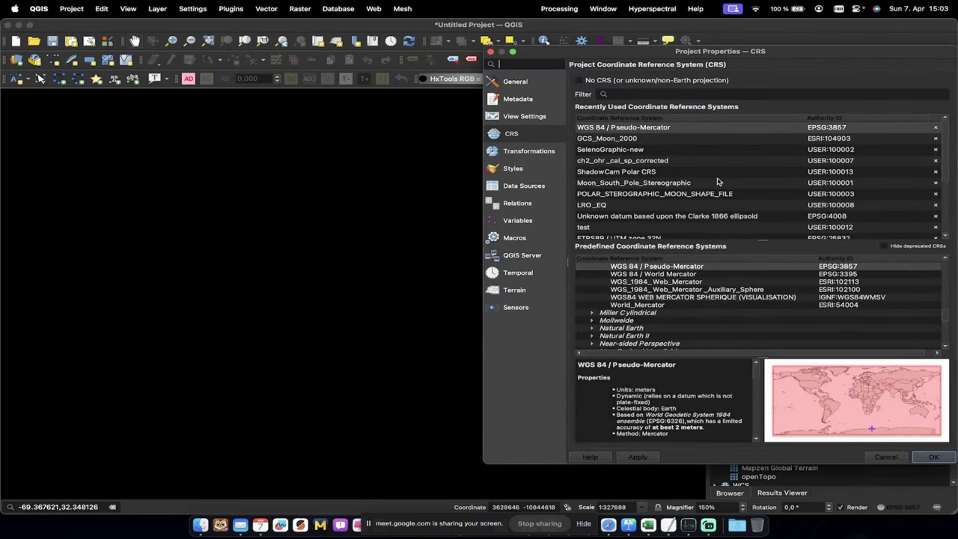
{"action": "left_click", "coordinate": [658, 183]}
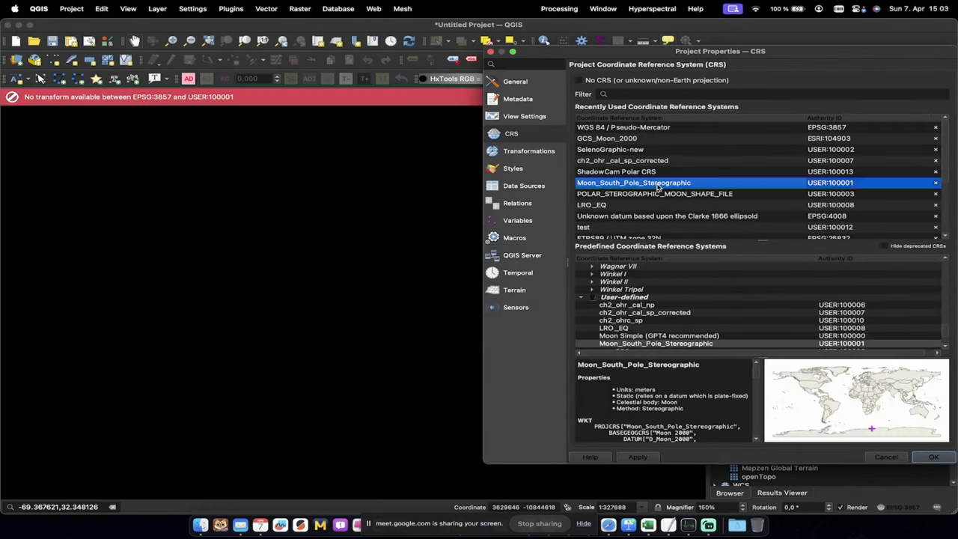
{"action": "left_click", "coordinate": [933, 456]}
{"action": "left_click", "coordinate": [698, 100]}
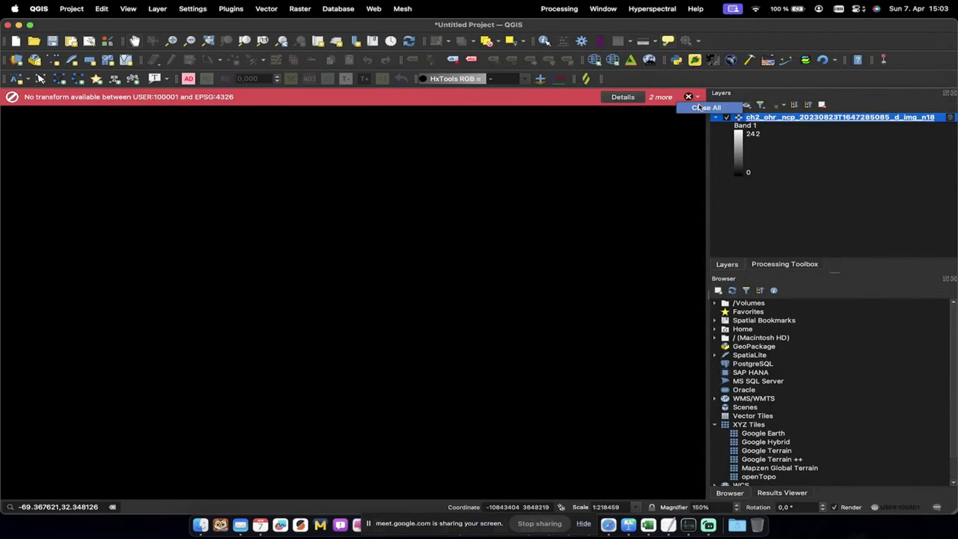
{"action": "left_click", "coordinate": [706, 106]}
{"action": "right_click", "coordinate": [776, 116]}
{"action": "left_click", "coordinate": [793, 120]}
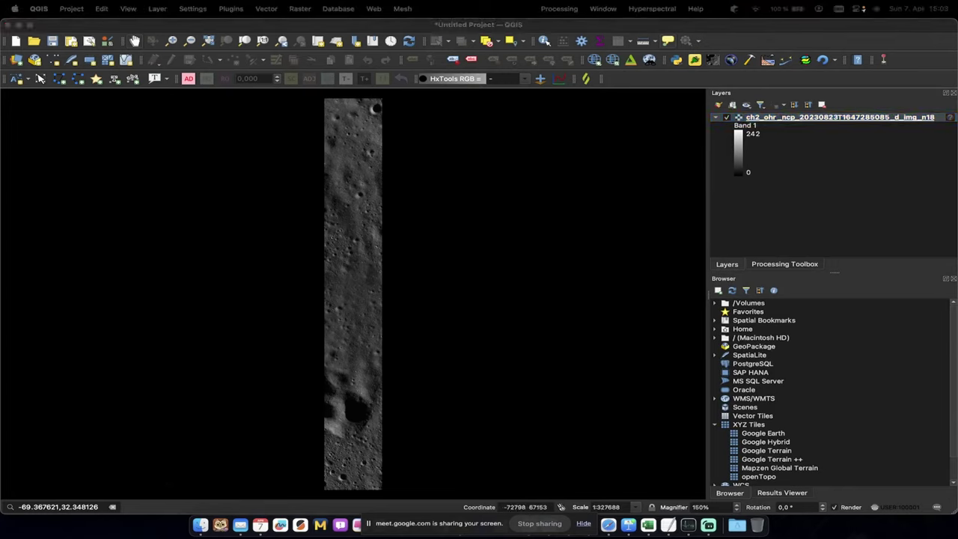
{"action": "left_click", "coordinate": [43, 508]}
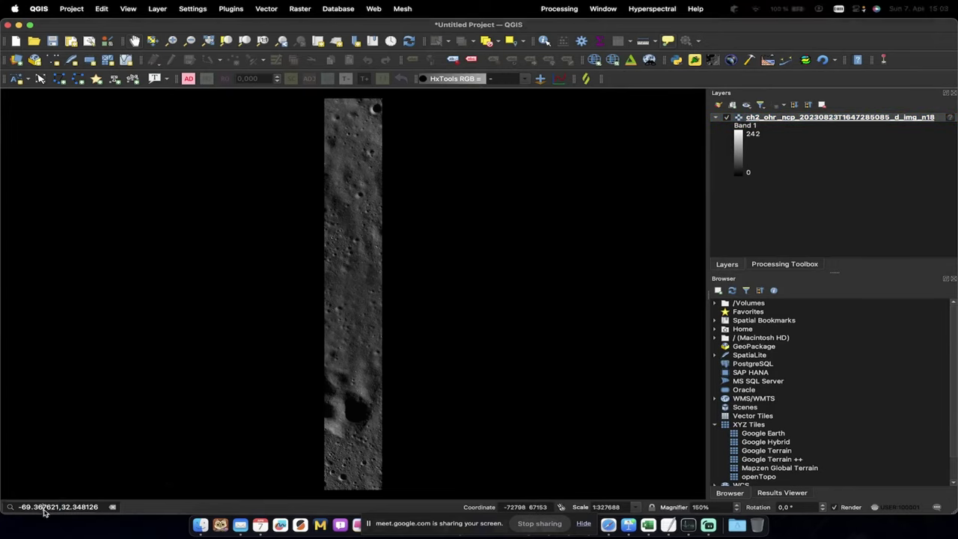
{"action": "type", "text": "-48373,5922"}
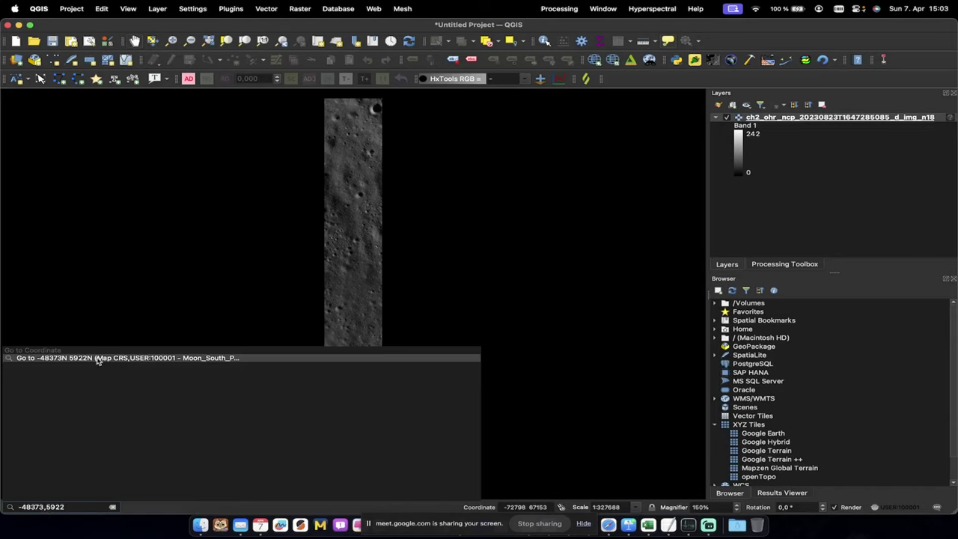
{"action": "left_click", "coordinate": [93, 358]}
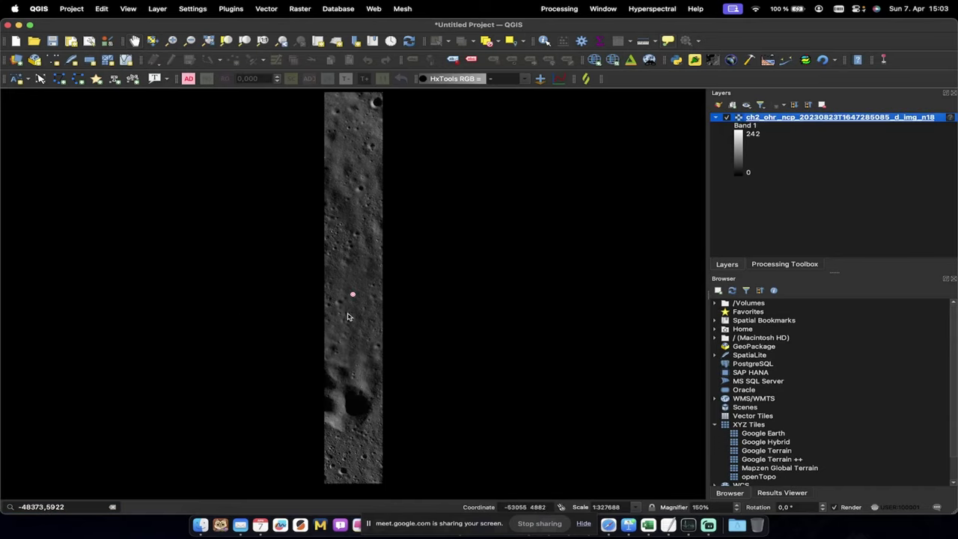
{"action": "left_click", "coordinate": [62, 506]}
{"action": "key", "text": "Return"}
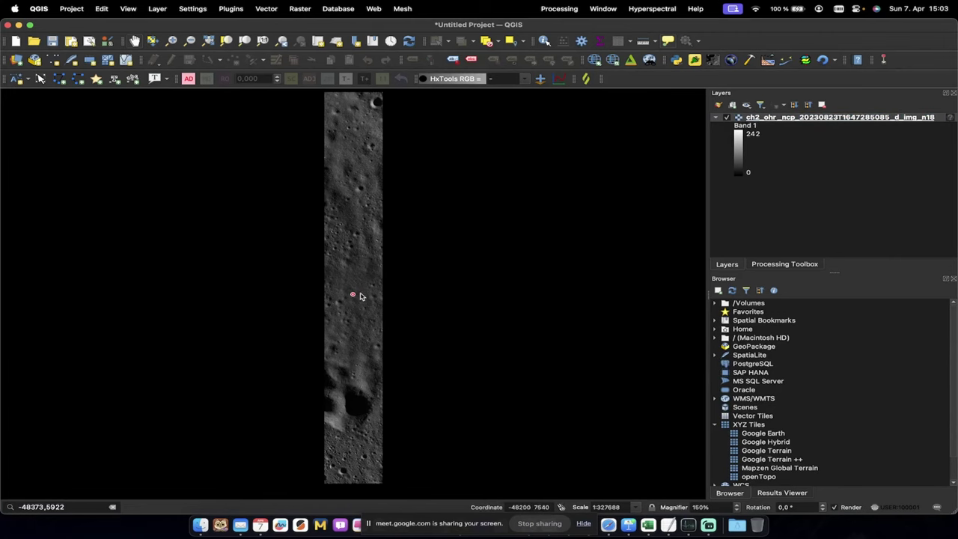
Examine the terrain around the flagged coordinate at close range to find the Chandrayaan-3 lander and its shadow
{"action": "scroll", "coordinate": [354, 297], "scroll_direction": "up", "scroll_amount": 1}
{"action": "scroll", "coordinate": [354, 298], "scroll_direction": "up", "scroll_amount": 3}
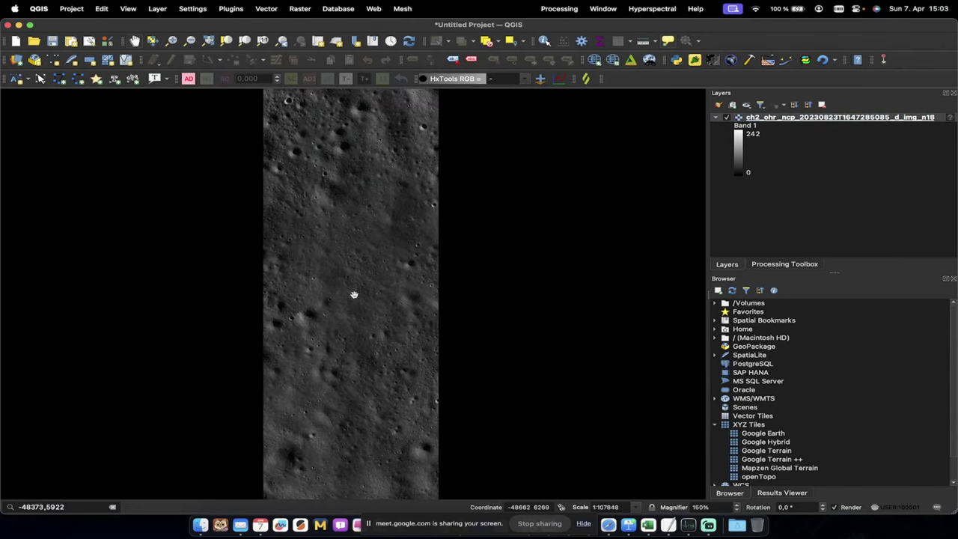
{"action": "scroll", "coordinate": [354, 295], "scroll_direction": "up", "scroll_amount": 1}
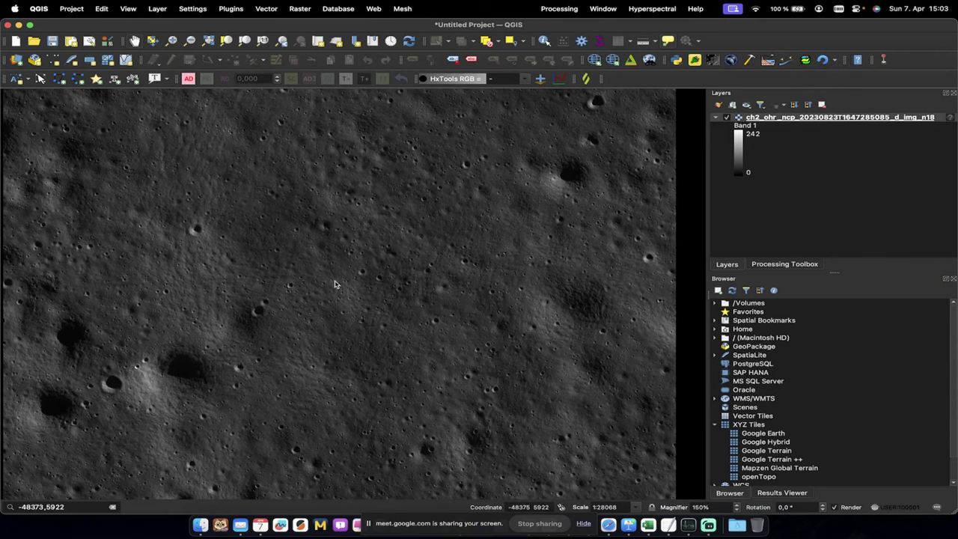
{"action": "scroll", "coordinate": [335, 285], "scroll_direction": "up", "scroll_amount": 1}
{"action": "scroll", "coordinate": [335, 285], "scroll_direction": "up", "scroll_amount": 3}
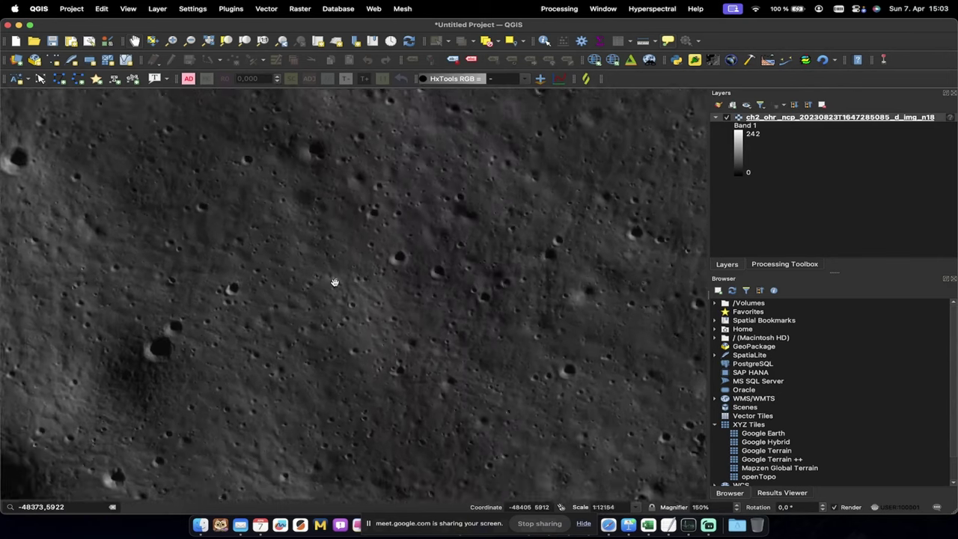
{"action": "scroll", "coordinate": [337, 283], "scroll_direction": "up", "scroll_amount": 4}
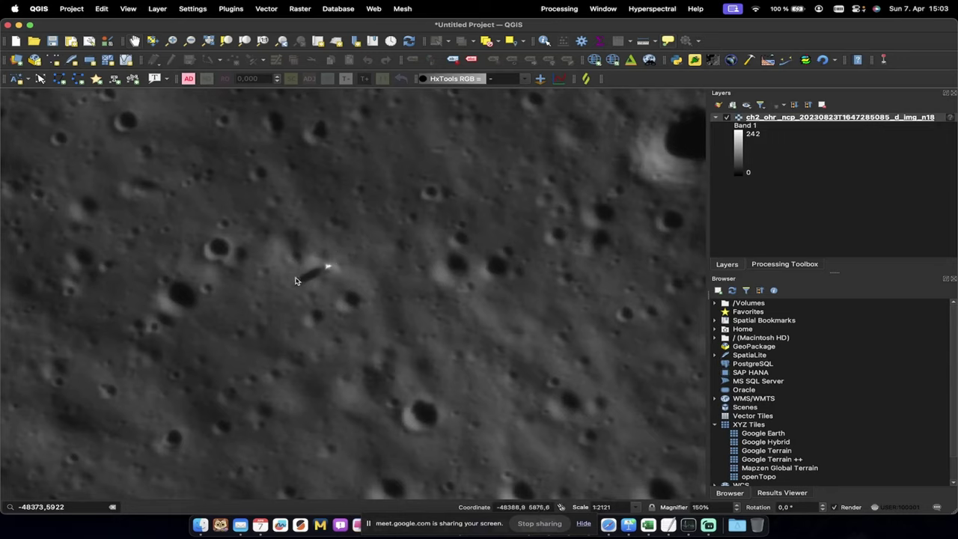
{"action": "left_click", "coordinate": [715, 119]}
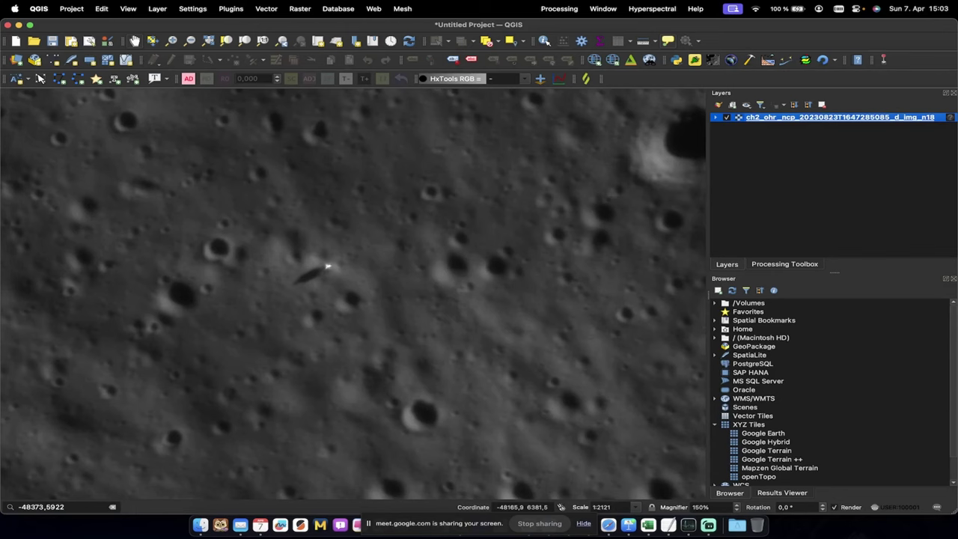
{"action": "left_click", "coordinate": [199, 516]}
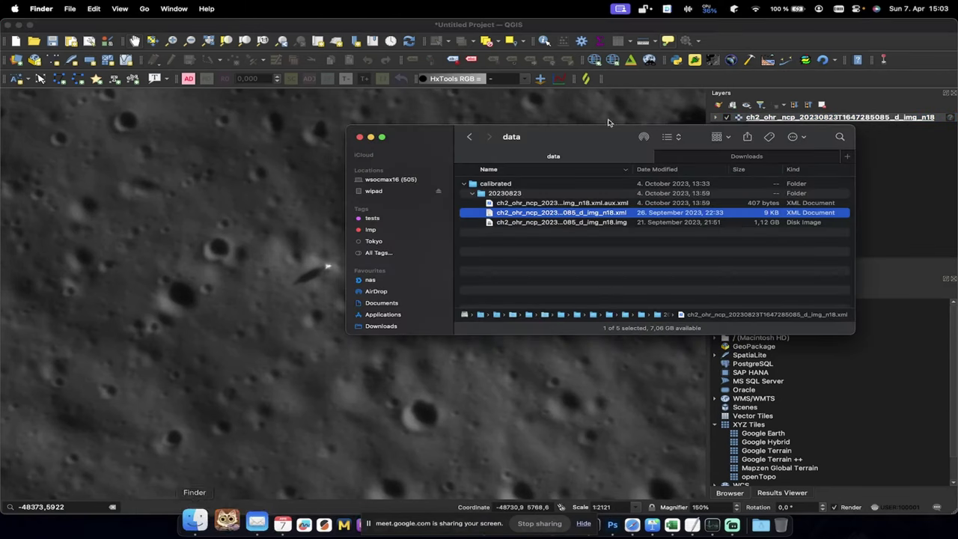
{"action": "left_click", "coordinate": [471, 138]}
{"action": "left_click", "coordinate": [470, 138]}
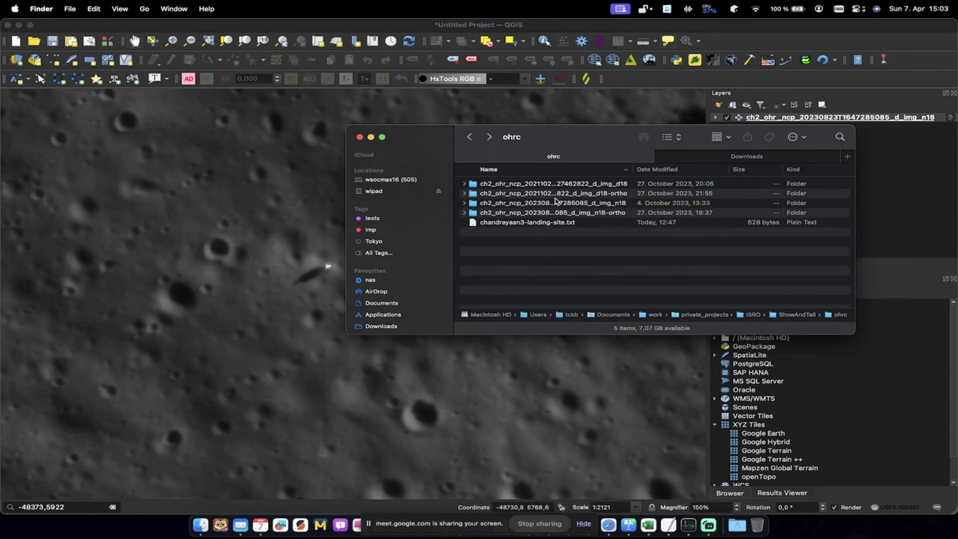
{"action": "double_click", "coordinate": [551, 187]}
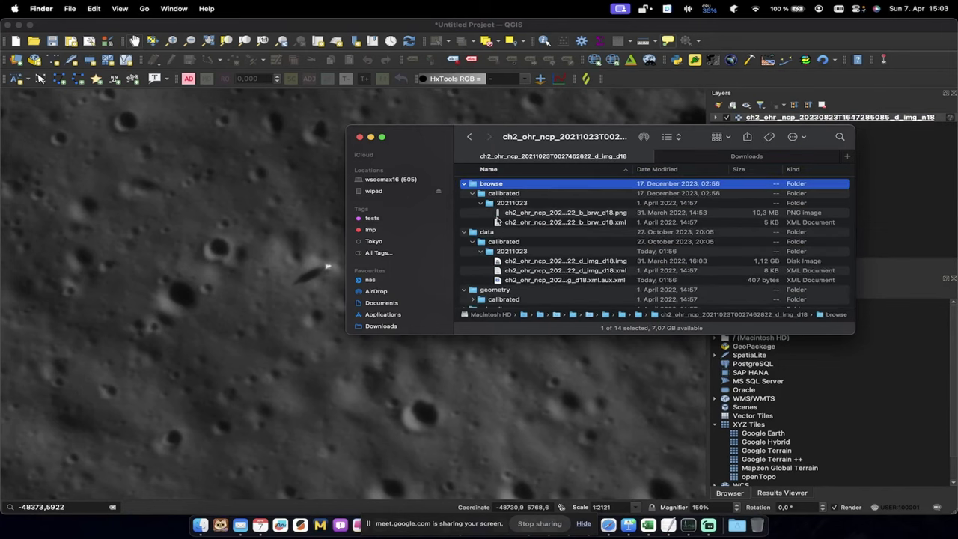
{"action": "left_click_drag", "start_coordinate": [577, 274], "coordinate": [303, 132]}
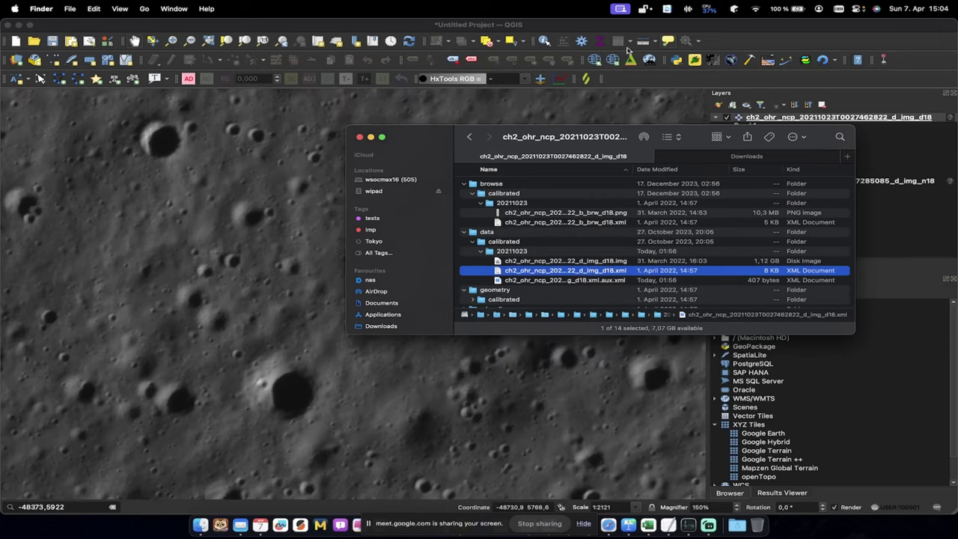
{"action": "left_click", "coordinate": [898, 228]}
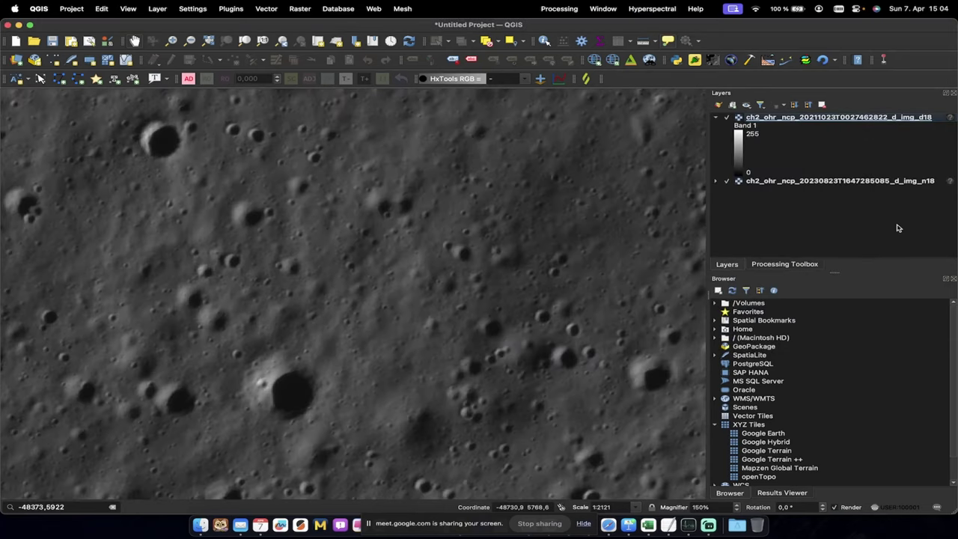
{"action": "left_click", "coordinate": [716, 118]}
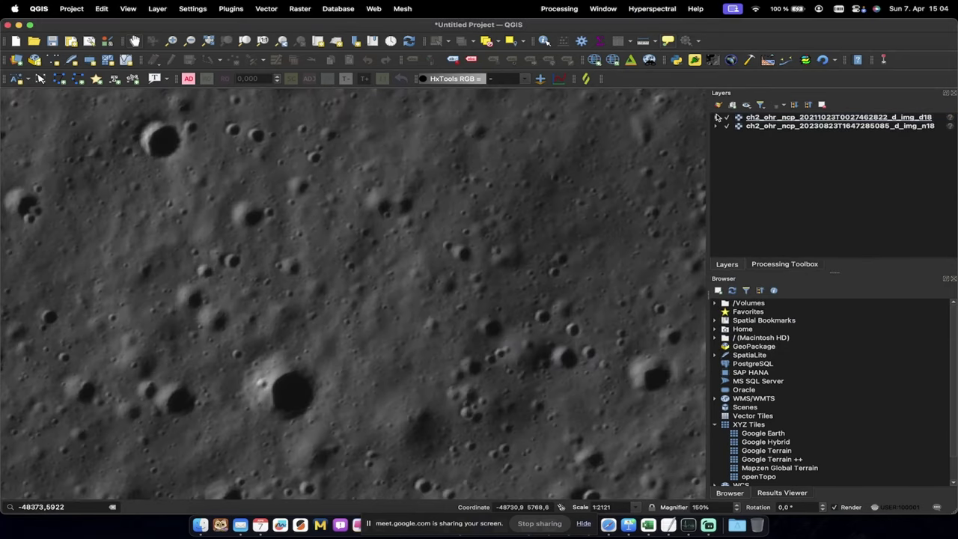
{"action": "left_click", "coordinate": [791, 117]}
{"action": "left_click", "coordinate": [733, 127]}
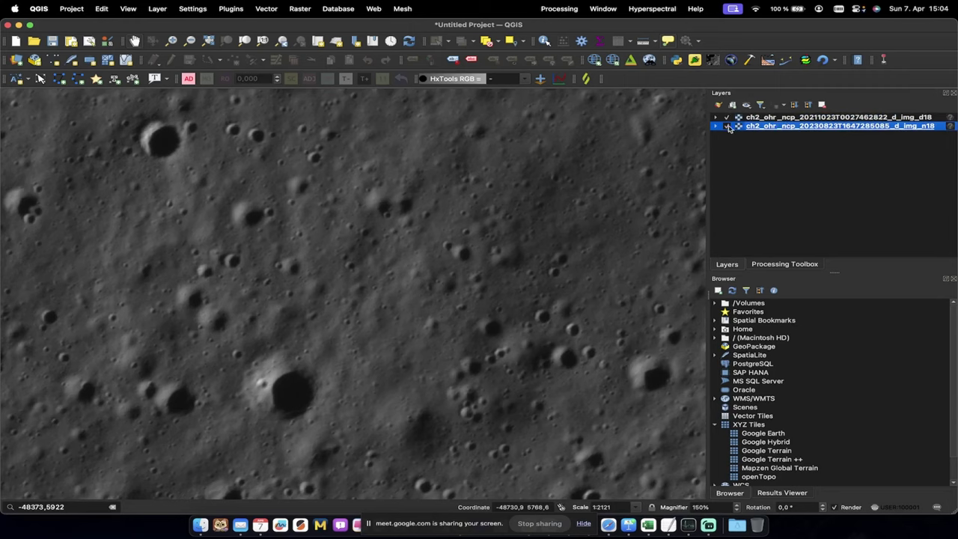
{"action": "left_click", "coordinate": [726, 126]}
{"action": "right_click", "coordinate": [764, 119]}
{"action": "left_click", "coordinate": [776, 126]}
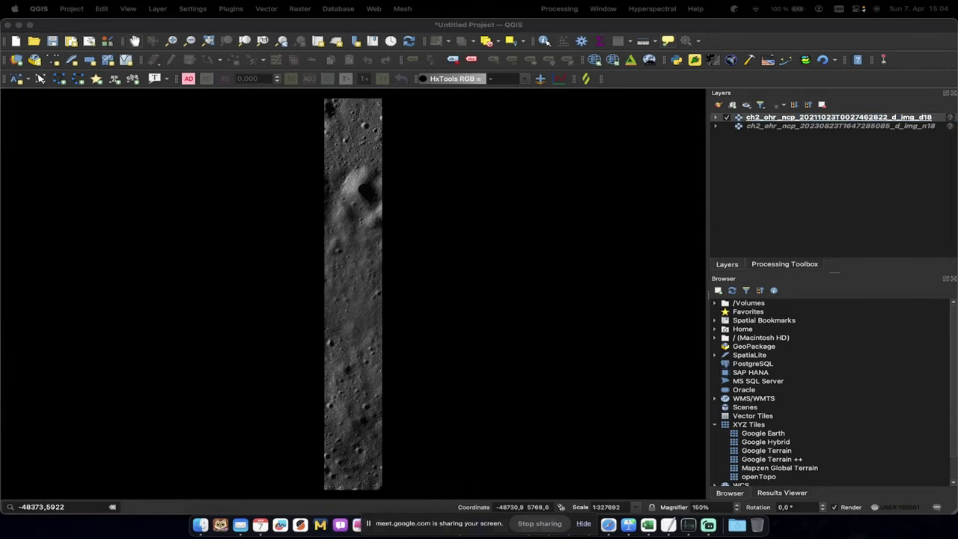
Try to go to coordinate 8540.7,-48633.8 in the map CRS
{"action": "left_click", "coordinate": [79, 506]}
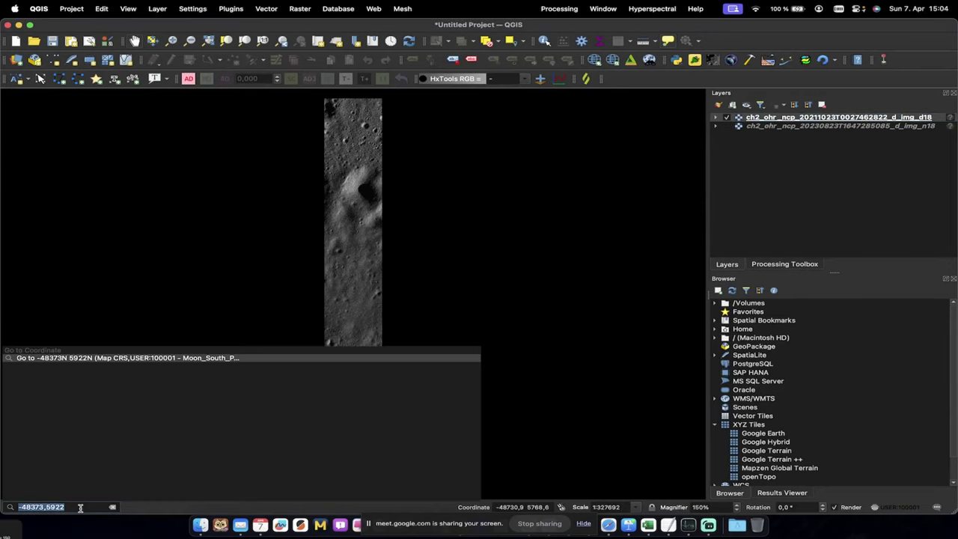
{"action": "key", "text": "super+a"}
{"action": "type", "text": "8540.7,-48633.8"}
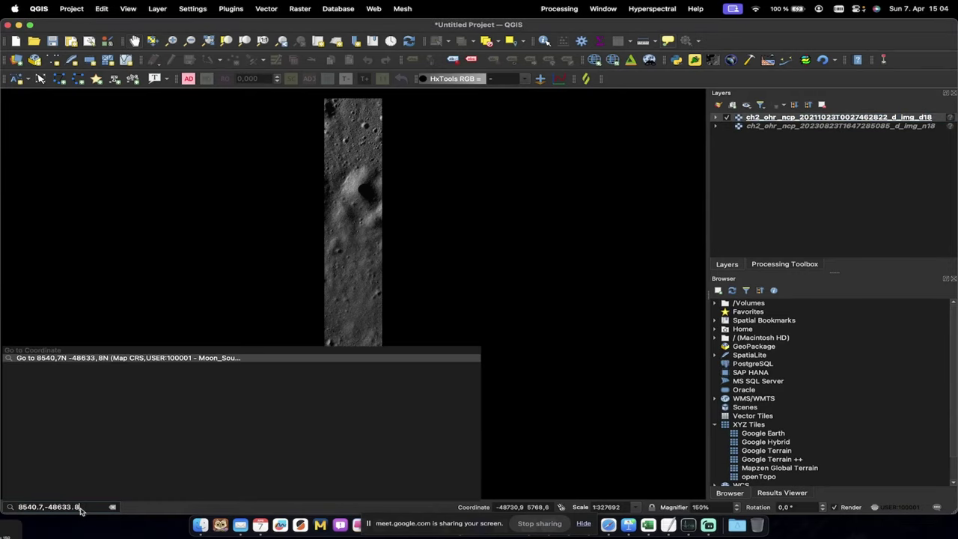
{"action": "left_click", "coordinate": [109, 359]}
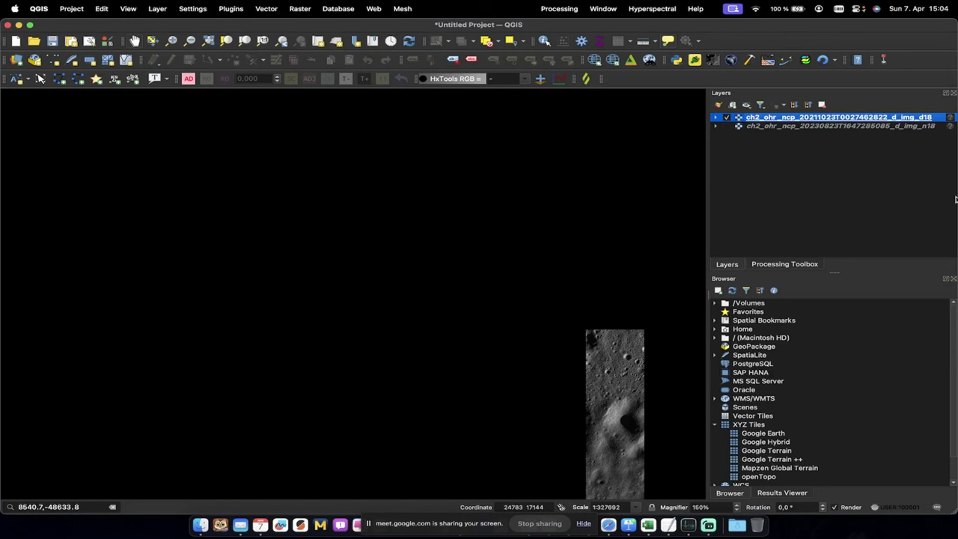
Reapply Moon_South_Pole_Stereographic (USER:100001) as the project CRS and retry going to coordinate 8540.7,-48633.8
{"action": "left_click", "coordinate": [897, 507]}
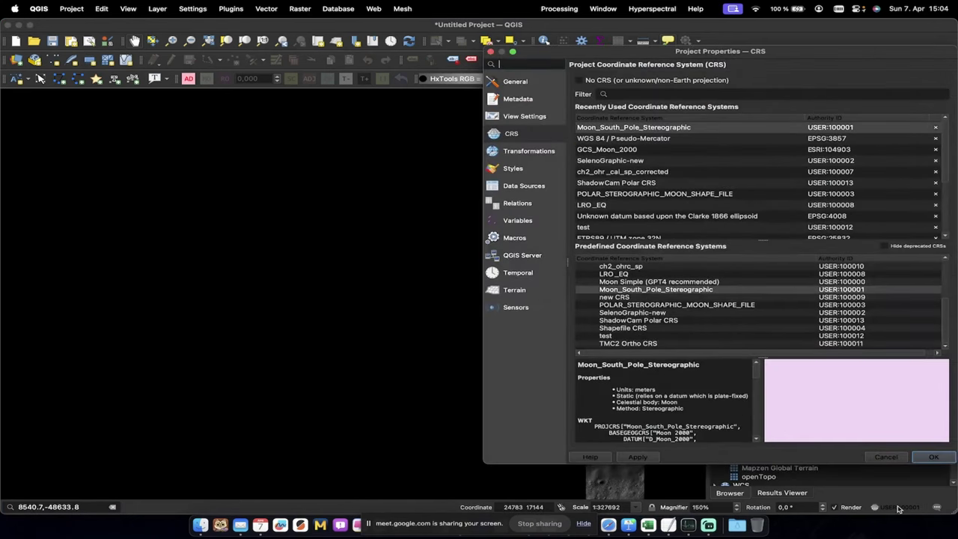
{"action": "left_click", "coordinate": [627, 127]}
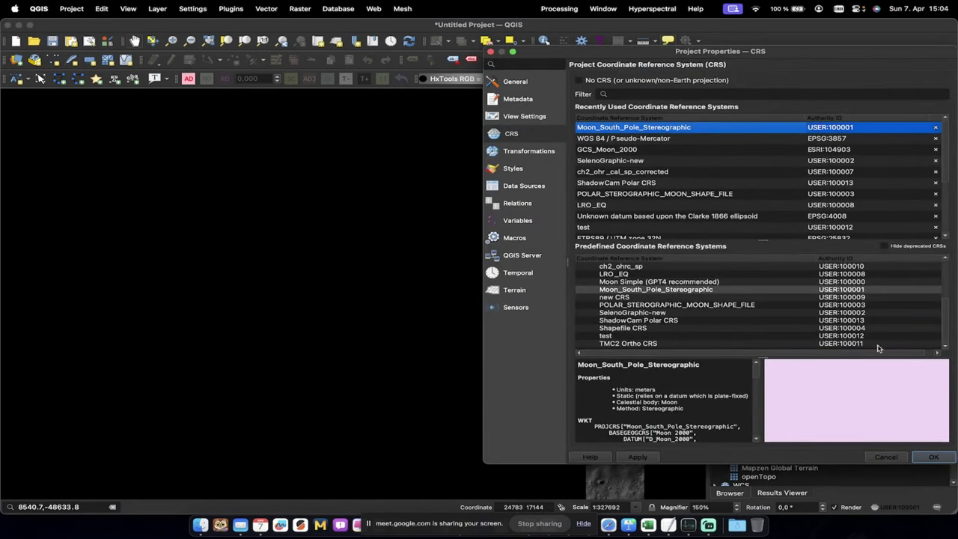
{"action": "left_click", "coordinate": [944, 459]}
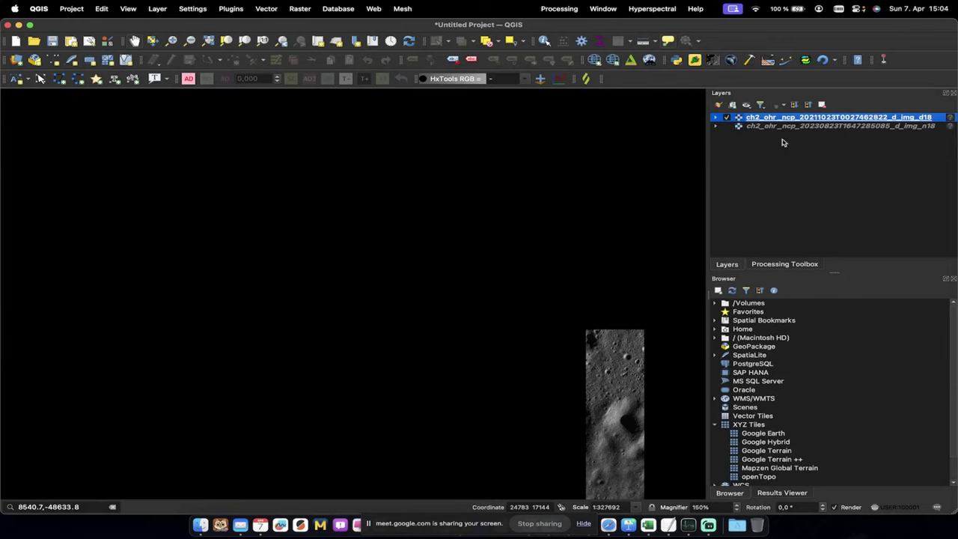
{"action": "left_click", "coordinate": [48, 508]}
{"action": "left_click", "coordinate": [148, 361]}
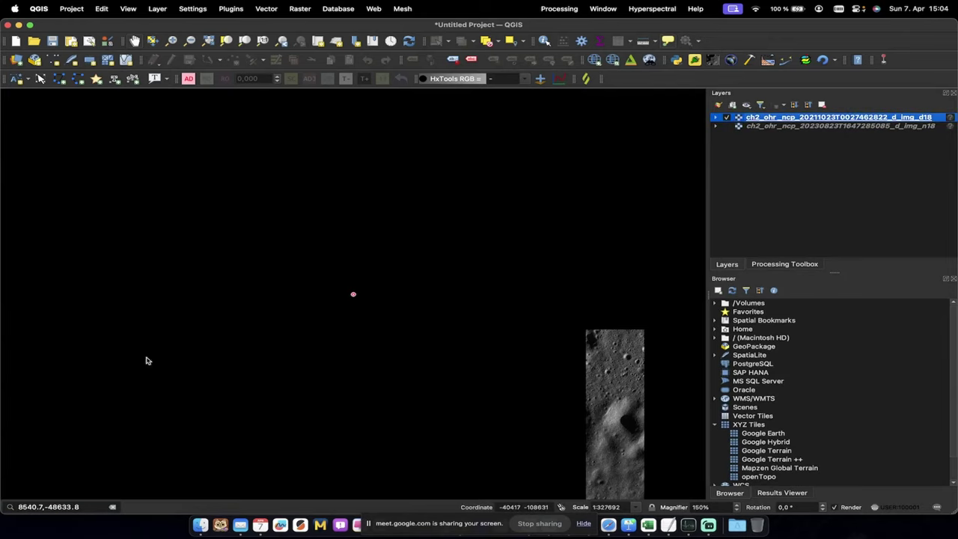
Look over the middle of the 20211023 image at closer range, and fit the whole layer back in view
{"action": "left_click_drag", "start_coordinate": [455, 331], "coordinate": [276, 205]}
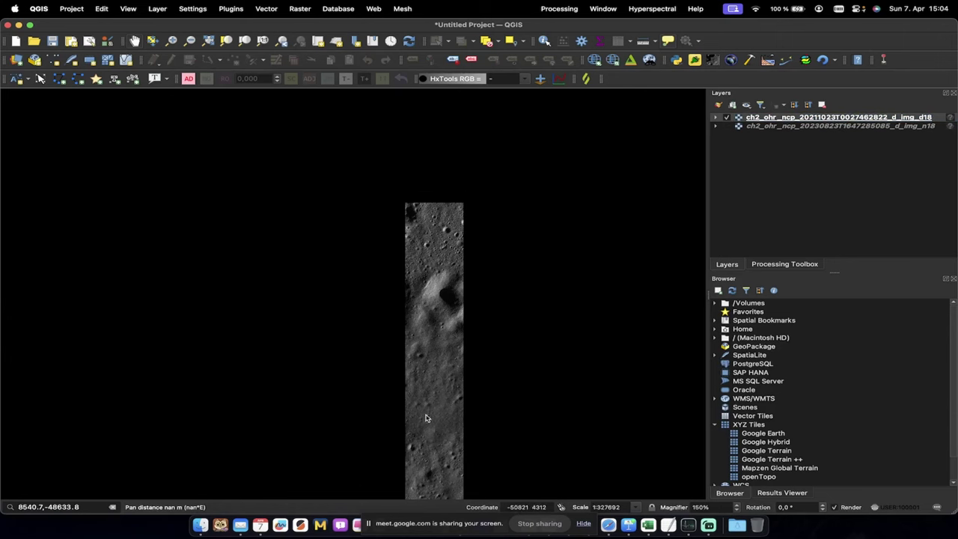
{"action": "left_click_drag", "start_coordinate": [442, 419], "coordinate": [431, 327]}
{"action": "scroll", "coordinate": [426, 337], "scroll_direction": "up", "scroll_amount": 1}
{"action": "scroll", "coordinate": [422, 347], "scroll_direction": "up", "scroll_amount": 7}
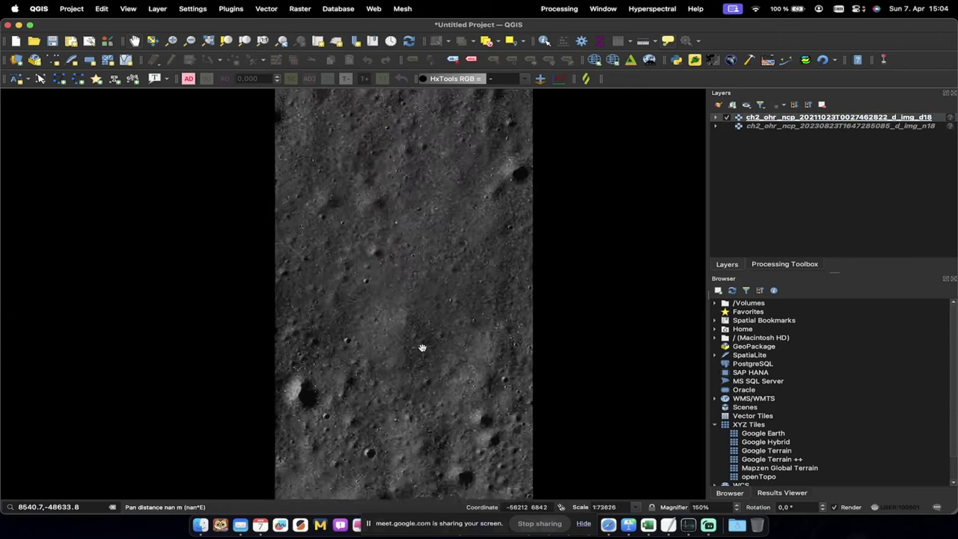
{"action": "right_click", "coordinate": [777, 119]}
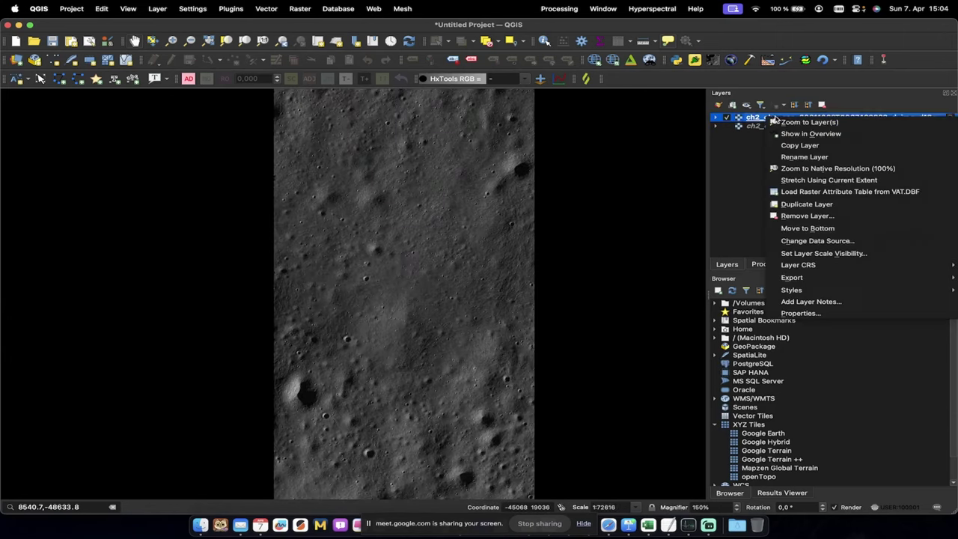
{"action": "left_click", "coordinate": [793, 121]}
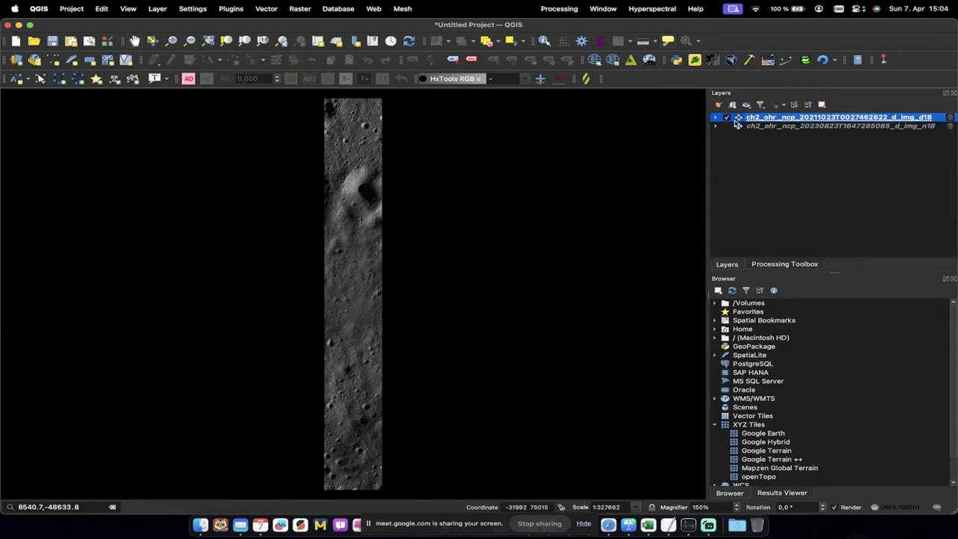
Compare the two OHRC images by showing only the 20230823 layer fitted in view, and switch back to only the 20211023 layer
{"action": "left_click", "coordinate": [727, 117]}
{"action": "left_click", "coordinate": [726, 126]}
{"action": "right_click", "coordinate": [758, 128]}
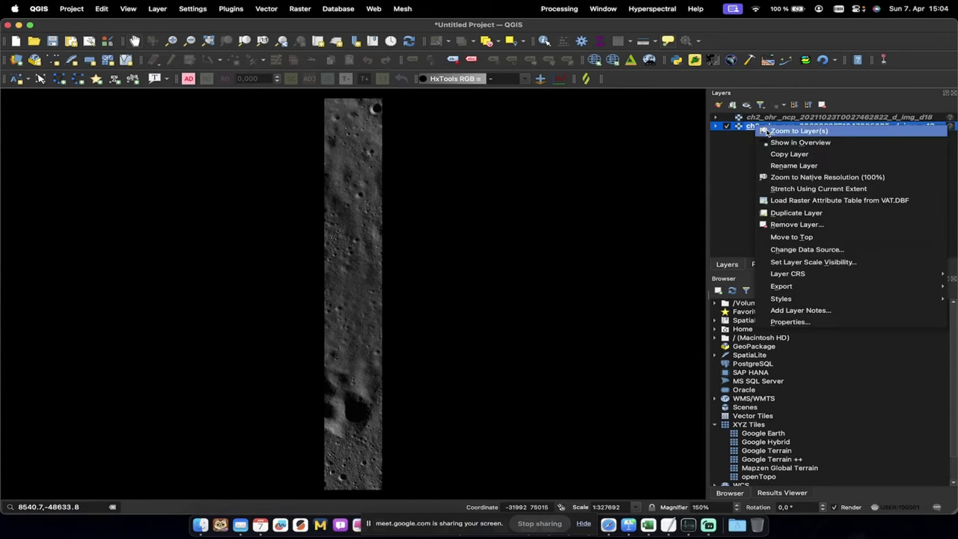
{"action": "left_click", "coordinate": [765, 130]}
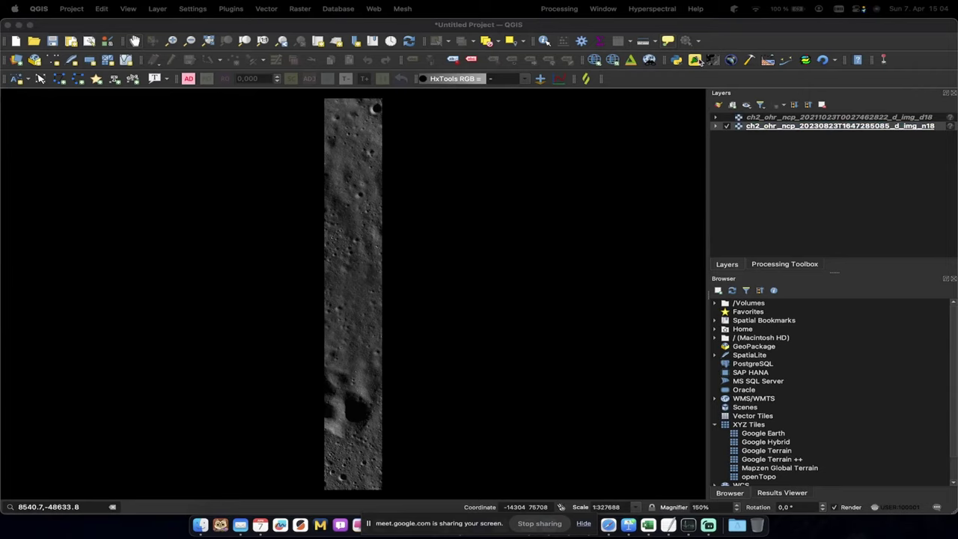
{"action": "left_click", "coordinate": [764, 120]}
{"action": "left_click", "coordinate": [726, 126]}
{"action": "left_click", "coordinate": [726, 117]}
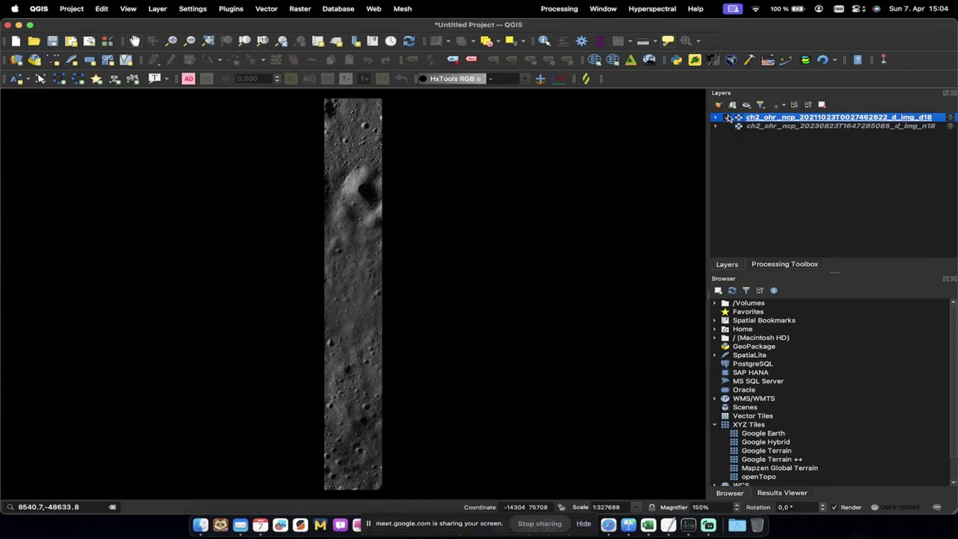
Go to coordinate -39176.21,5081.98 on the 20211023 image and examine the surrounding terrain up close
{"action": "left_click", "coordinate": [75, 507]}
{"action": "type", "text": "-39176.21,5081.98"}
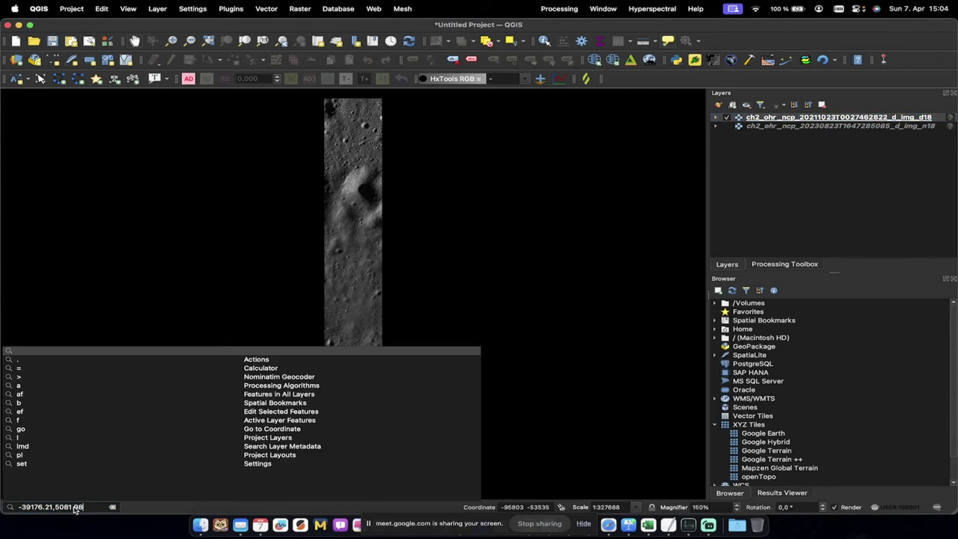
{"action": "left_click", "coordinate": [91, 359]}
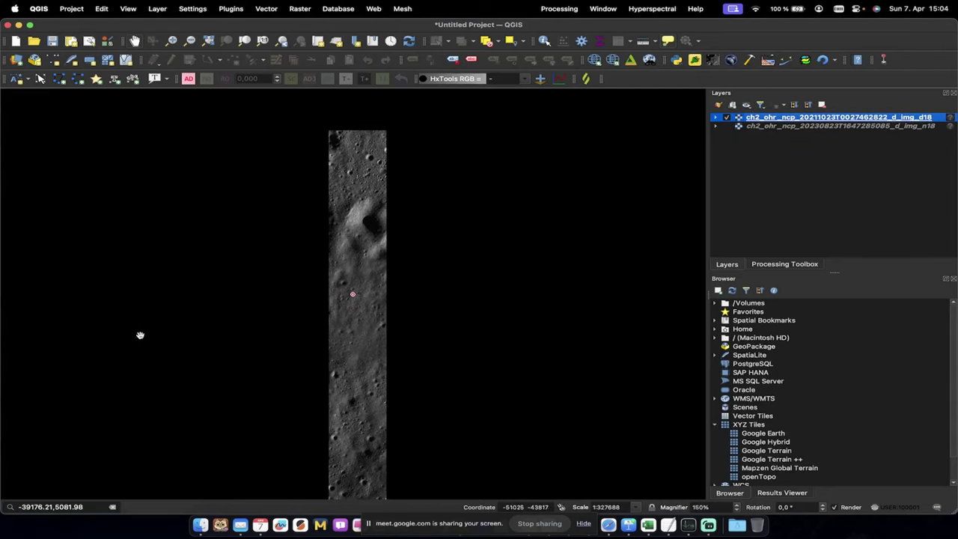
{"action": "scroll", "coordinate": [358, 292], "scroll_direction": "up", "scroll_amount": 5}
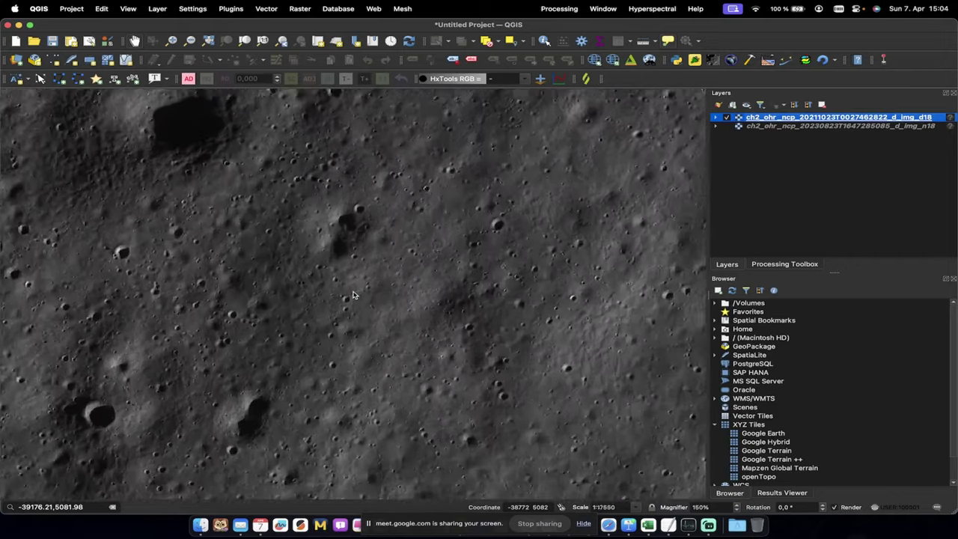
Recentre the 20211023 image on coordinate -39176.21,5081.98 and examine the craters around it at closer range
{"action": "scroll", "coordinate": [354, 294], "scroll_direction": "up", "scroll_amount": 1}
{"action": "left_click", "coordinate": [78, 506]}
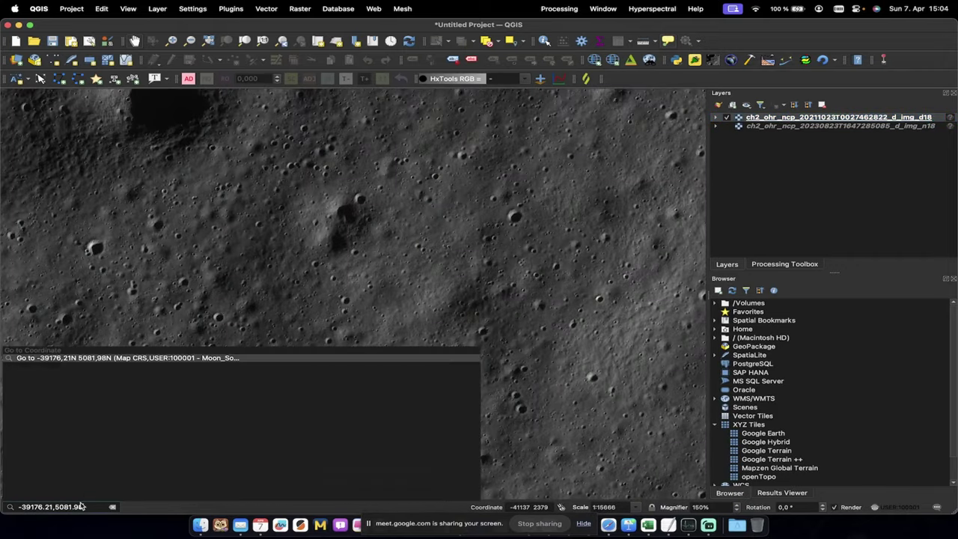
{"action": "key", "text": "Return"}
{"action": "scroll", "coordinate": [349, 299], "scroll_direction": "up", "scroll_amount": 3}
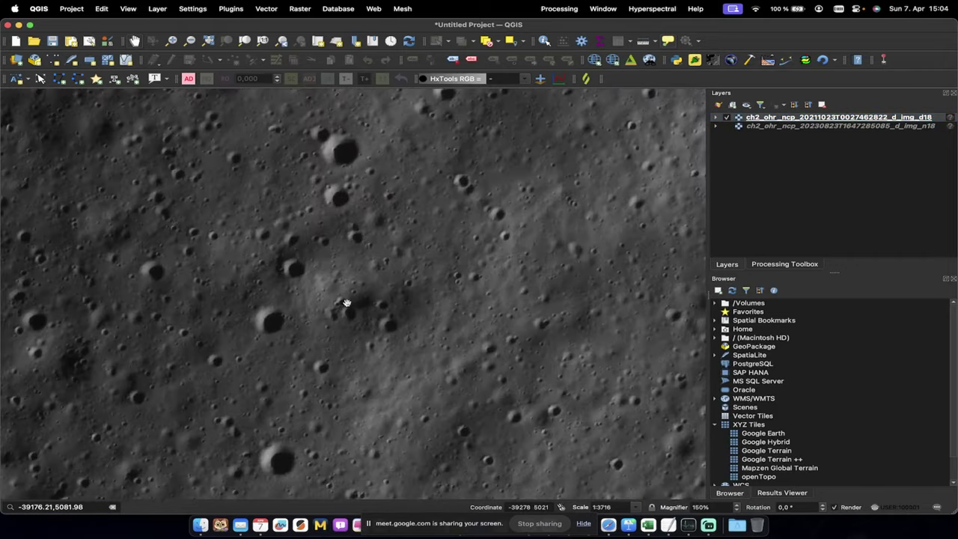
{"action": "scroll", "coordinate": [381, 282], "scroll_direction": "up", "scroll_amount": 2}
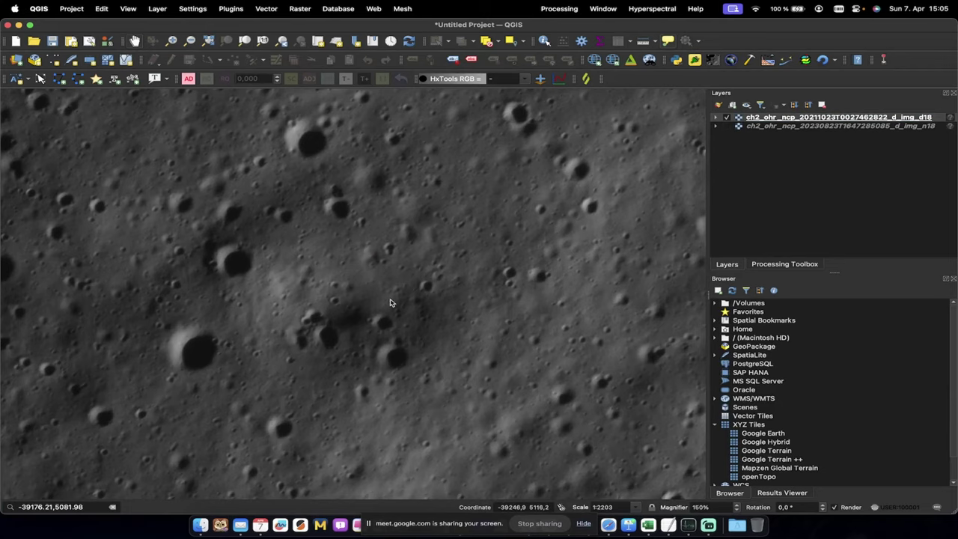
{"action": "scroll", "coordinate": [384, 296], "scroll_direction": "up", "scroll_amount": 1}
{"action": "left_click", "coordinate": [84, 509]}
{"action": "key", "text": "Return"}
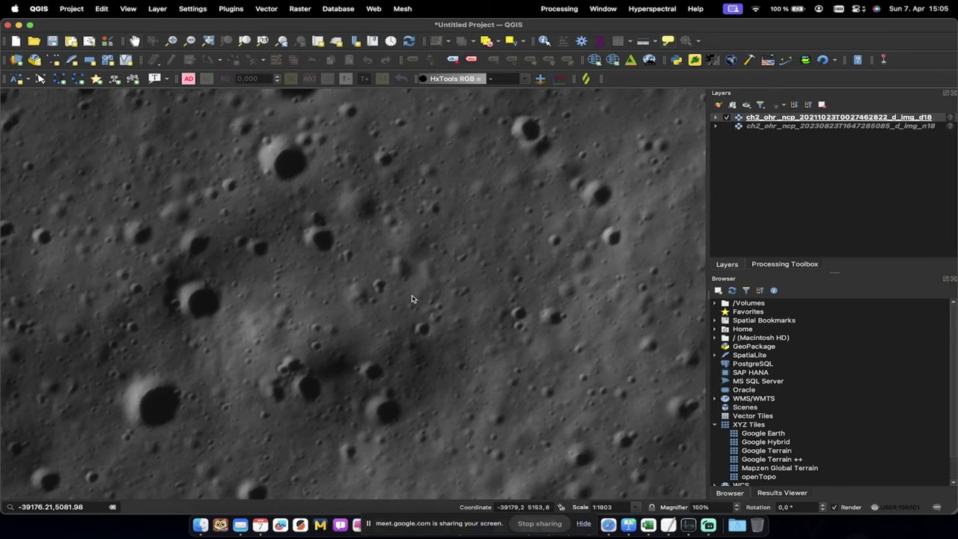
Show only the 20230823 layer, go to coordinate -48373,5922, and examine the landing site and its wider surroundings
{"action": "left_click", "coordinate": [726, 118]}
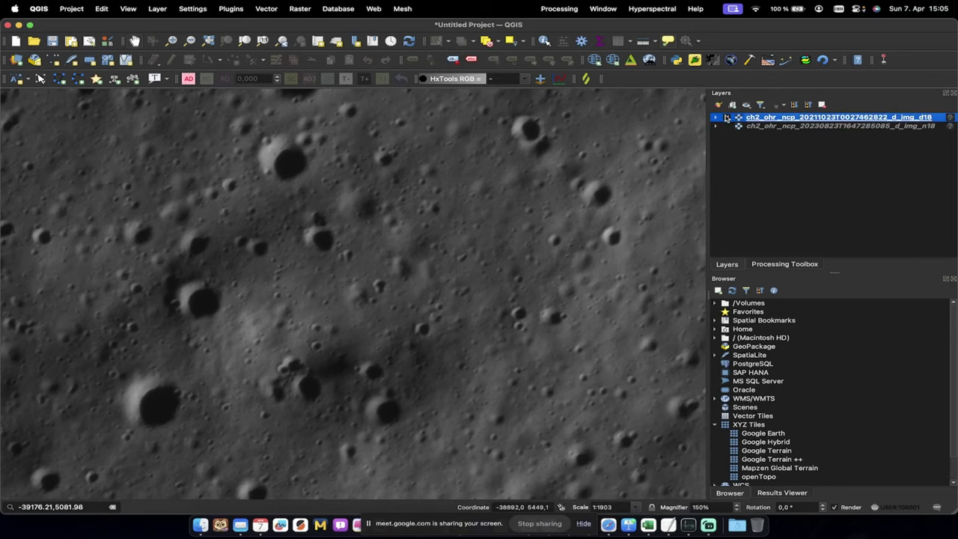
{"action": "left_click", "coordinate": [726, 125]}
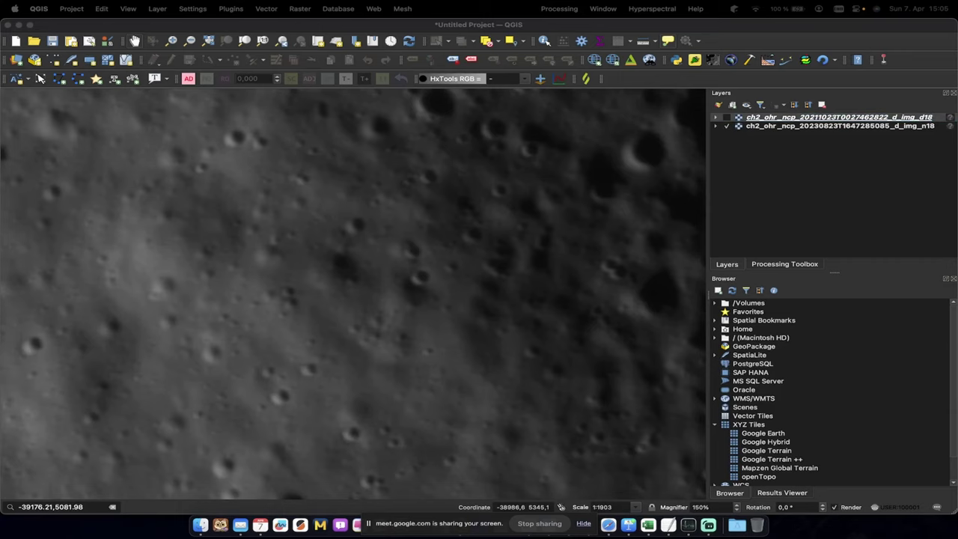
{"action": "left_click", "coordinate": [76, 508]}
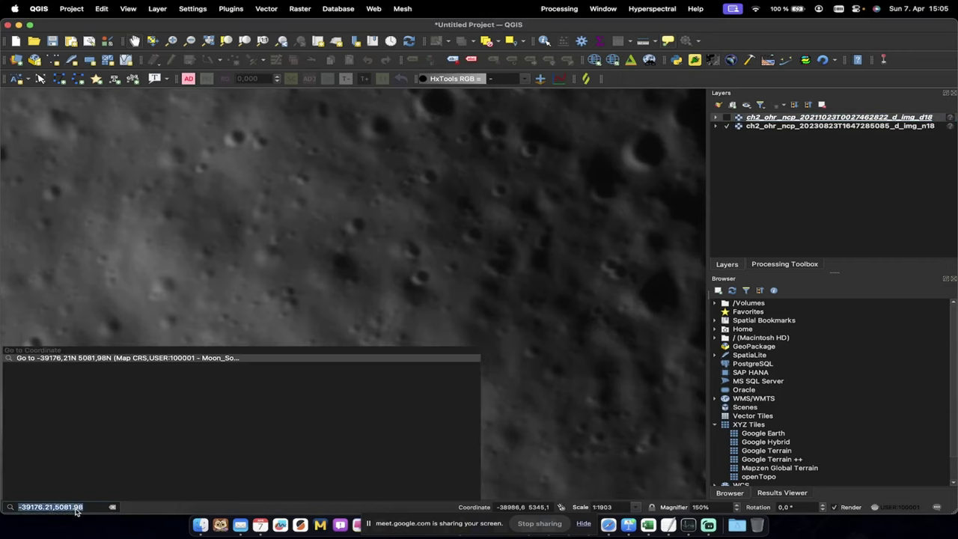
{"action": "key", "text": "BackSpace"}
{"action": "type", "text": "-48373,5922"}
{"action": "key", "text": "Return"}
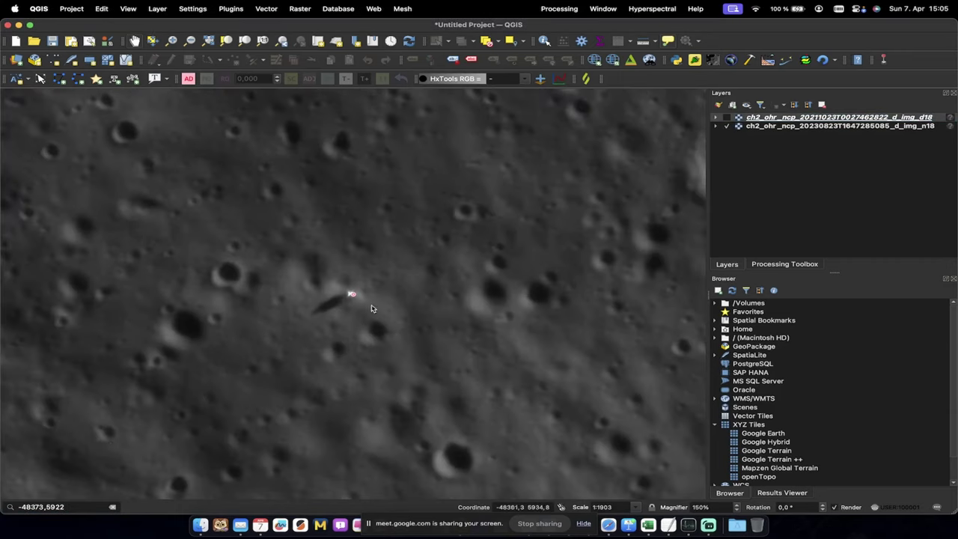
{"action": "scroll", "coordinate": [355, 318], "scroll_direction": "down", "scroll_amount": 5}
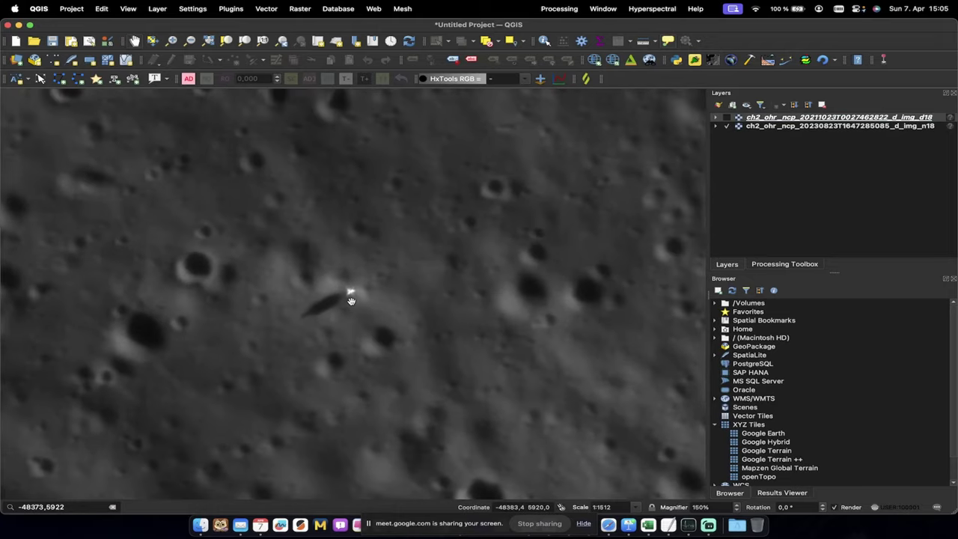
{"action": "scroll", "coordinate": [351, 301], "scroll_direction": "down", "scroll_amount": 2}
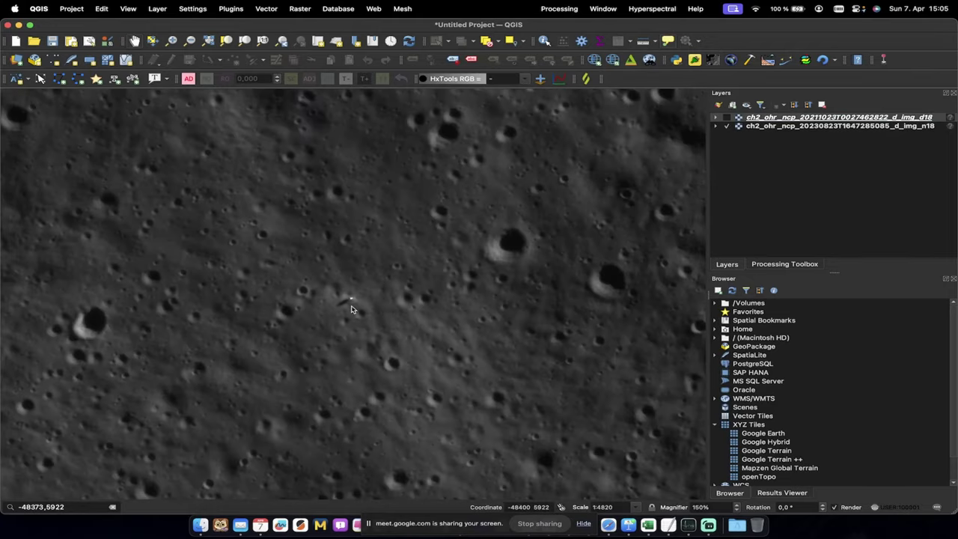
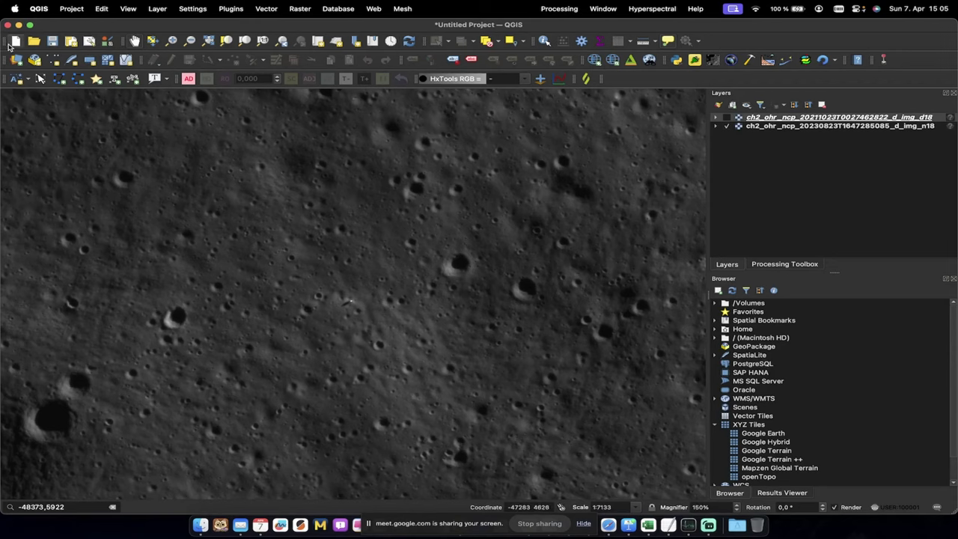
Hide the 20230823 layer, and switch to Finder to open the tmc2 folder inside ShowAndTell
{"action": "left_click", "coordinate": [727, 127]}
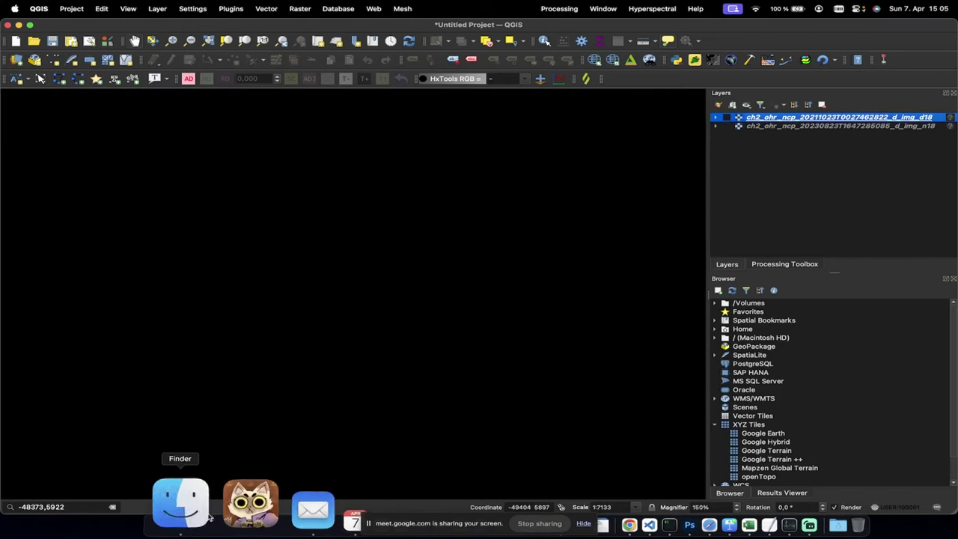
{"action": "left_click", "coordinate": [175, 503]}
{"action": "left_click", "coordinate": [469, 136]}
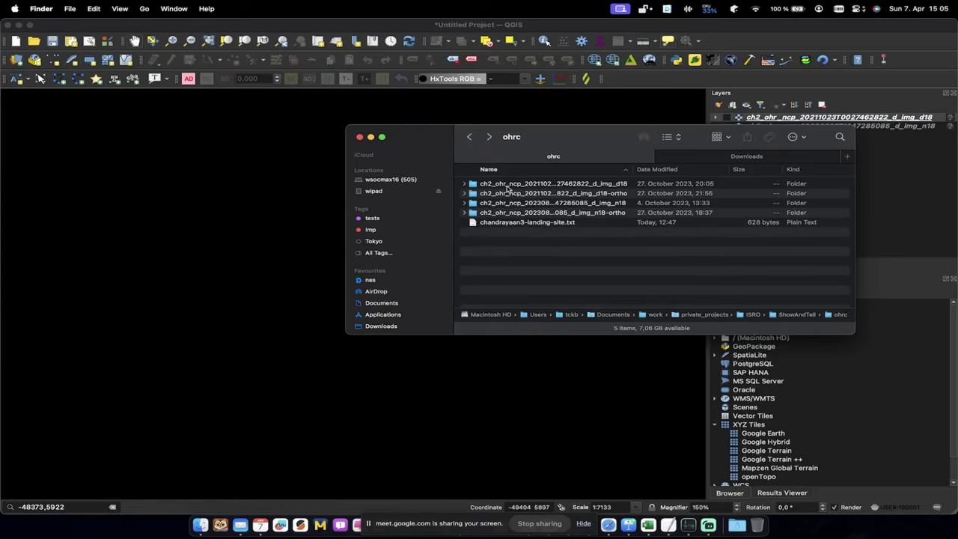
{"action": "left_click", "coordinate": [469, 136]}
{"action": "scroll", "coordinate": [621, 230], "scroll_direction": "right", "scroll_amount": 3}
{"action": "double_click", "coordinate": [748, 183]}
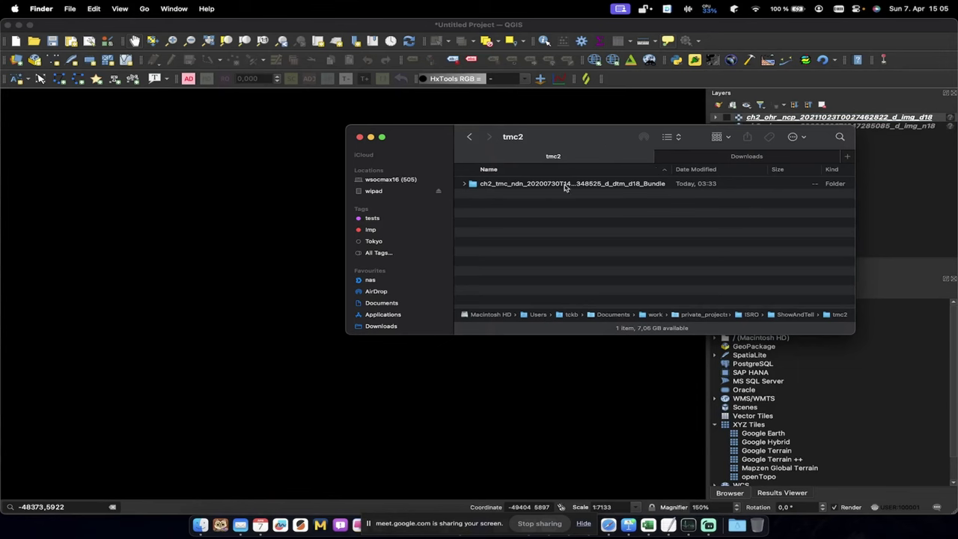
{"action": "double_click", "coordinate": [551, 184]}
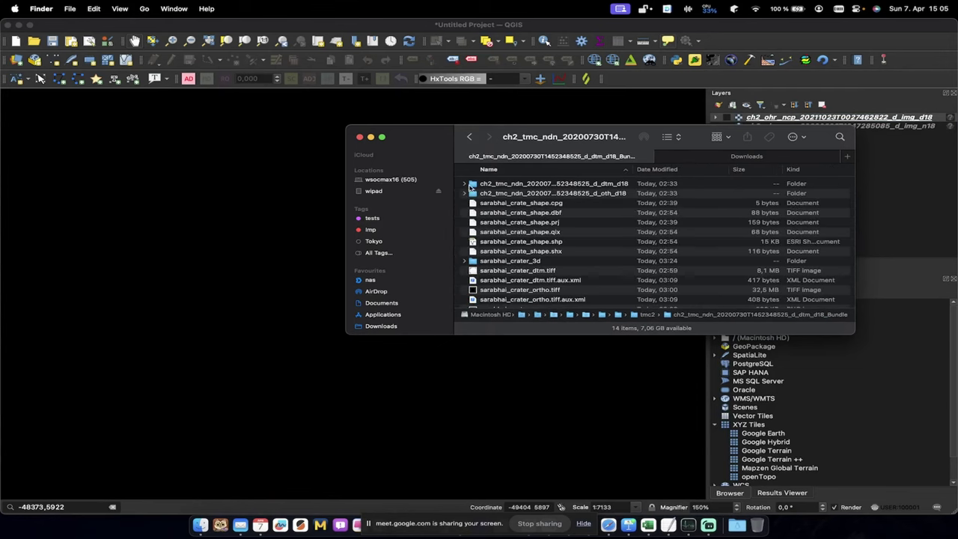
{"action": "double_click", "coordinate": [477, 193]}
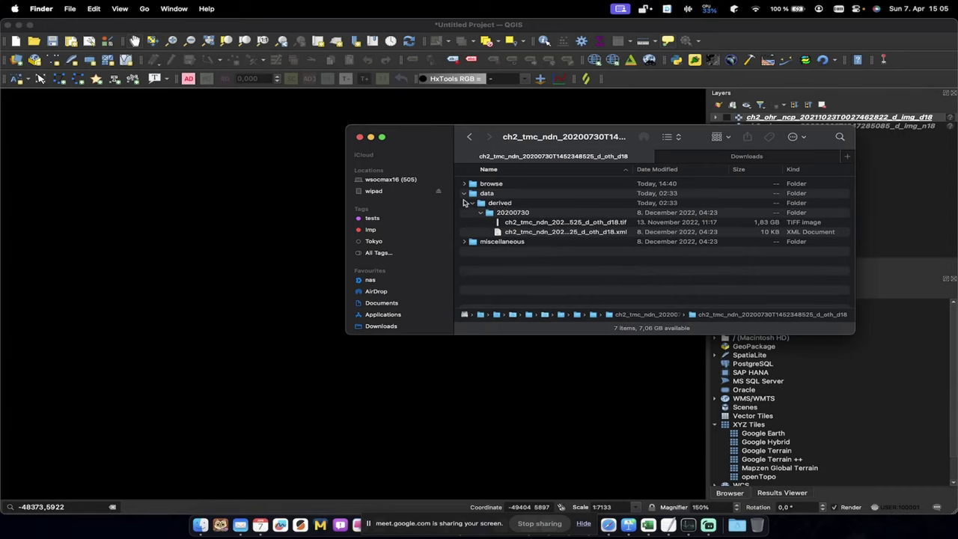
{"action": "left_click", "coordinate": [554, 222]}
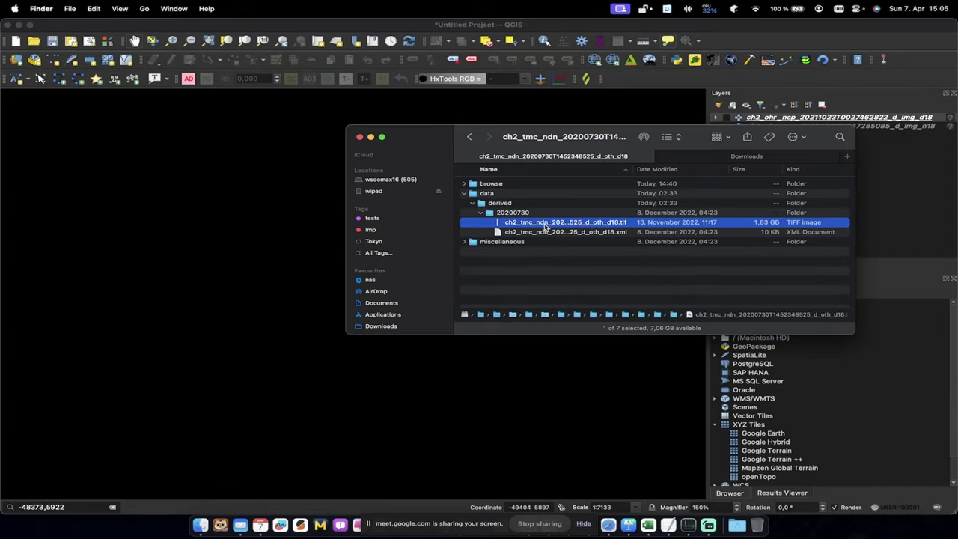
{"action": "left_click_drag", "start_coordinate": [584, 226], "coordinate": [227, 196]}
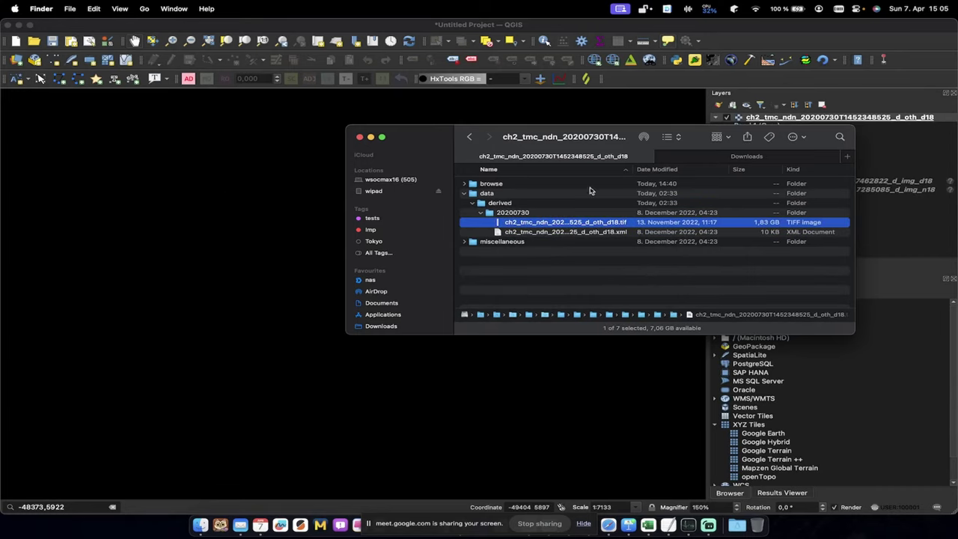
{"action": "left_click", "coordinate": [246, 137]}
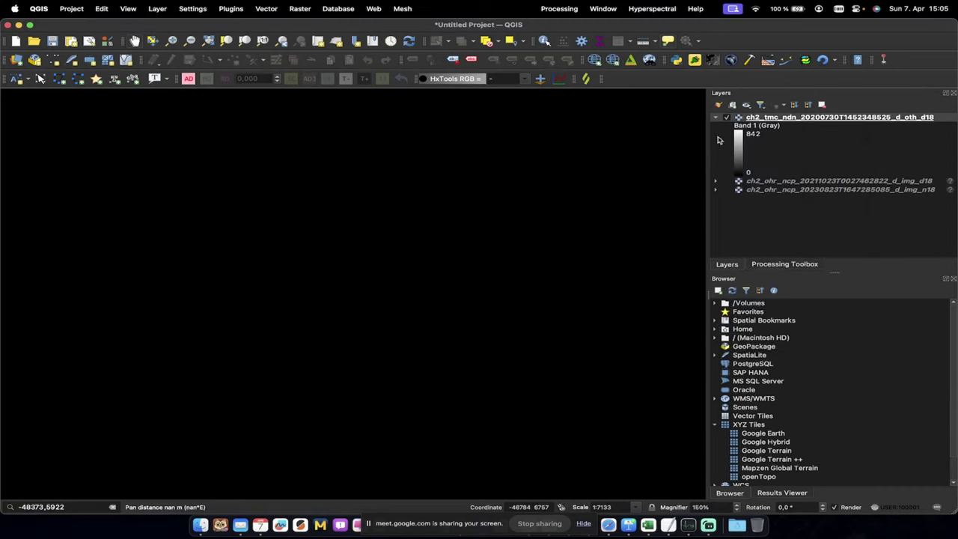
Fit the whole TMC2 ortho layer in view and look at the middle of the strip more closely
{"action": "right_click", "coordinate": [811, 120]}
{"action": "left_click", "coordinate": [793, 182]}
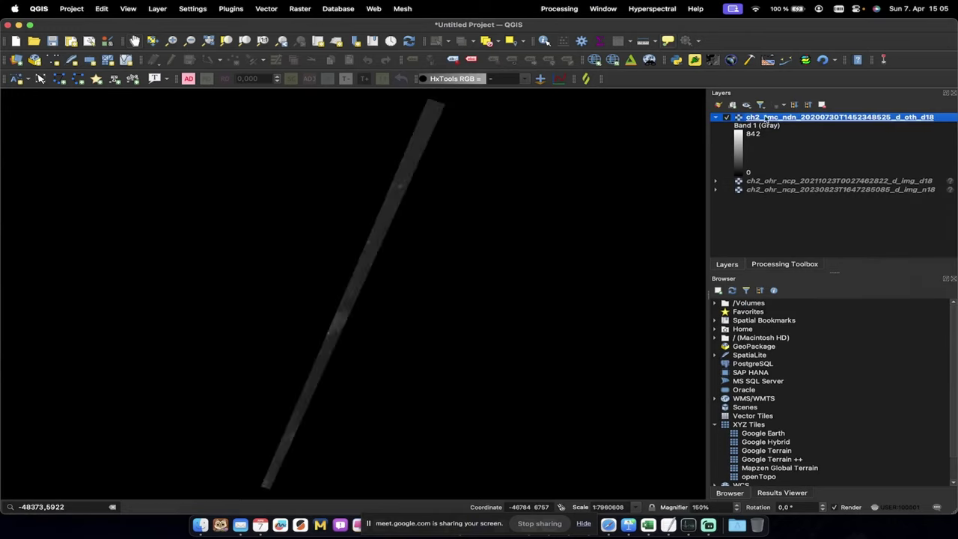
{"action": "scroll", "coordinate": [297, 365], "scroll_direction": "up", "scroll_amount": 3}
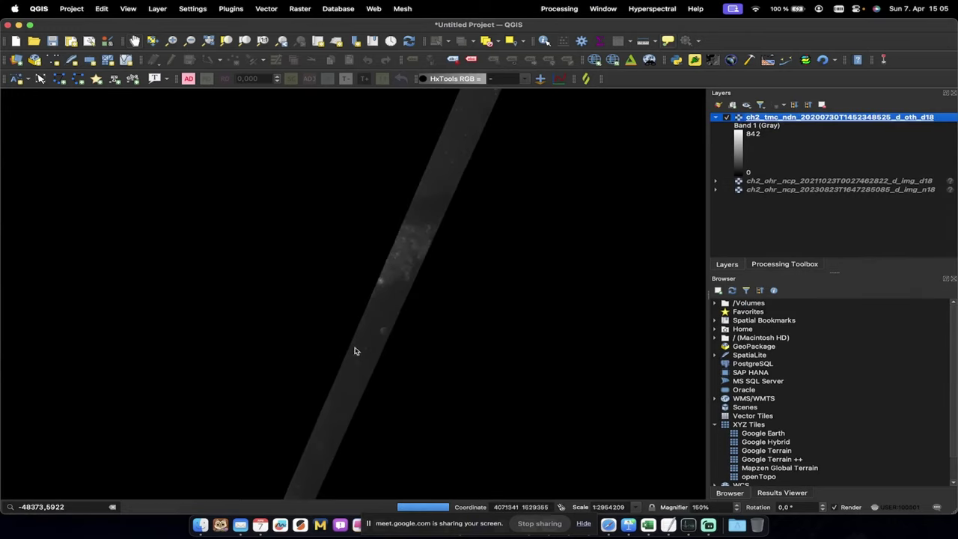
{"action": "scroll", "coordinate": [404, 276], "scroll_direction": "up", "scroll_amount": 2}
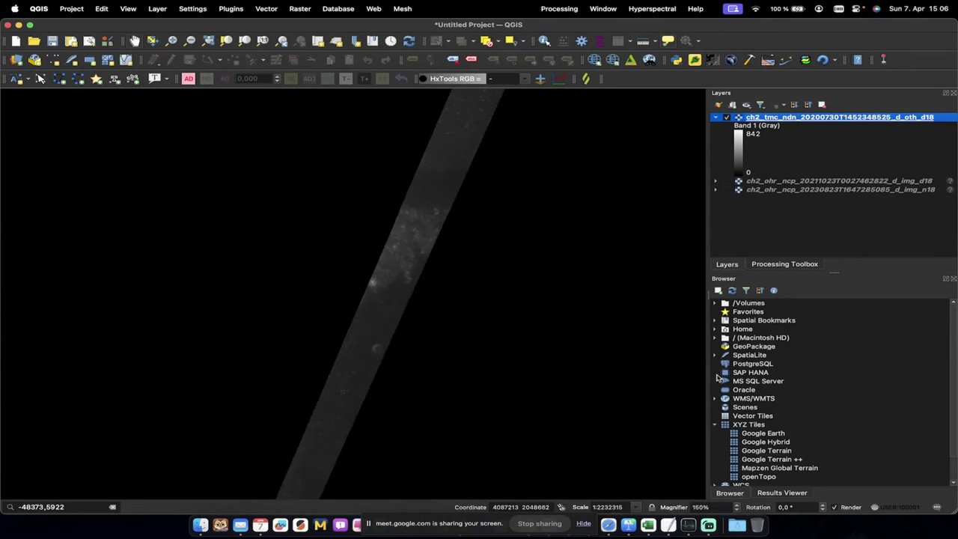
Set the project CRS to SelenoGraphic-new (USER:100002) and dismiss the resulting notification
{"action": "left_click", "coordinate": [905, 510]}
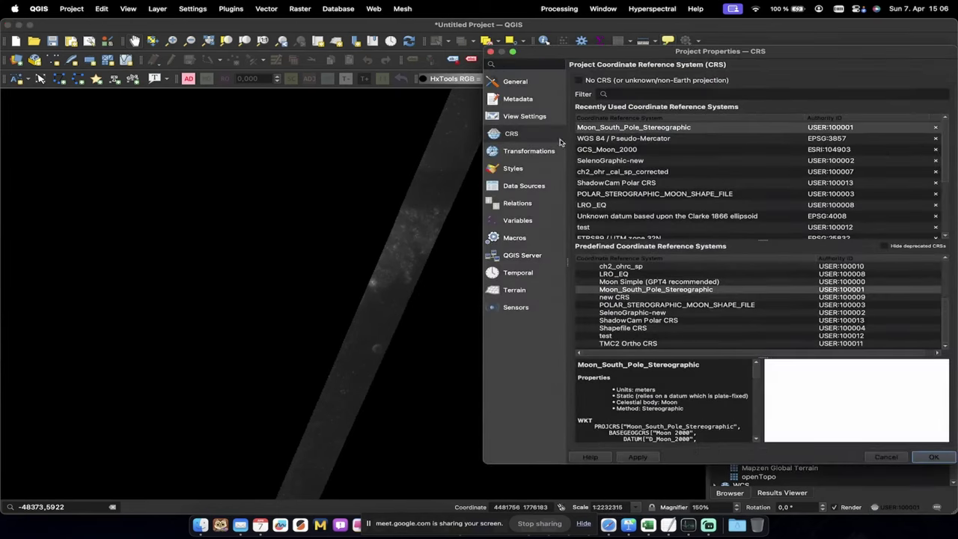
{"action": "left_click", "coordinate": [612, 161]}
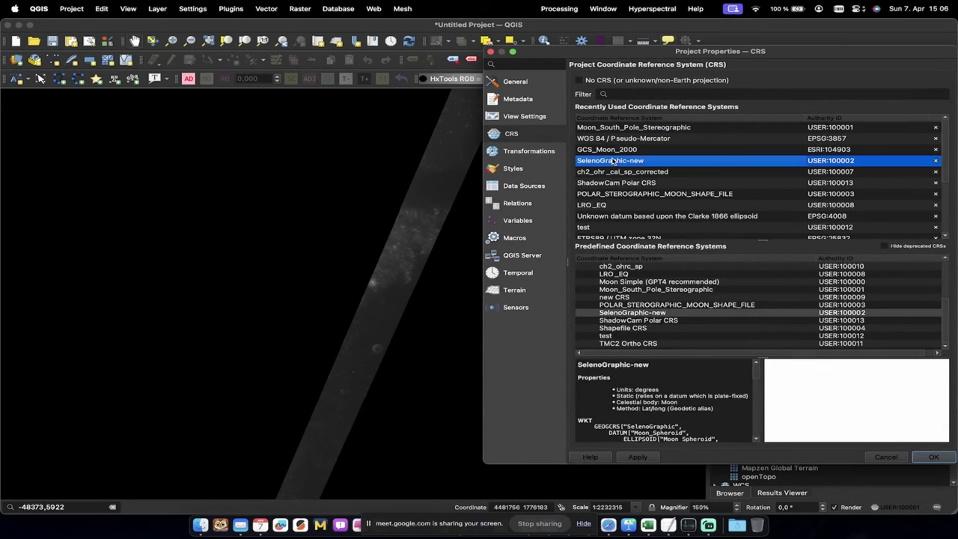
{"action": "left_click", "coordinate": [931, 456]}
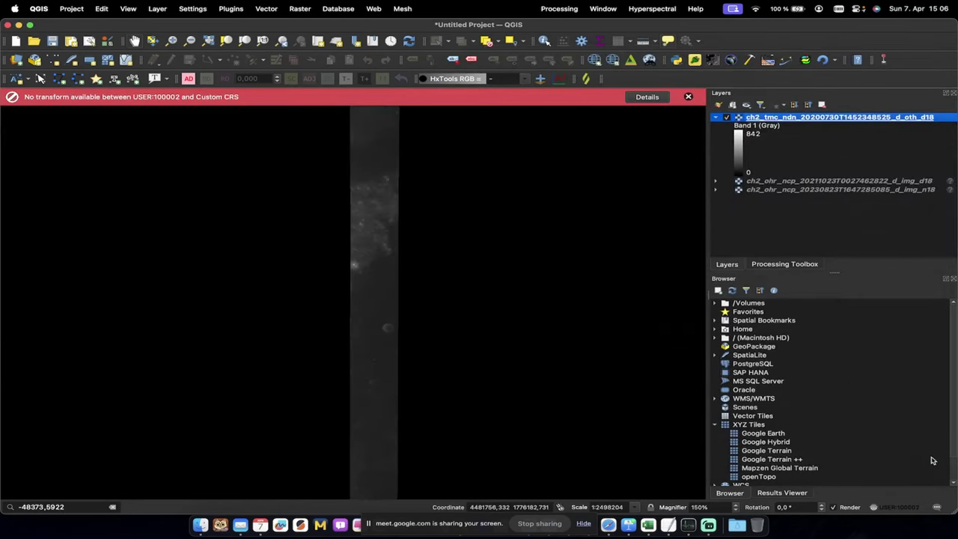
{"action": "left_click", "coordinate": [687, 97]}
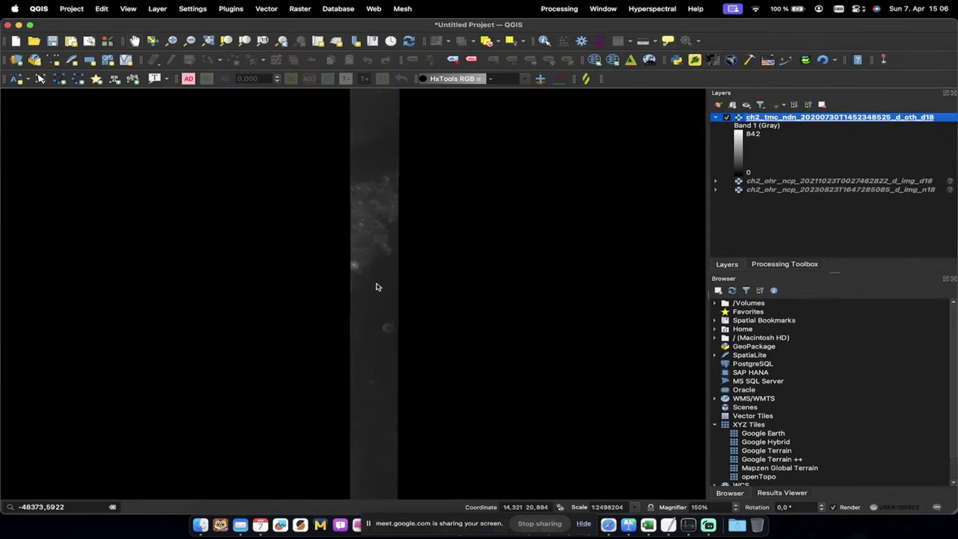
Examine the bright crater and the terrain south of it on the TMC2 ortho image at several scales
{"action": "scroll", "coordinate": [376, 285], "scroll_direction": "up", "scroll_amount": 5}
{"action": "scroll", "coordinate": [285, 353], "scroll_direction": "down", "scroll_amount": 3}
{"action": "scroll", "coordinate": [304, 278], "scroll_direction": "up", "scroll_amount": 2}
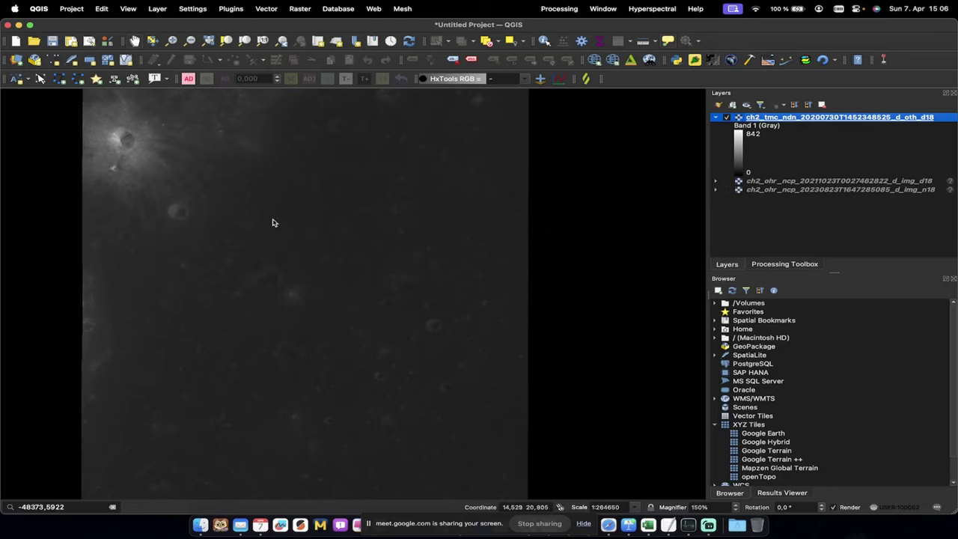
{"action": "scroll", "coordinate": [188, 238], "scroll_direction": "down", "scroll_amount": 2}
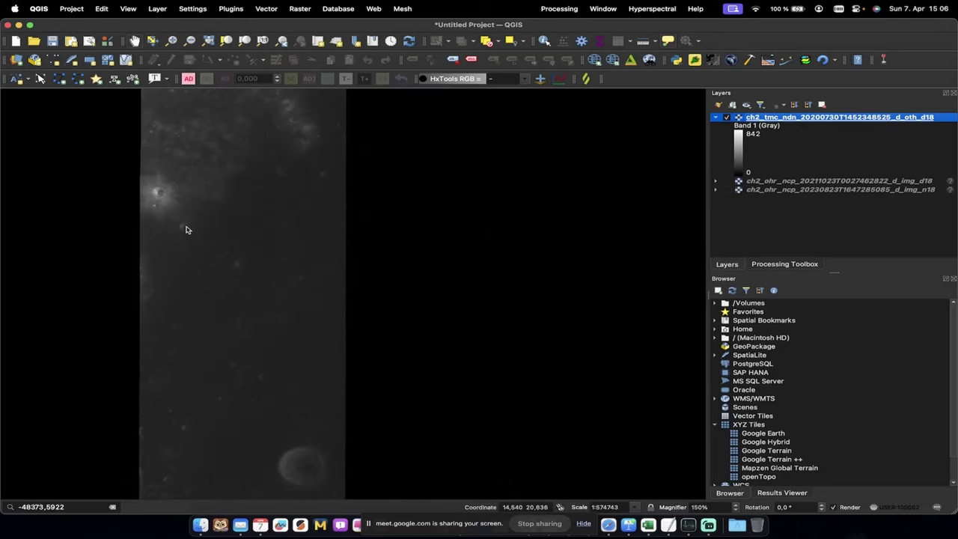
{"action": "scroll", "coordinate": [187, 229], "scroll_direction": "down", "scroll_amount": 1}
{"action": "left_click_drag", "start_coordinate": [318, 412], "coordinate": [332, 163]}
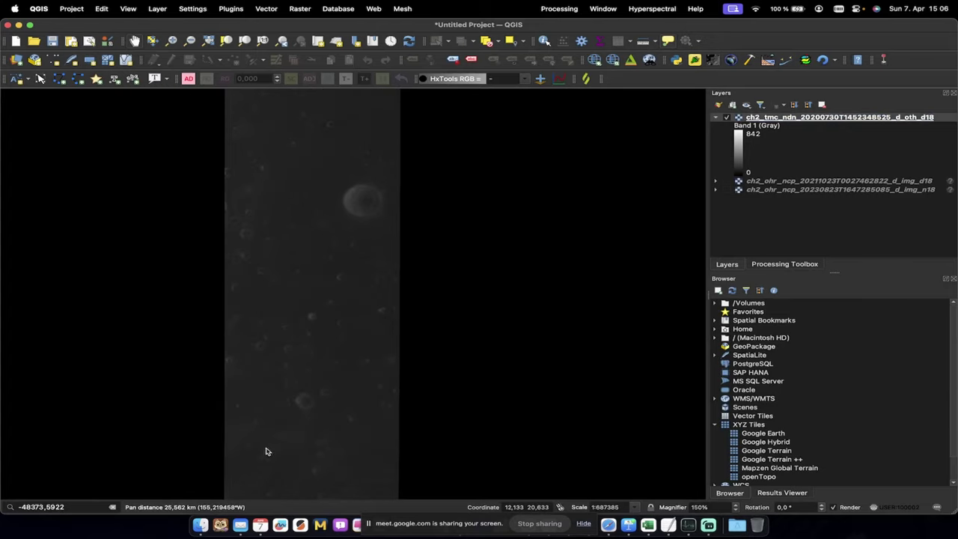
{"action": "scroll", "coordinate": [280, 320], "scroll_direction": "up", "scroll_amount": 2}
{"action": "left_click", "coordinate": [715, 118]}
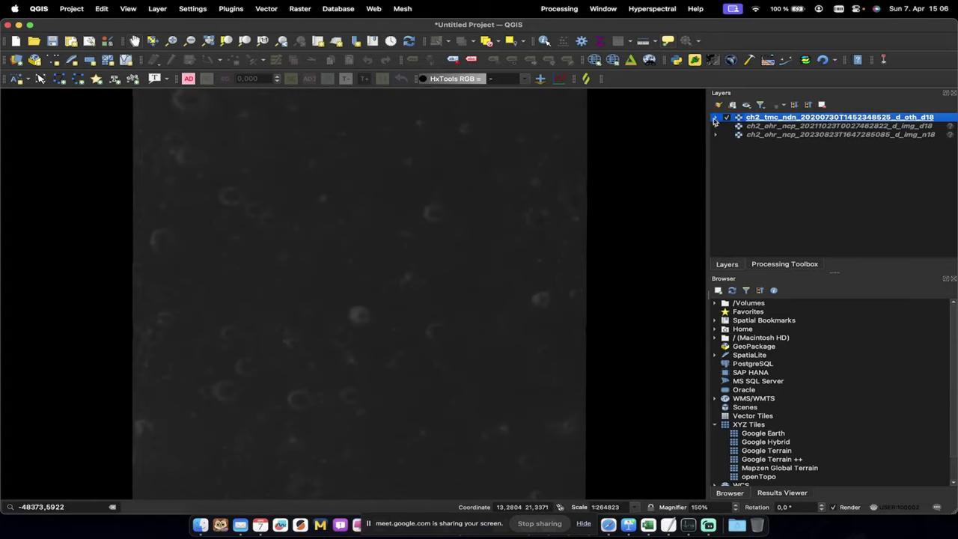
{"action": "left_click", "coordinate": [204, 523]}
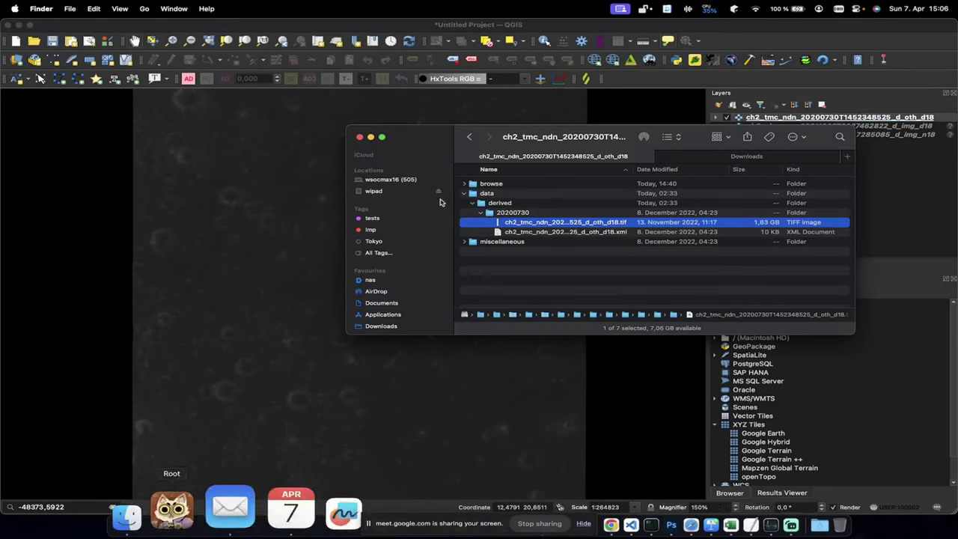
{"action": "left_click", "coordinate": [469, 137]}
{"action": "left_click", "coordinate": [469, 137]}
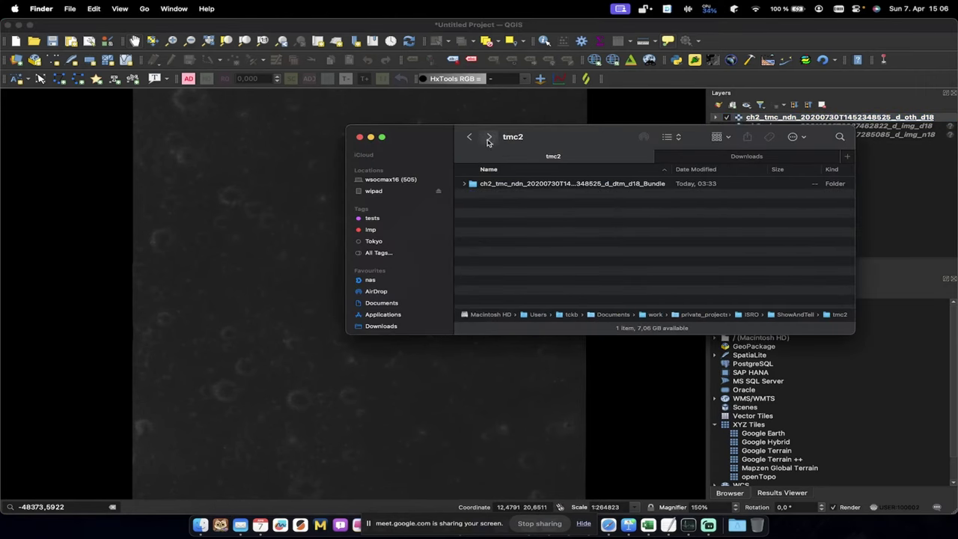
{"action": "double_click", "coordinate": [498, 184]}
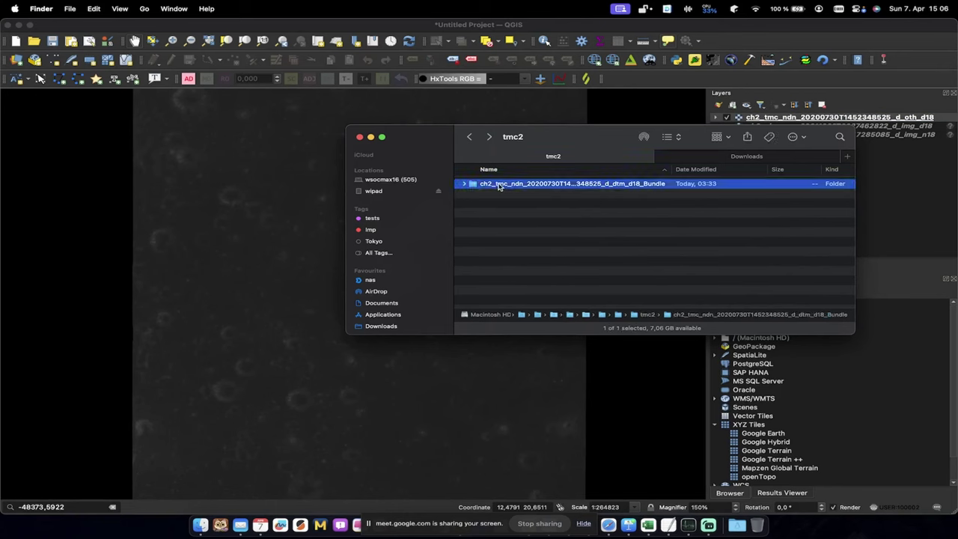
{"action": "double_click", "coordinate": [599, 184]}
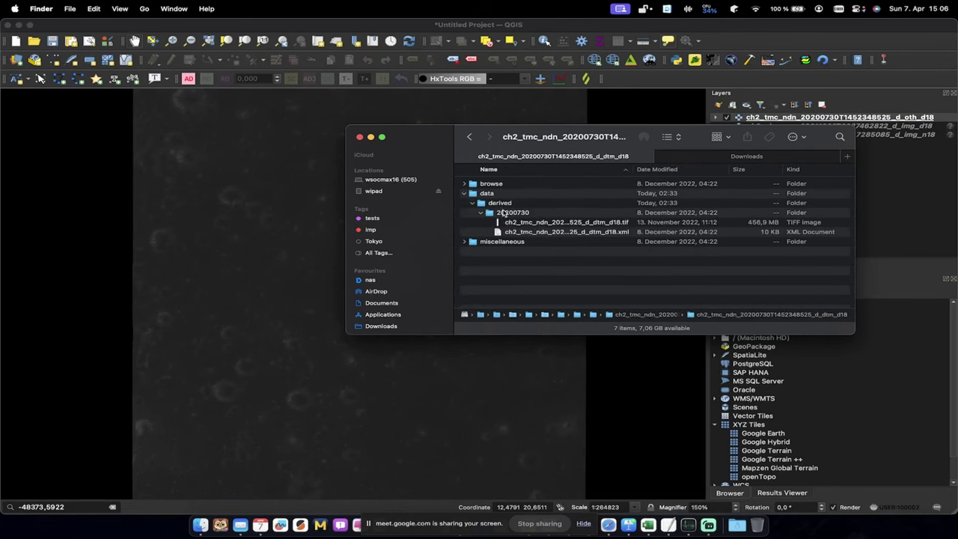
{"action": "left_click_drag", "start_coordinate": [569, 224], "coordinate": [257, 189]}
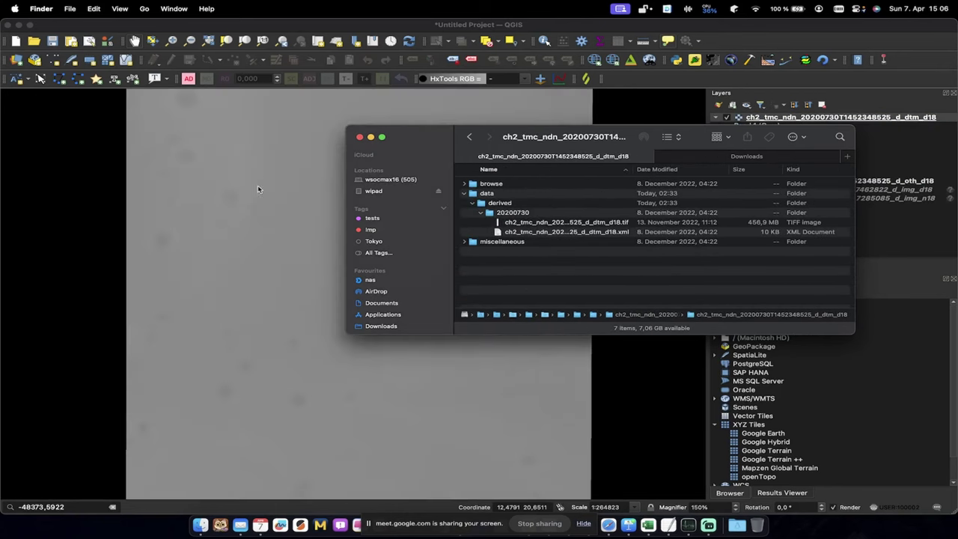
Collapse the legend of the newly added DTM layer and fit the whole layer in view
{"action": "left_click", "coordinate": [927, 142]}
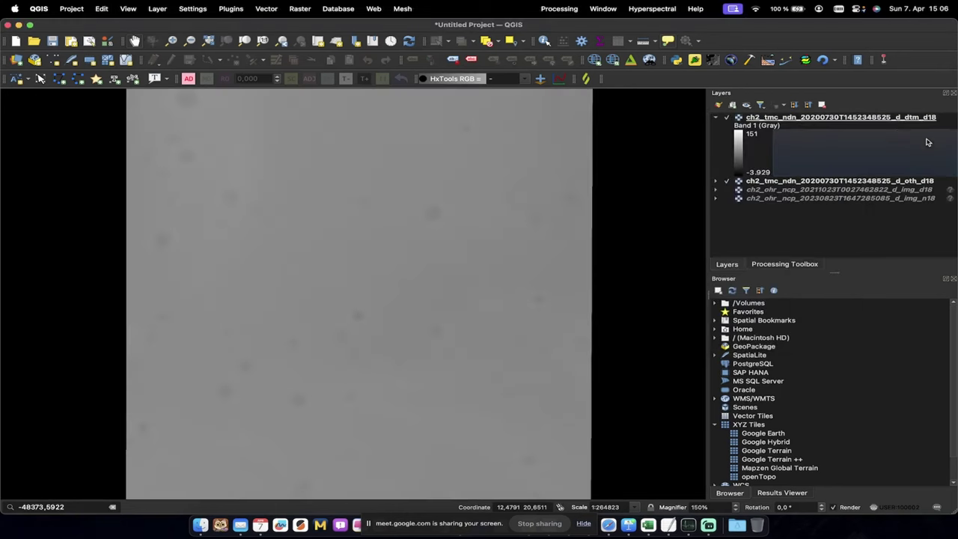
{"action": "left_click", "coordinate": [716, 118]}
{"action": "scroll", "coordinate": [328, 268], "scroll_direction": "down", "scroll_amount": 1}
{"action": "scroll", "coordinate": [329, 269], "scroll_direction": "down", "scroll_amount": 4}
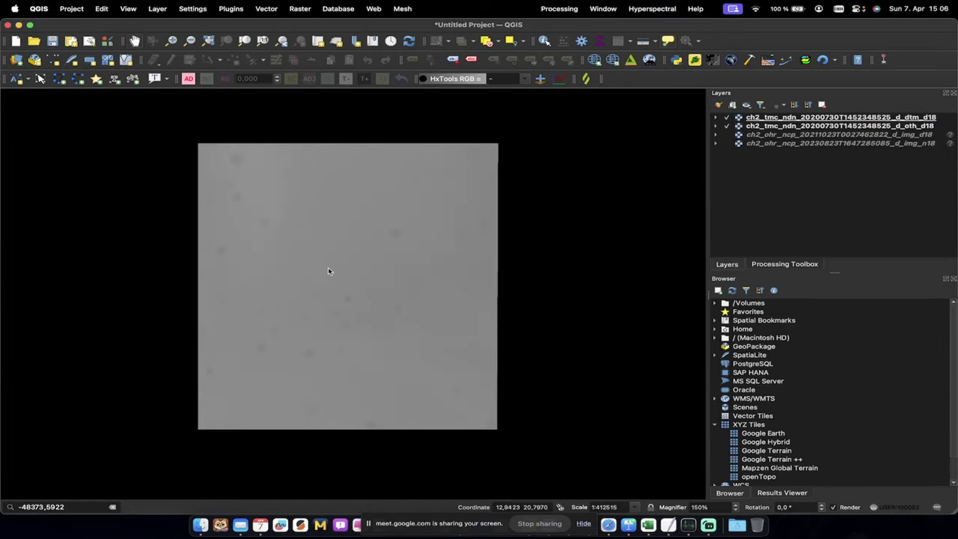
{"action": "right_click", "coordinate": [826, 116]}
{"action": "left_click", "coordinate": [832, 121]}
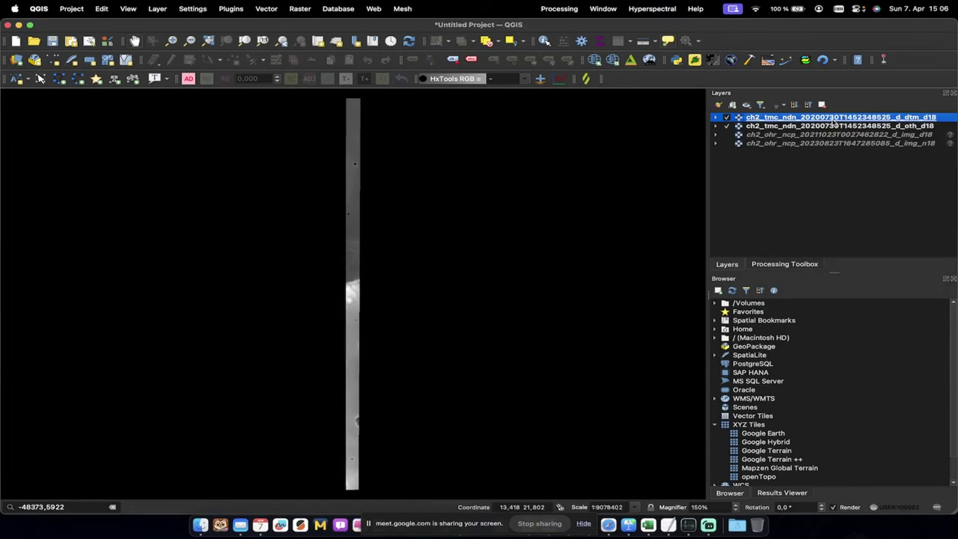
Examine the dark round crater in the DTM strip closely, switching the DTM layer's visibility off and on to compare
{"action": "scroll", "coordinate": [361, 298], "scroll_direction": "up", "scroll_amount": 3}
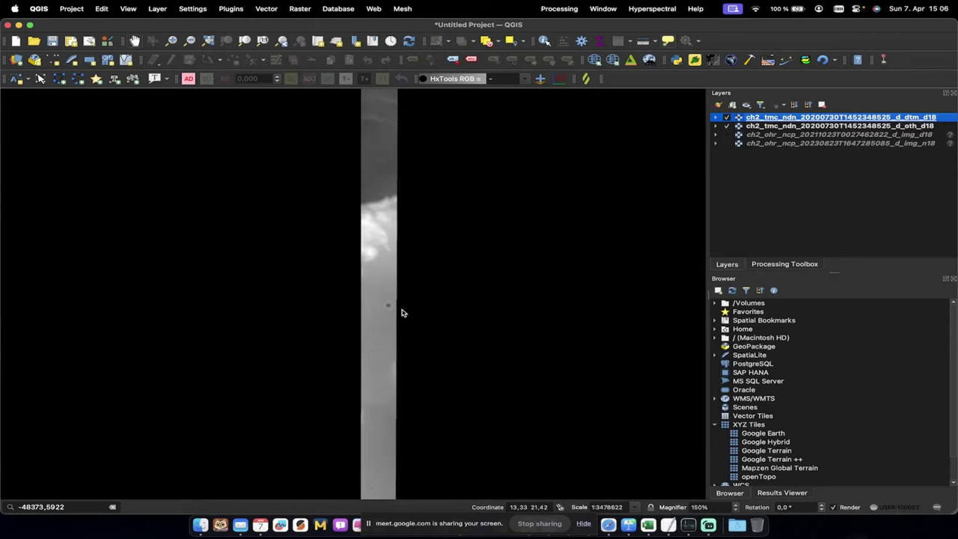
{"action": "scroll", "coordinate": [361, 297], "scroll_direction": "up", "scroll_amount": 5}
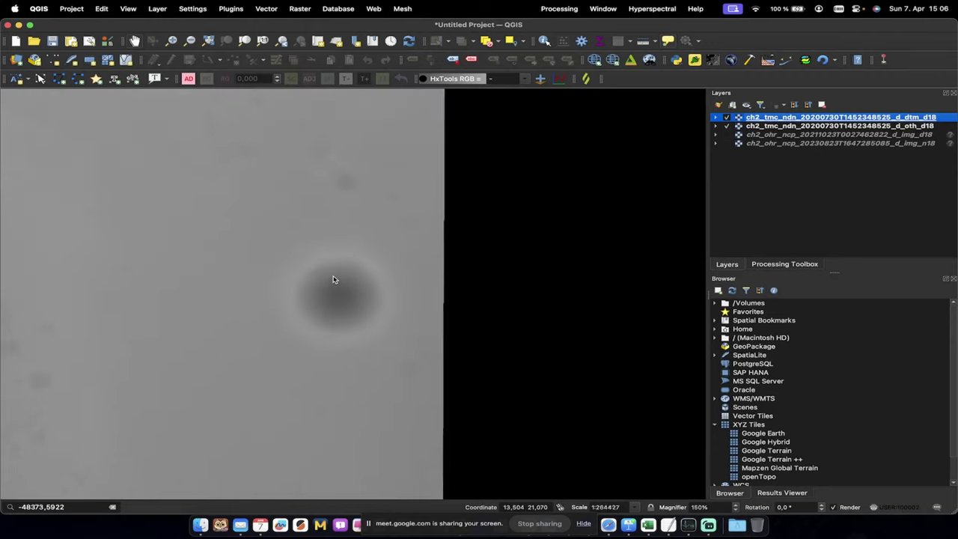
{"action": "scroll", "coordinate": [349, 295], "scroll_direction": "up", "scroll_amount": 2}
{"action": "left_click", "coordinate": [726, 118]}
{"action": "left_click", "coordinate": [726, 118]}
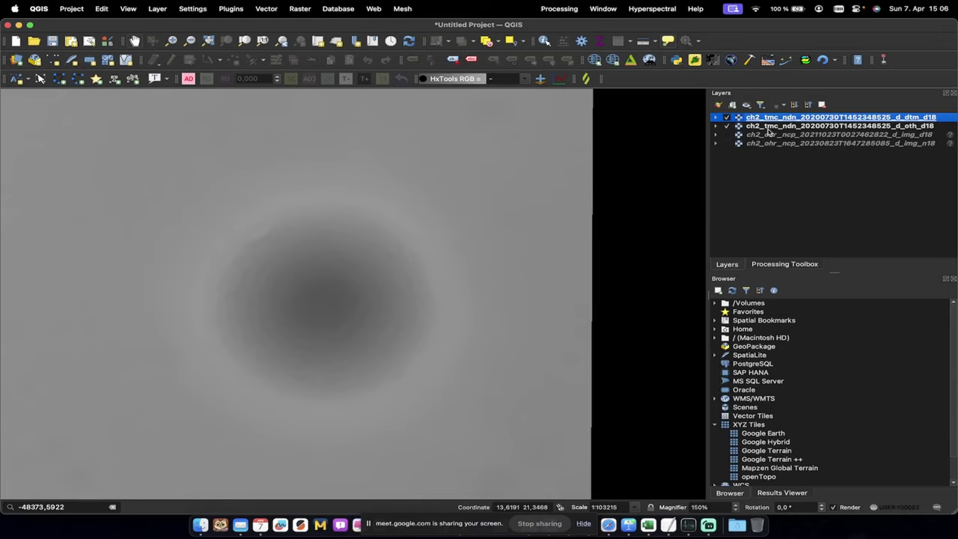
Move the TMC2 ortho layer above the DTM layer and toggle its visibility to compare both views of the crater
{"action": "left_click_drag", "start_coordinate": [768, 129], "coordinate": [769, 120]}
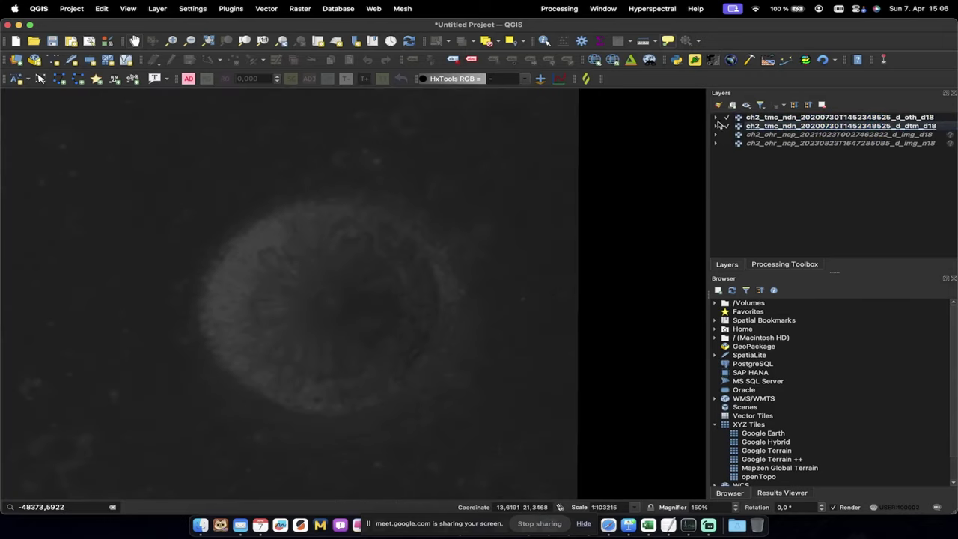
{"action": "left_click", "coordinate": [727, 118]}
{"action": "left_click", "coordinate": [728, 118]}
{"action": "left_click", "coordinate": [727, 118]}
{"action": "left_click", "coordinate": [727, 118]}
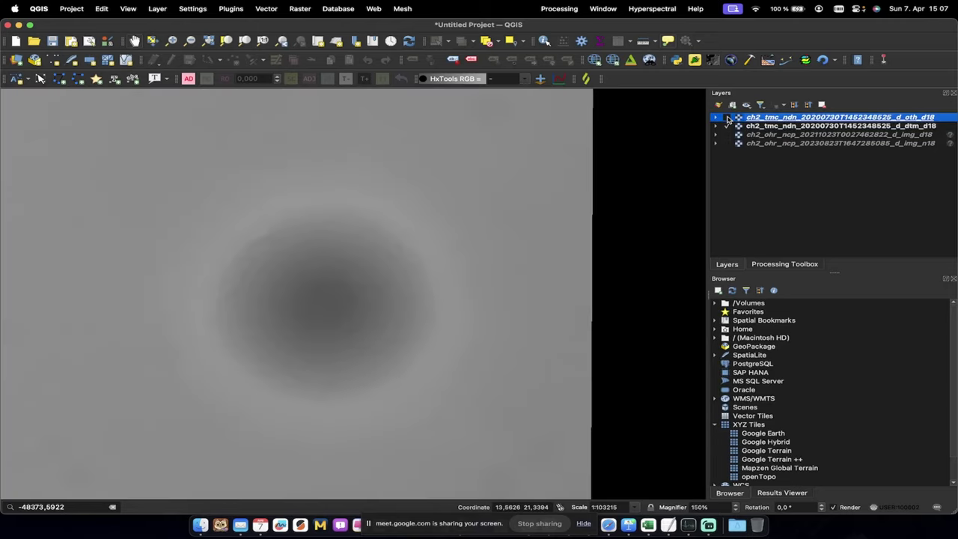
Compare the ortho and DTM layers by toggling each one, ending with both hidden
{"action": "left_click", "coordinate": [727, 119]}
{"action": "left_click", "coordinate": [726, 126]}
{"action": "left_click", "coordinate": [725, 118]}
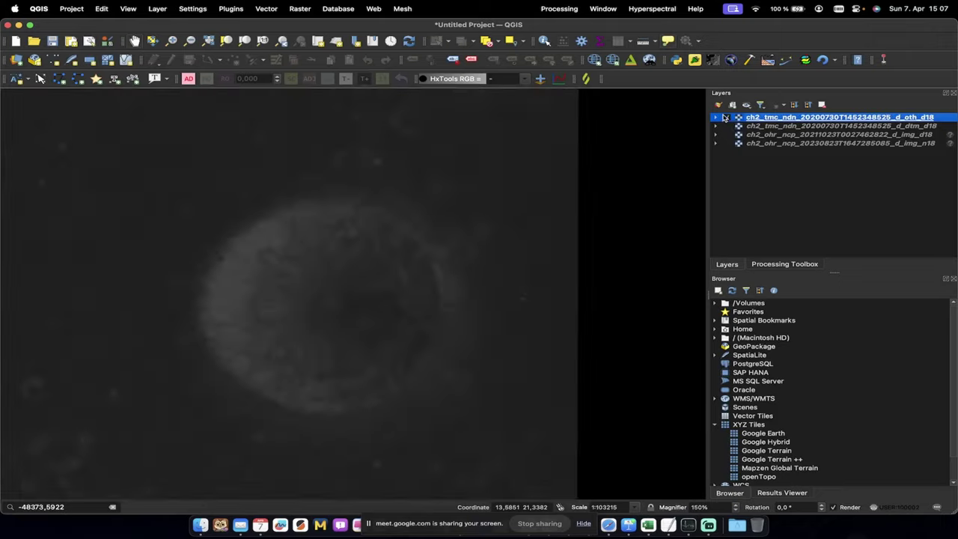
{"action": "left_click", "coordinate": [726, 126]}
{"action": "left_click", "coordinate": [727, 127]}
{"action": "left_click", "coordinate": [726, 118]}
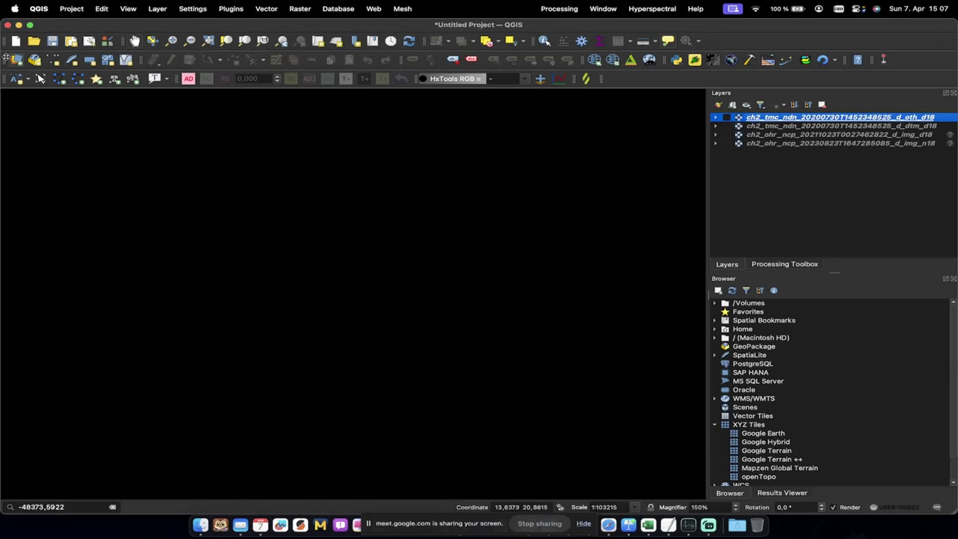
Switch to Finder, look at the DTM TIFF file, and return to the ShowAndTell folder
{"action": "left_click", "coordinate": [202, 524]}
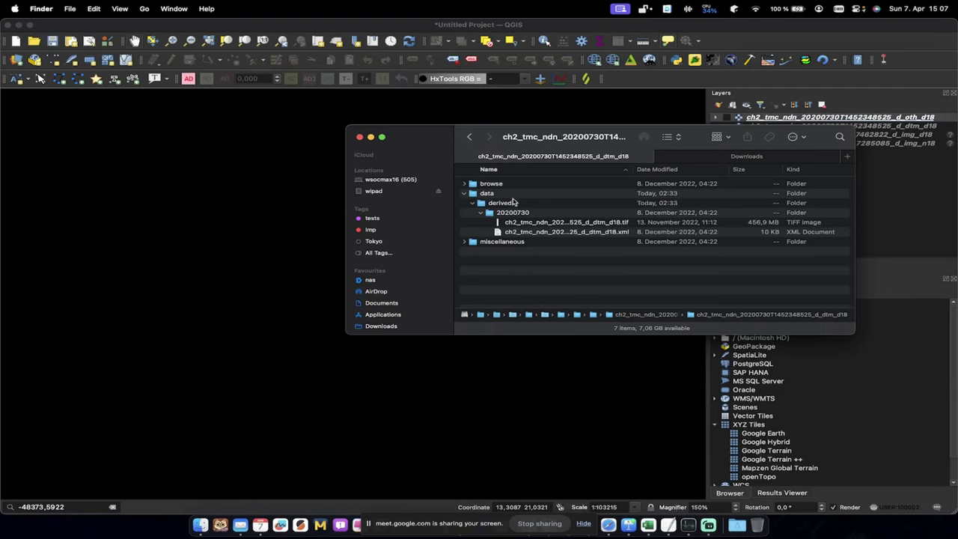
{"action": "left_click", "coordinate": [627, 224]}
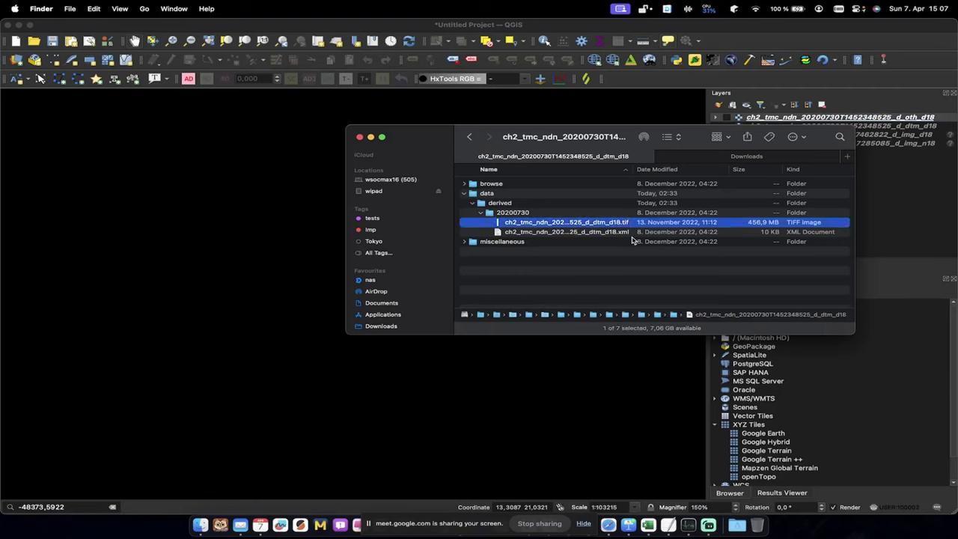
{"action": "left_click", "coordinate": [470, 138]}
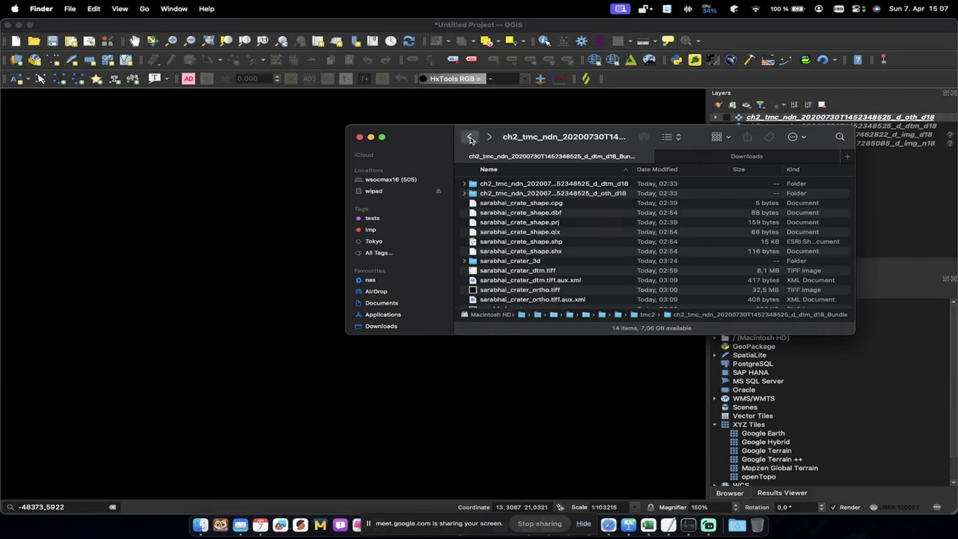
{"action": "left_click", "coordinate": [470, 139]}
{"action": "left_click", "coordinate": [470, 139]}
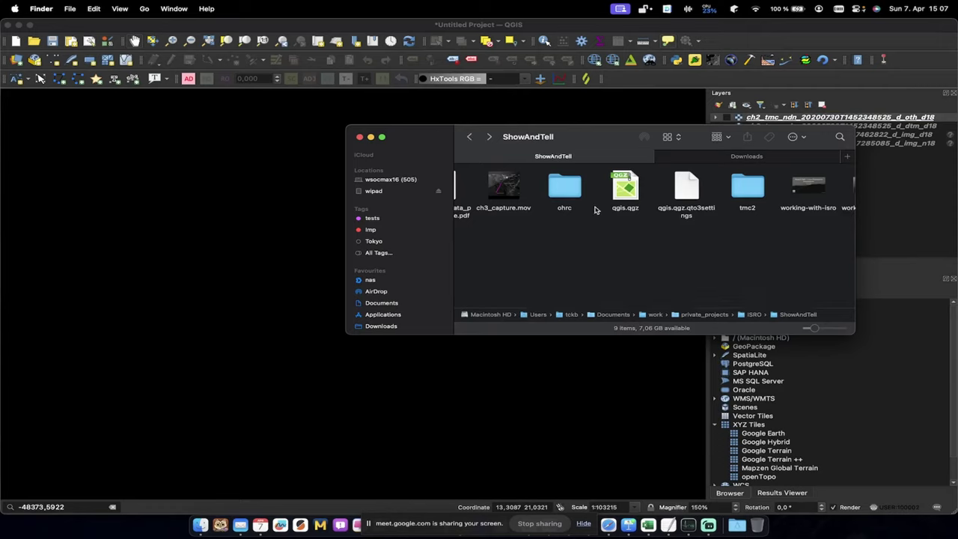
{"action": "double_click", "coordinate": [568, 189]}
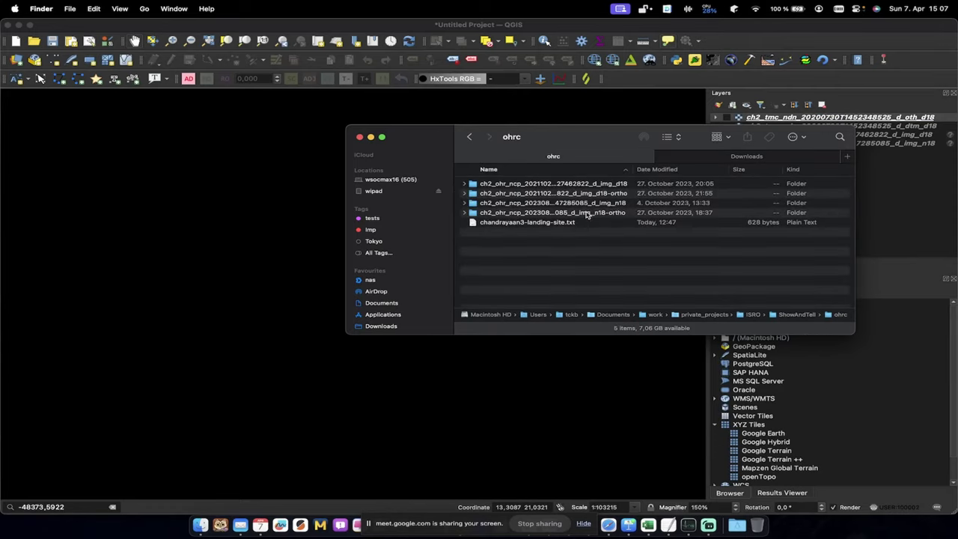
{"action": "double_click", "coordinate": [603, 203]}
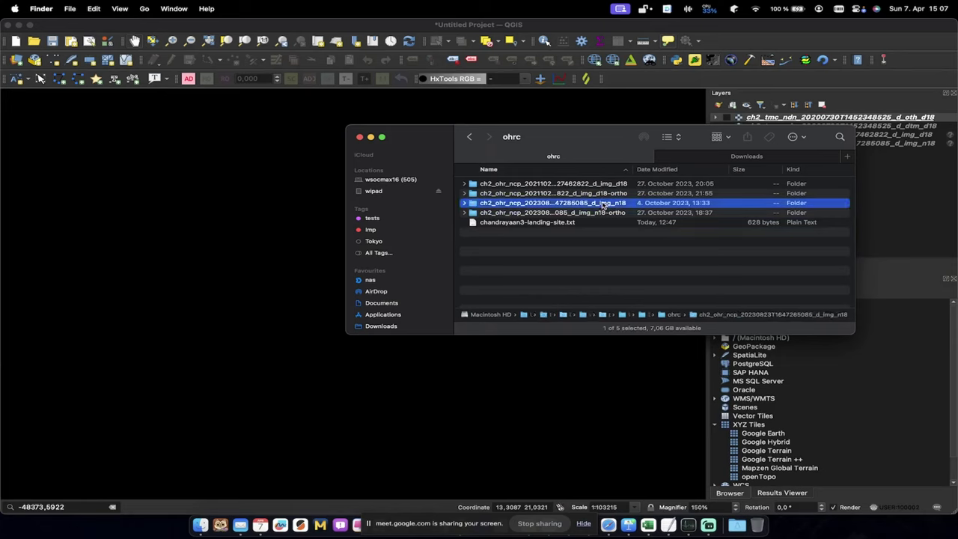
{"action": "double_click", "coordinate": [488, 194]}
{"action": "left_click", "coordinate": [621, 206]}
{"action": "left_click", "coordinate": [629, 223]}
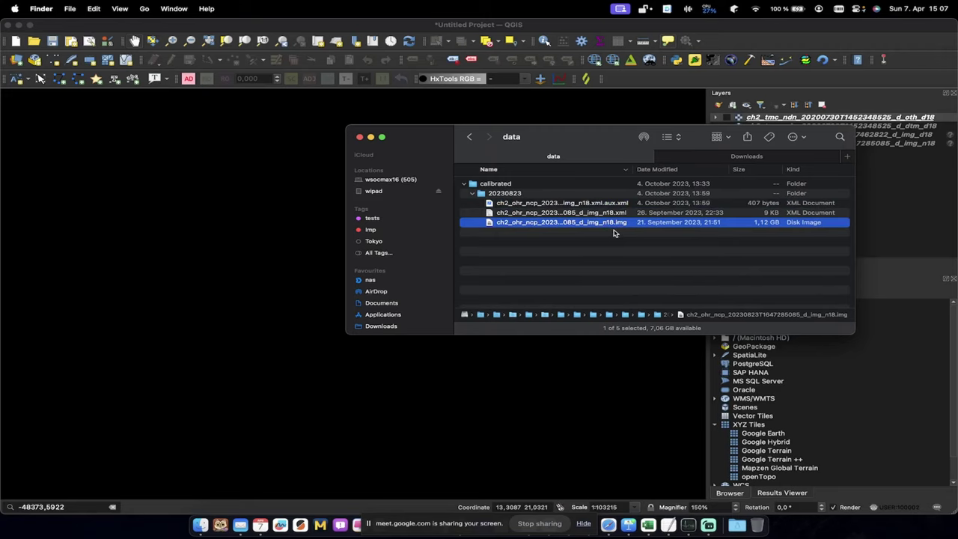
{"action": "left_click", "coordinate": [588, 195]}
{"action": "left_click", "coordinate": [589, 213]}
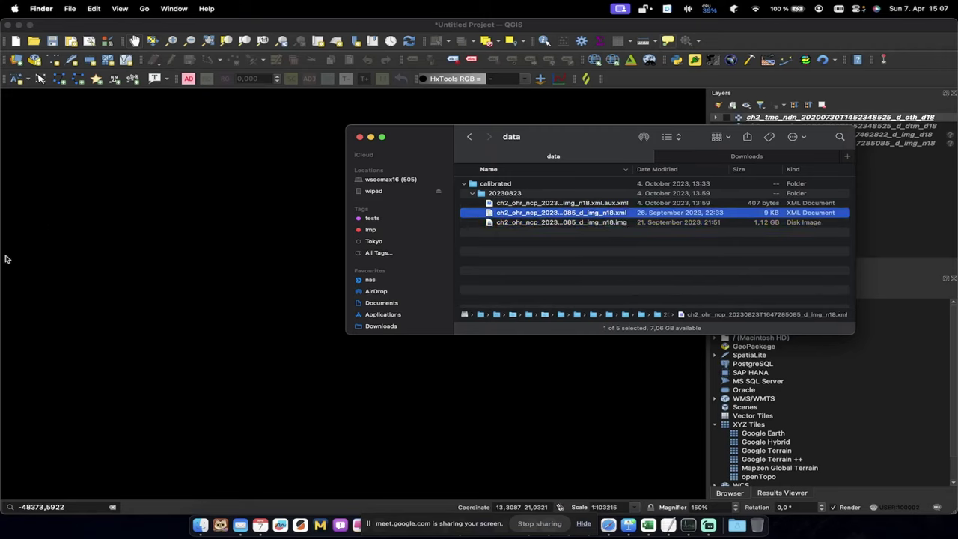
{"action": "left_click", "coordinate": [894, 212]}
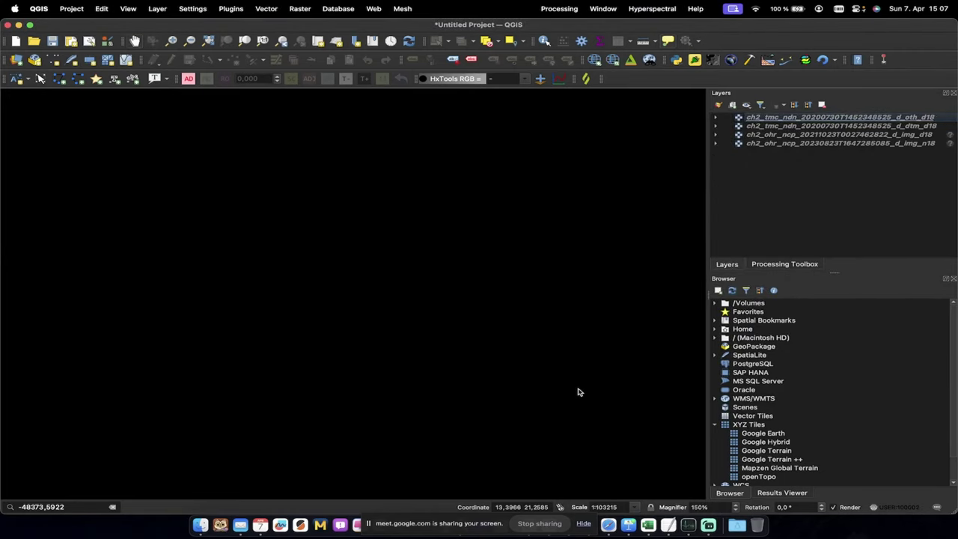
Zoom to the extent of the hidden TMC2 ortho layer and dismiss the resulting notification
{"action": "right_click", "coordinate": [801, 120]}
{"action": "left_click", "coordinate": [808, 124]}
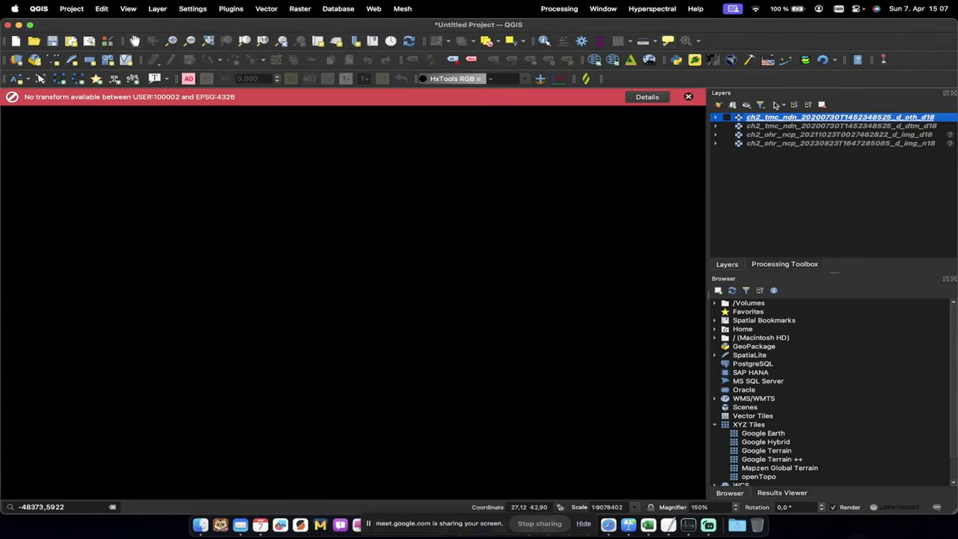
{"action": "left_click", "coordinate": [690, 97]}
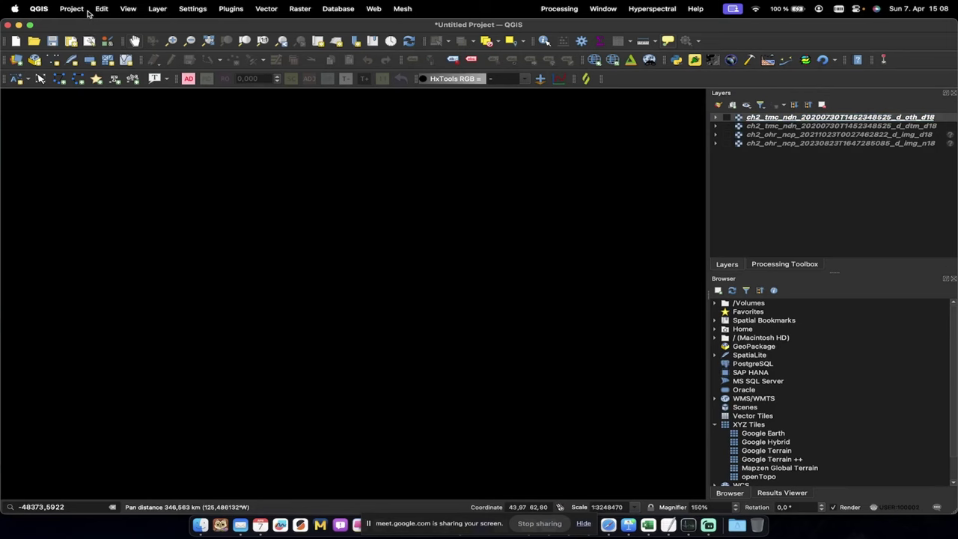
Discard the untitled project, open the recent project qgis from the ShowAndTell folder, and dismiss its notifications
{"action": "left_click", "coordinate": [71, 8]}
{"action": "left_click", "coordinate": [273, 125]}
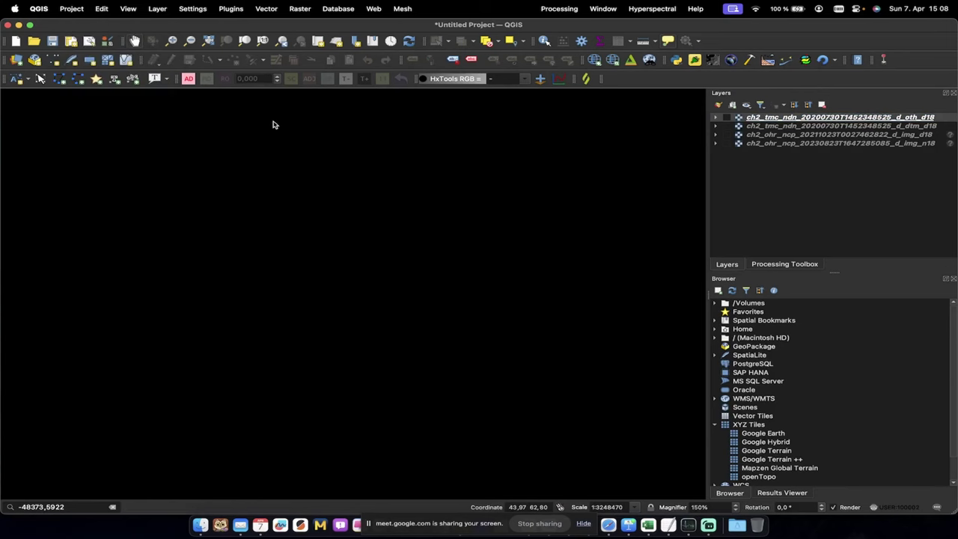
{"action": "left_click", "coordinate": [432, 280]}
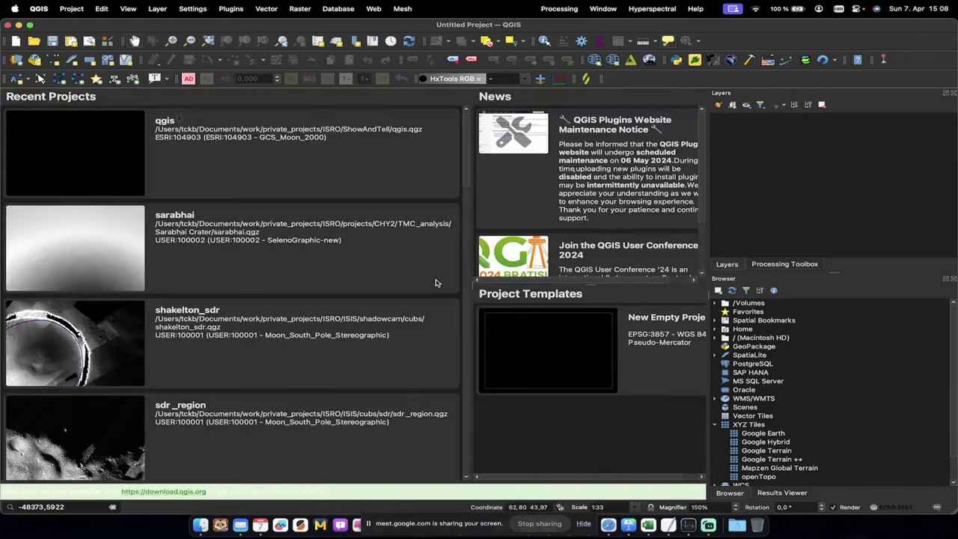
{"action": "left_click", "coordinate": [689, 97]}
{"action": "double_click", "coordinate": [95, 144]}
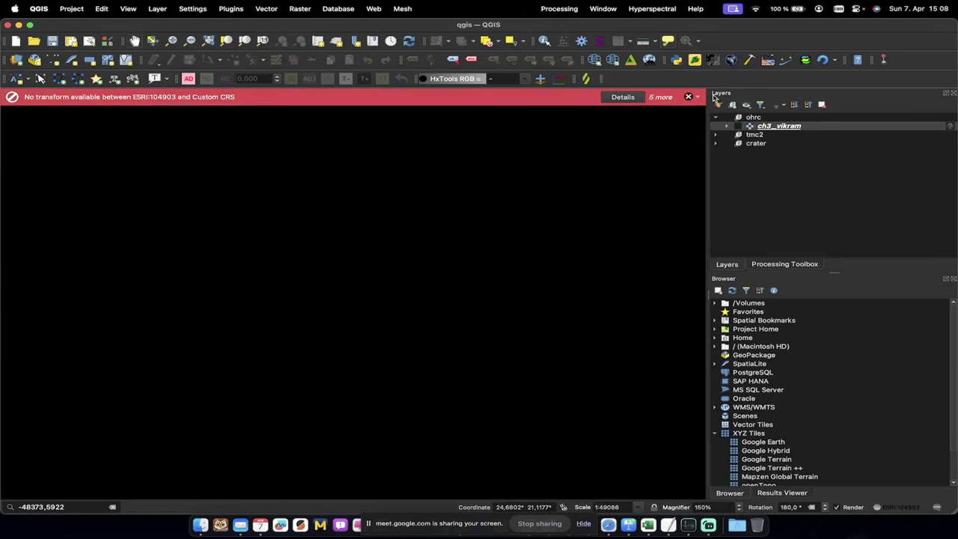
{"action": "left_click", "coordinate": [689, 97]}
{"action": "left_click", "coordinate": [696, 98]}
{"action": "left_click", "coordinate": [711, 109]}
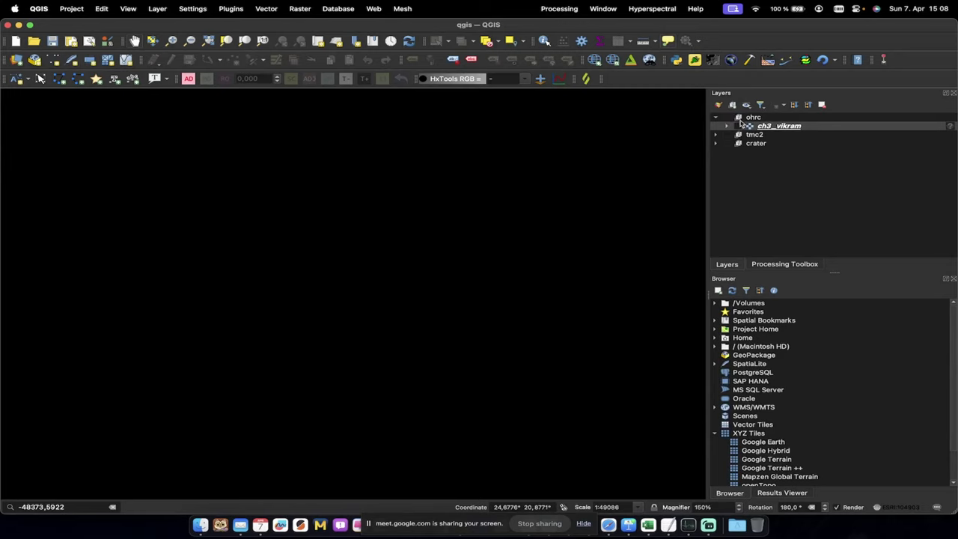
Expand the tmc2 group, make its ortho and DTM layers visible, and zoom to the group
{"action": "left_click", "coordinate": [717, 135]}
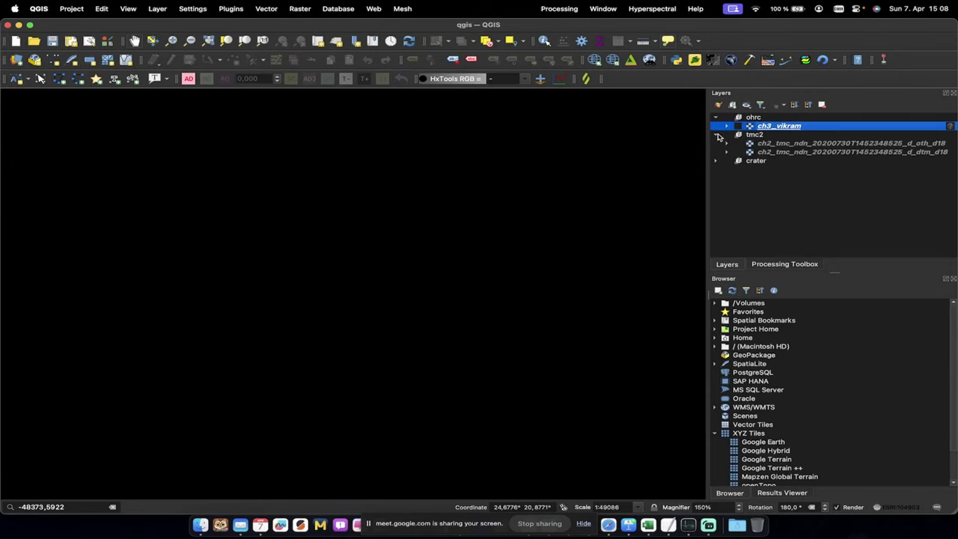
{"action": "left_click", "coordinate": [738, 143]}
{"action": "left_click", "coordinate": [738, 152]}
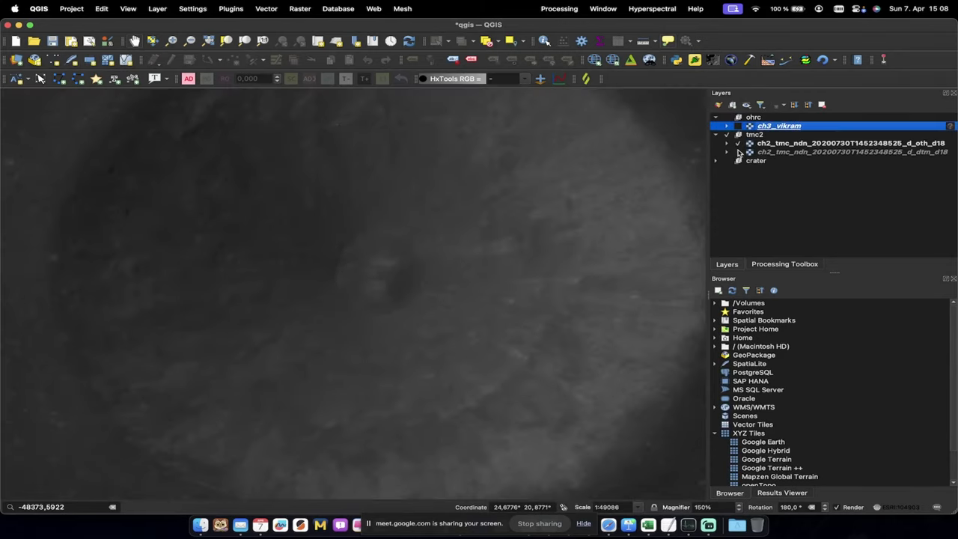
{"action": "right_click", "coordinate": [755, 134]}
{"action": "left_click", "coordinate": [771, 139]}
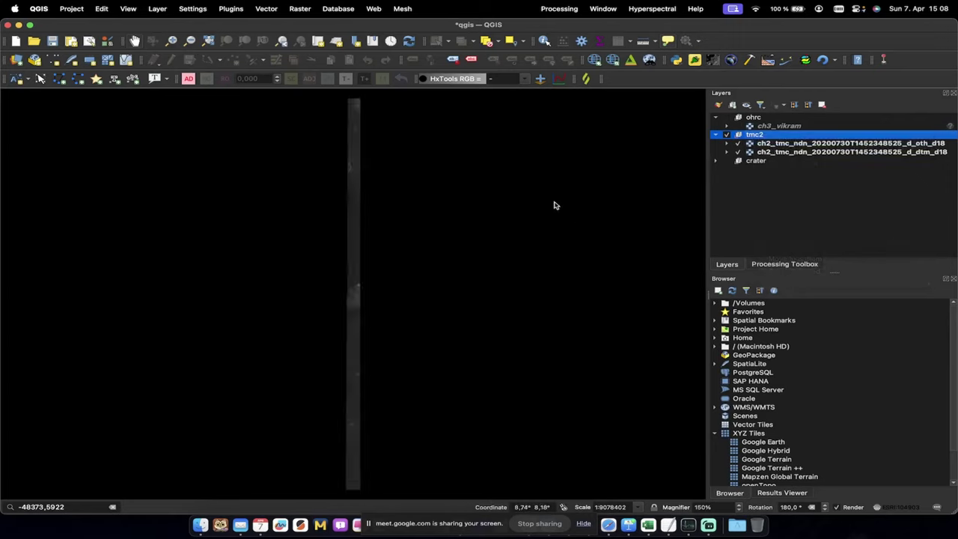
Search along the TMC2 ortho strip for the large crater at close scale
{"action": "scroll", "coordinate": [331, 295], "scroll_direction": "up", "scroll_amount": 8}
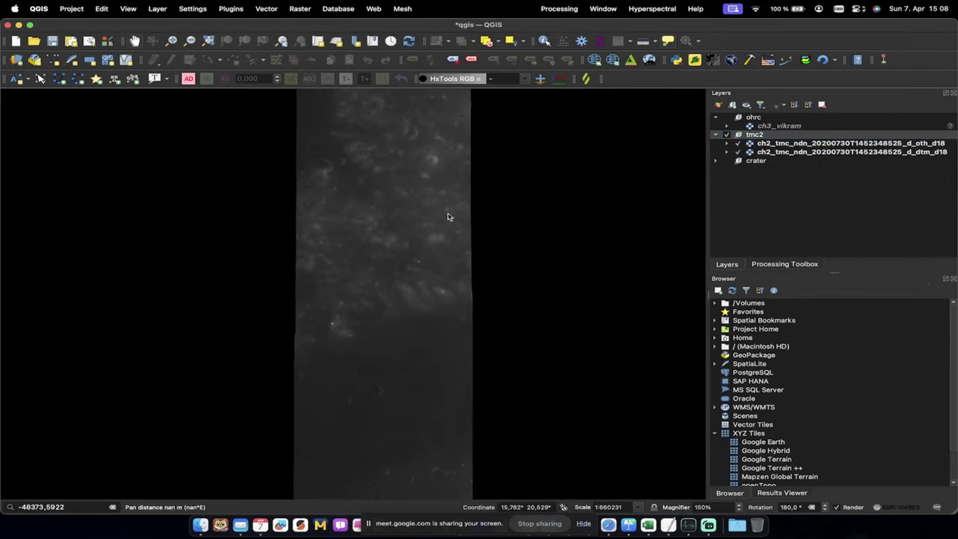
{"action": "scroll", "coordinate": [419, 329], "scroll_direction": "down", "scroll_amount": 1}
{"action": "left_click_drag", "start_coordinate": [401, 321], "coordinate": [389, 125]}
{"action": "scroll", "coordinate": [415, 299], "scroll_direction": "up", "scroll_amount": 1}
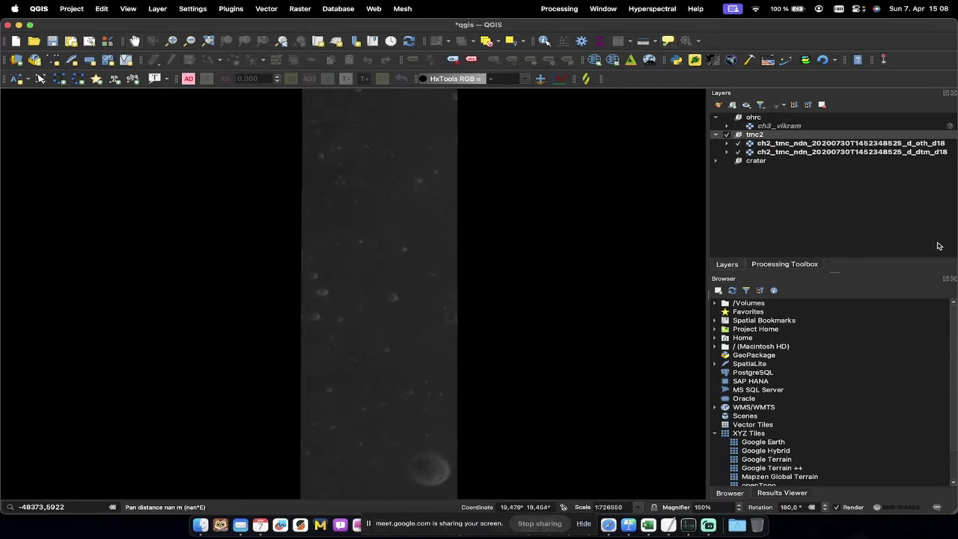
{"action": "left_click_drag", "start_coordinate": [421, 235], "coordinate": [408, 168]}
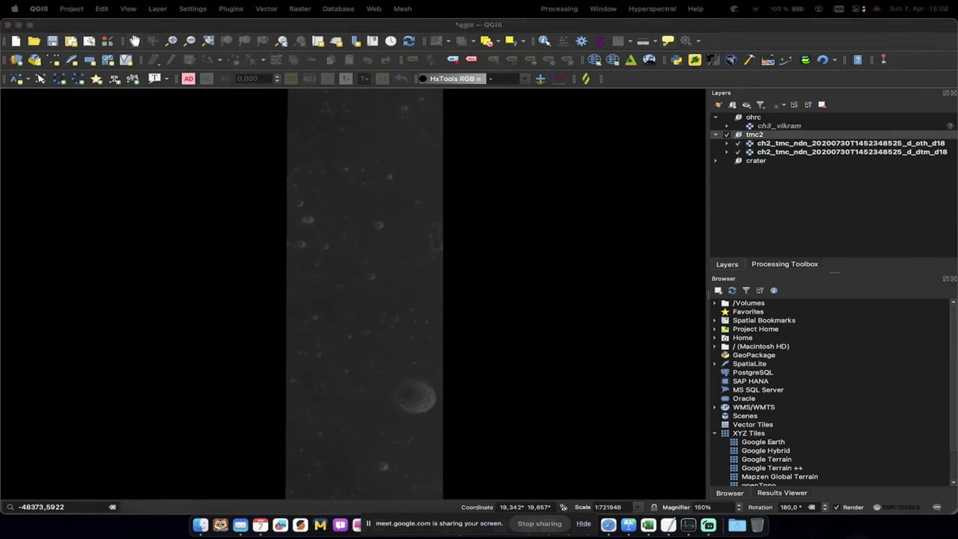
Go to the WGS 84 coordinate 24,742 21 and view the crater there more closely
{"action": "left_click", "coordinate": [73, 508]}
{"action": "key", "text": "ctrl+a"}
{"action": "type", "text": "24,742 21"}
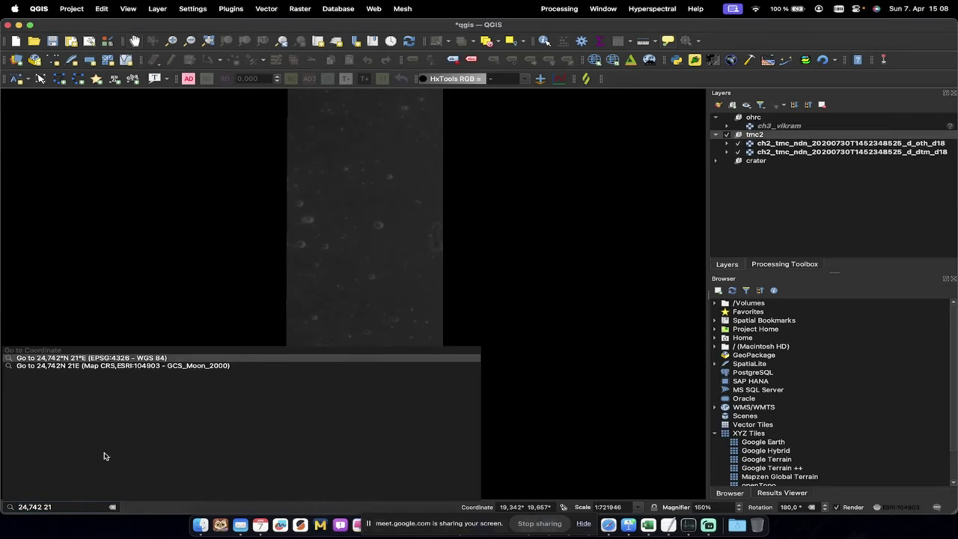
{"action": "left_click", "coordinate": [138, 358]}
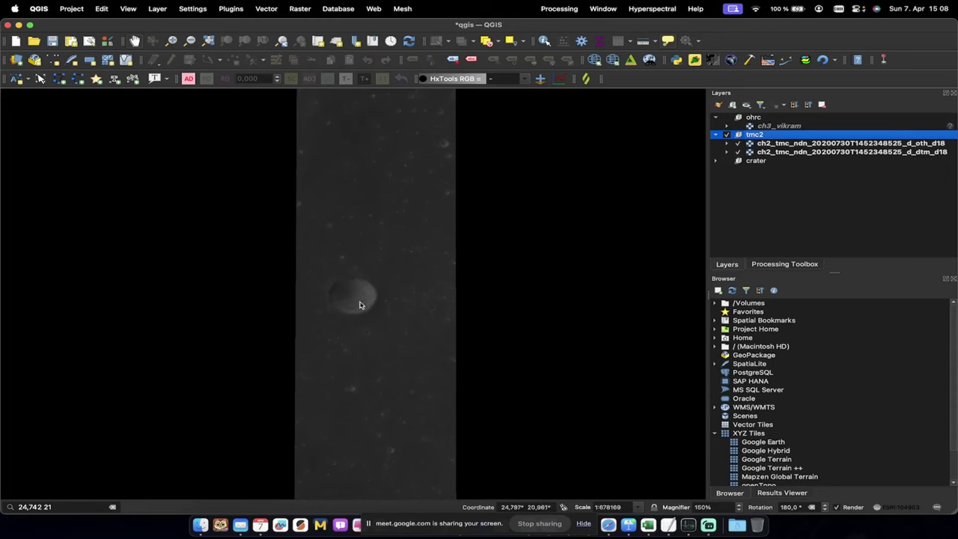
{"action": "scroll", "coordinate": [342, 298], "scroll_direction": "up", "scroll_amount": 2}
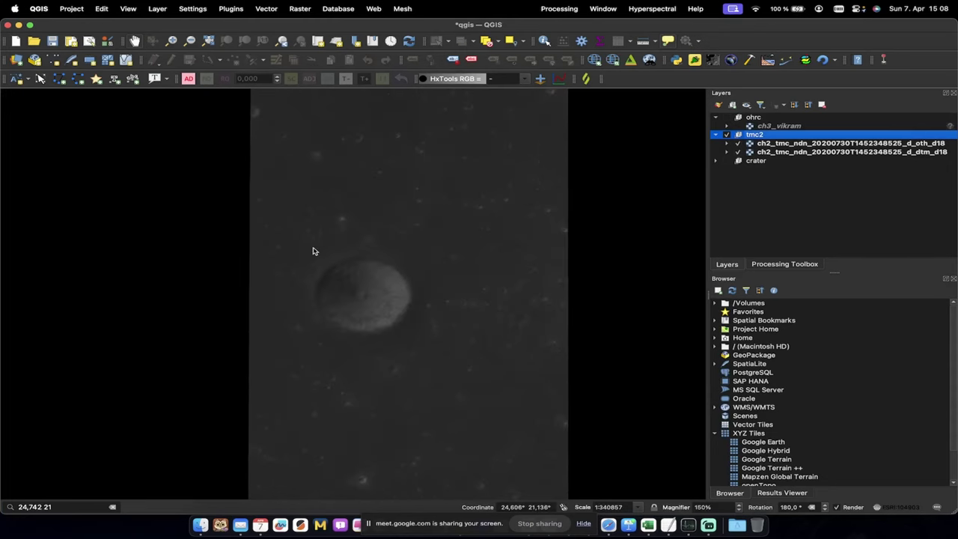
Switch to the browser's Soma Unified Portal page and search for the Sarabhai crater to view its location
{"action": "key", "text": "ctrl+Right"}
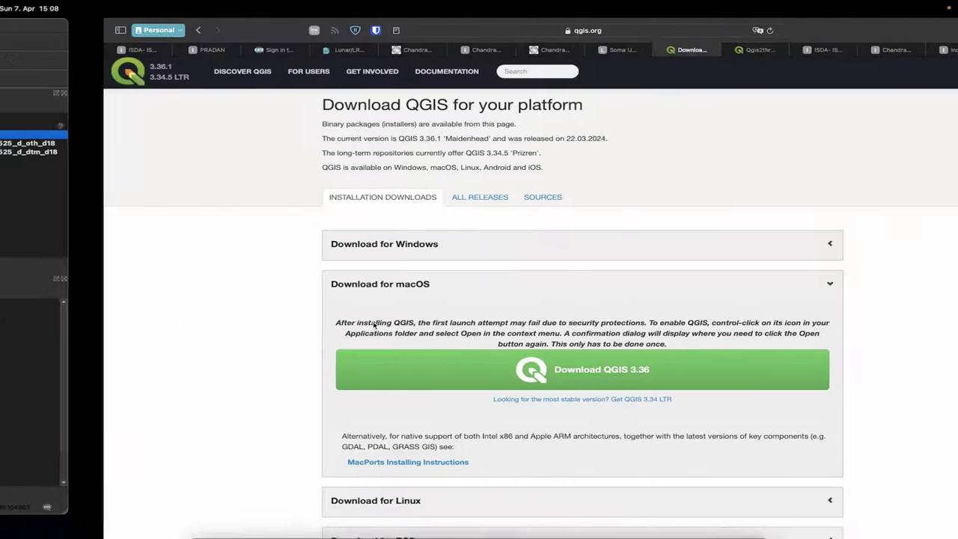
{"action": "left_click", "coordinate": [313, 51]}
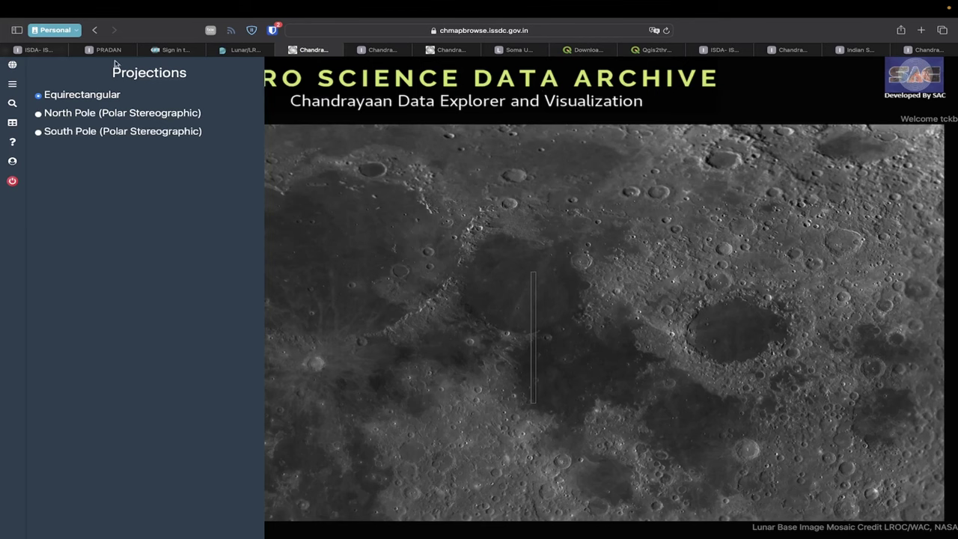
{"action": "left_click", "coordinate": [389, 51]}
{"action": "left_click", "coordinate": [443, 50]}
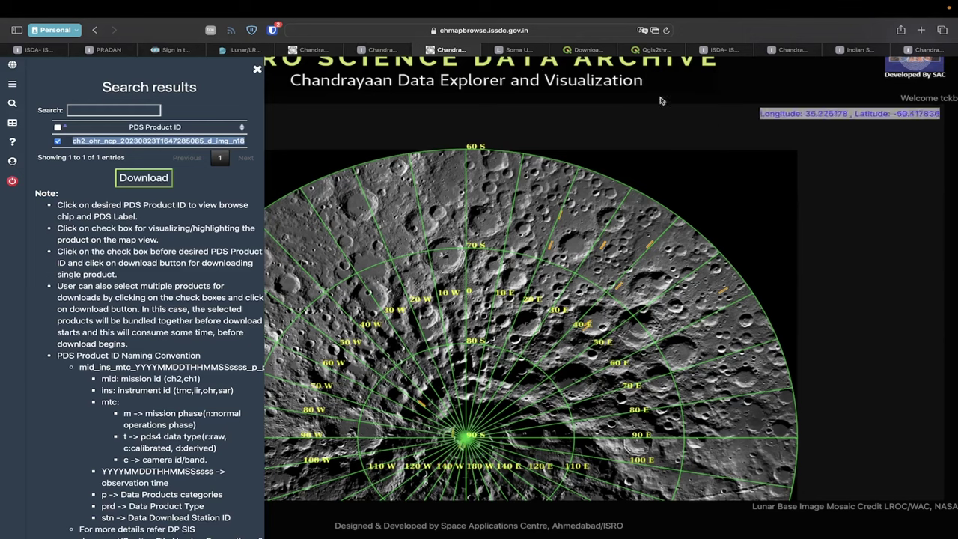
{"action": "left_click", "coordinate": [516, 50]}
{"action": "left_click", "coordinate": [821, 70]}
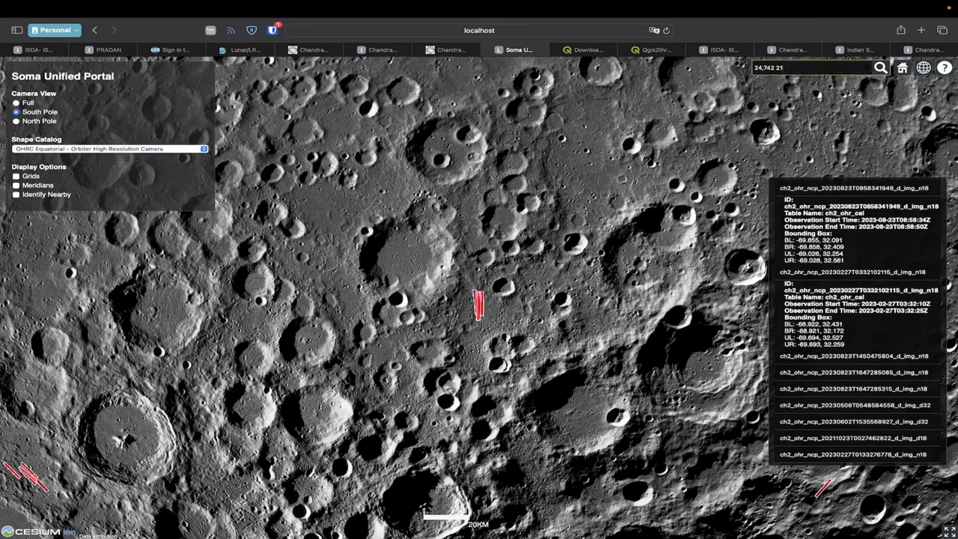
{"action": "left_click", "coordinate": [767, 70]}
{"action": "type", "text": "sara"}
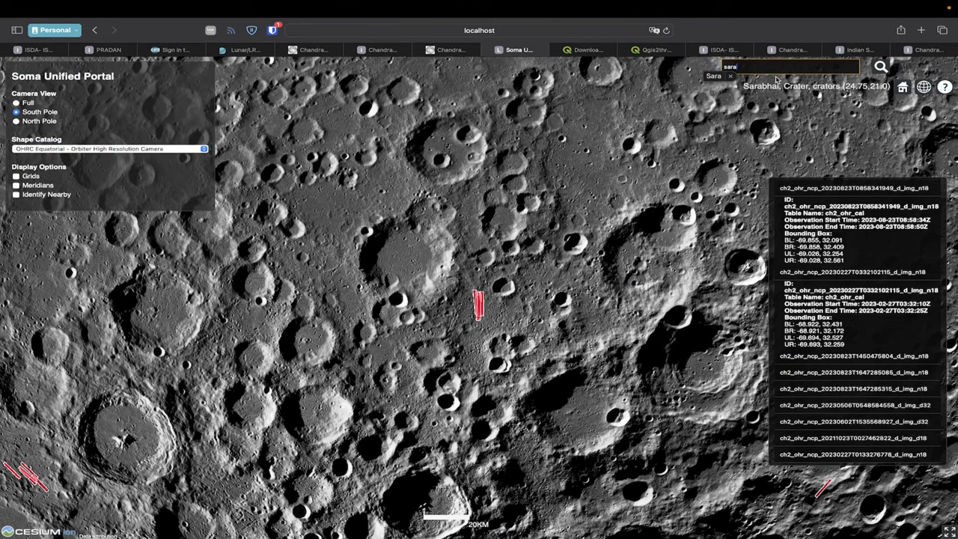
{"action": "left_click", "coordinate": [785, 87]}
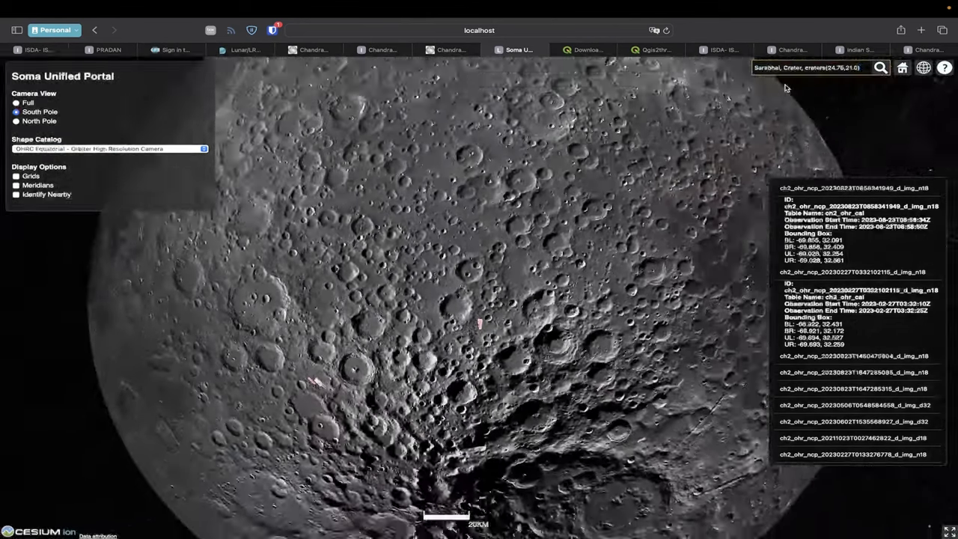
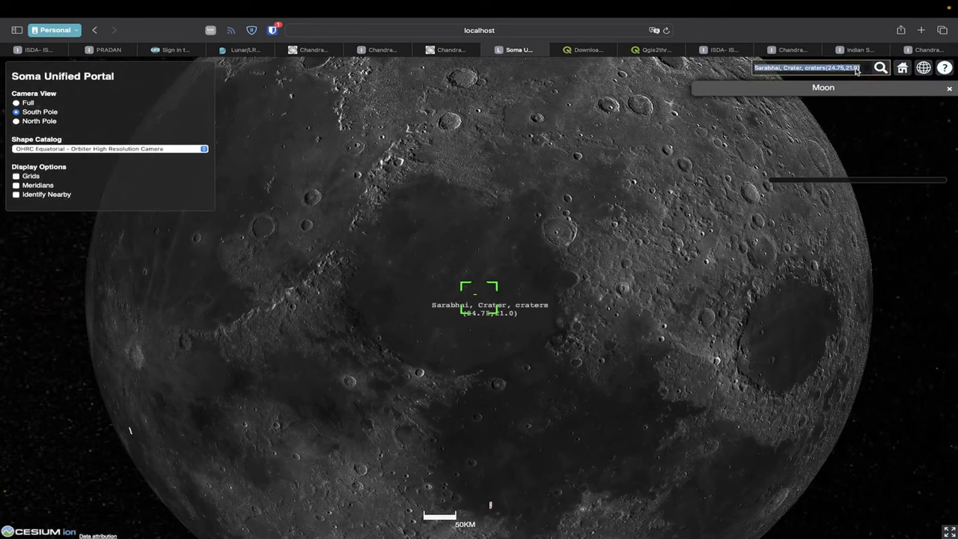
Dismiss the crater's info box and display the TMC2 equatorial- Terrain Mapping Camera-2 shape catalog on the globe
{"action": "left_click", "coordinate": [911, 283]}
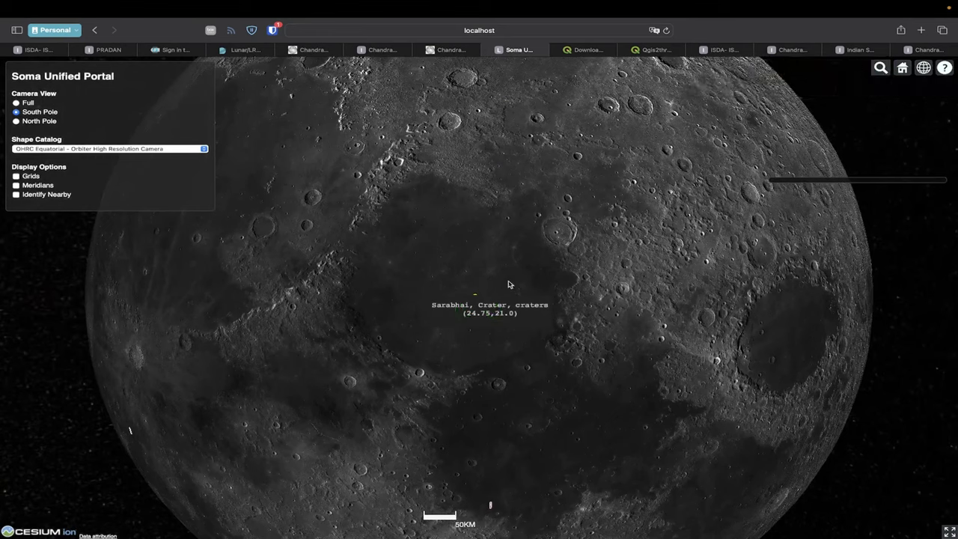
{"action": "mouse_move", "coordinate": [874, 69]}
{"action": "type", "text": "vi"}
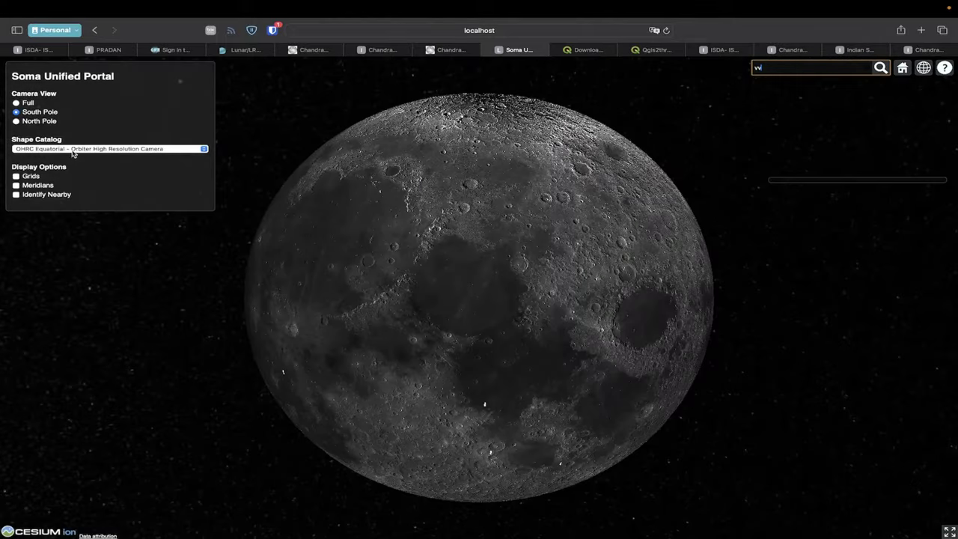
{"action": "left_click", "coordinate": [74, 153]}
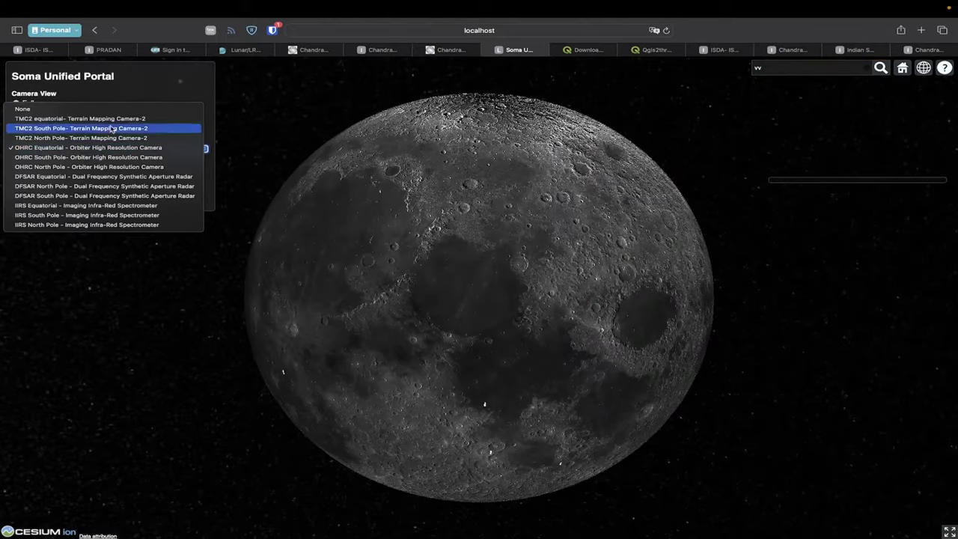
{"action": "left_click", "coordinate": [807, 325]}
{"action": "left_click", "coordinate": [158, 153]}
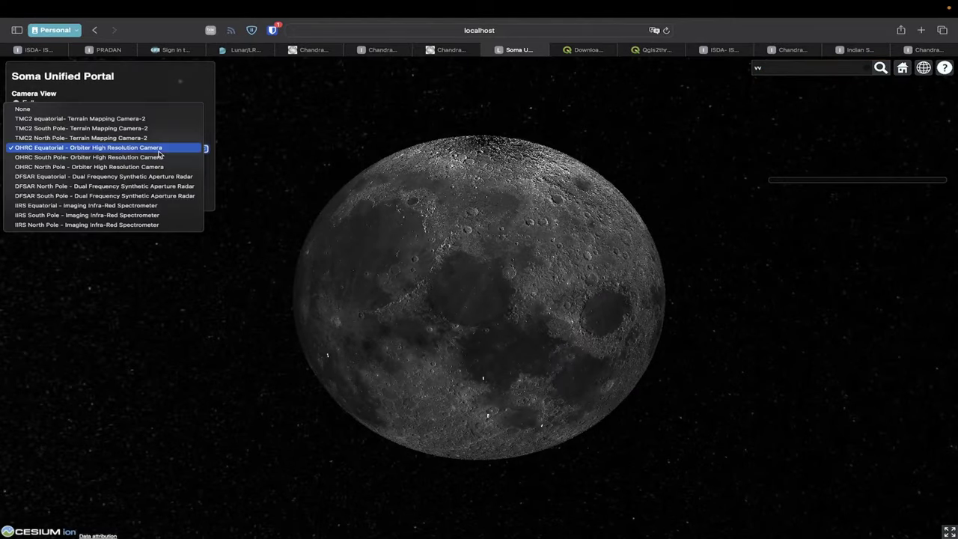
{"action": "left_click", "coordinate": [133, 120]}
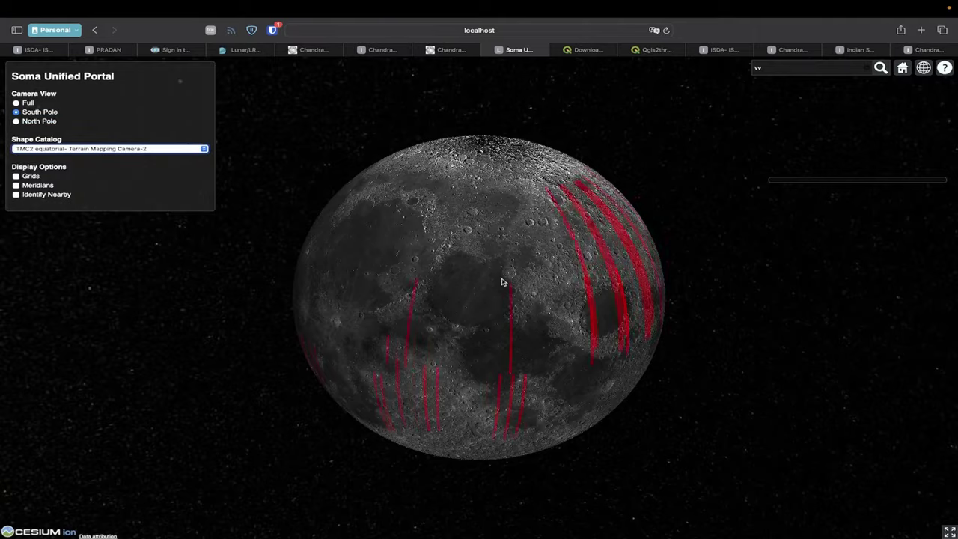
{"action": "scroll", "coordinate": [477, 296], "scroll_direction": "up", "scroll_amount": 5}
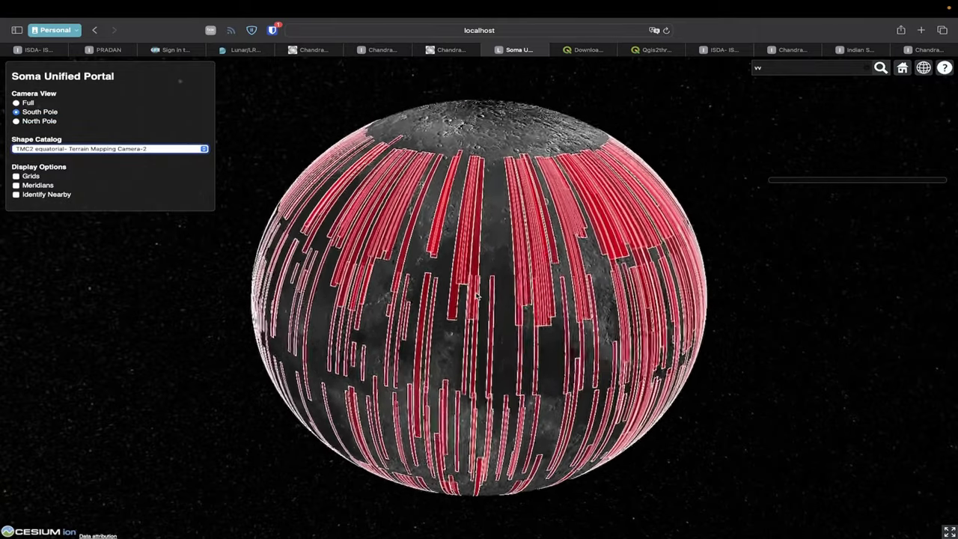
{"action": "left_click", "coordinate": [772, 69]}
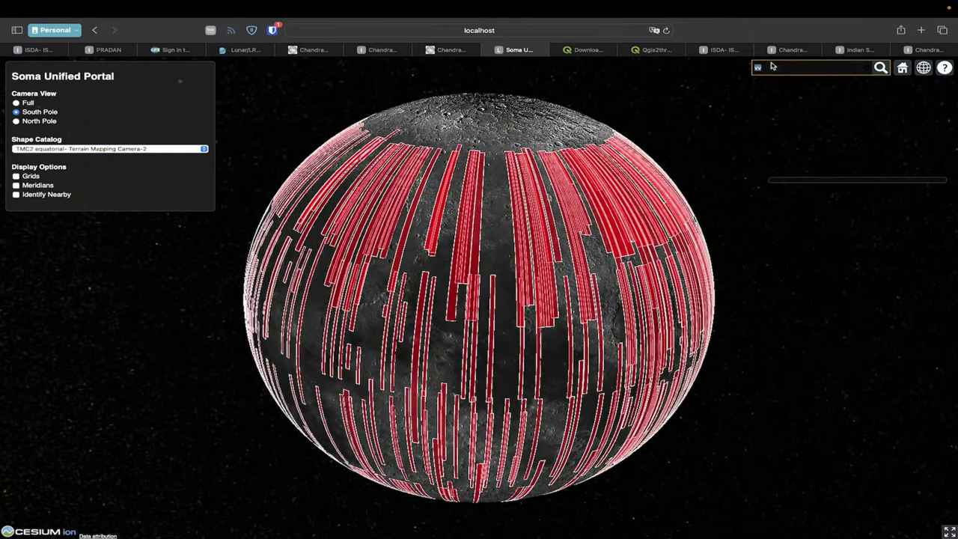
{"action": "type", "text": "sat"}
{"action": "type", "text": "a"}
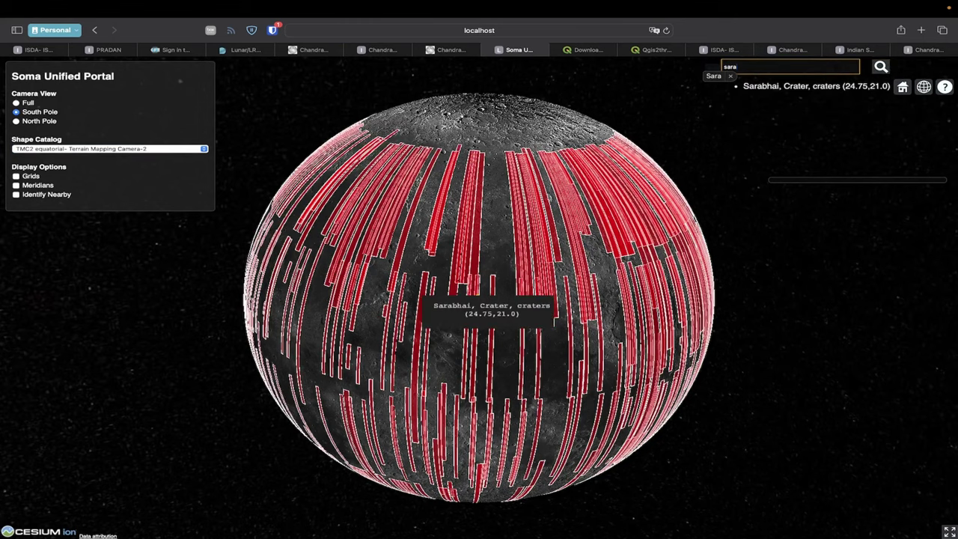
{"action": "left_click", "coordinate": [759, 86]}
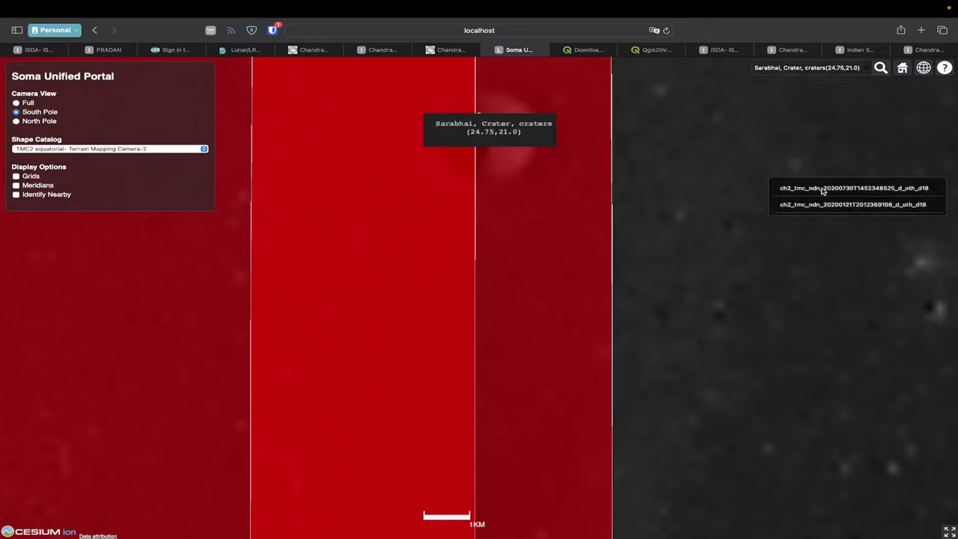
{"action": "left_click", "coordinate": [892, 192]}
{"action": "left_click", "coordinate": [888, 274]}
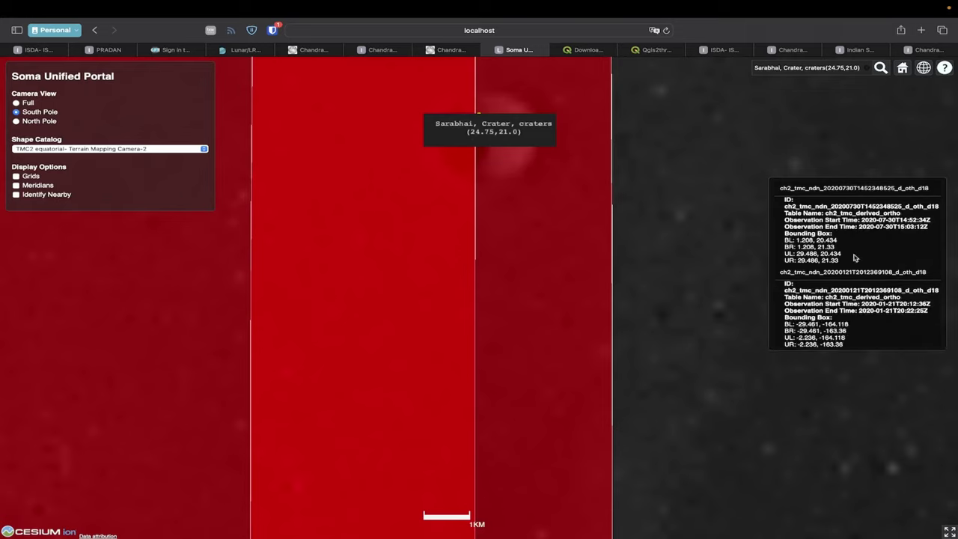
{"action": "left_click_drag", "start_coordinate": [785, 207], "coordinate": [943, 213]}
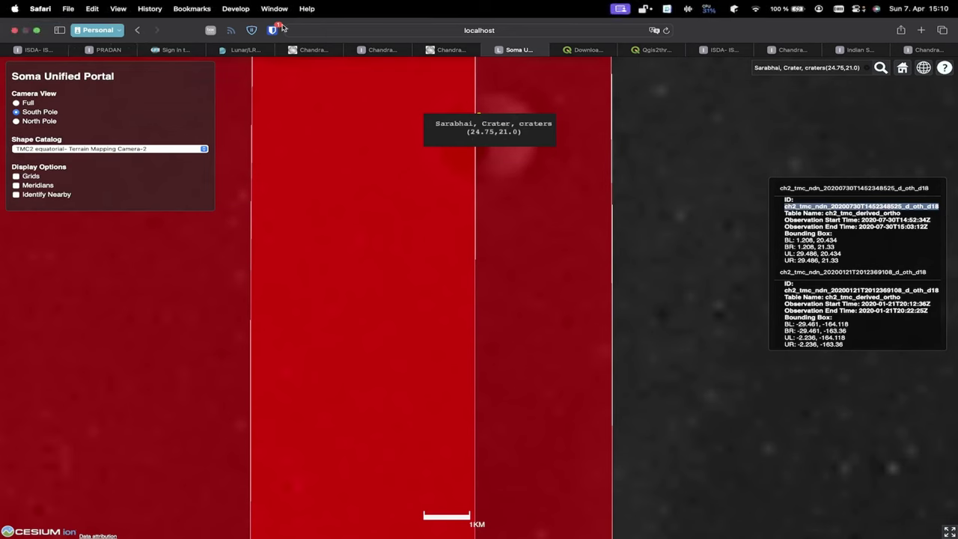
Browse the open archive pages to reach the PRADAN Chandrayaan-II OHRC data products page
{"action": "left_click", "coordinate": [311, 49]}
{"action": "left_click", "coordinate": [385, 50]}
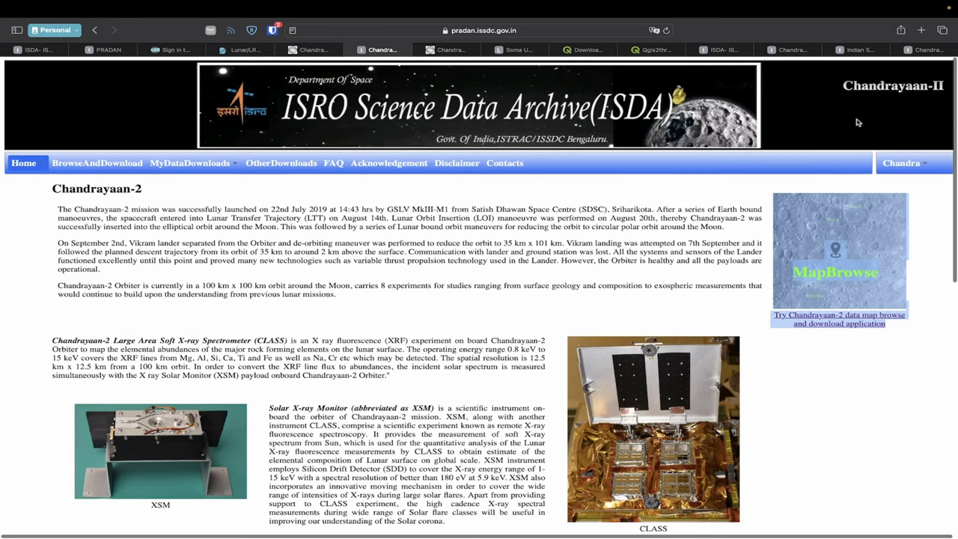
{"action": "left_click", "coordinate": [722, 50]}
{"action": "left_click", "coordinate": [786, 53]}
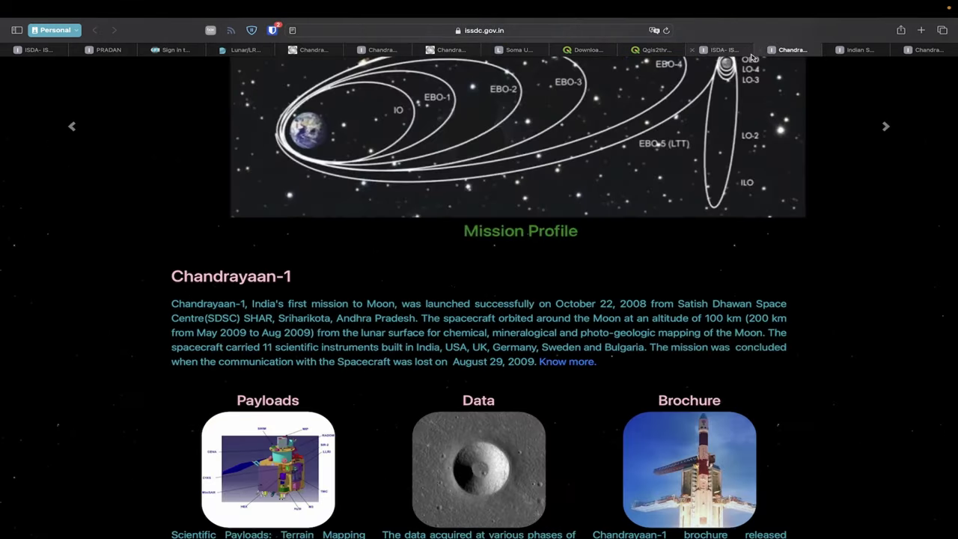
{"action": "left_click", "coordinate": [857, 50]}
{"action": "left_click", "coordinate": [931, 50]}
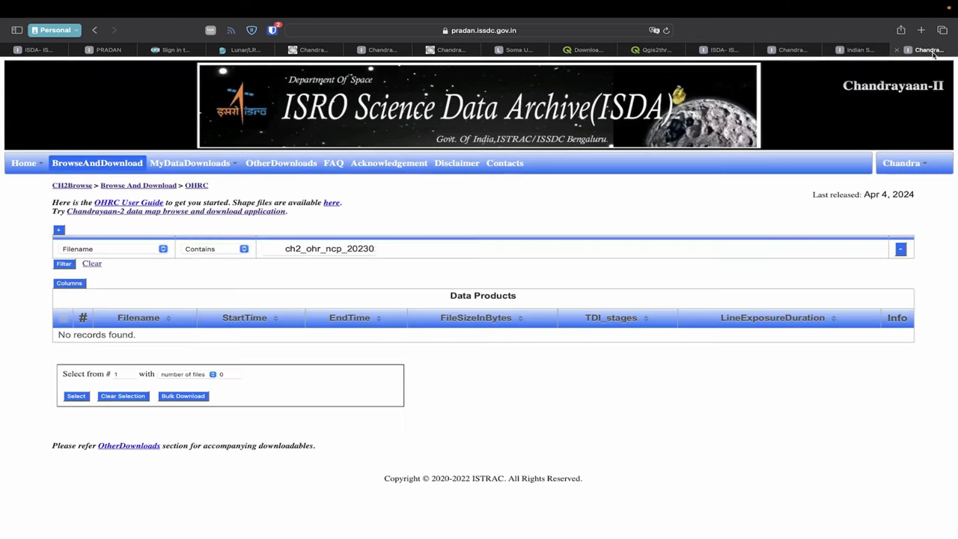
Clear the filename filter value on the OHRC data products page and return to the Soma Unified Portal page
{"action": "left_click", "coordinate": [98, 254]}
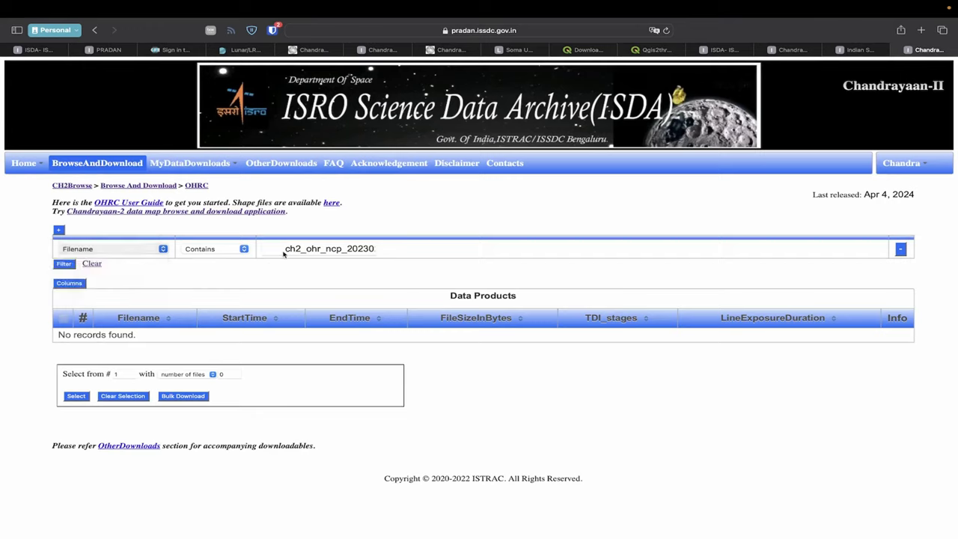
{"action": "left_click", "coordinate": [284, 255]}
{"action": "key", "text": "super+a"}
{"action": "key", "text": "BackSpace"}
{"action": "type", "text": "24,742 21"}
{"action": "key", "text": "super+a"}
{"action": "key", "text": "BackSpace"}
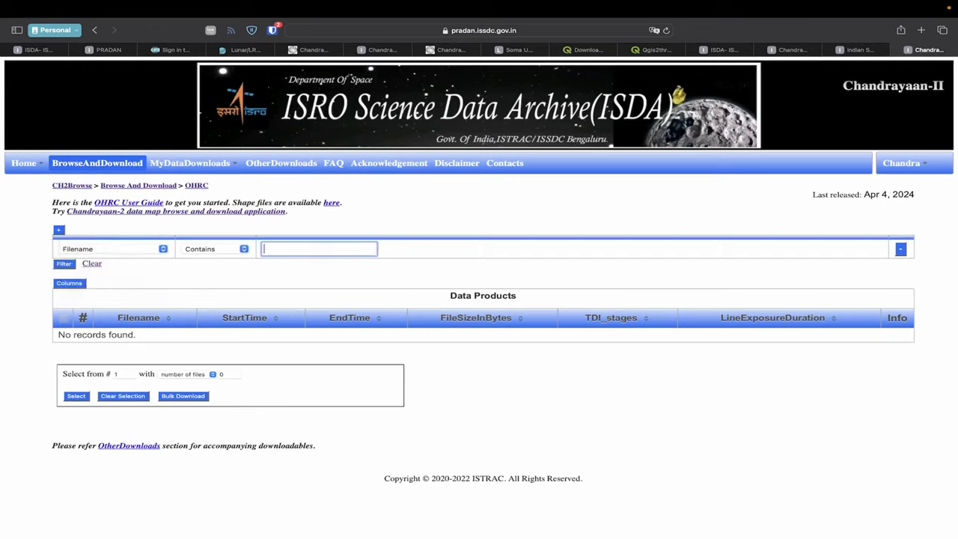
{"action": "left_click", "coordinate": [527, 49]}
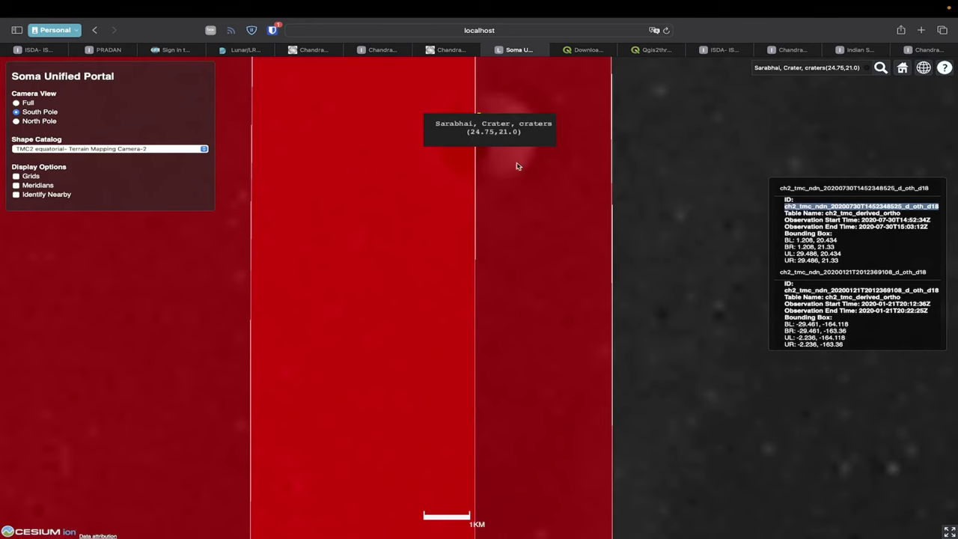
Switch to QGIS, hide the tmc2 group, show and expand the crater group, and make its sarabhai_crate_shape layer visible
{"action": "key", "text": "super+Tab"}
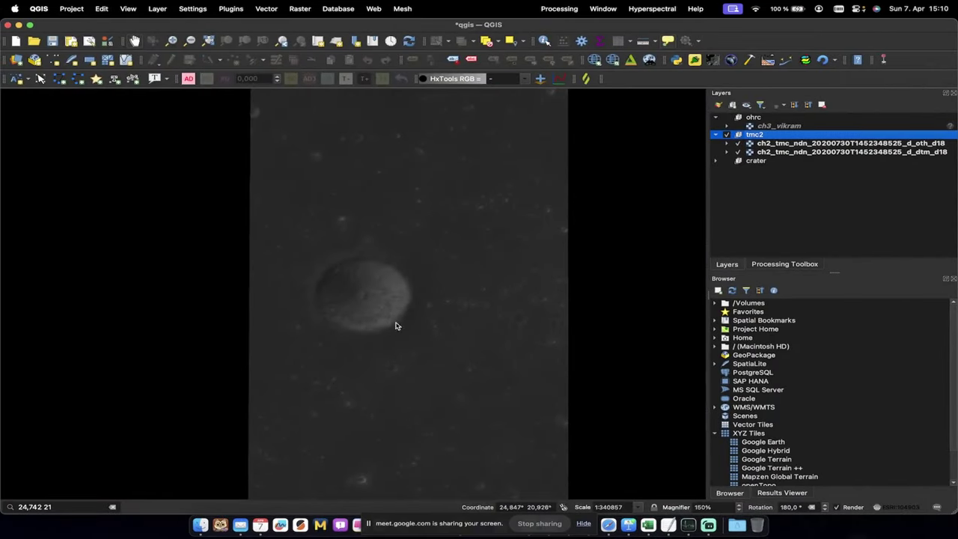
{"action": "left_click", "coordinate": [726, 135]}
{"action": "left_click", "coordinate": [727, 161]}
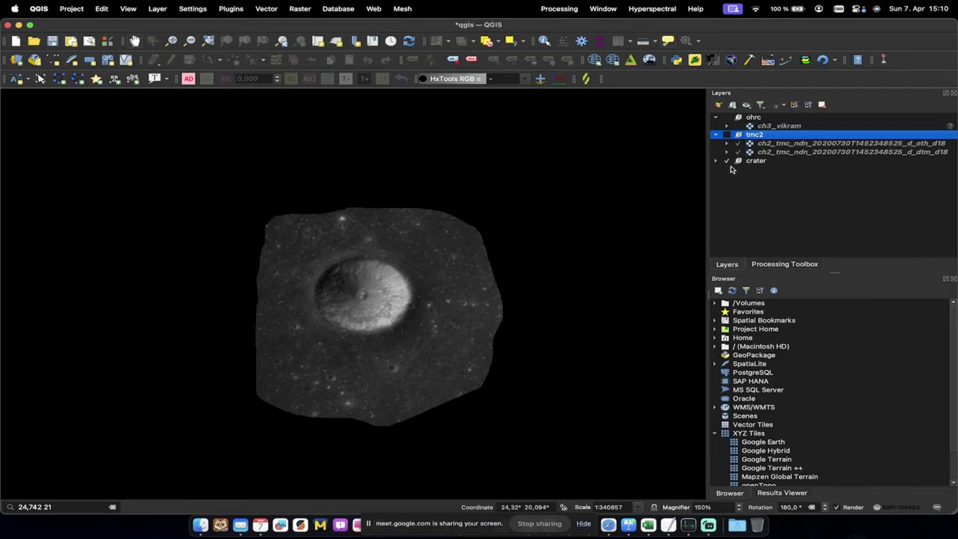
{"action": "left_click", "coordinate": [715, 162]}
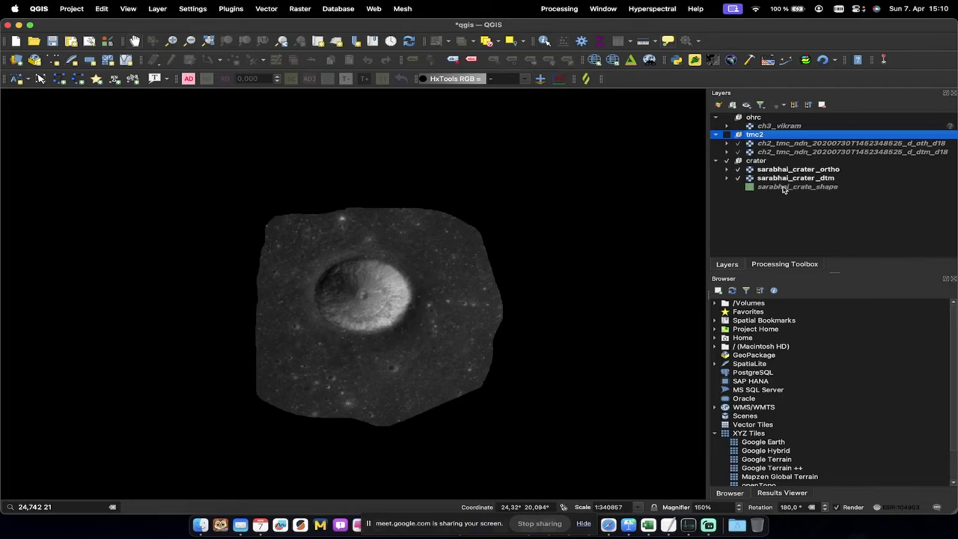
{"action": "left_click", "coordinate": [737, 187]}
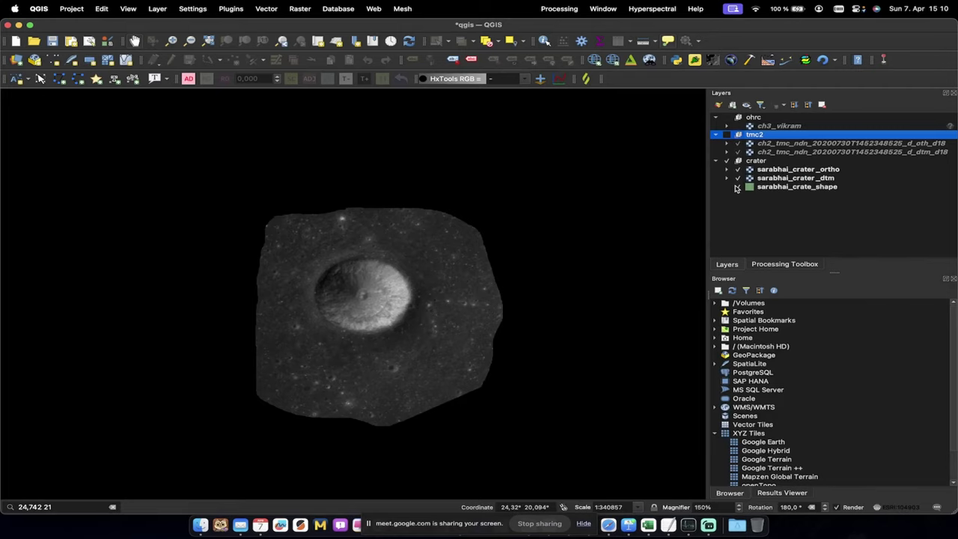
Show the tmc2 group again, collapse the layer groups, and move the crater group above tmc2
{"action": "left_click", "coordinate": [726, 135]}
{"action": "left_click", "coordinate": [716, 162]}
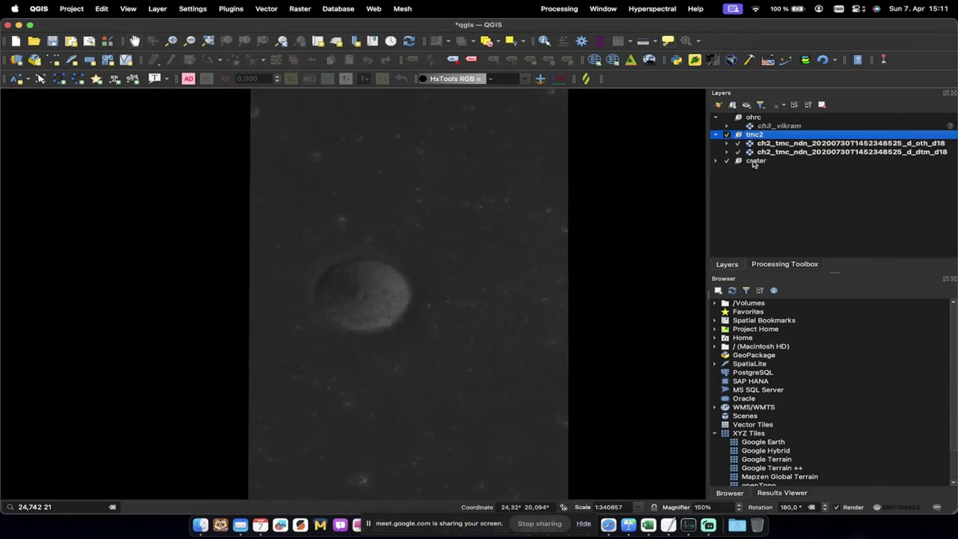
{"action": "left_click_drag", "start_coordinate": [754, 163], "coordinate": [763, 182]}
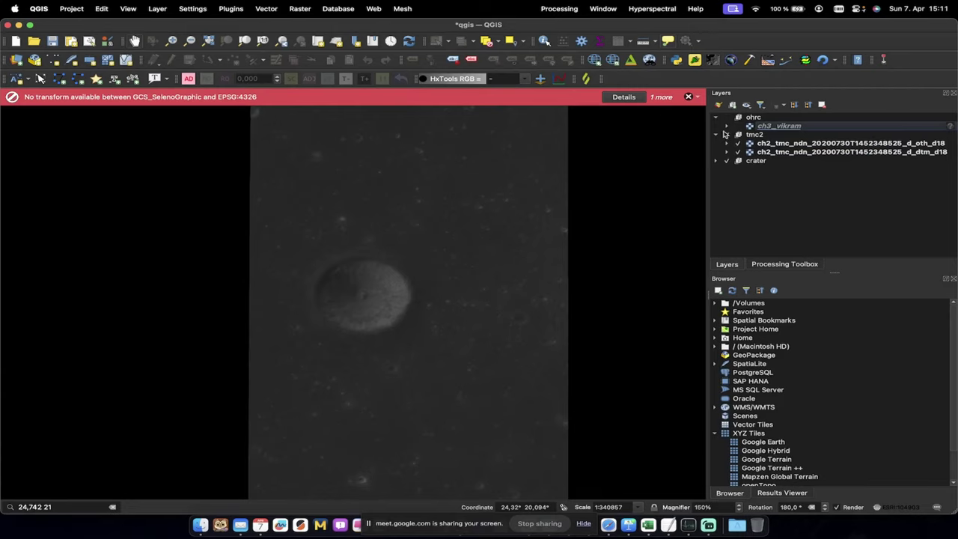
{"action": "left_click", "coordinate": [716, 118]}
{"action": "left_click", "coordinate": [720, 125]}
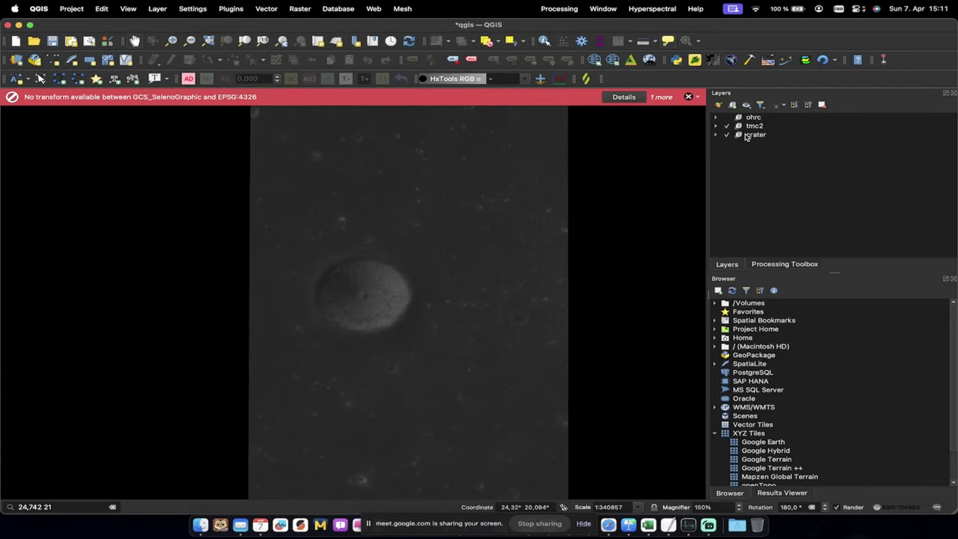
{"action": "left_click_drag", "start_coordinate": [746, 136], "coordinate": [743, 124]}
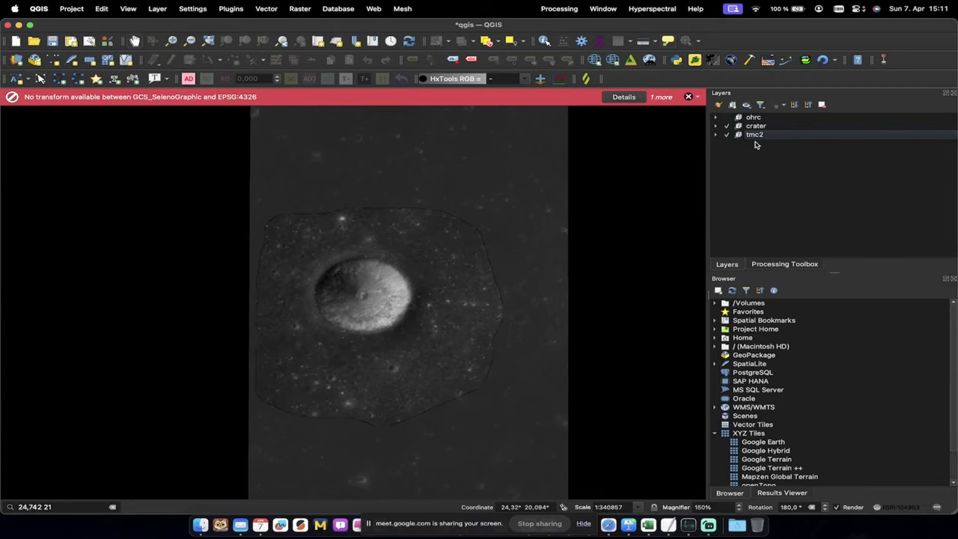
Expand the crater group and hide its ortho and DTM layers to view the crater shape polygon
{"action": "left_click", "coordinate": [717, 126]}
{"action": "left_click", "coordinate": [737, 134]}
{"action": "left_click", "coordinate": [737, 143]}
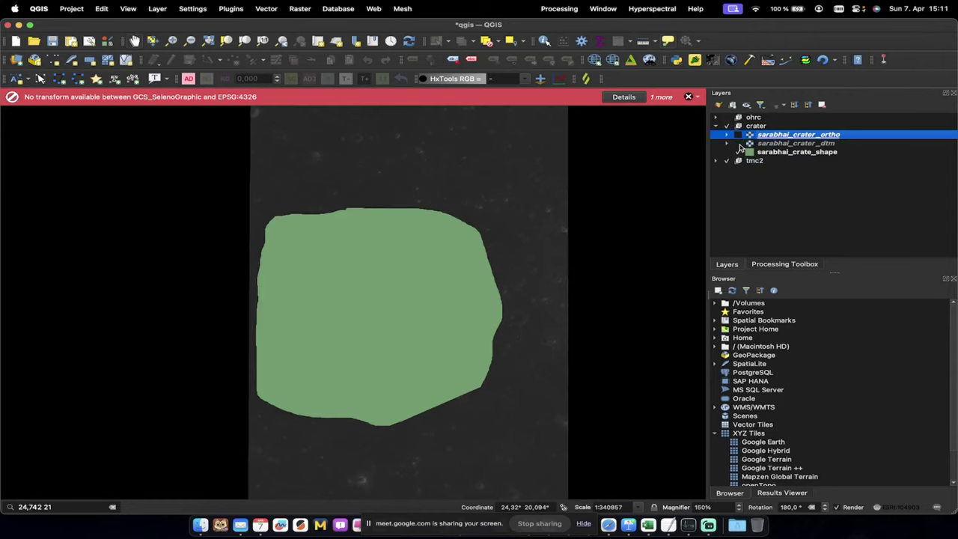
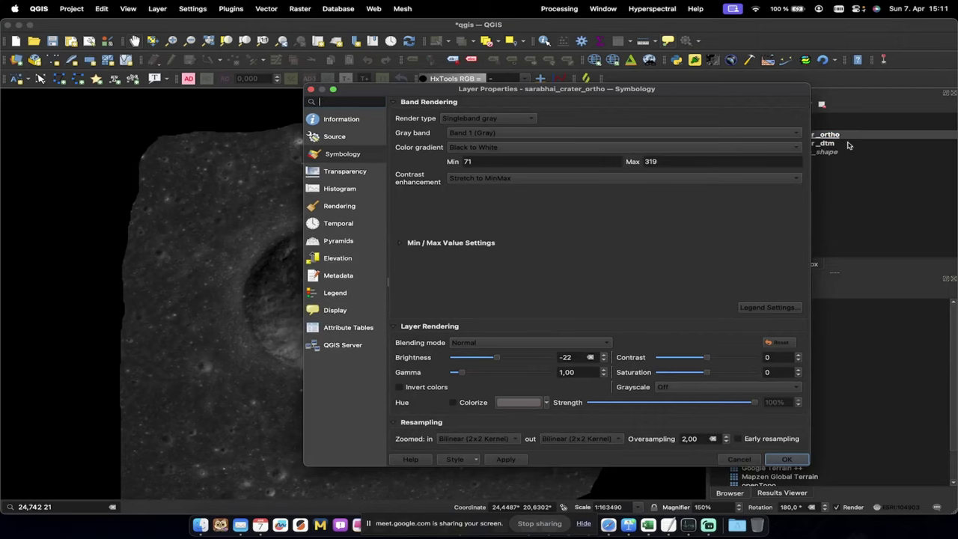
Set the brightness of the sarabhai_crater_ortho layer to -25 and apply the symbology
{"action": "left_click", "coordinate": [345, 157]}
{"action": "mouse_move", "coordinate": [496, 360]}
{"action": "left_mouse_down"}
{"action": "mouse_move", "coordinate": [507, 359]}
{"action": "mouse_move", "coordinate": [487, 361]}
{"action": "left_mouse_up"}
{"action": "left_click", "coordinate": [505, 454]}
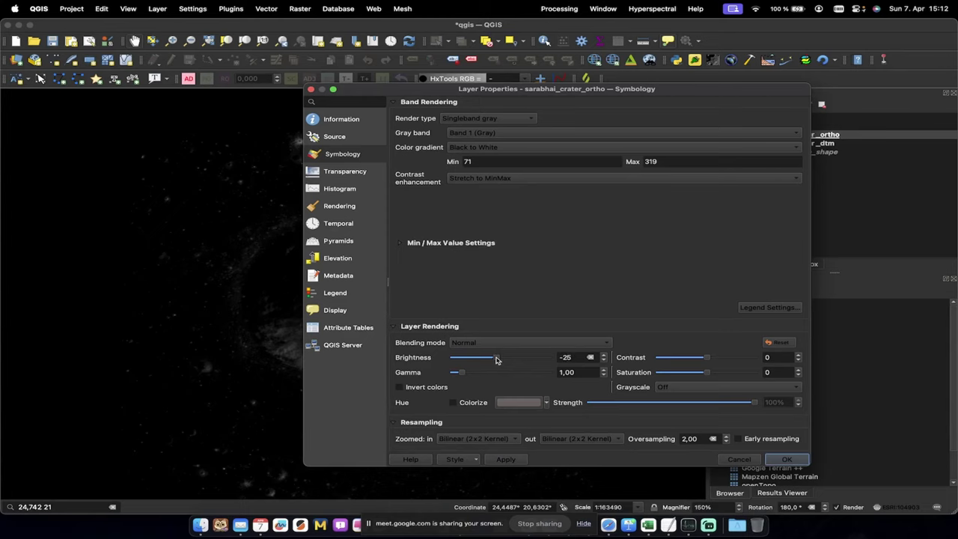
{"action": "left_click", "coordinate": [507, 460]}
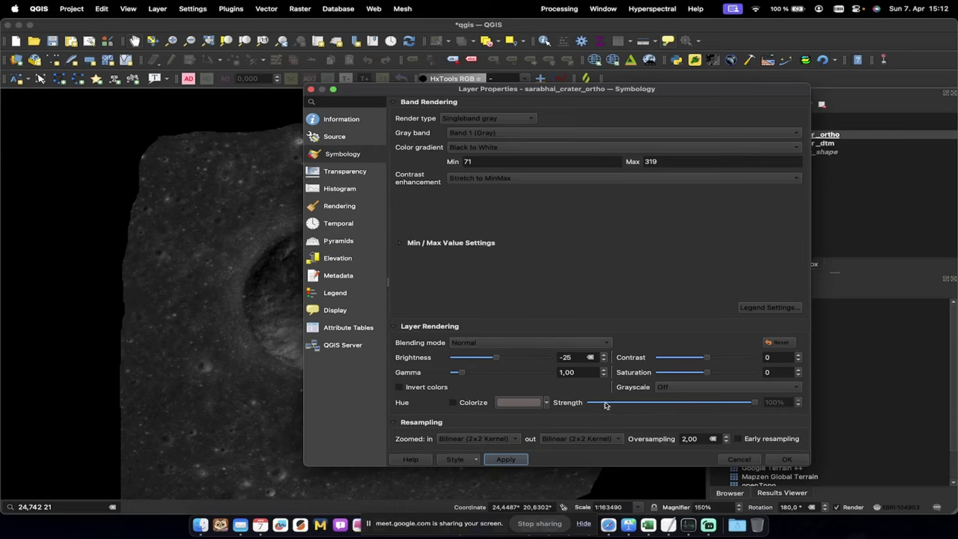
{"action": "left_click", "coordinate": [786, 459]}
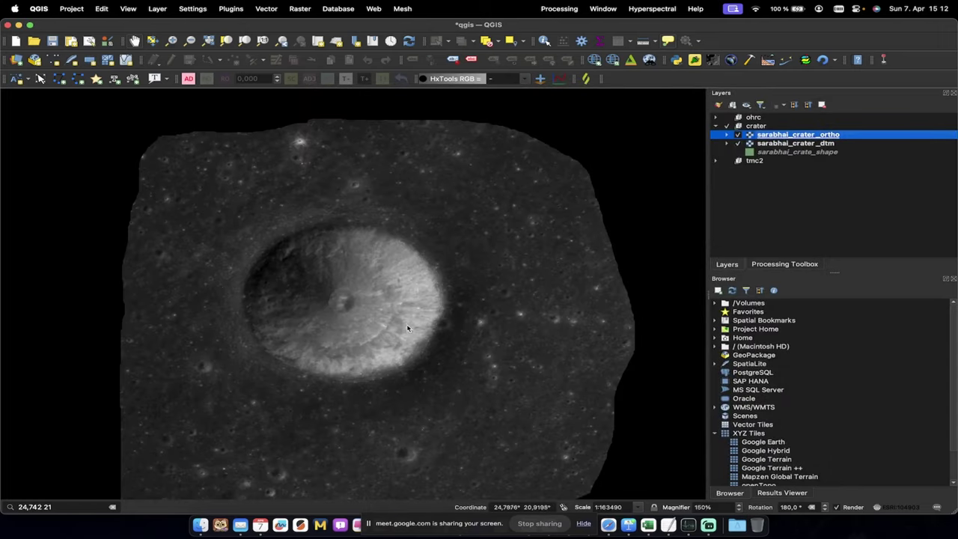
Open the crater layers in the Qgis2threejs Exporter and tilt the 3D scene to look into the crater
{"action": "left_click_drag", "start_coordinate": [408, 328], "coordinate": [413, 271]}
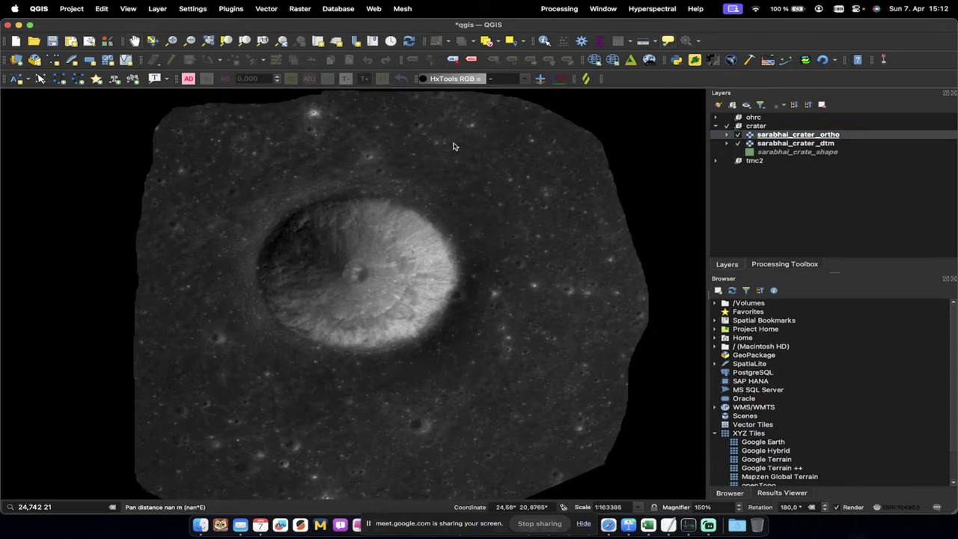
{"action": "left_click", "coordinate": [368, 10]}
{"action": "mouse_move", "coordinate": [395, 10]}
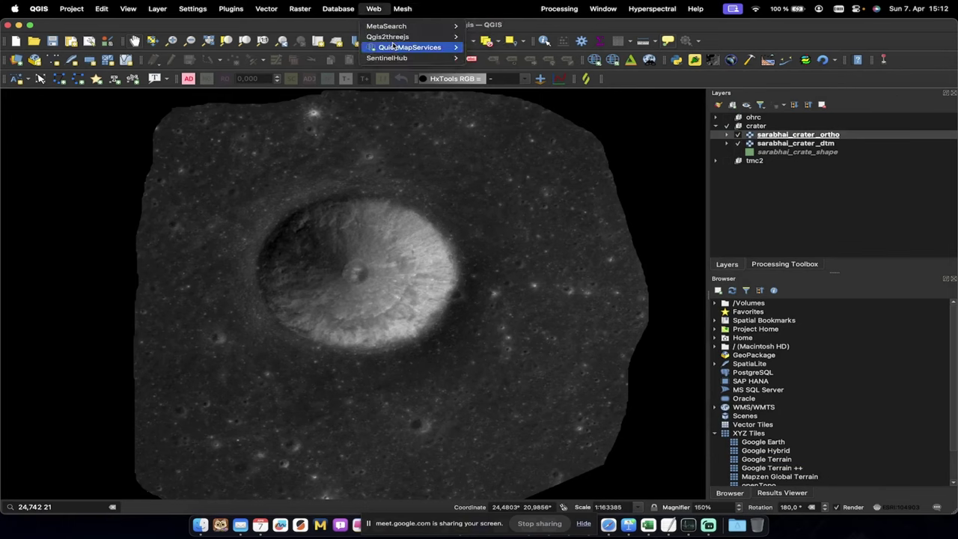
{"action": "mouse_move", "coordinate": [404, 36]}
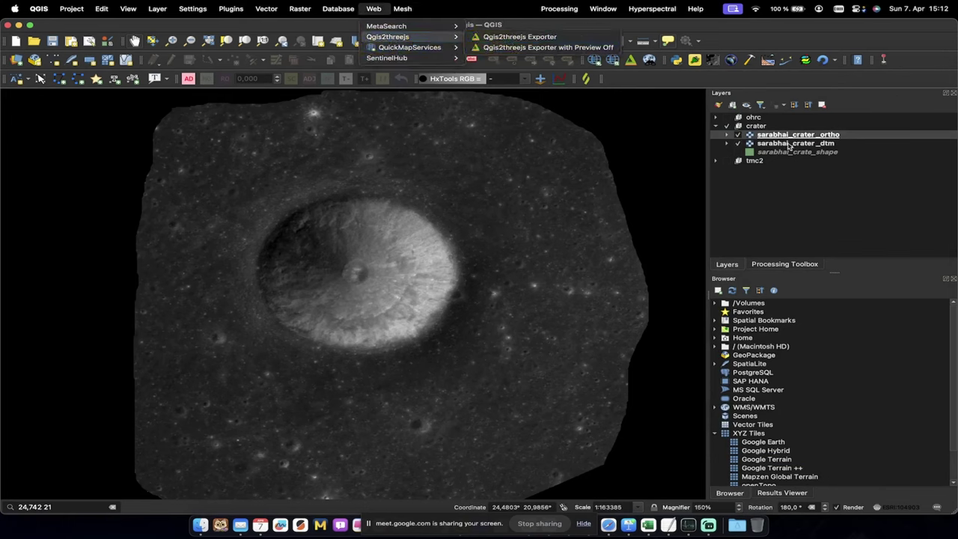
{"action": "left_click", "coordinate": [516, 37]}
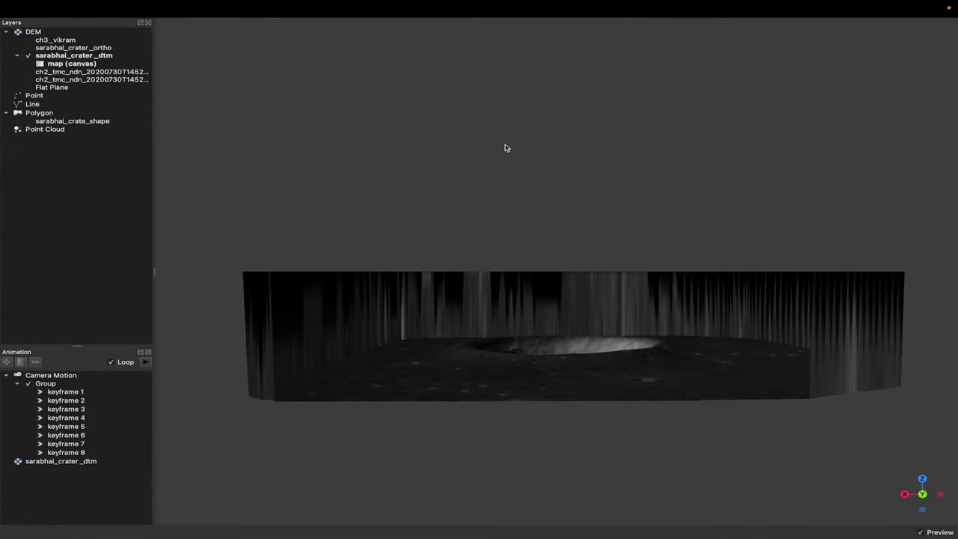
{"action": "left_click_drag", "start_coordinate": [552, 364], "coordinate": [367, 327]}
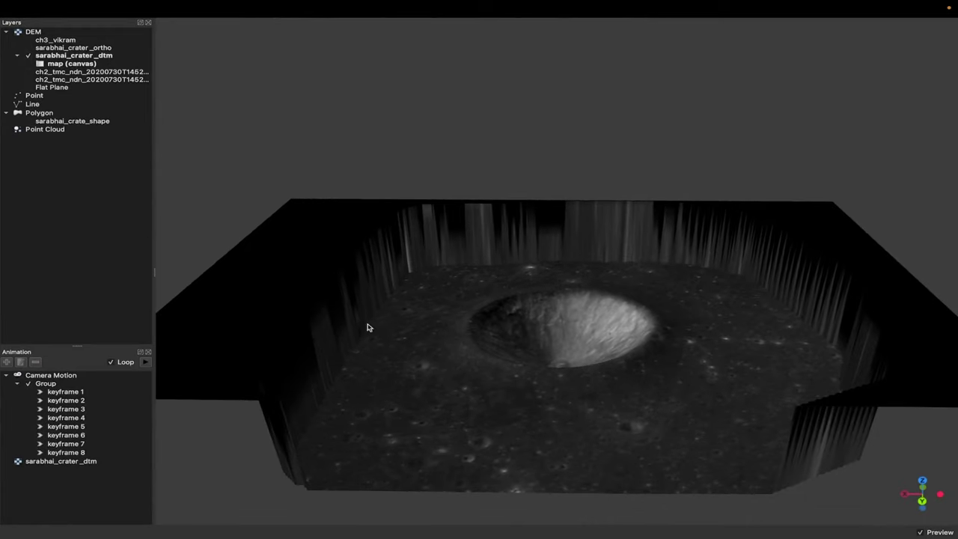
{"action": "mouse_move", "coordinate": [655, 321]}
{"action": "left_mouse_down"}
{"action": "mouse_move", "coordinate": [656, 384]}
{"action": "mouse_move", "coordinate": [652, 313]}
{"action": "left_mouse_up"}
In the QGIS map canvas, zoom in on the crater to tighten the scene extent, and return to the Qgis2threejs Exporter
{"action": "key", "text": "ctrl+Left"}
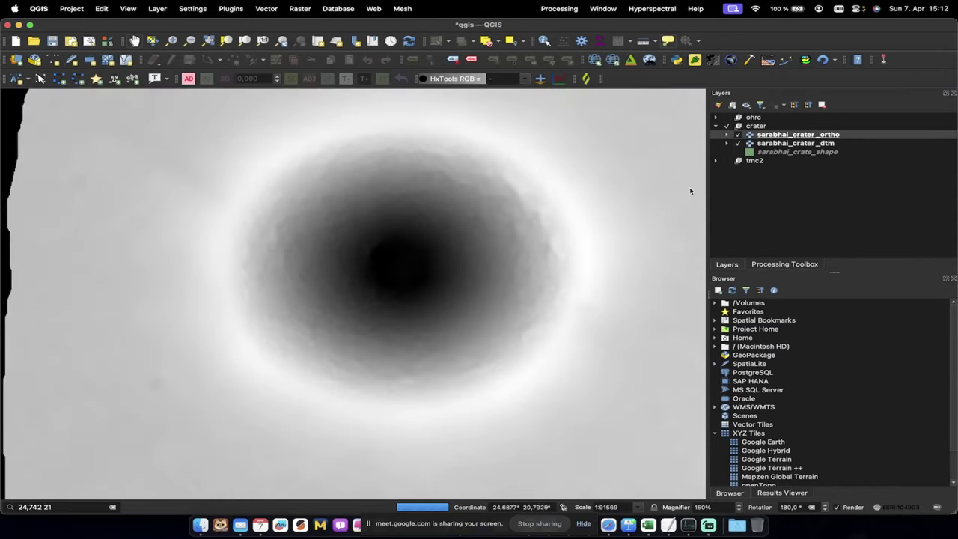
{"action": "scroll", "coordinate": [382, 208], "scroll_direction": "up", "scroll_amount": 2}
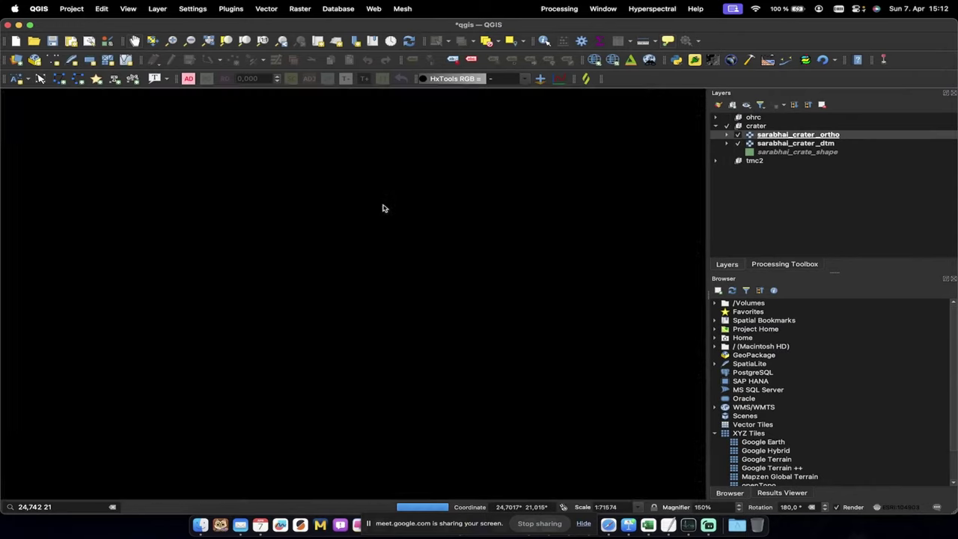
{"action": "key", "text": "ctrl+Right"}
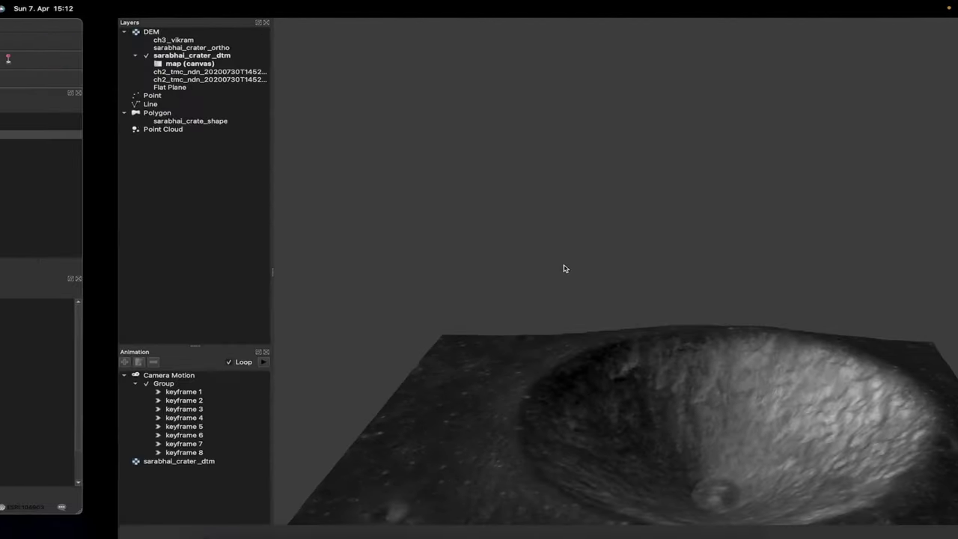
Orbit around the 3D crater model to examine its underside, inner walls, rim and central floor from all sides
{"action": "left_click_drag", "start_coordinate": [420, 416], "coordinate": [741, 254]}
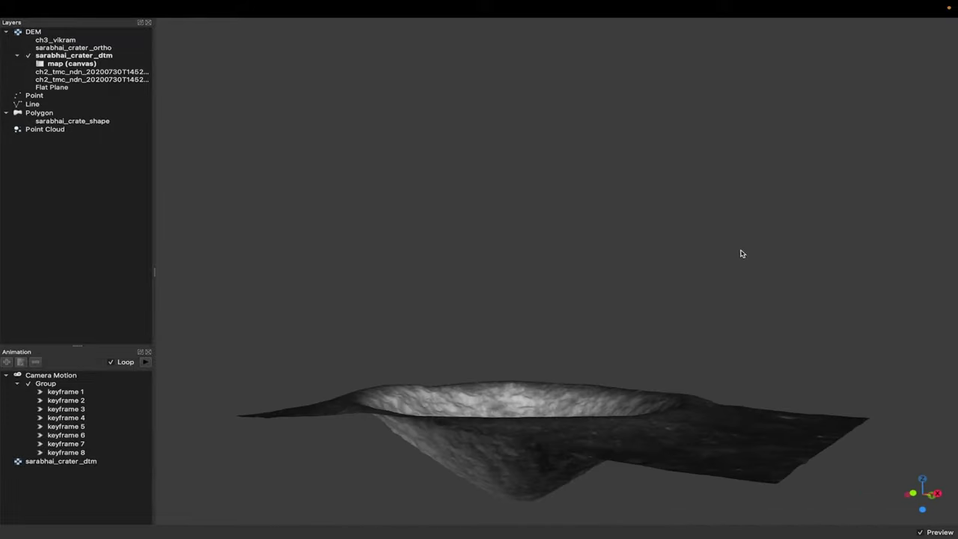
{"action": "left_click_drag", "start_coordinate": [537, 439], "coordinate": [386, 429]}
{"action": "left_click_drag", "start_coordinate": [595, 424], "coordinate": [311, 419]}
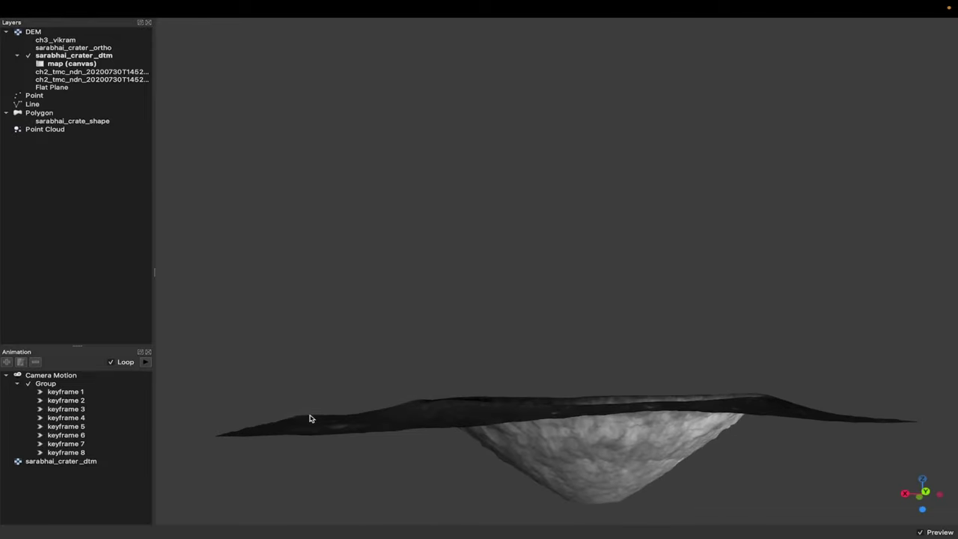
{"action": "left_click_drag", "start_coordinate": [565, 449], "coordinate": [395, 457]}
{"action": "left_click_drag", "start_coordinate": [522, 441], "coordinate": [190, 436]}
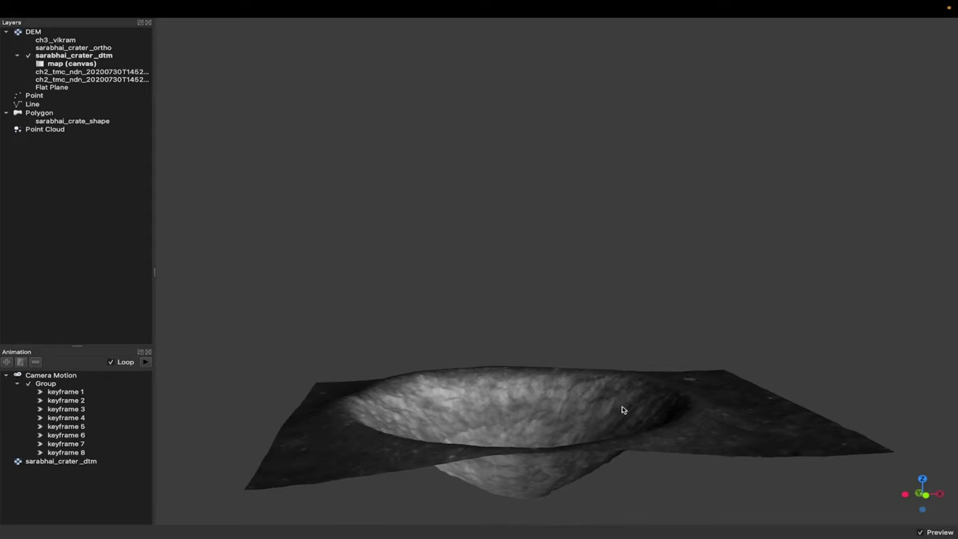
{"action": "left_click_drag", "start_coordinate": [622, 407], "coordinate": [558, 361]}
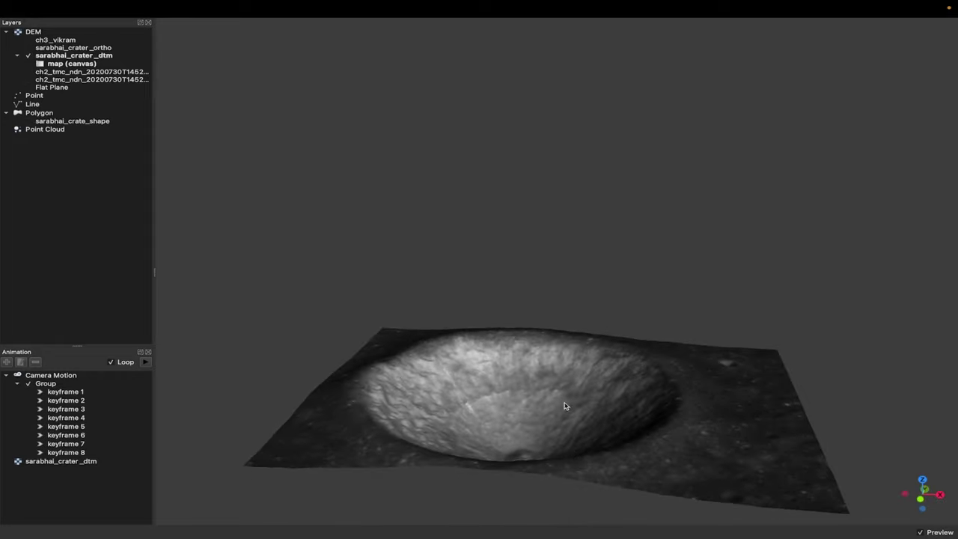
{"action": "left_click_drag", "start_coordinate": [661, 414], "coordinate": [383, 433]}
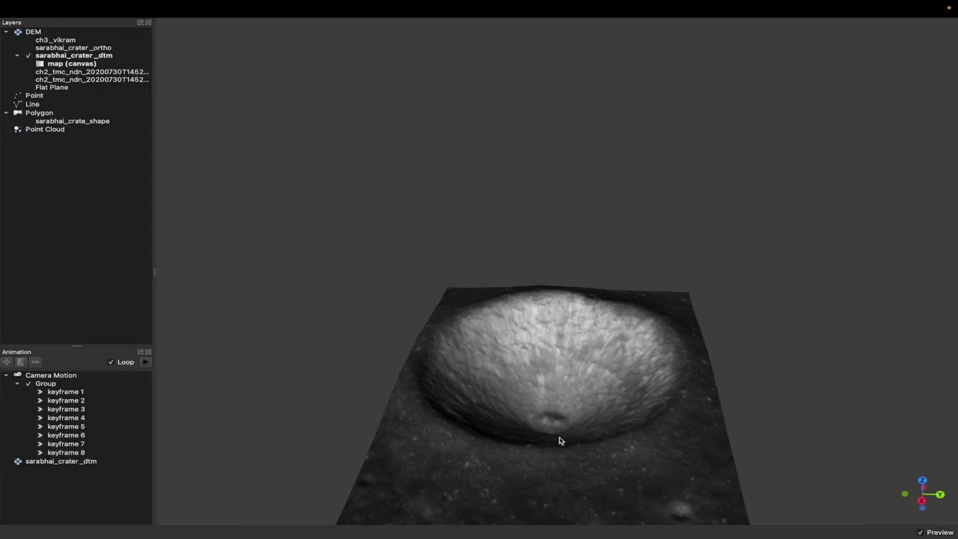
{"action": "left_click_drag", "start_coordinate": [559, 441], "coordinate": [360, 457]}
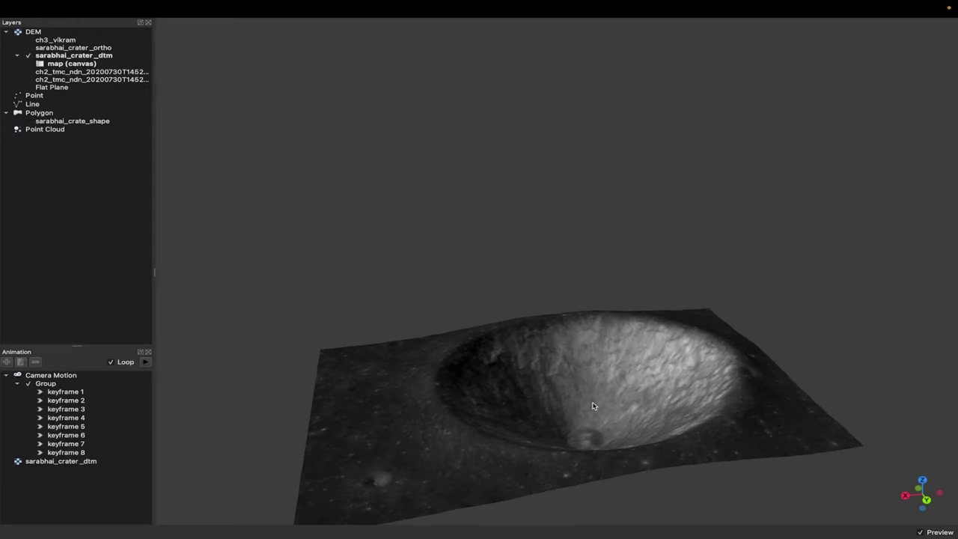
{"action": "left_click_drag", "start_coordinate": [592, 406], "coordinate": [397, 444]}
{"action": "left_click_drag", "start_coordinate": [626, 424], "coordinate": [389, 423]}
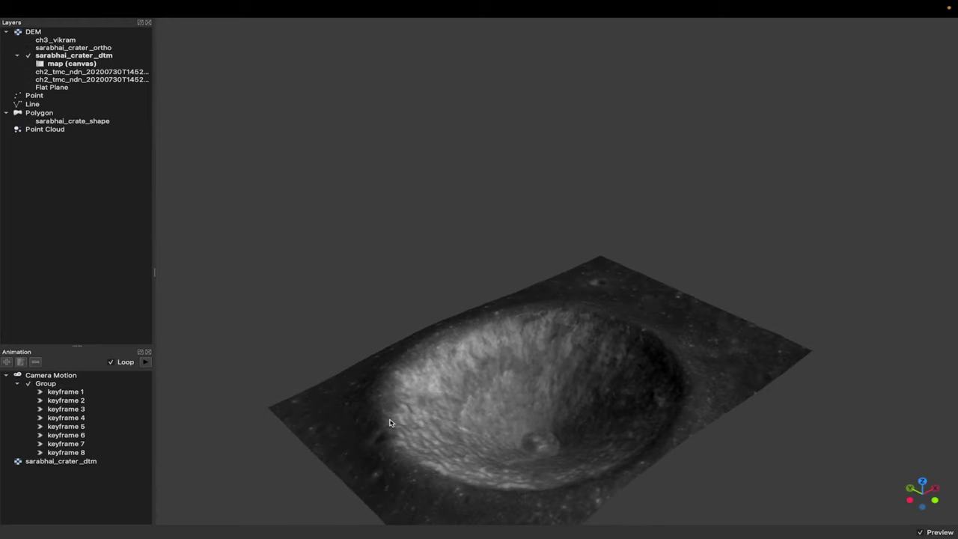
{"action": "key", "text": "ctrl+Left"}
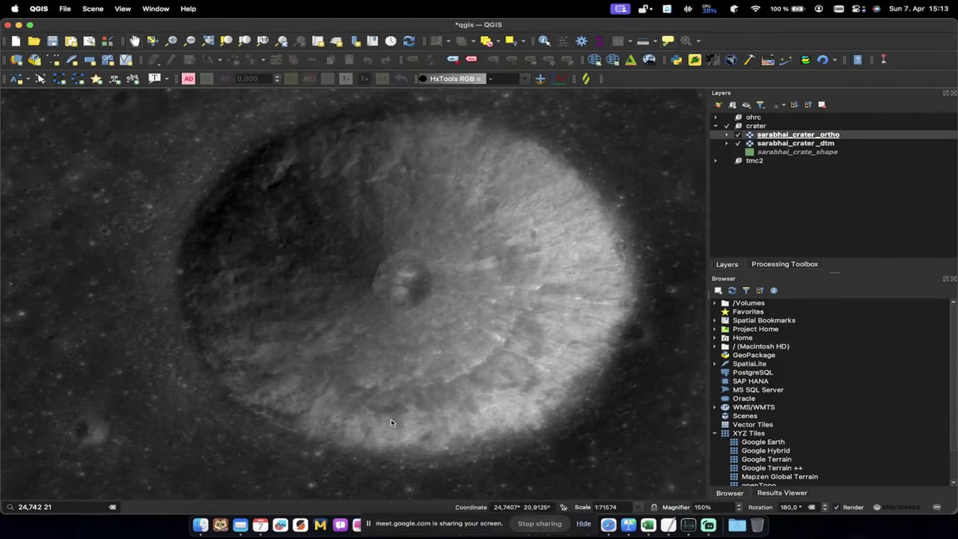
{"action": "left_click", "coordinate": [333, 8]}
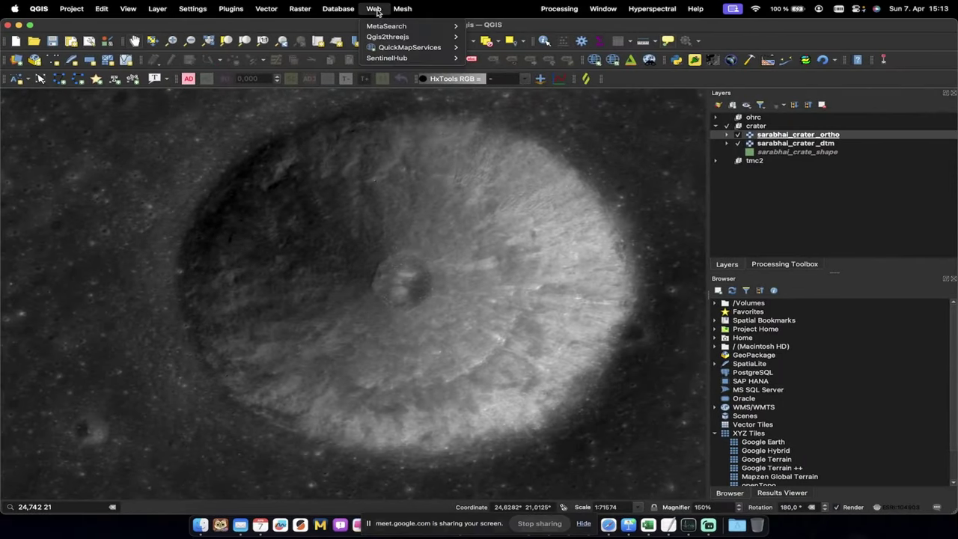
{"action": "mouse_move", "coordinate": [378, 38]}
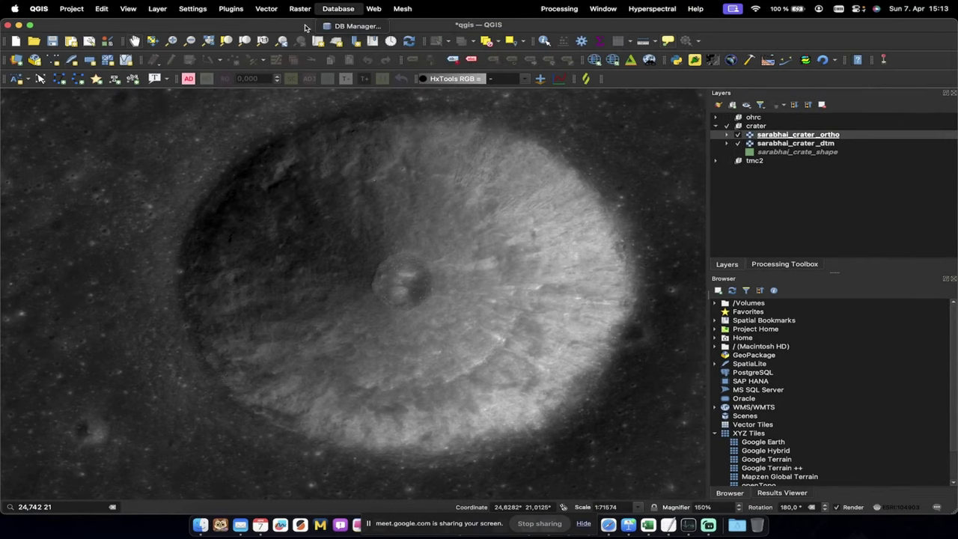
{"action": "key", "text": "ctrl+Right"}
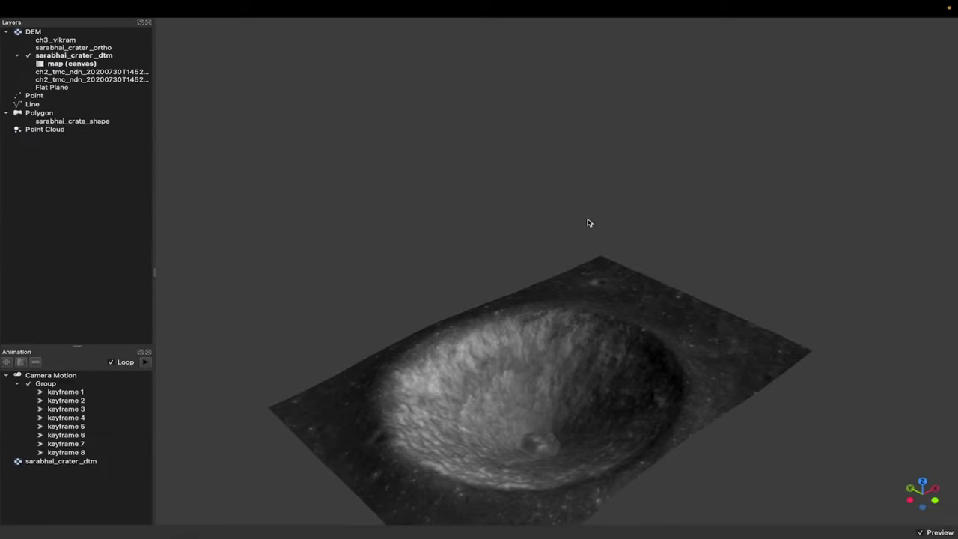
Set the Z exaggeration of the 3D scene to 1 in the scene settings
{"action": "left_click_drag", "start_coordinate": [559, 431], "coordinate": [299, 187]}
{"action": "left_click", "coordinate": [93, 9]}
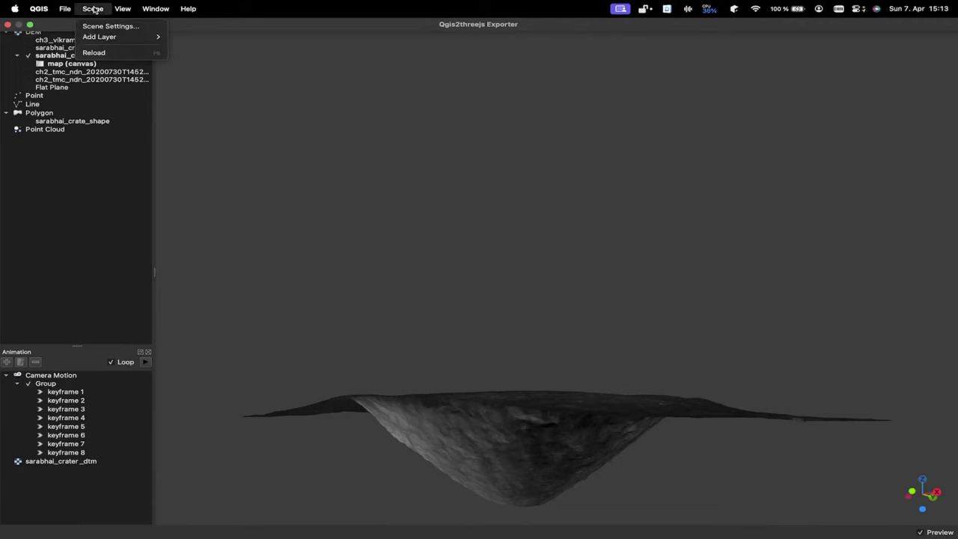
{"action": "left_click", "coordinate": [105, 27]}
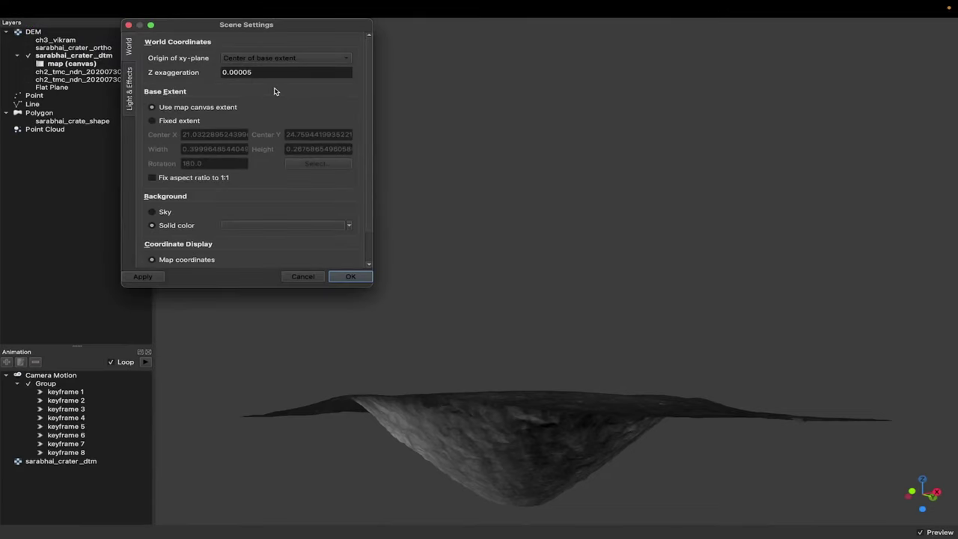
{"action": "left_click_drag", "start_coordinate": [267, 74], "coordinate": [217, 77]}
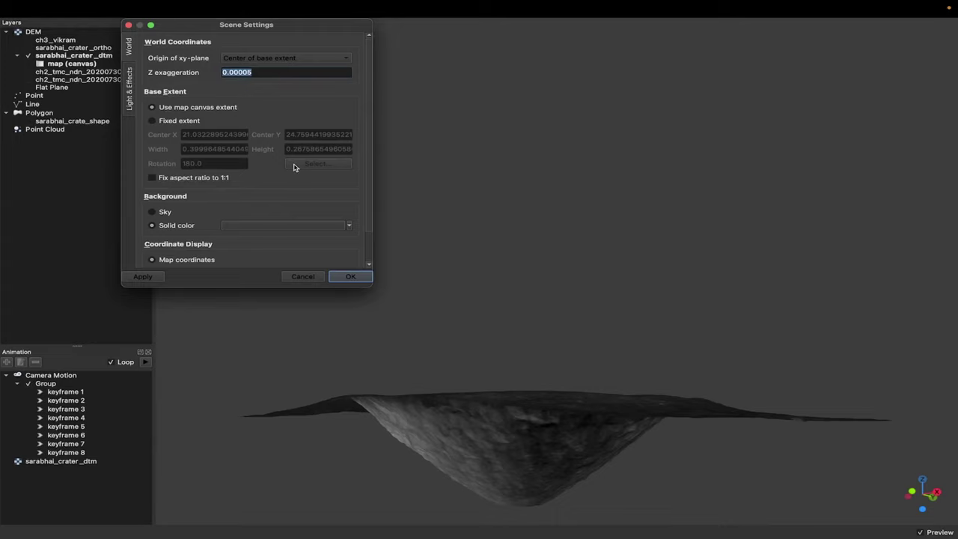
{"action": "key", "text": "BackSpace"}
{"action": "left_click", "coordinate": [352, 276]}
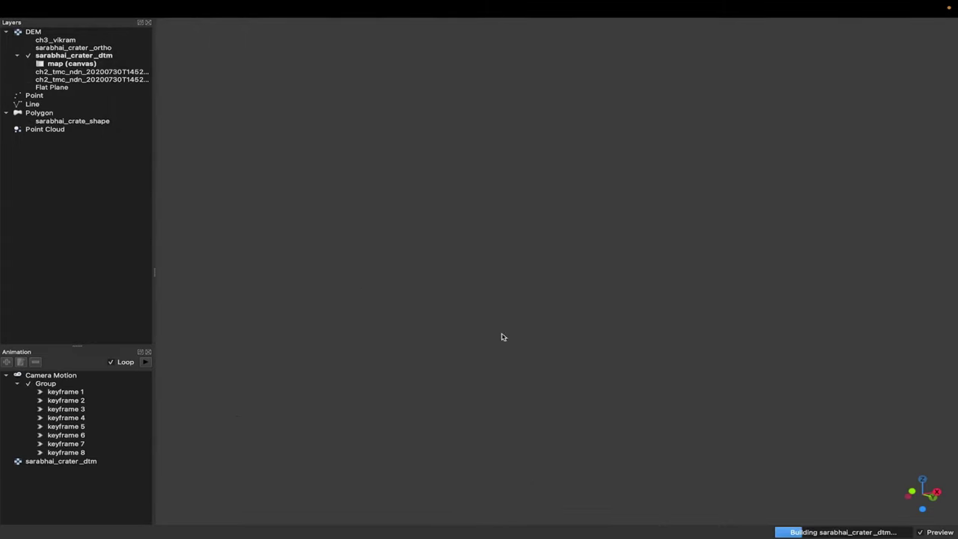
Zoom to the sarabhai_crater_dtm layer objects to examine the vertically exaggerated terrain
{"action": "scroll", "coordinate": [482, 232], "scroll_direction": "down", "scroll_amount": 5}
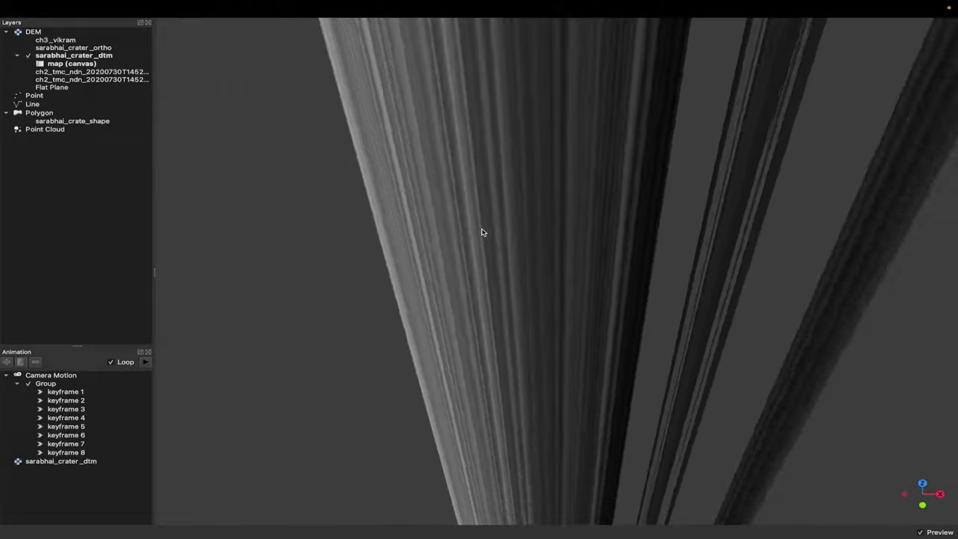
{"action": "left_click_drag", "start_coordinate": [481, 231], "coordinate": [638, 247]}
{"action": "right_click", "coordinate": [69, 57]}
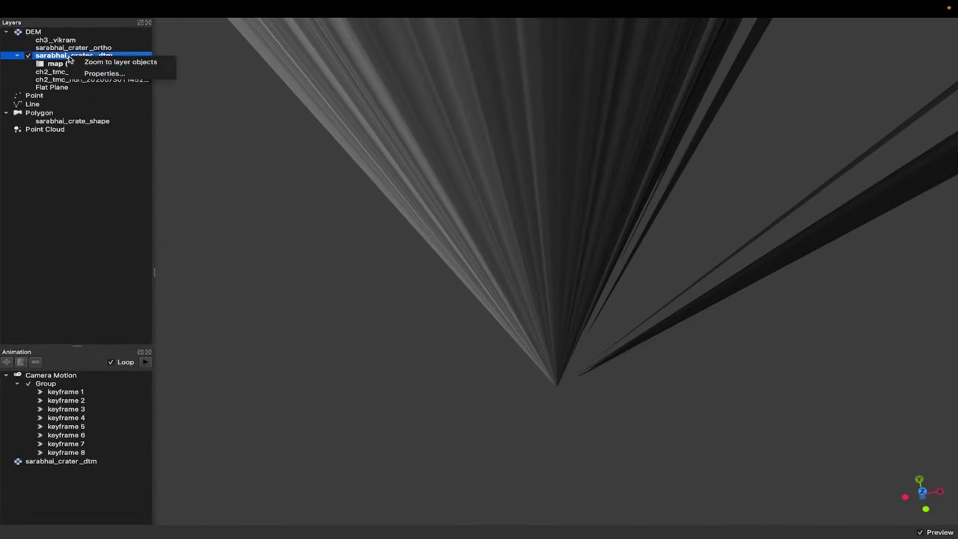
{"action": "left_click", "coordinate": [95, 63]}
Set the Z exaggeration of the 3D scene to 0.00005 in the scene settings
{"action": "left_click", "coordinate": [91, 8]}
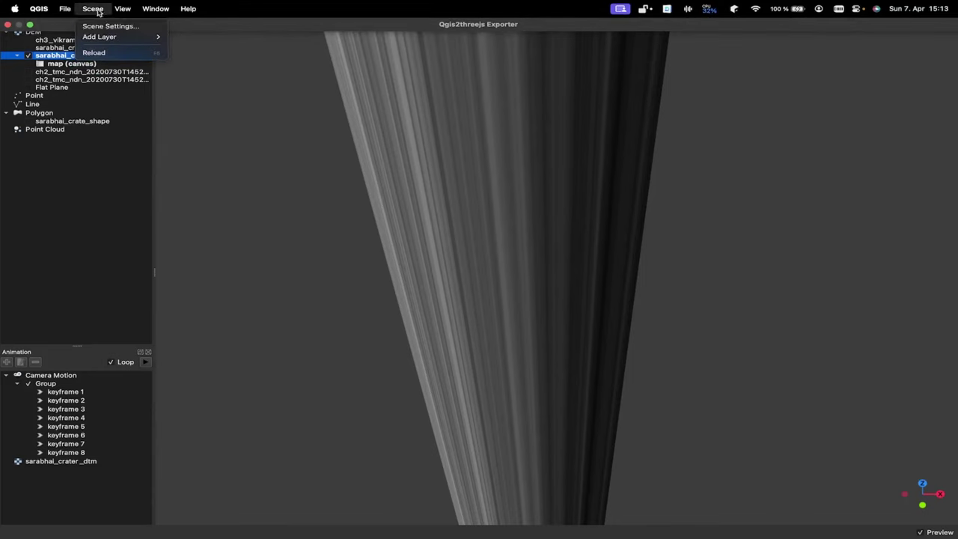
{"action": "left_click", "coordinate": [106, 27]}
{"action": "double_click", "coordinate": [254, 72]}
{"action": "type", "text": "0.00005"}
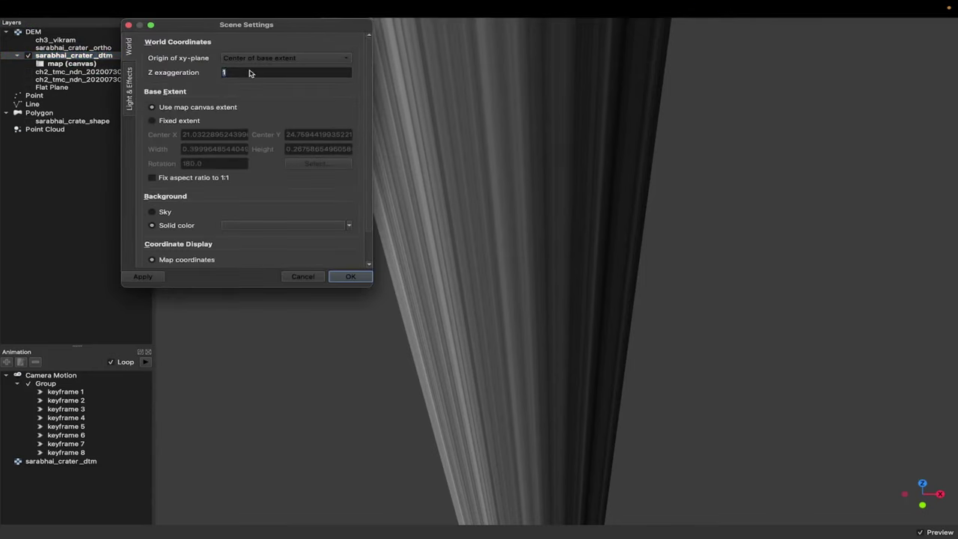
{"action": "left_click", "coordinate": [354, 277]}
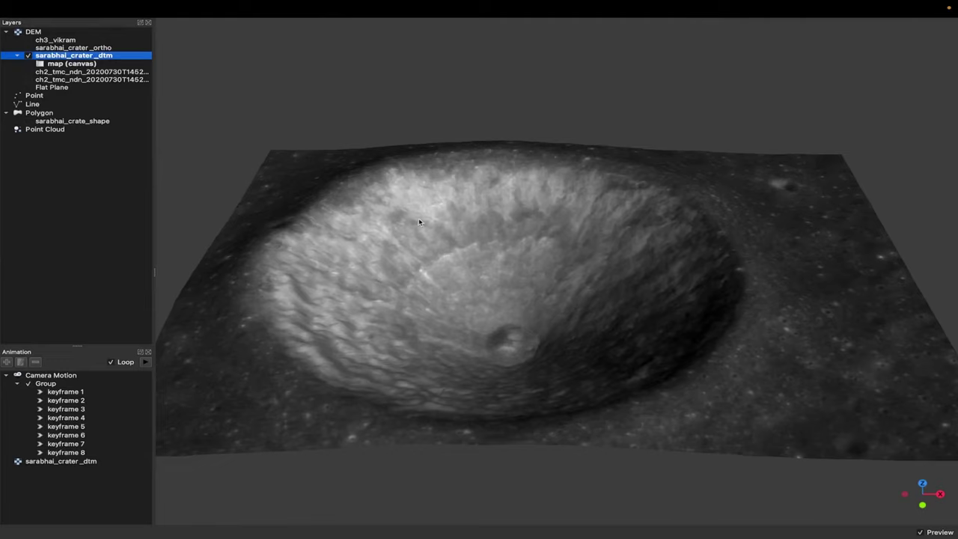
Orbit the rescaled crater model to examine its profile and walls, and query the coordinates of a terrain point
{"action": "left_click_drag", "start_coordinate": [554, 351], "coordinate": [400, 237]}
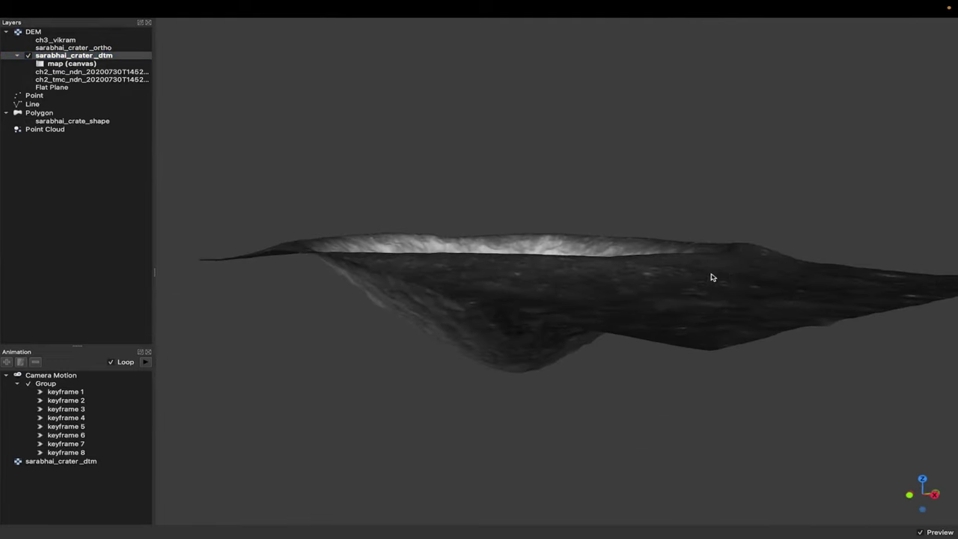
{"action": "left_click_drag", "start_coordinate": [712, 277], "coordinate": [570, 322]}
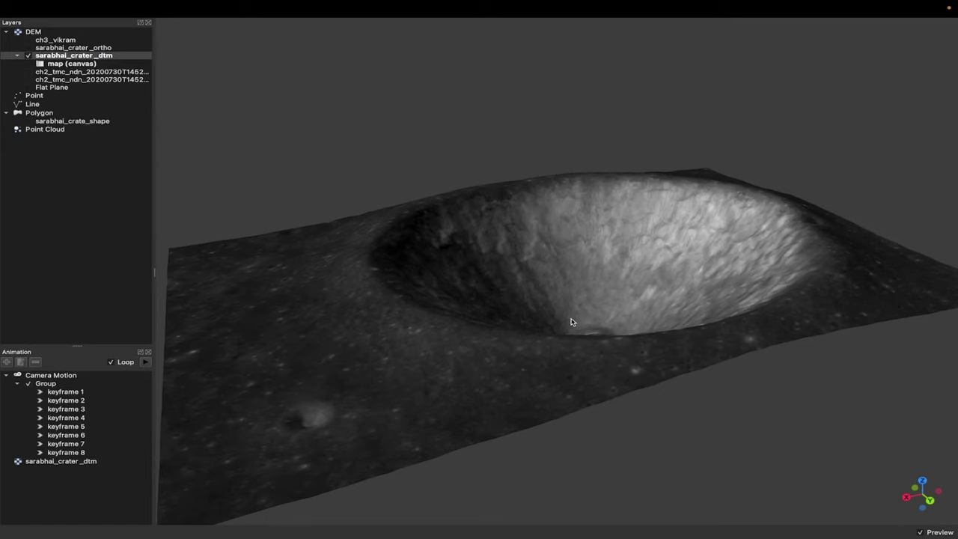
{"action": "left_click_drag", "start_coordinate": [571, 322], "coordinate": [475, 323]}
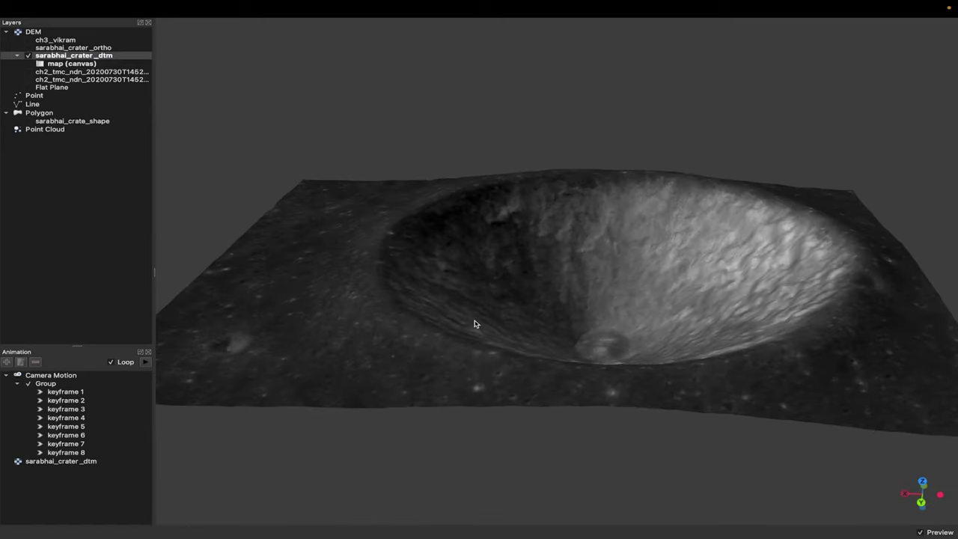
{"action": "left_click", "coordinate": [878, 426]}
{"action": "left_click_drag", "start_coordinate": [861, 343], "coordinate": [492, 356]}
Play the Camera Motion group's animation from keyframe 1 to view the crater model from its recorded viewpoints
{"action": "left_click", "coordinate": [64, 391]}
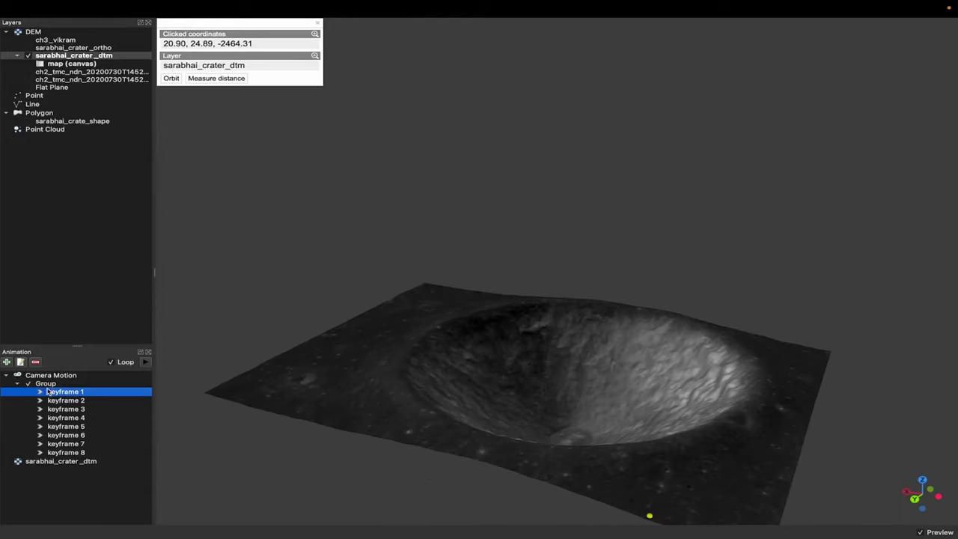
{"action": "left_click", "coordinate": [52, 385]}
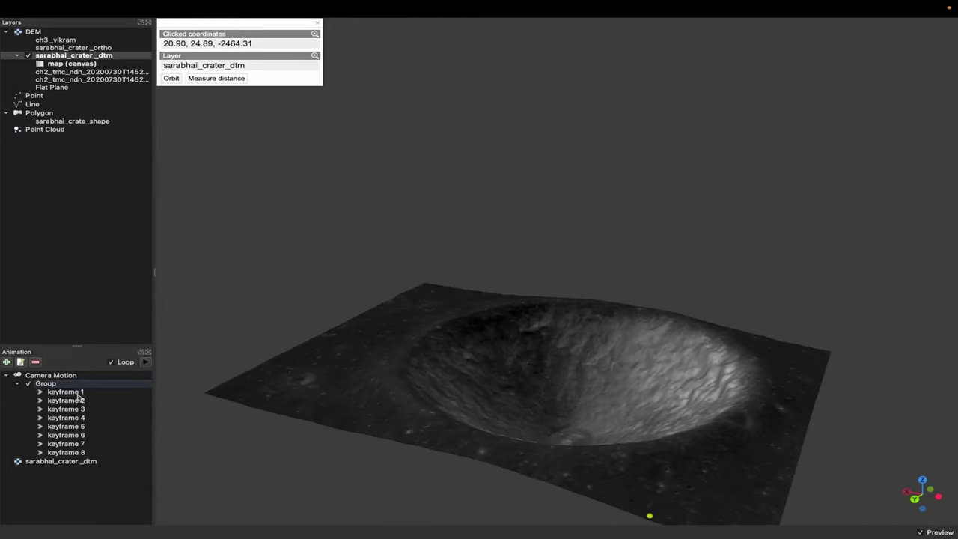
{"action": "left_click", "coordinate": [78, 392]}
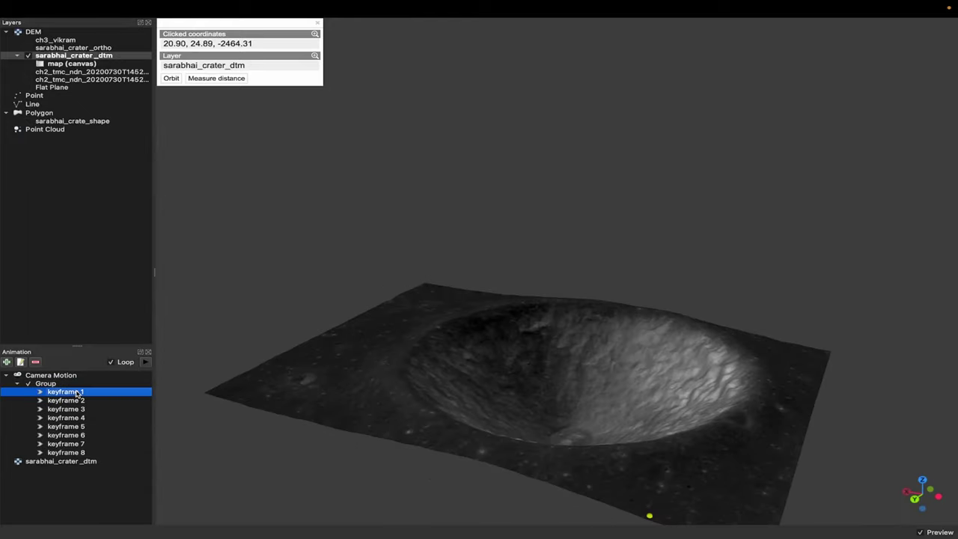
{"action": "left_click", "coordinate": [144, 363]}
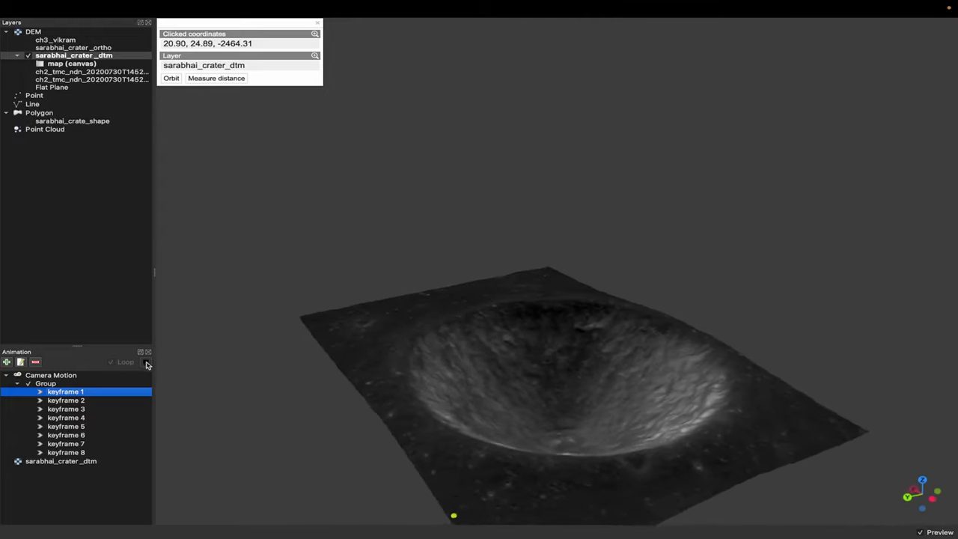
Review the web export settings of the 3D scene, close them without exporting, and look through the formats for saving the scene
{"action": "left_click", "coordinate": [93, 9]}
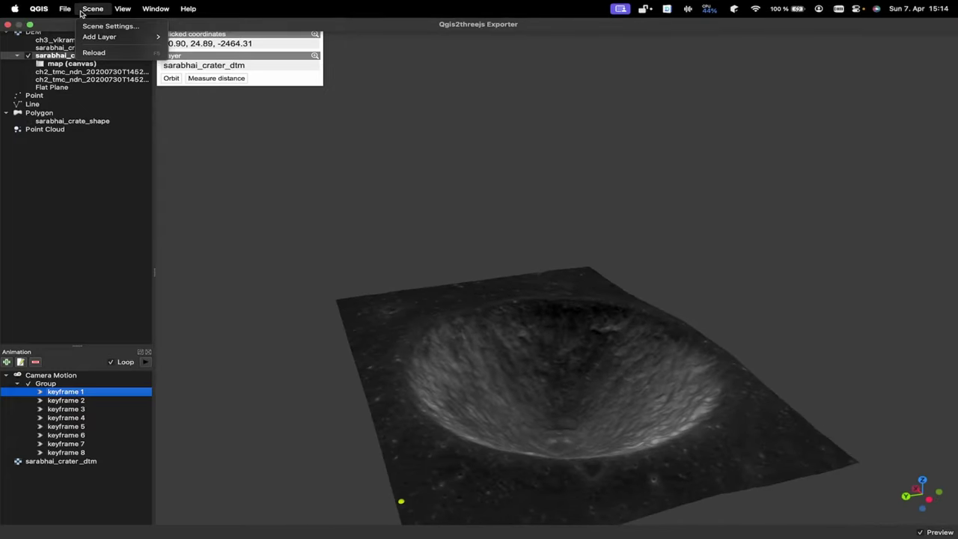
{"action": "mouse_move", "coordinate": [65, 9]}
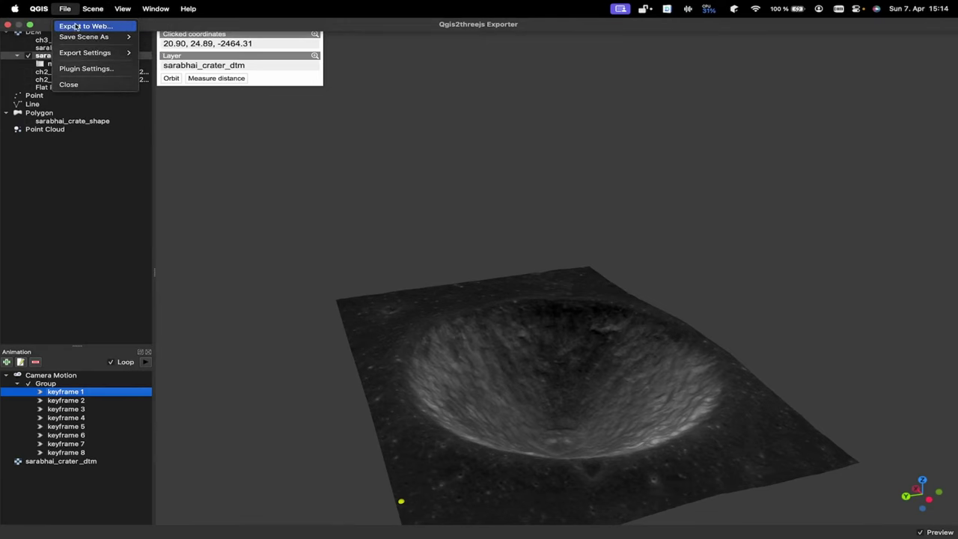
{"action": "left_click", "coordinate": [76, 27]}
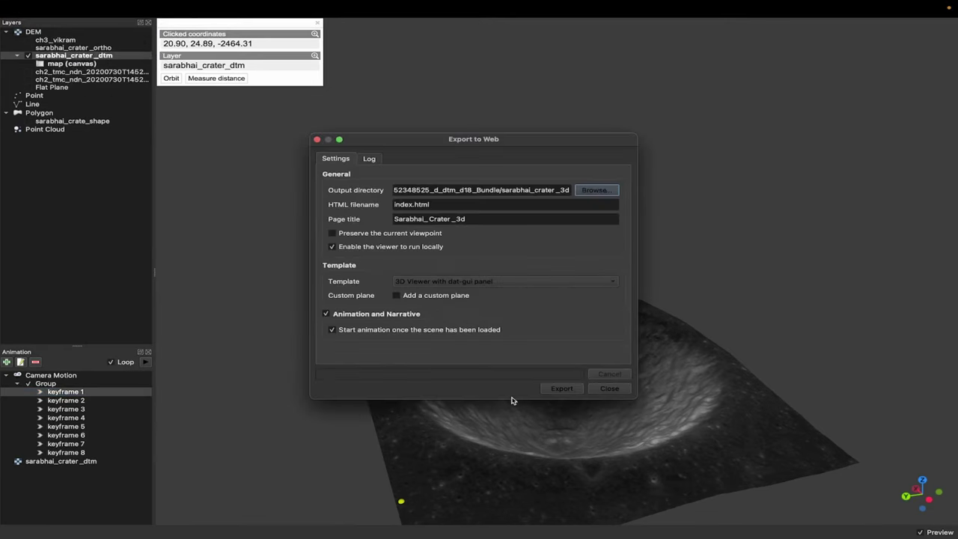
{"action": "left_click", "coordinate": [609, 389]}
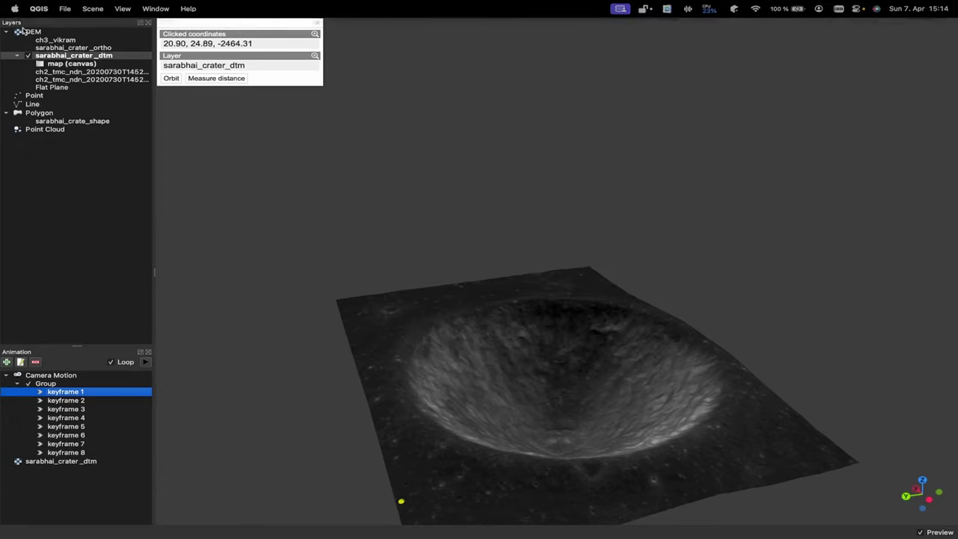
{"action": "left_click", "coordinate": [66, 9]}
{"action": "mouse_move", "coordinate": [88, 39]}
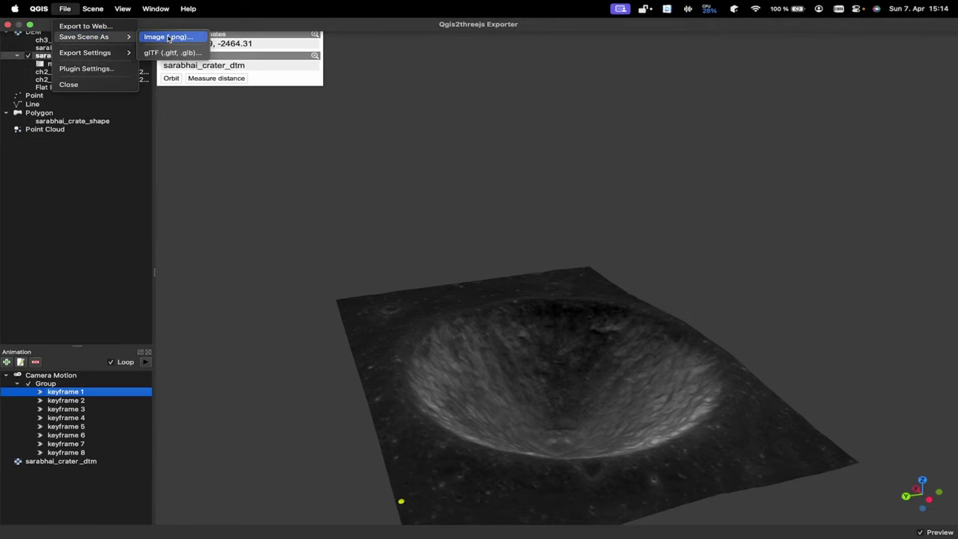
{"action": "key", "text": "ctrl+Left"}
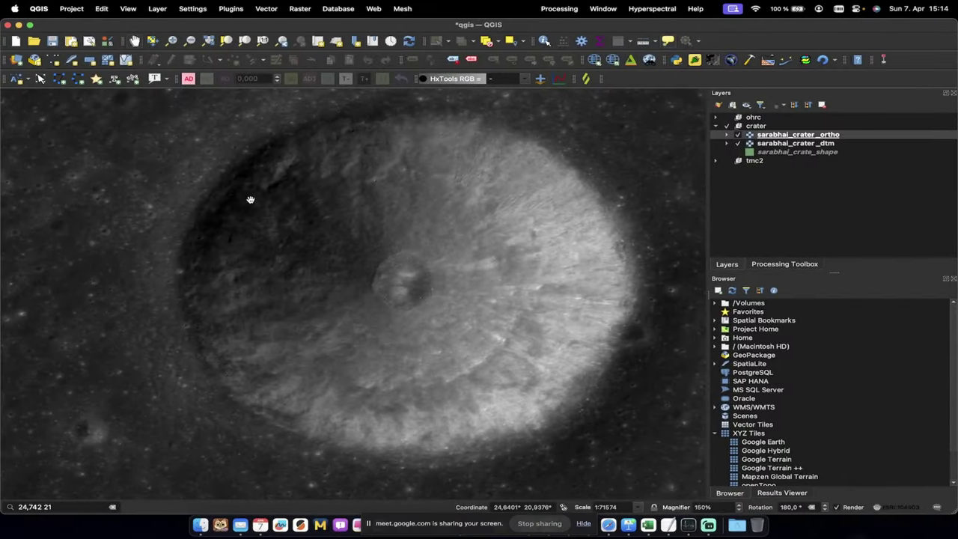
{"action": "key", "text": "ctrl+Right"}
{"action": "key", "text": "ctrl+Right"}
{"action": "key", "text": "ctrl+Right"}
{"action": "key", "text": "ctrl+Right"}
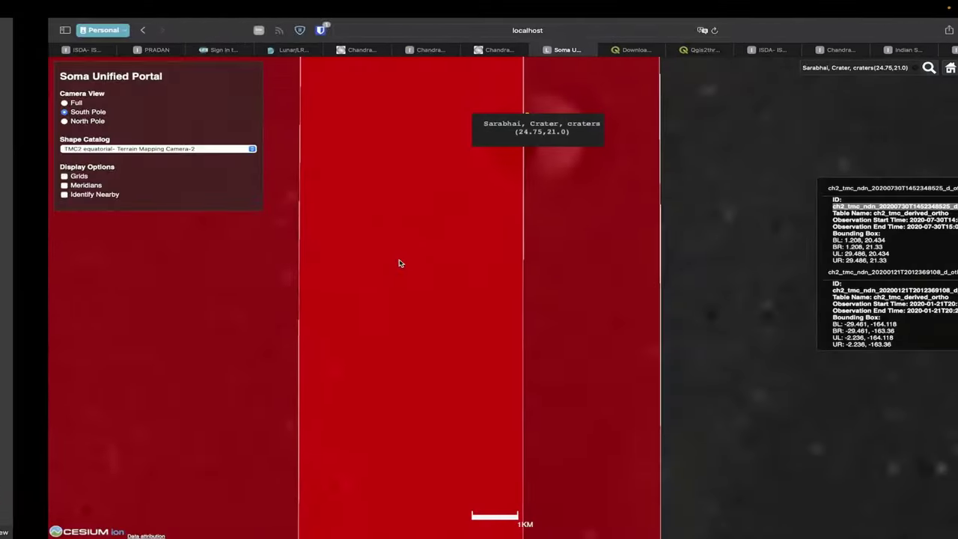
{"action": "key", "text": "ctrl+Left"}
{"action": "key", "text": "ctrl+Left"}
{"action": "key", "text": "ctrl+Left"}
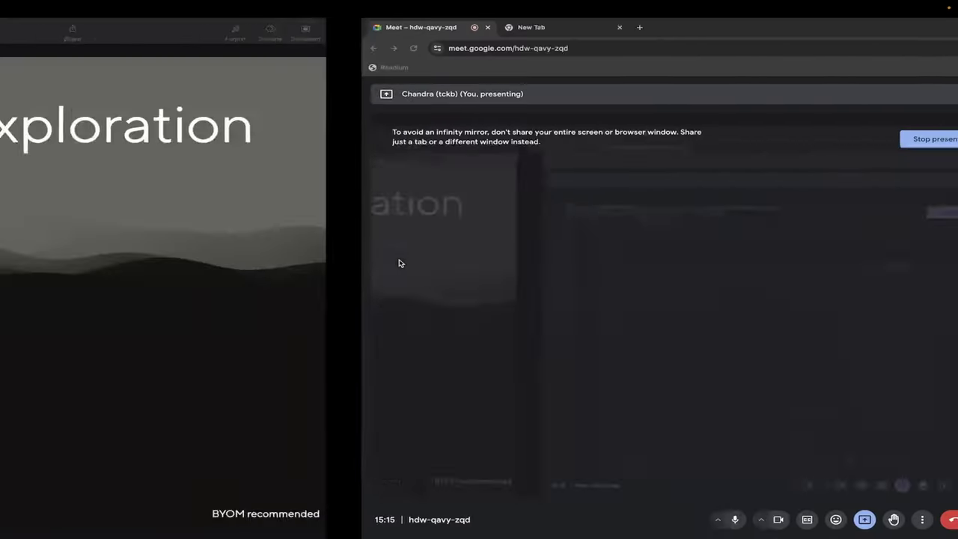
Switch to Finder, go up to the ShowAndTell project folder, and enlarge the window to show more of its files
{"action": "key", "text": "ctrl+Left"}
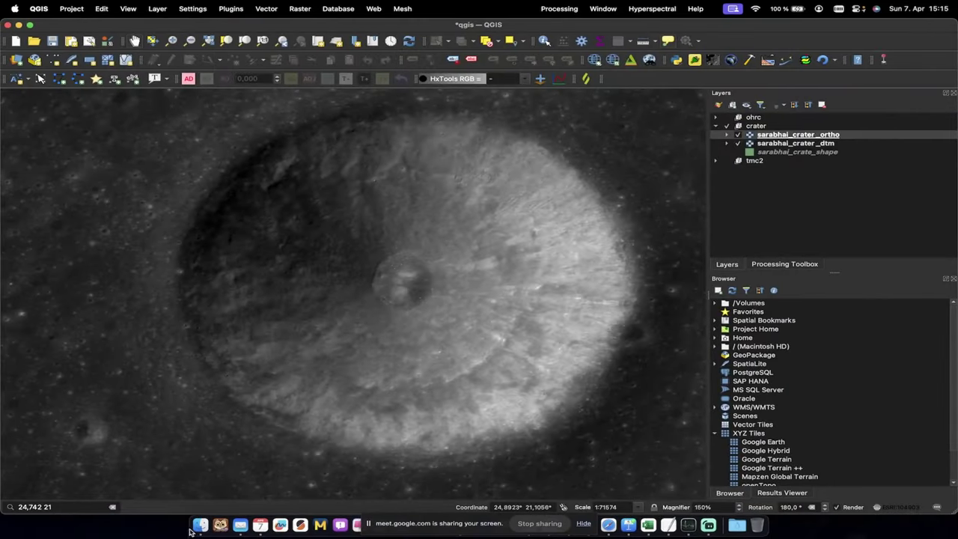
{"action": "left_click", "coordinate": [198, 527]}
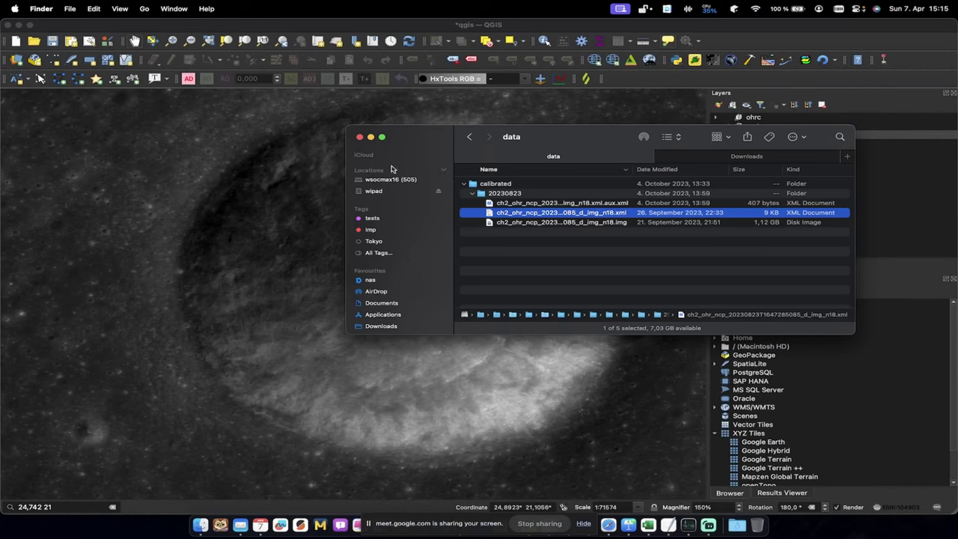
{"action": "left_click", "coordinate": [469, 138]}
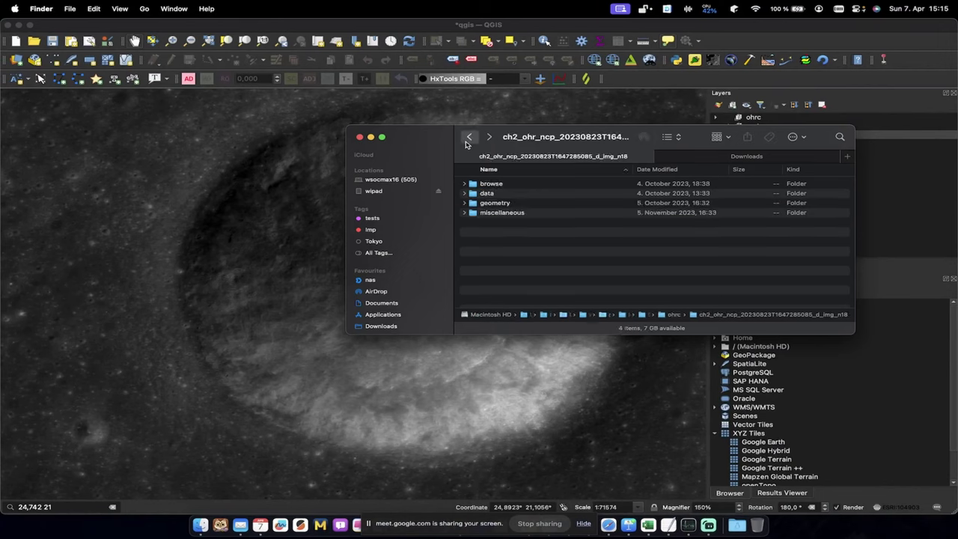
{"action": "left_click", "coordinate": [467, 139]}
{"action": "left_click", "coordinate": [467, 139]}
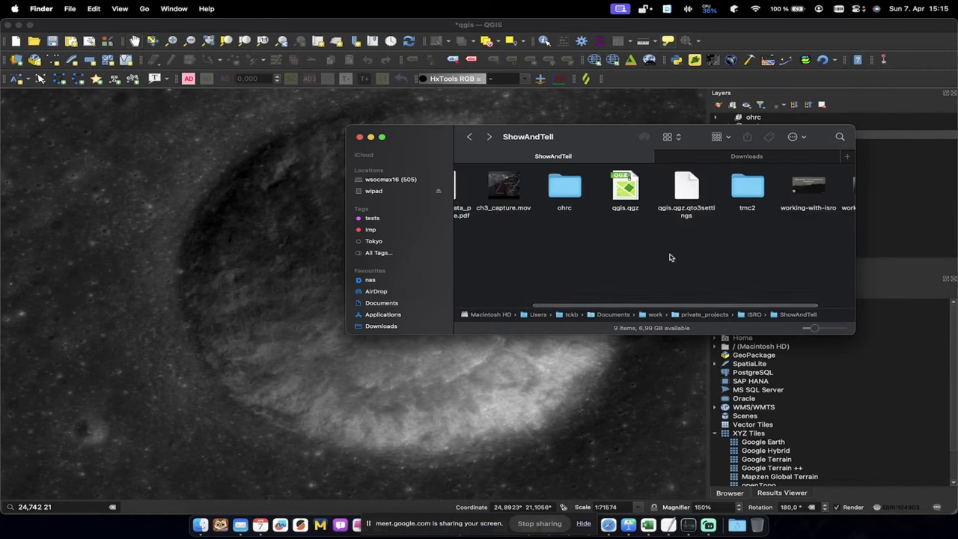
{"action": "scroll", "coordinate": [671, 258], "scroll_direction": "left", "scroll_amount": 3}
{"action": "scroll", "coordinate": [671, 257], "scroll_direction": "right", "scroll_amount": 5}
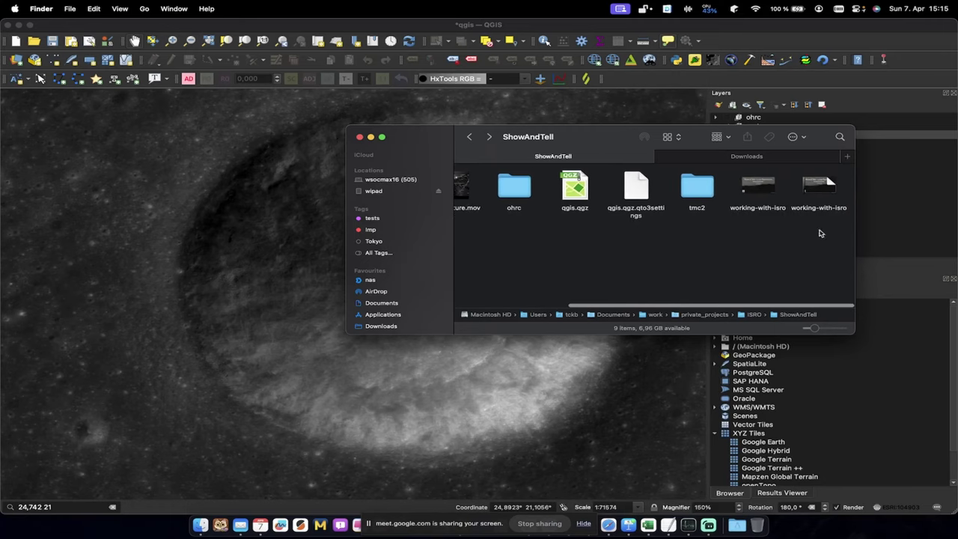
{"action": "left_click_drag", "start_coordinate": [850, 333], "coordinate": [912, 450]}
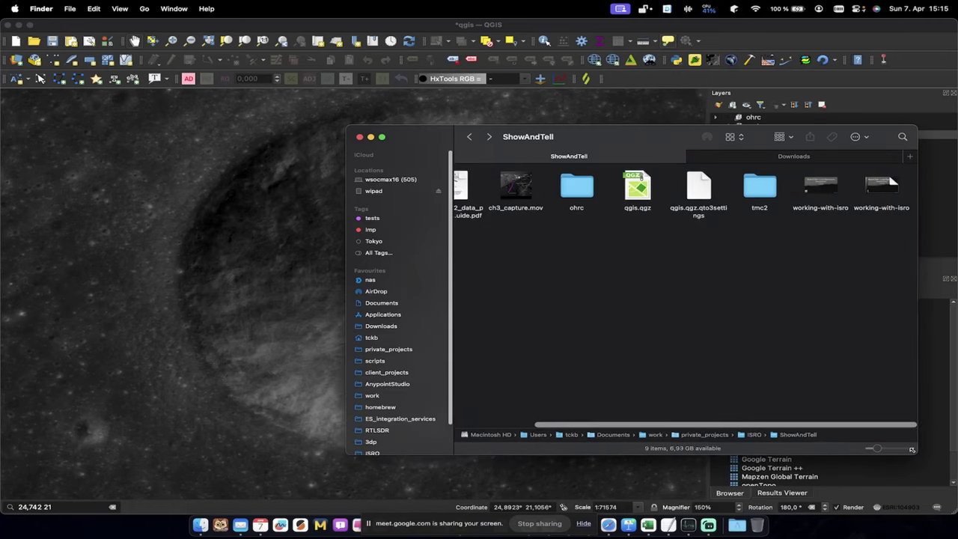
{"action": "scroll", "coordinate": [699, 308], "scroll_direction": "left", "scroll_amount": 3}
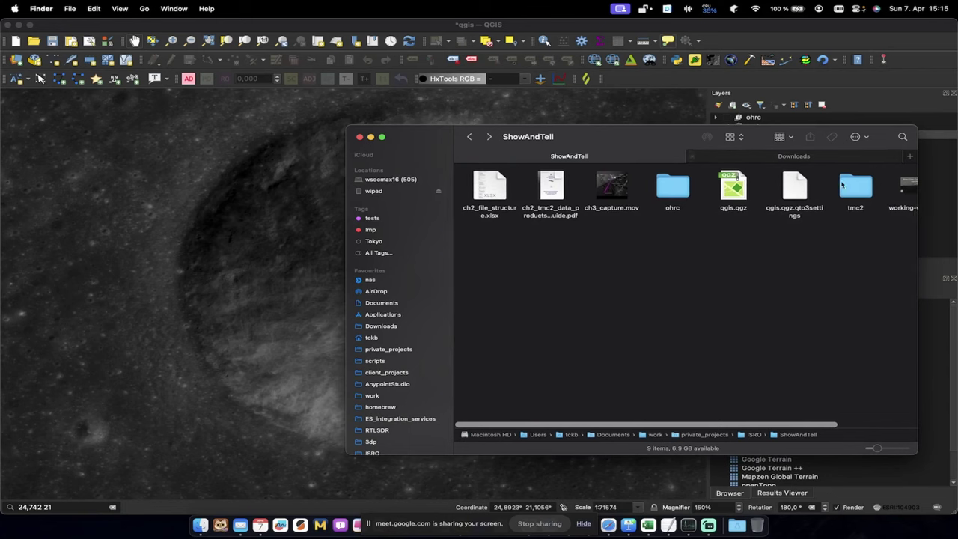
{"action": "double_click", "coordinate": [855, 189]}
{"action": "double_click", "coordinate": [556, 187]}
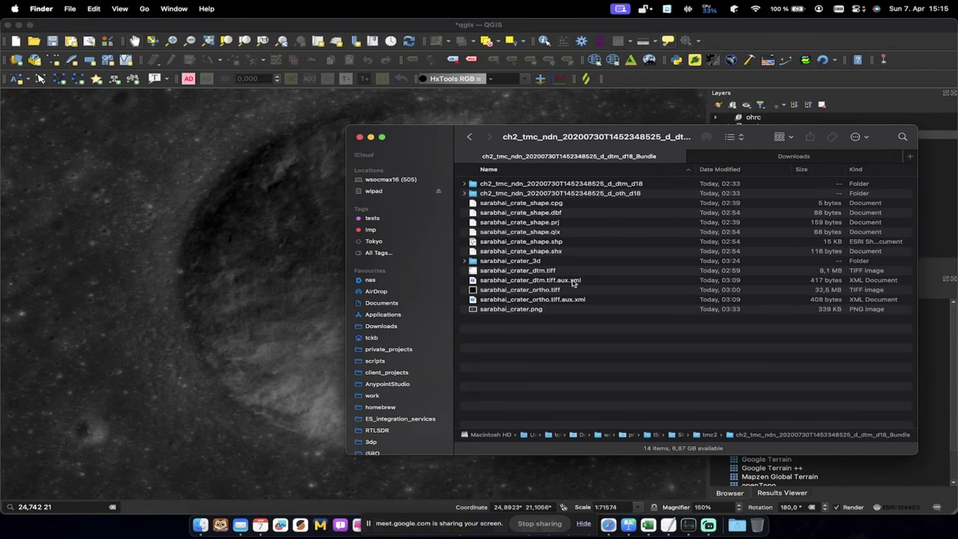
{"action": "double_click", "coordinate": [500, 261]}
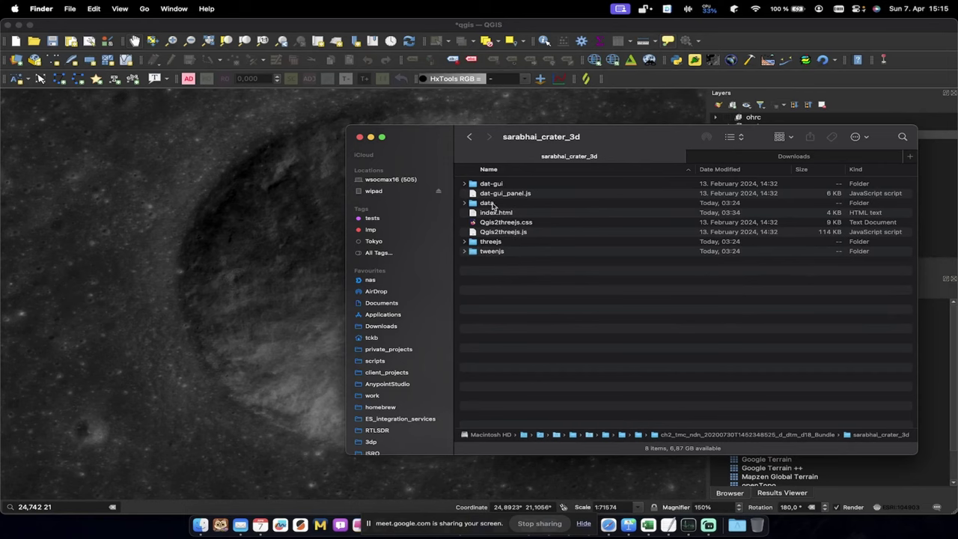
Force quit Firefox and open the exported crater scene's index.html in Safari
{"action": "left_click", "coordinate": [493, 222]}
{"action": "left_click", "coordinate": [512, 213]}
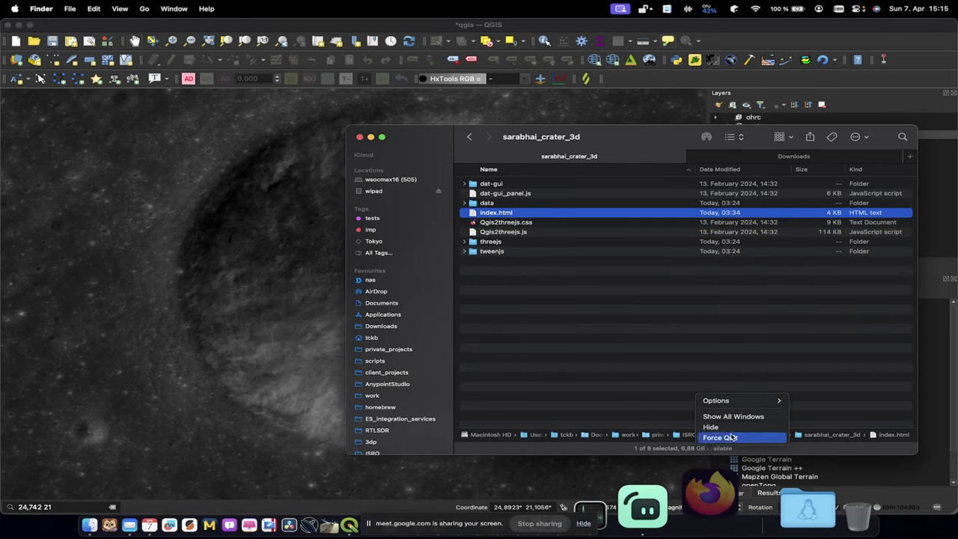
{"action": "left_click", "coordinate": [720, 438]}
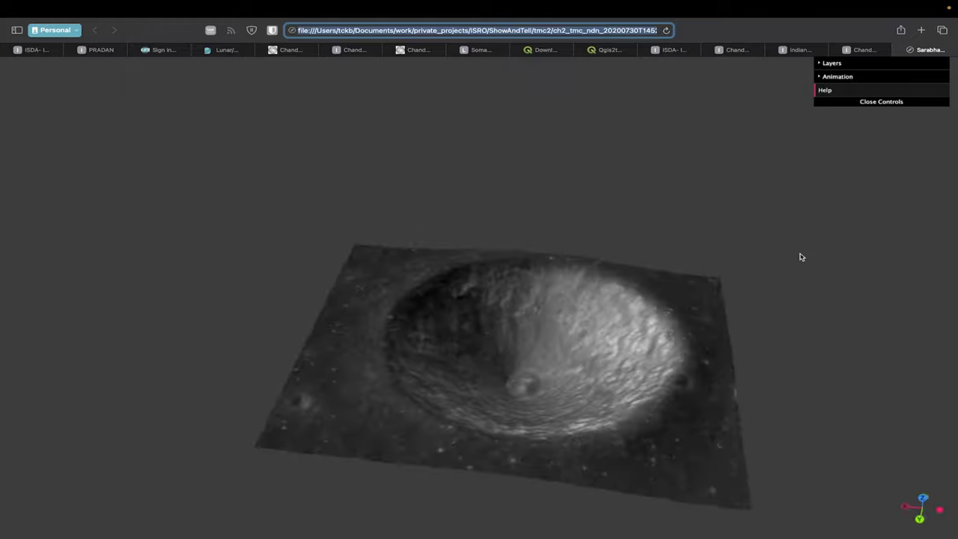
Switch to the slide presentation and advance from the QGIS slide to the "Questions?" slide
{"action": "key", "text": "ctrl+Right"}
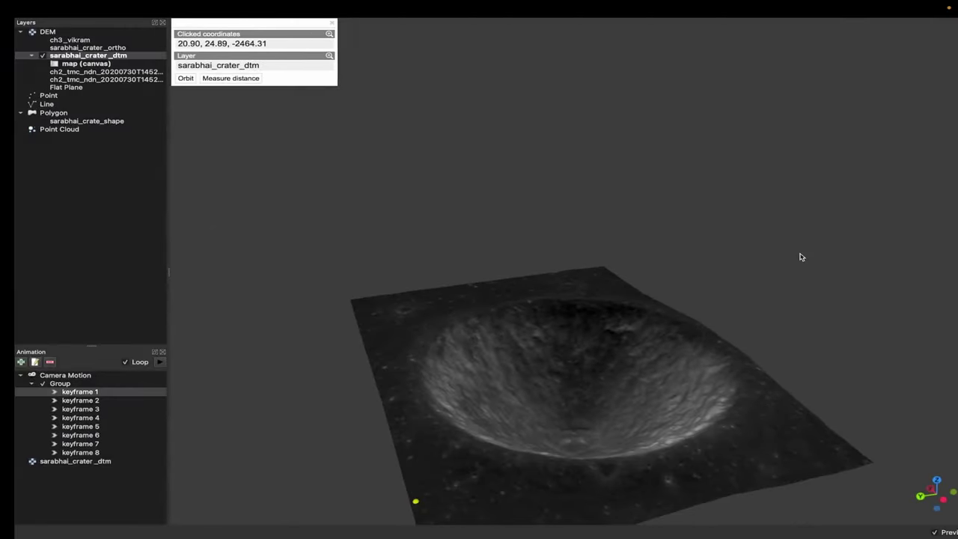
{"action": "key", "text": "ctrl+Right"}
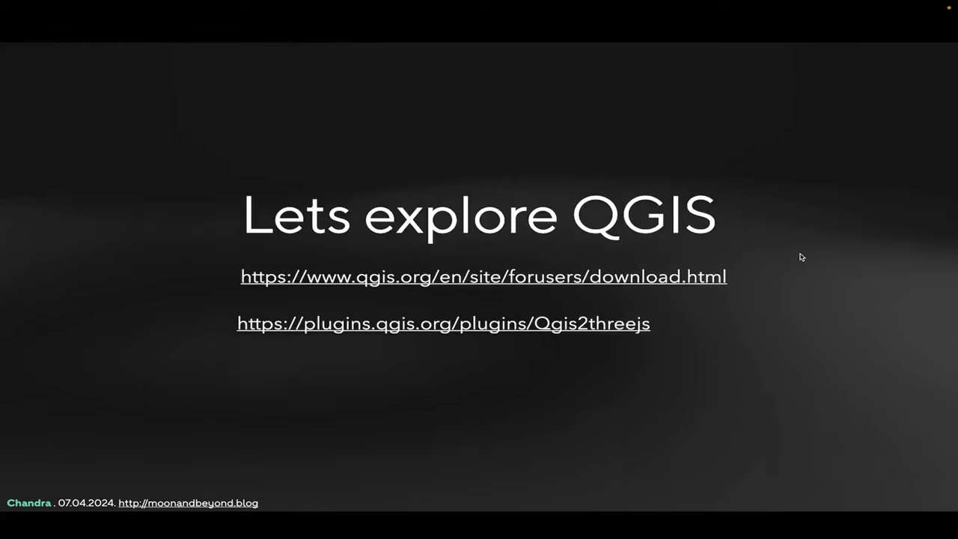
{"action": "key", "text": "Right"}
{"action": "key", "text": "Right"}
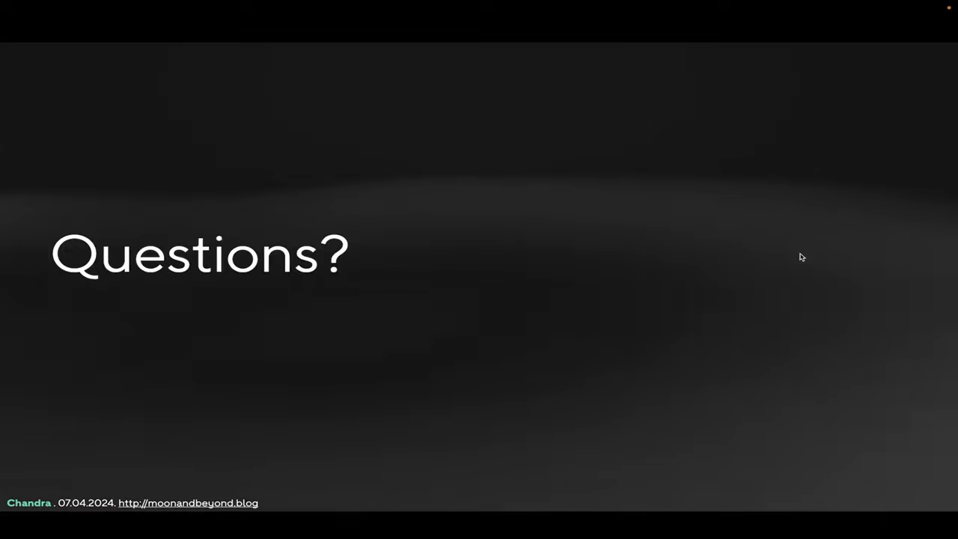